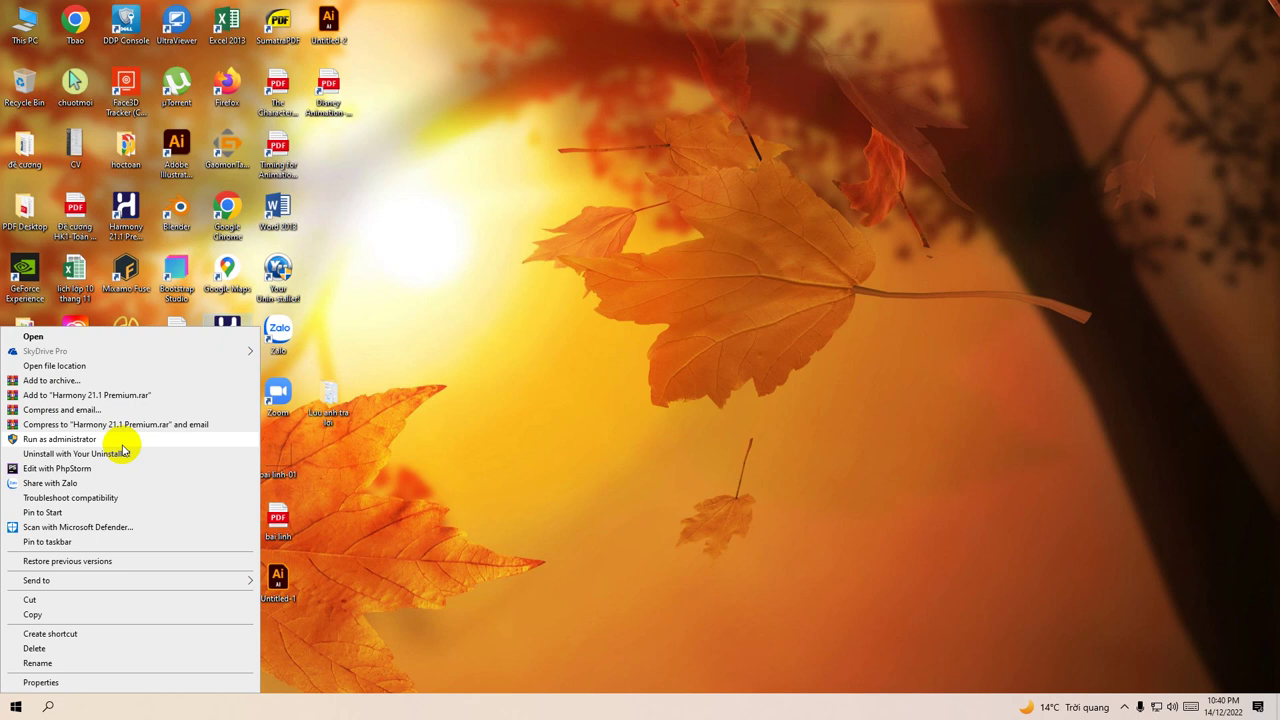
Step: Start Toon Boom Harmony 21.1 Premium in offline mode and open the bai_4_v_phon_canh scene
{"action": "left_click", "coordinate": [90, 337]}
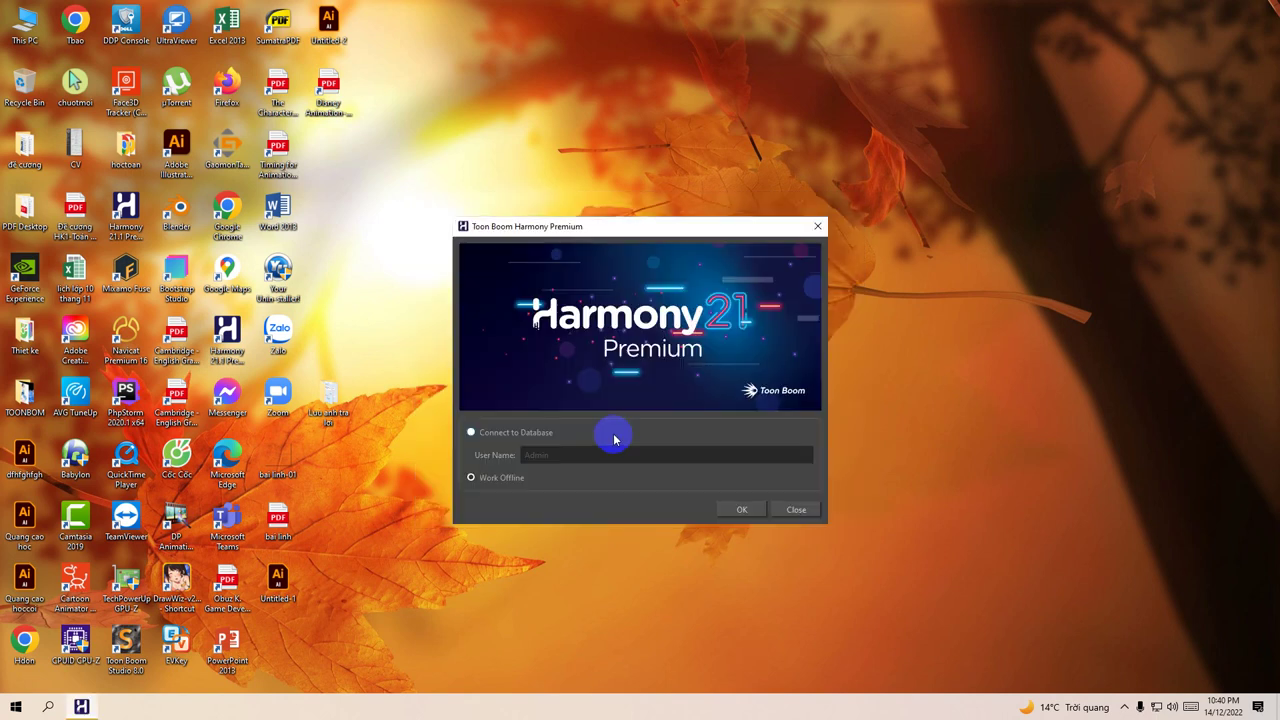
{"action": "left_click", "coordinate": [739, 510]}
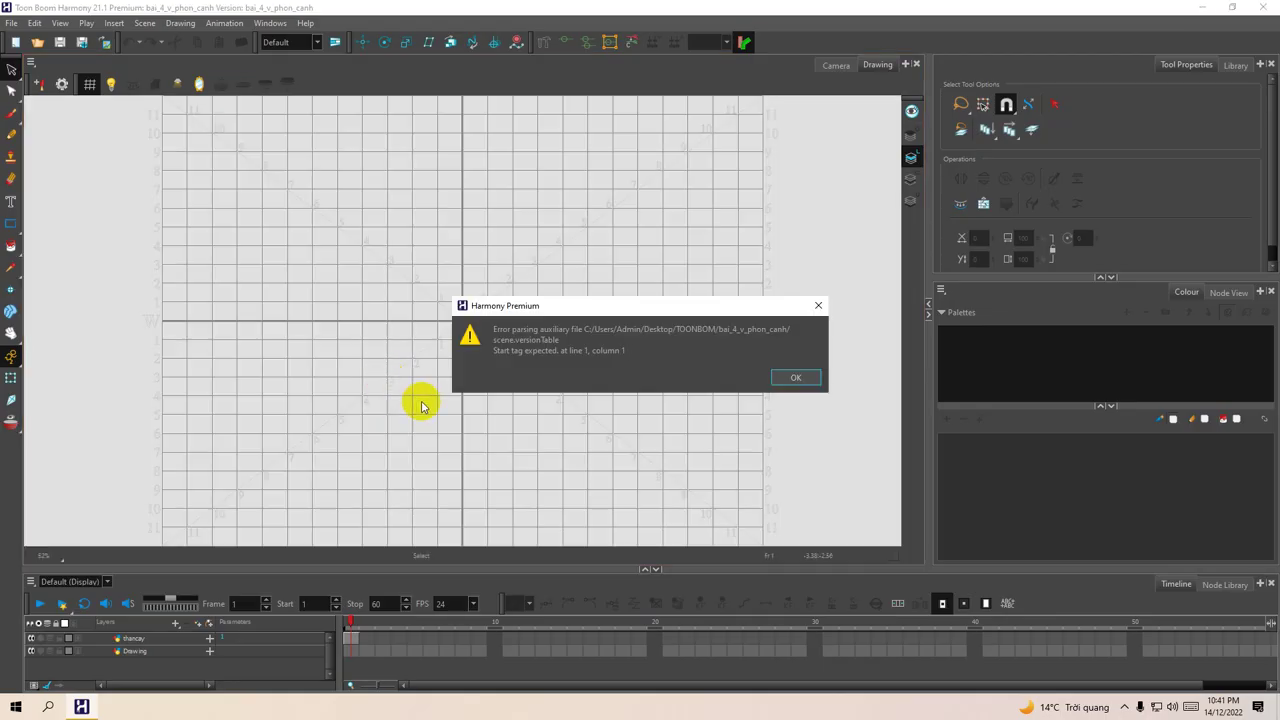
{"action": "left_click", "coordinate": [795, 377]}
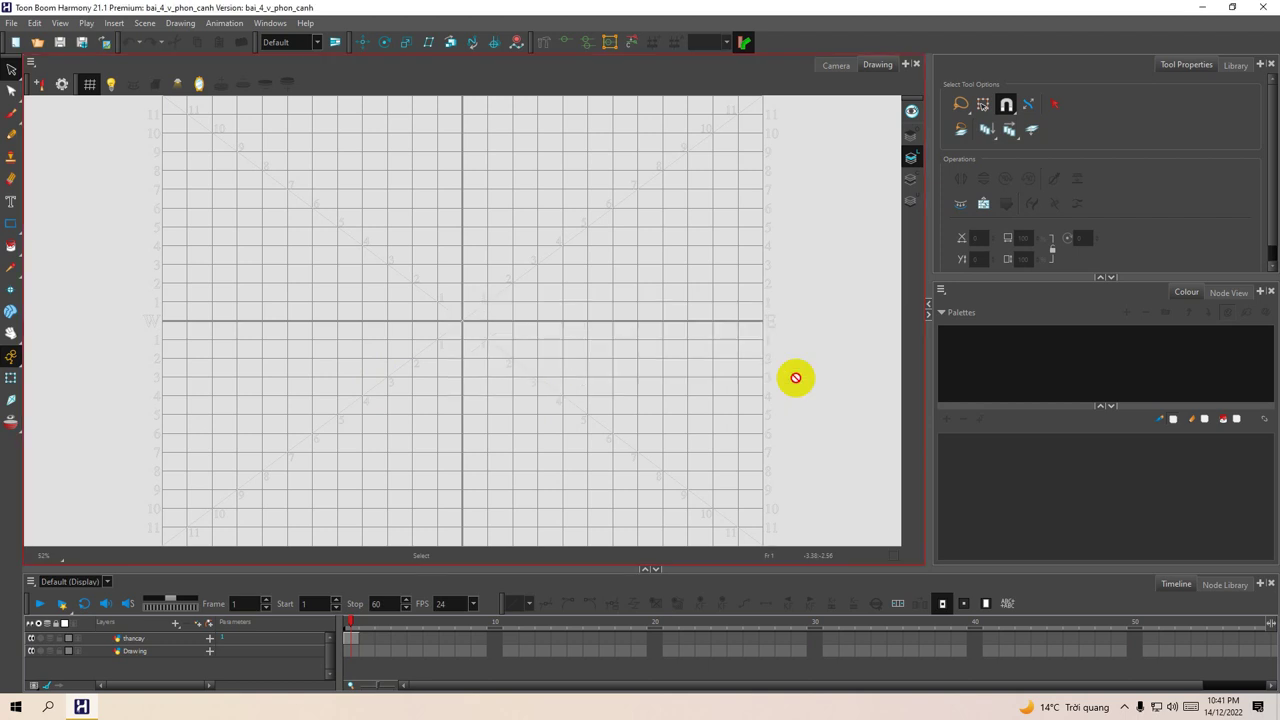
Step: Delete the thancay layer, which holds the old yellow trunk sketch, from the timeline
{"action": "left_click", "coordinate": [176, 641]}
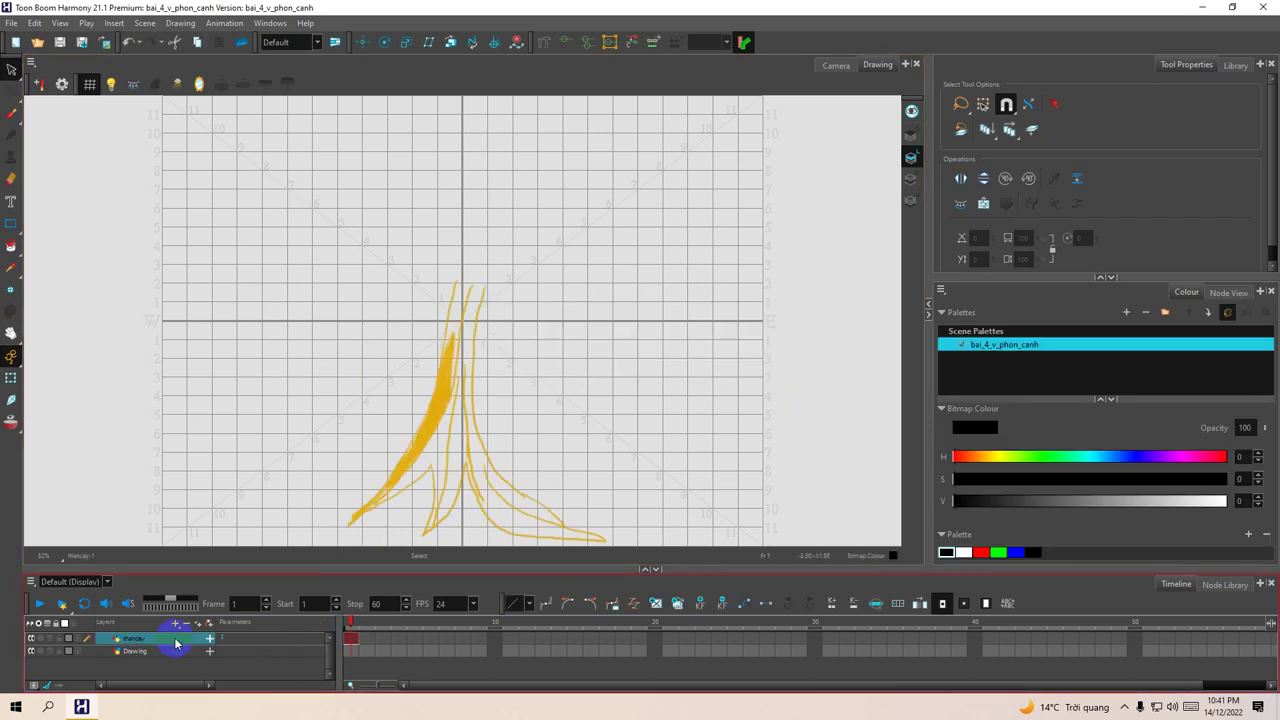
{"action": "right_click", "coordinate": [176, 641]}
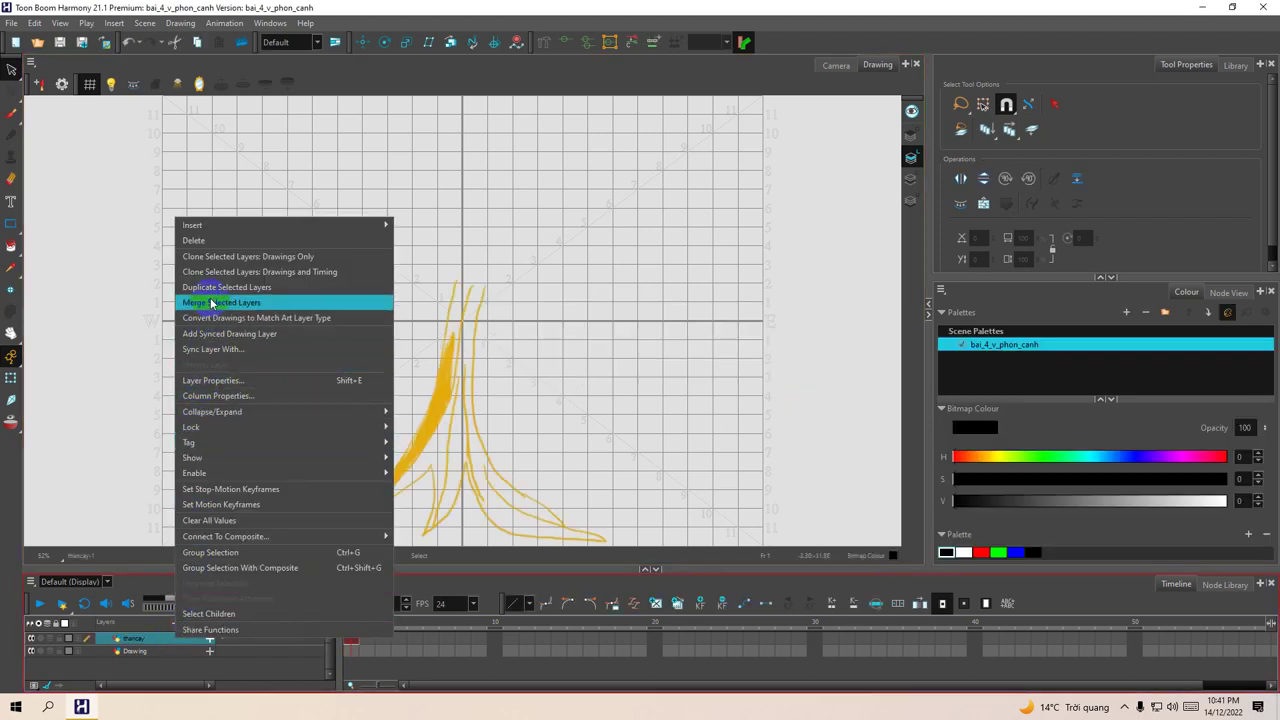
{"action": "left_click", "coordinate": [222, 240]}
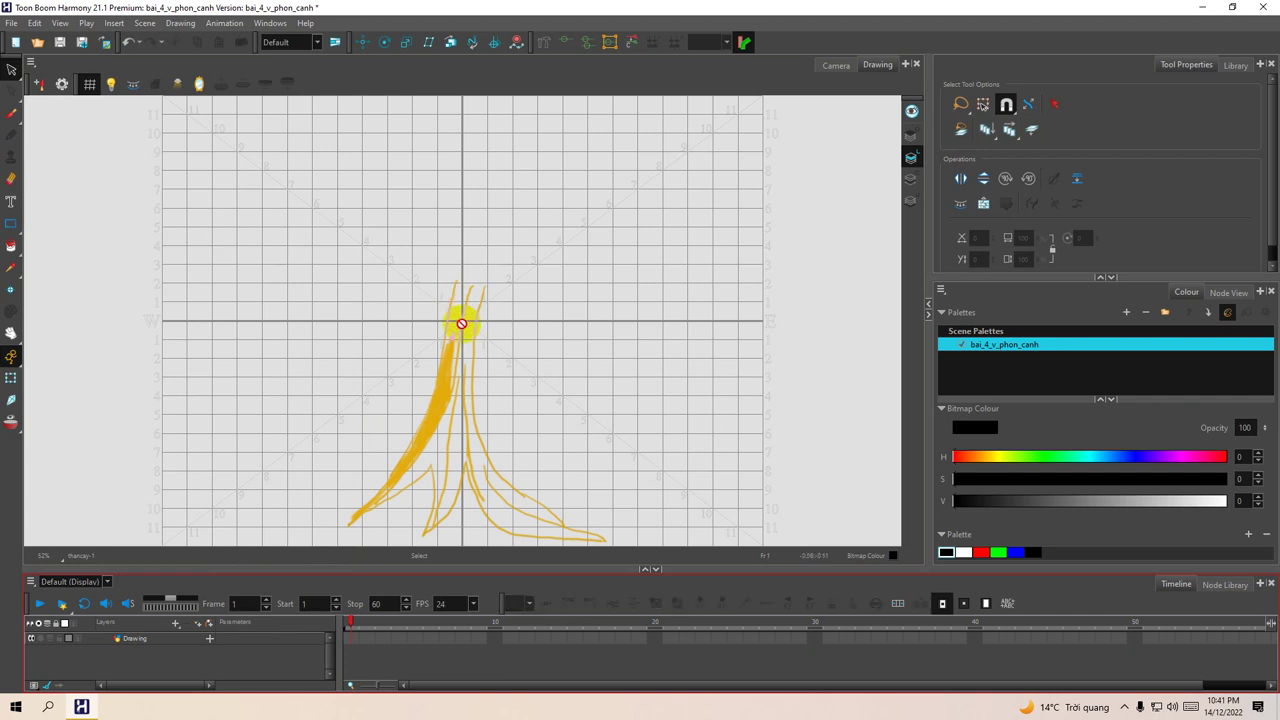
Step: Add a drawing layer named Cay above the Drawing layer, with overlay, line, colour and underlay art all set to Bitmap
{"action": "left_click", "coordinate": [163, 644]}
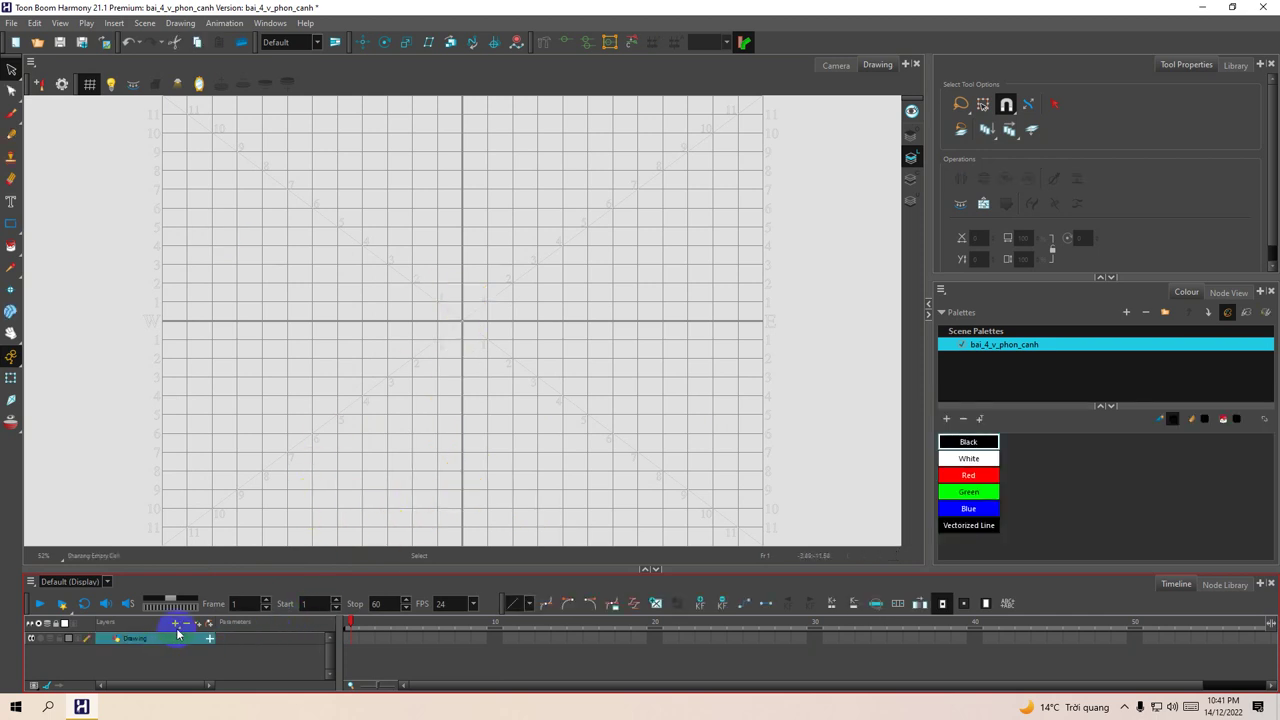
{"action": "left_click", "coordinate": [175, 623]}
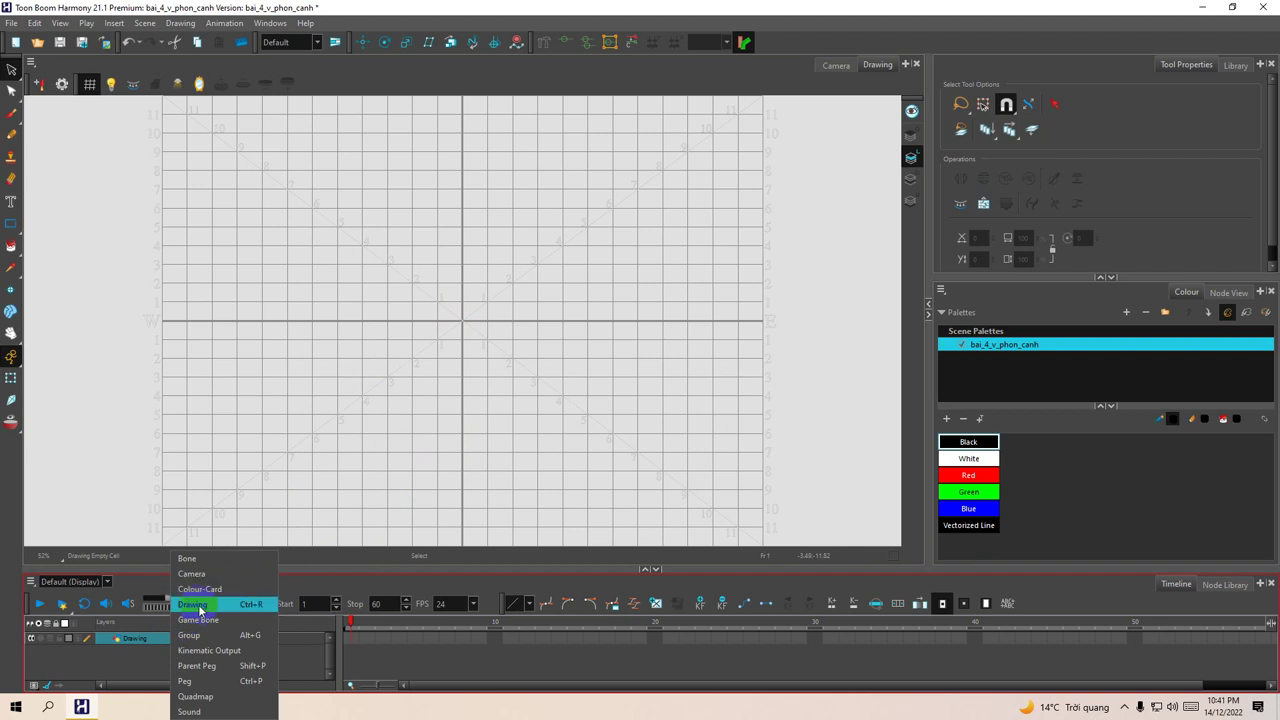
{"action": "left_click", "coordinate": [193, 606]}
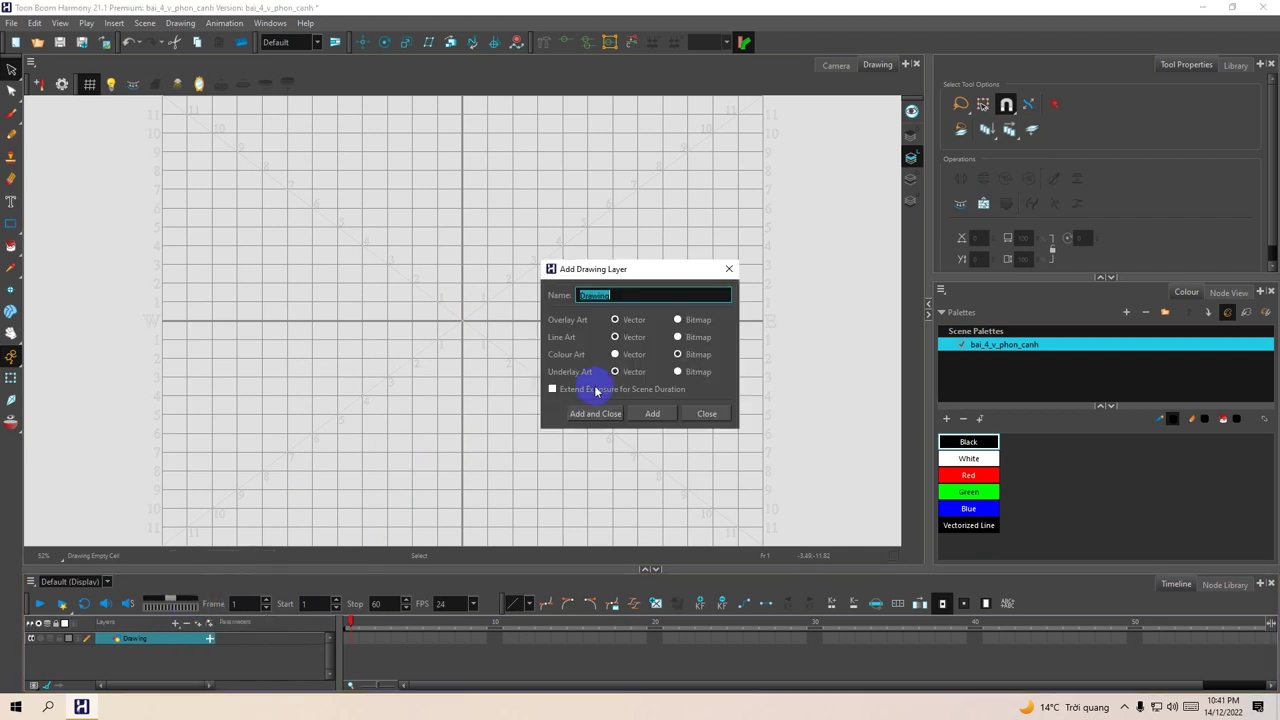
{"action": "left_click", "coordinate": [679, 321]}
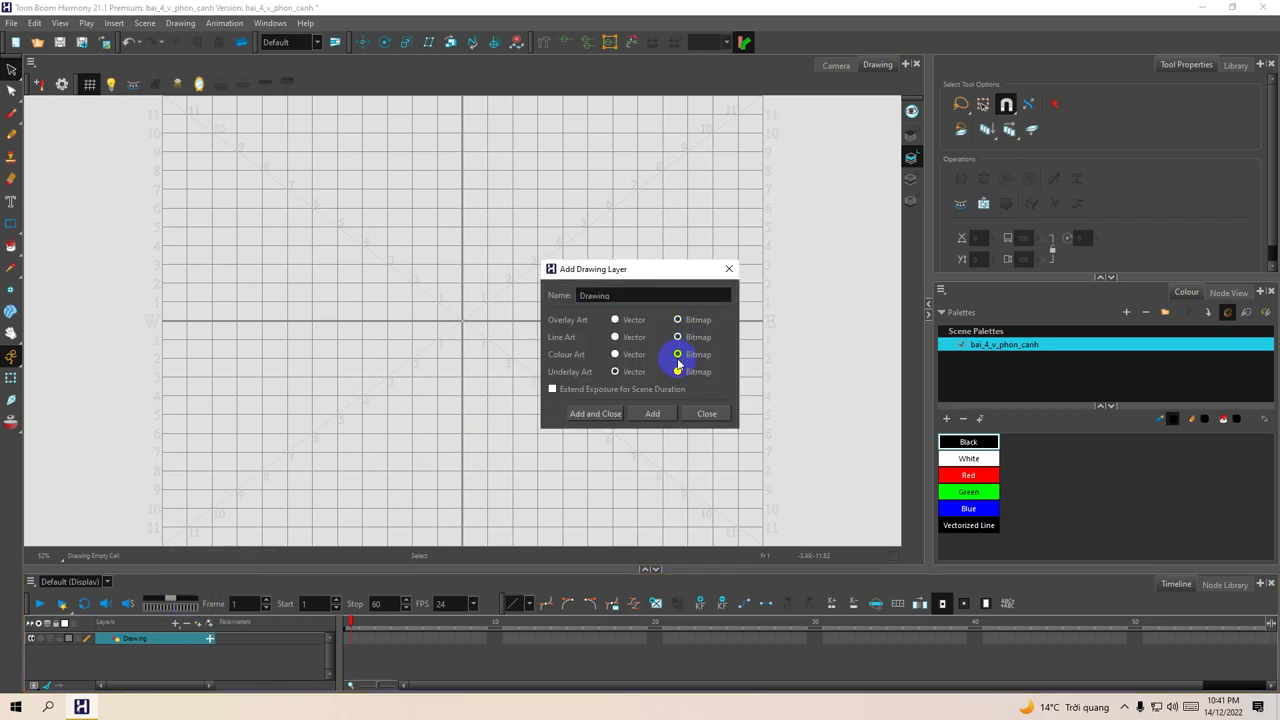
{"action": "left_click", "coordinate": [678, 372]}
{"action": "left_click_drag", "start_coordinate": [614, 293], "coordinate": [562, 292]}
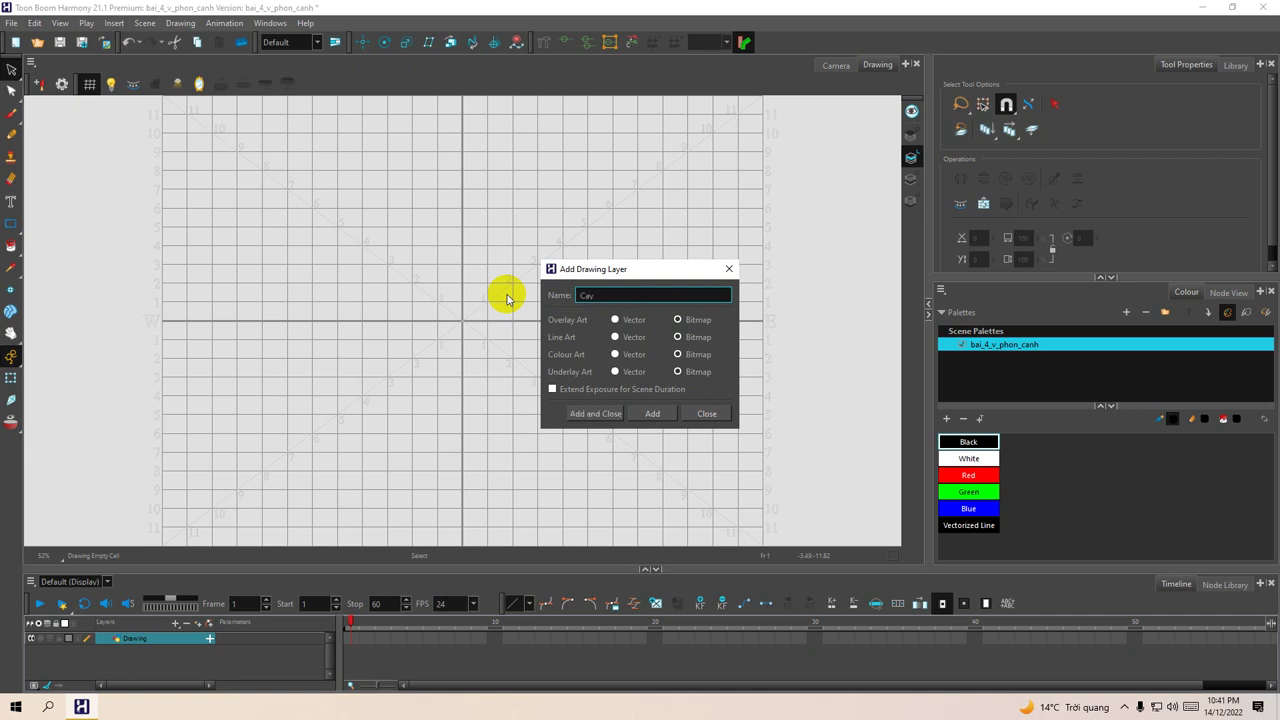
{"action": "type", "text": "Cay"}
{"action": "key", "text": "Return"}
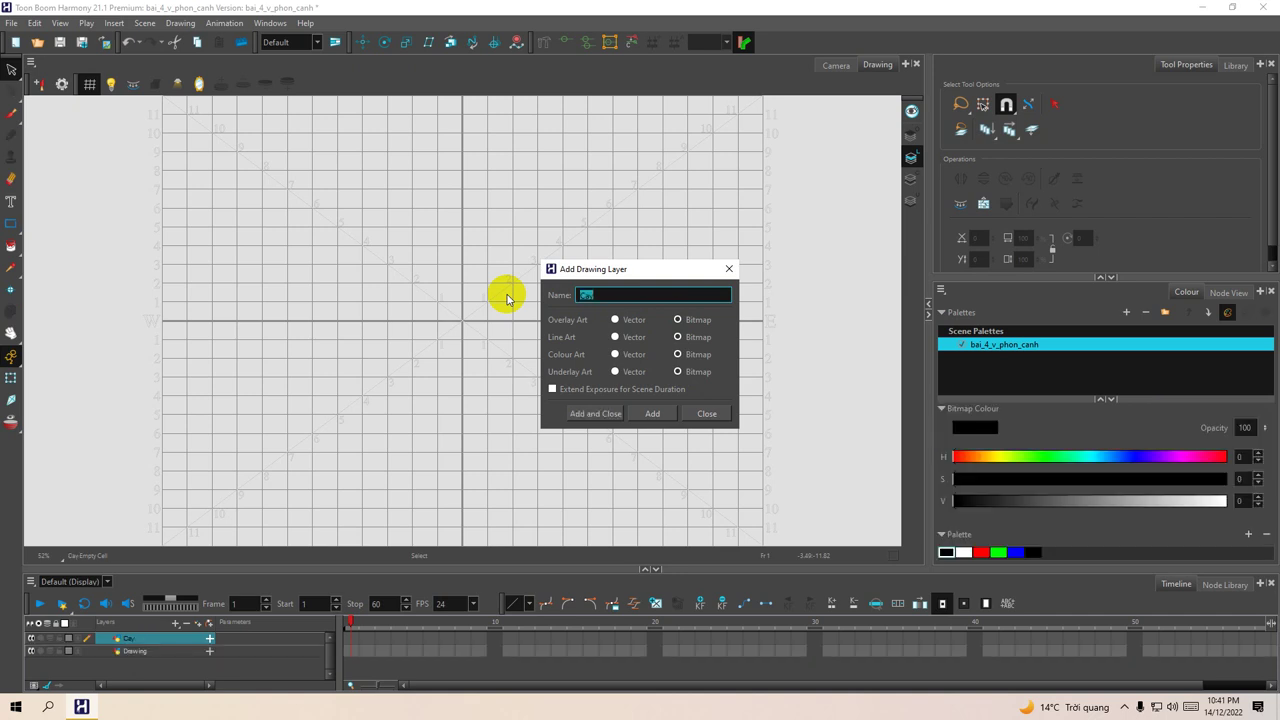
{"action": "left_click", "coordinate": [728, 268]}
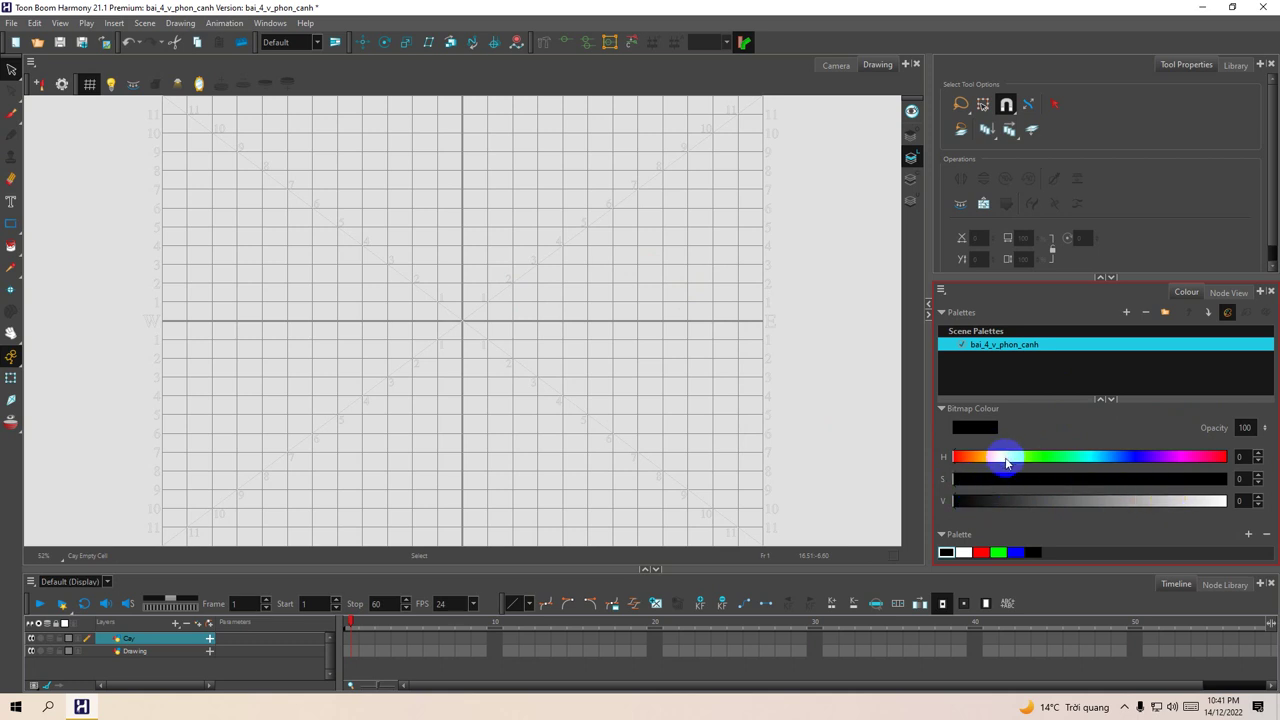
Step: Set the bitmap colour to a brown with hue 37, saturation 98 and value 55
{"action": "left_click", "coordinate": [1095, 500]}
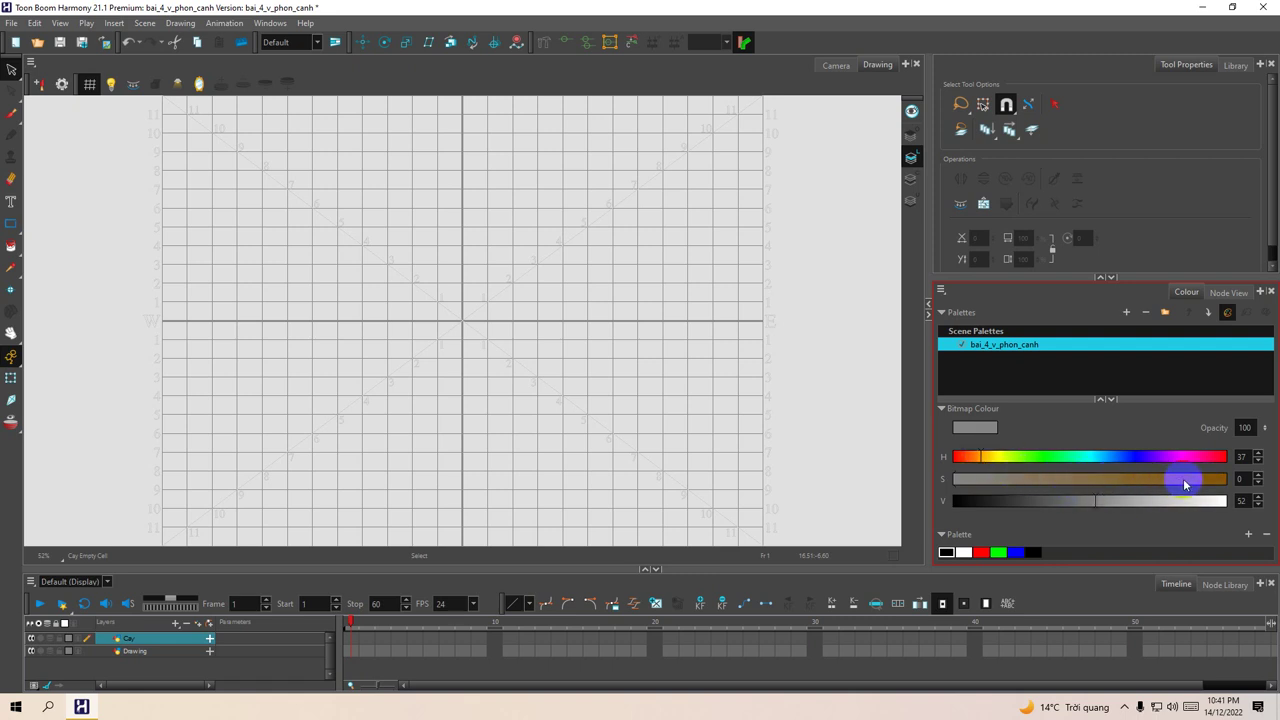
{"action": "left_click_drag", "start_coordinate": [1100, 502], "coordinate": [1128, 504]}
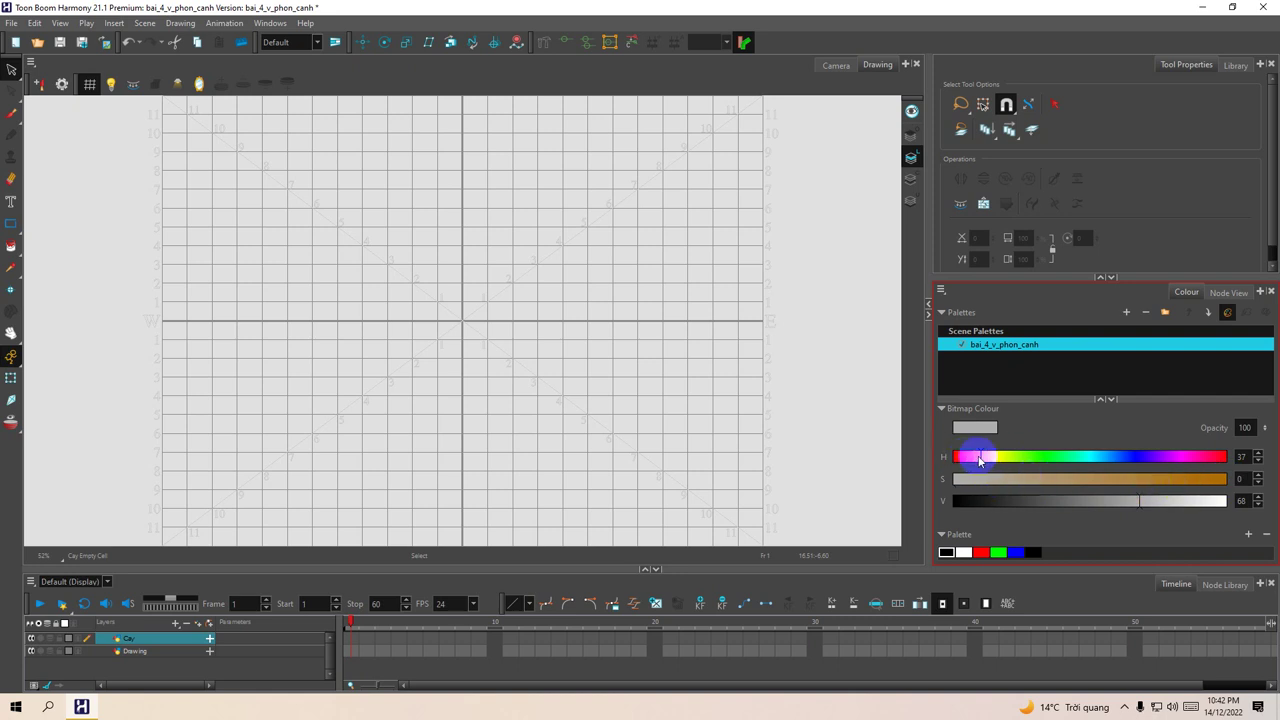
{"action": "left_click", "coordinate": [1221, 483]}
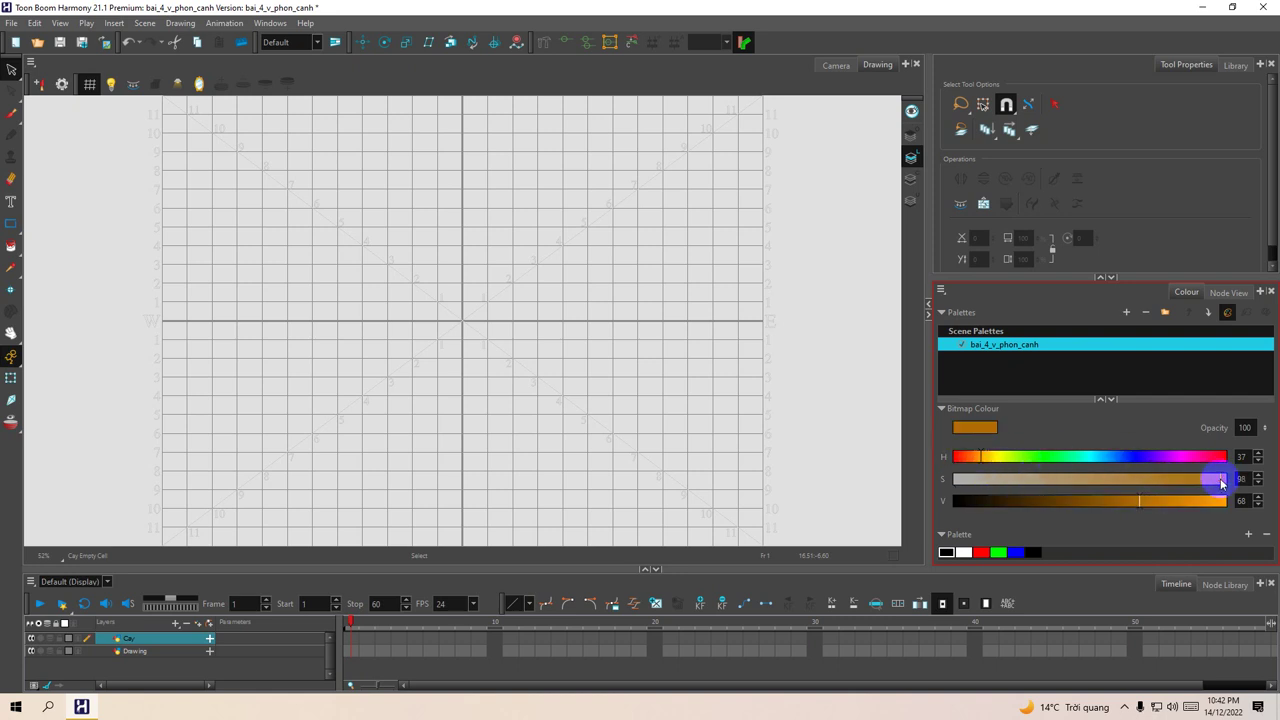
{"action": "left_click", "coordinate": [1104, 501]}
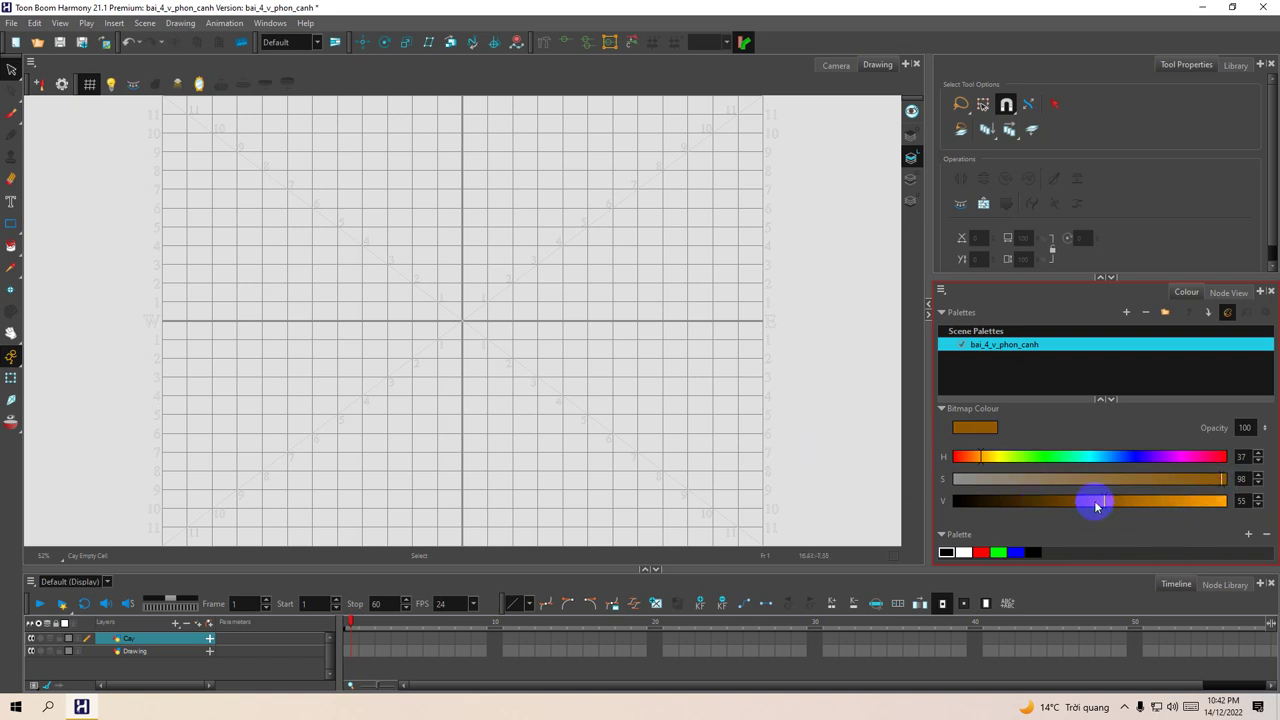
Step: Choose the Brush tool for frame 1 of the Cay layer and set the Soft Lead brush's maximum size to about 29
{"action": "left_click", "coordinate": [349, 640]}
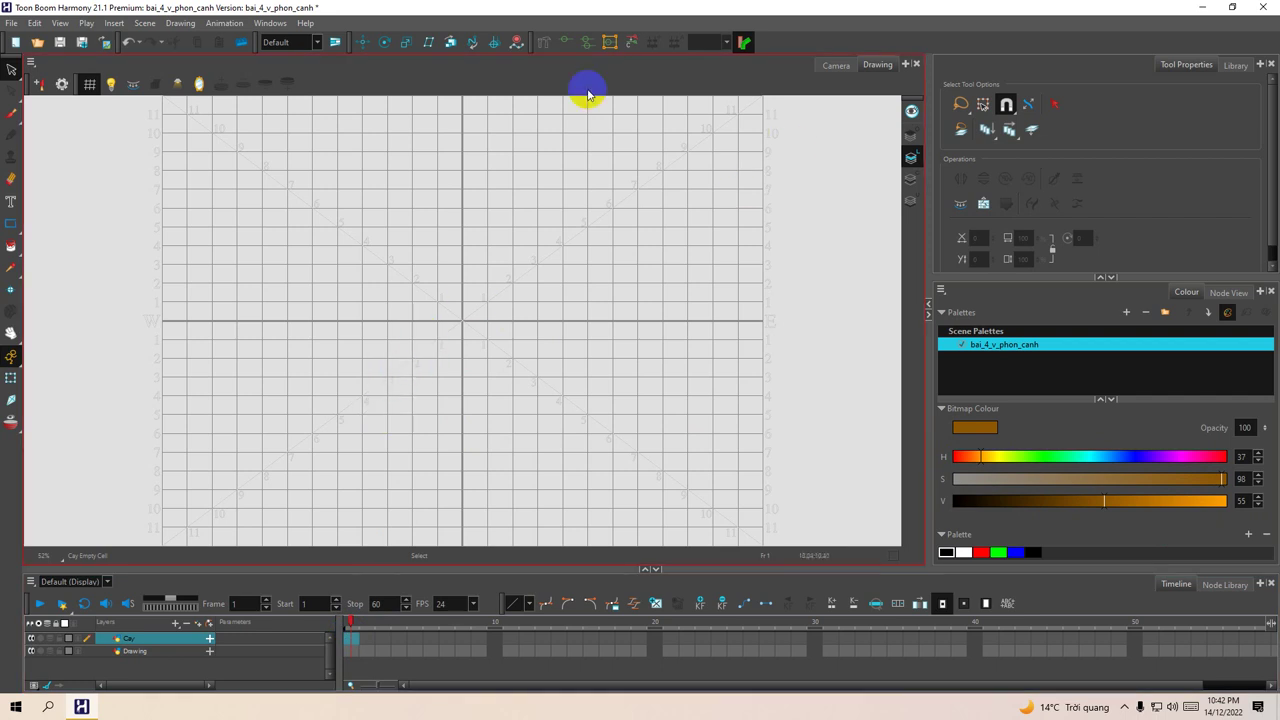
{"action": "left_click", "coordinate": [12, 118]}
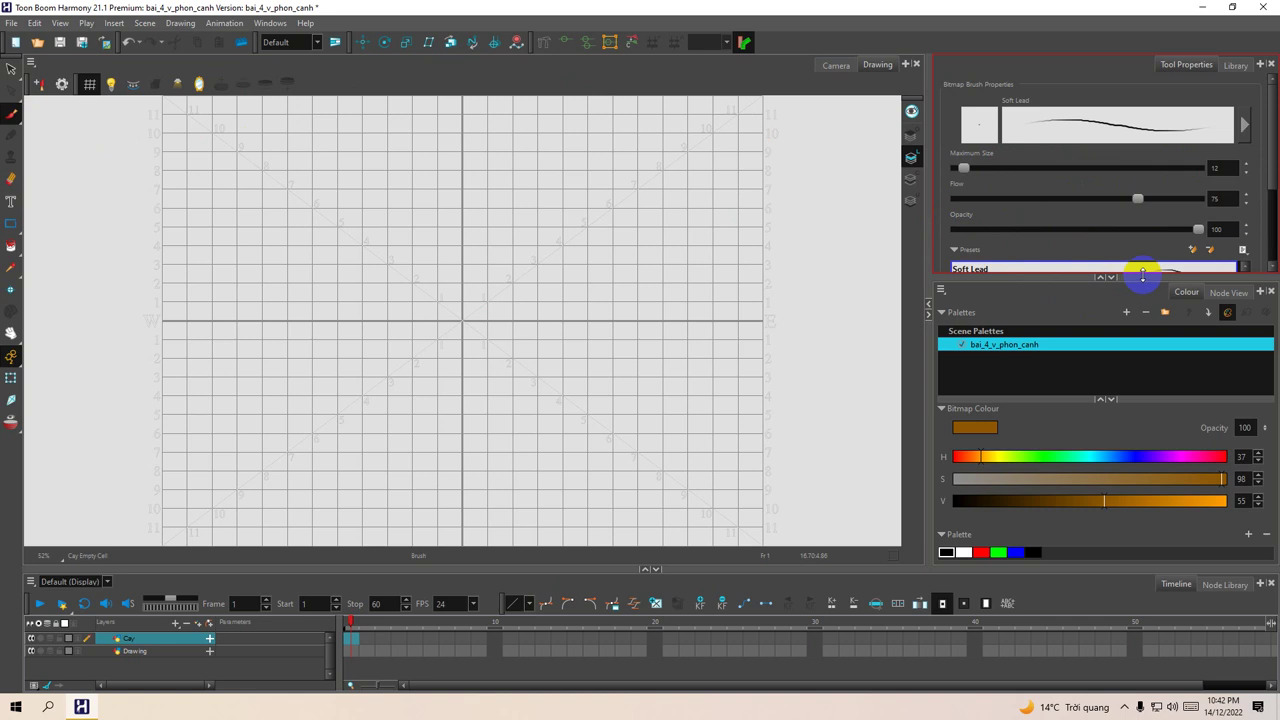
{"action": "left_click", "coordinate": [1110, 278]}
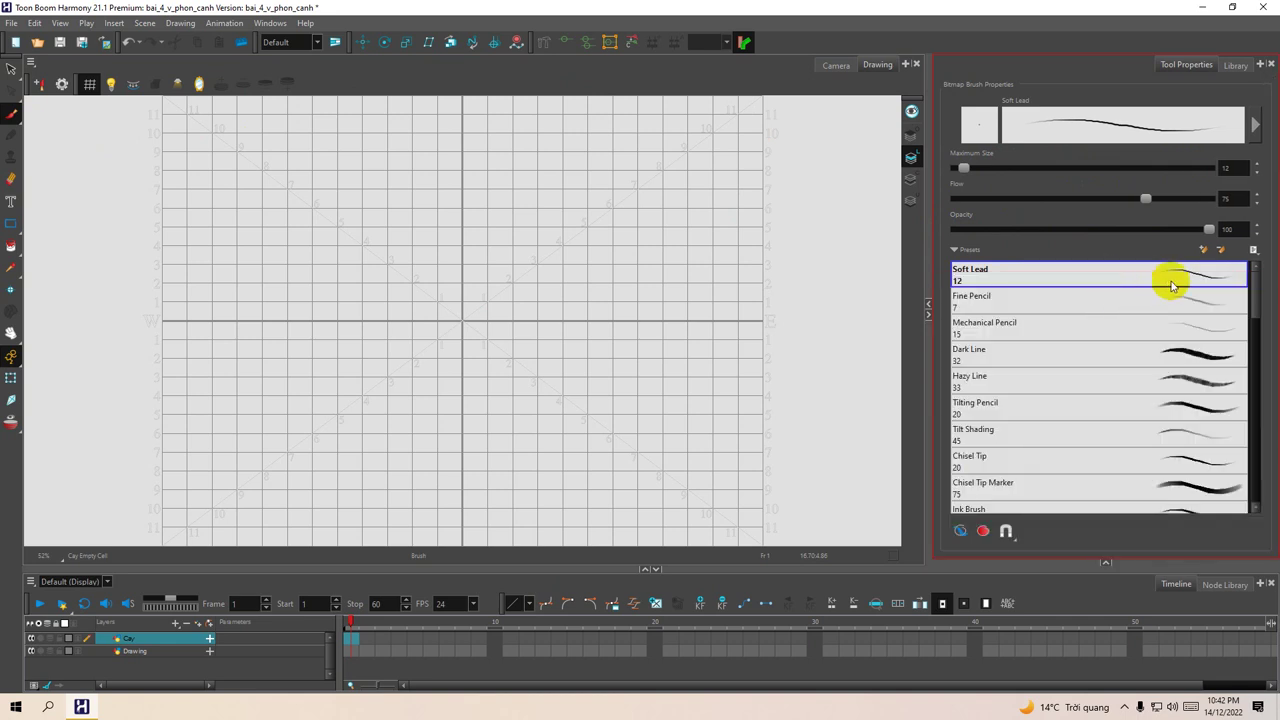
{"action": "mouse_move", "coordinate": [1258, 305]}
{"action": "left_mouse_down"}
{"action": "mouse_move", "coordinate": [1243, 314]}
{"action": "mouse_move", "coordinate": [1240, 486]}
{"action": "mouse_move", "coordinate": [1252, 490]}
{"action": "mouse_move", "coordinate": [1260, 320]}
{"action": "mouse_move", "coordinate": [1249, 289]}
{"action": "left_mouse_up"}
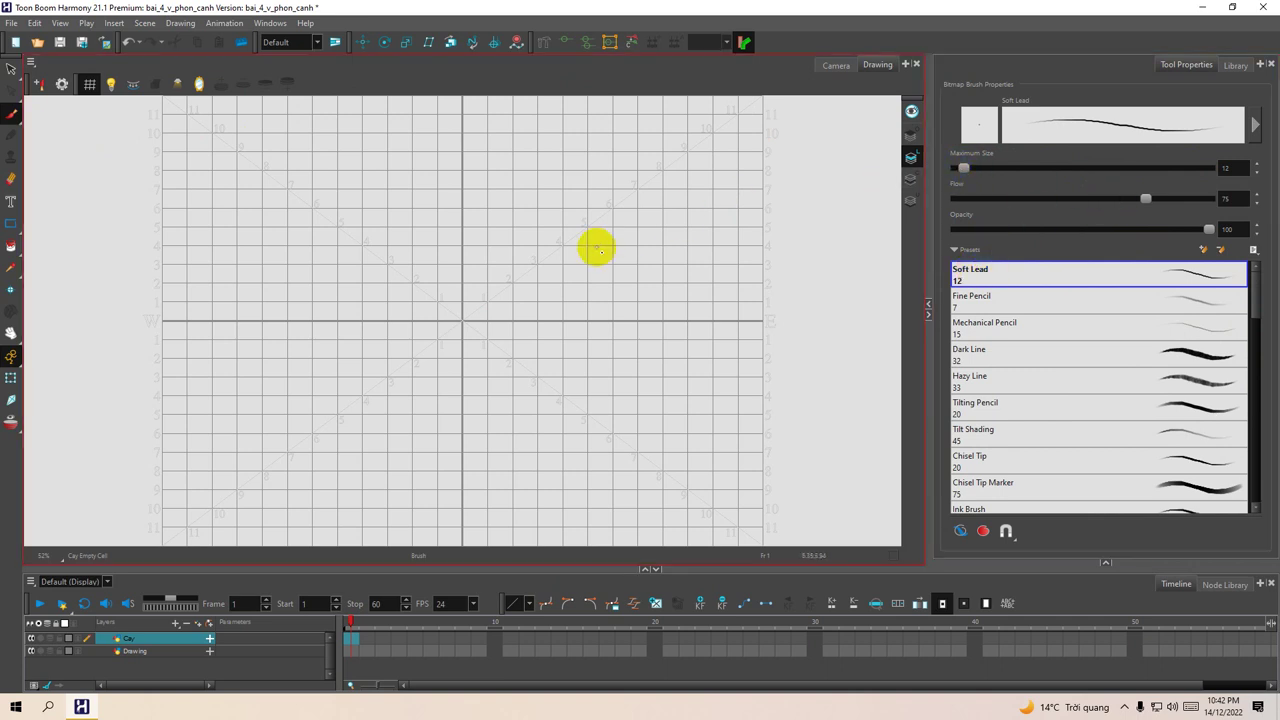
{"action": "left_click", "coordinate": [965, 169]}
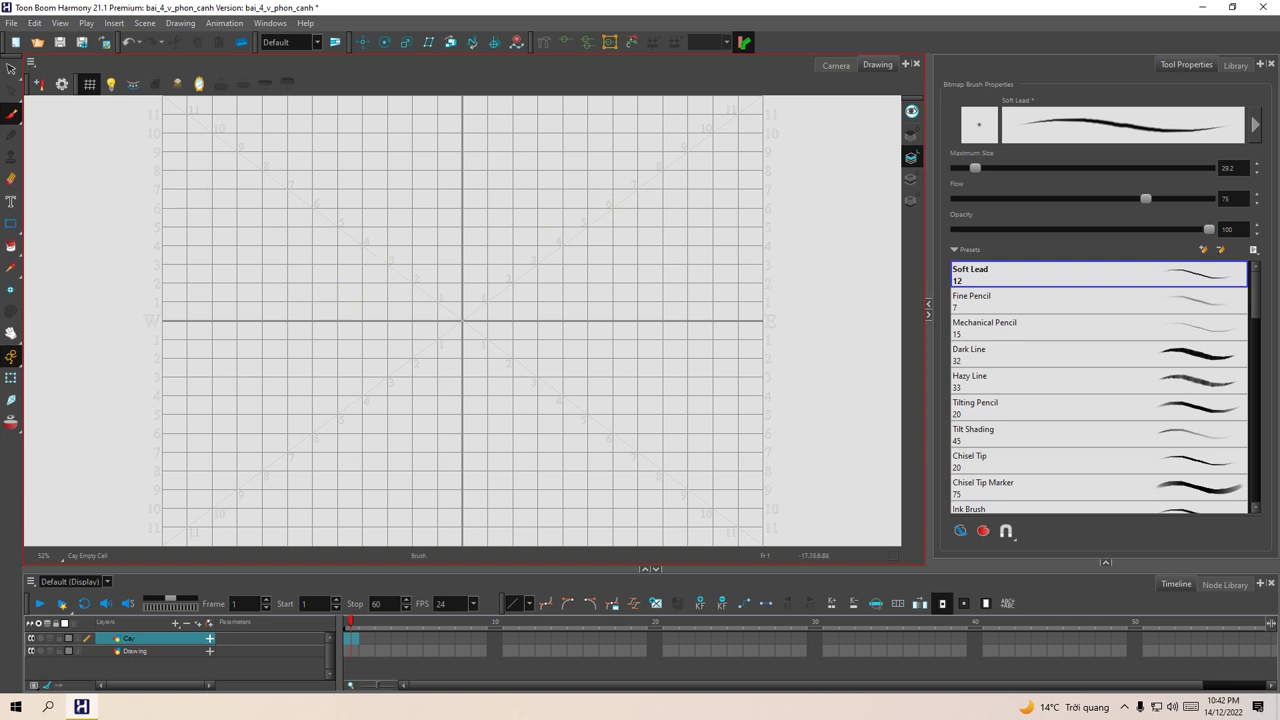
Step: Examine the auto-save options and save interval in the general preferences, and leave them as they are
{"action": "left_click", "coordinate": [34, 22]}
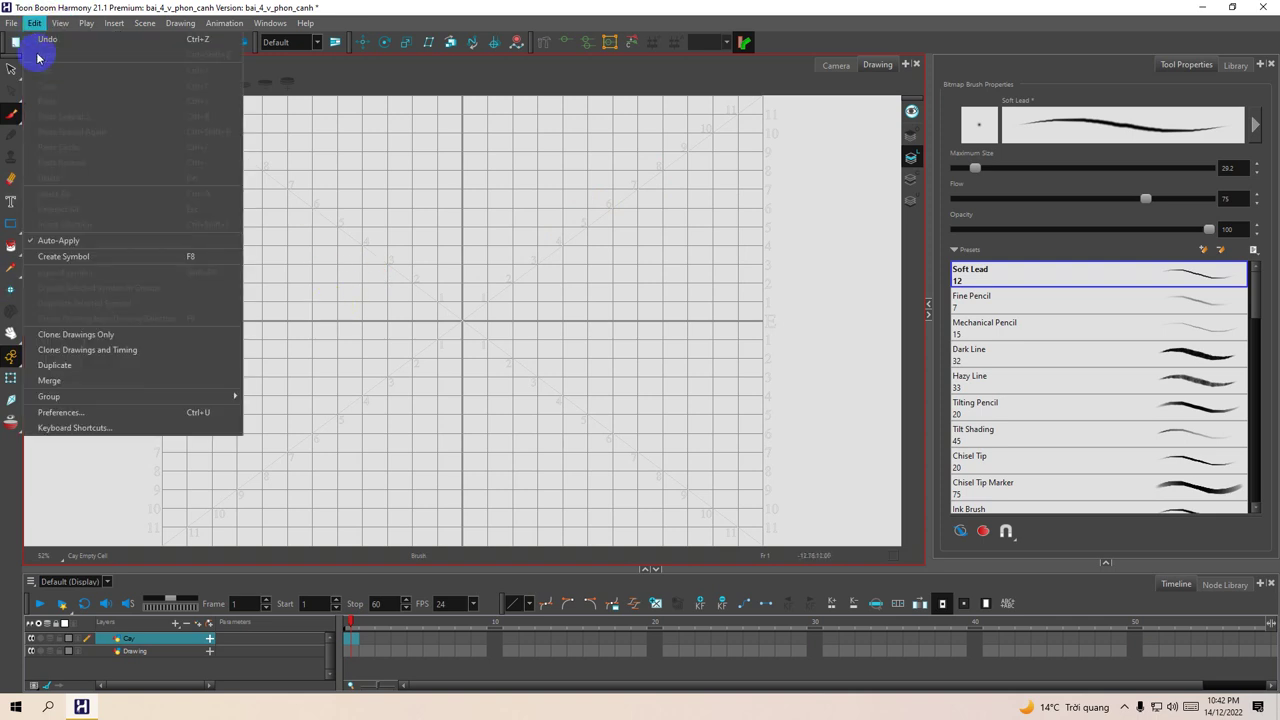
{"action": "left_click", "coordinate": [75, 412]}
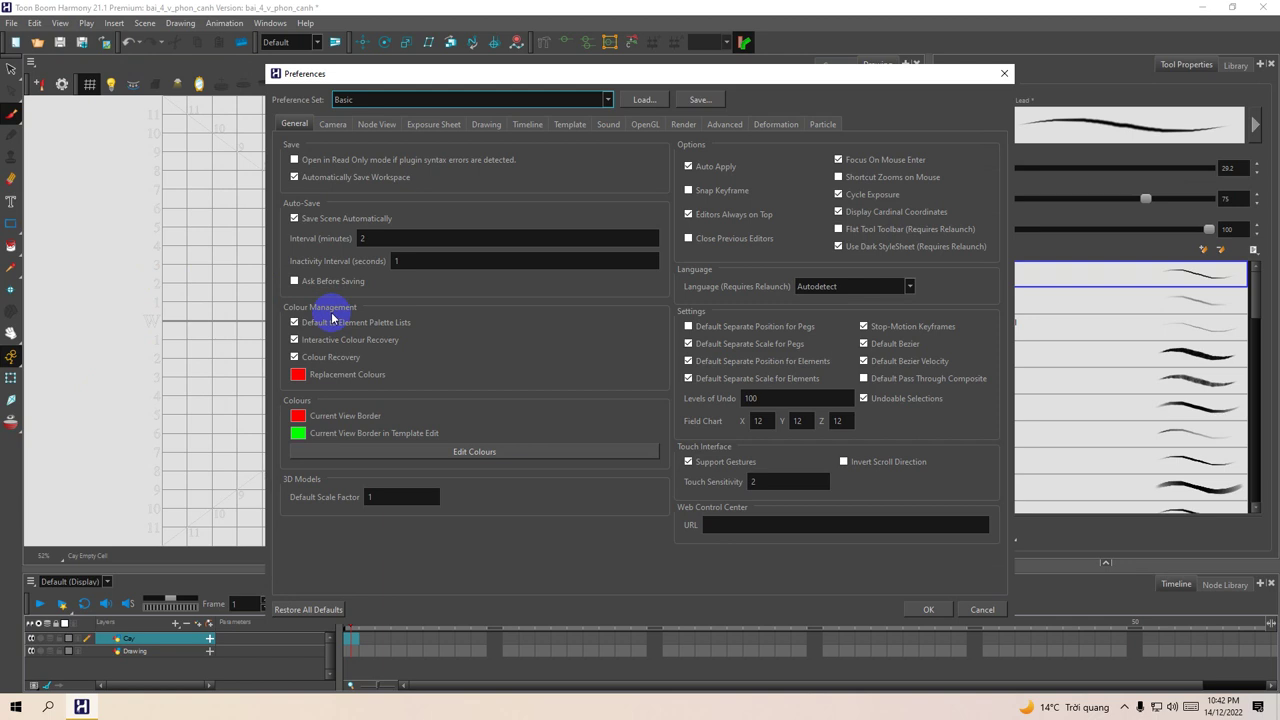
{"action": "left_click", "coordinate": [370, 237]}
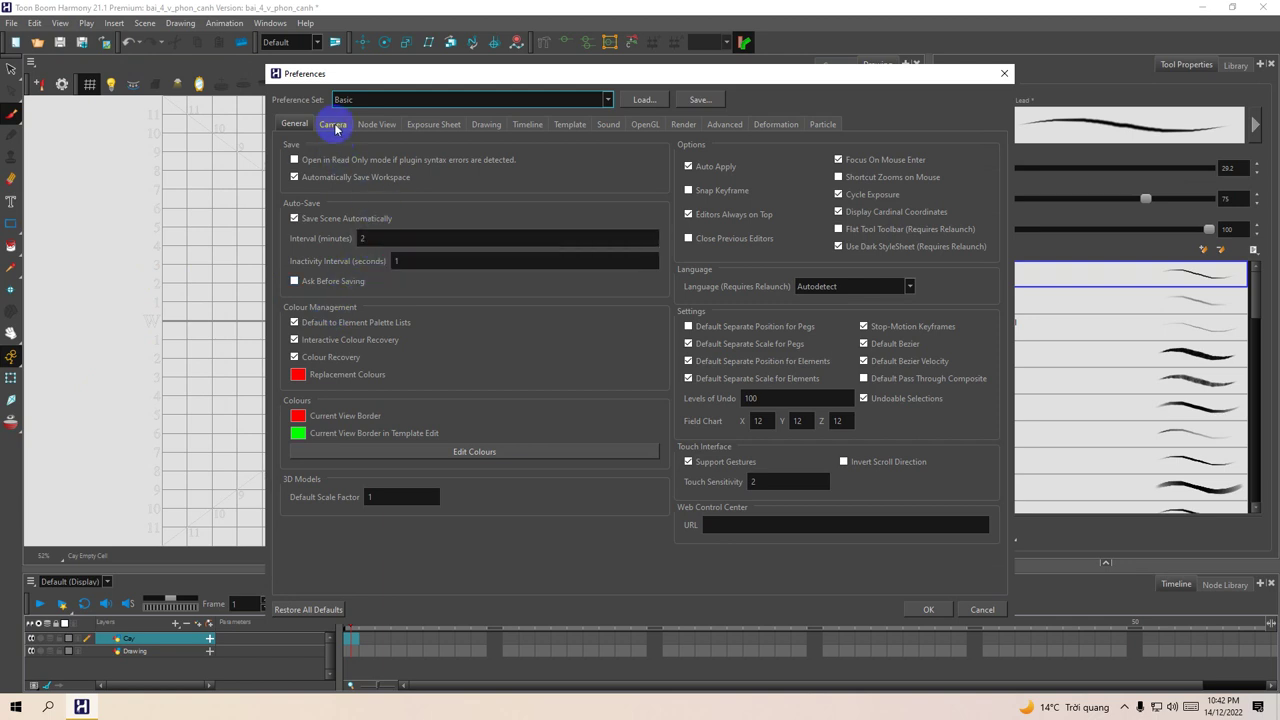
{"action": "left_click", "coordinate": [386, 243]}
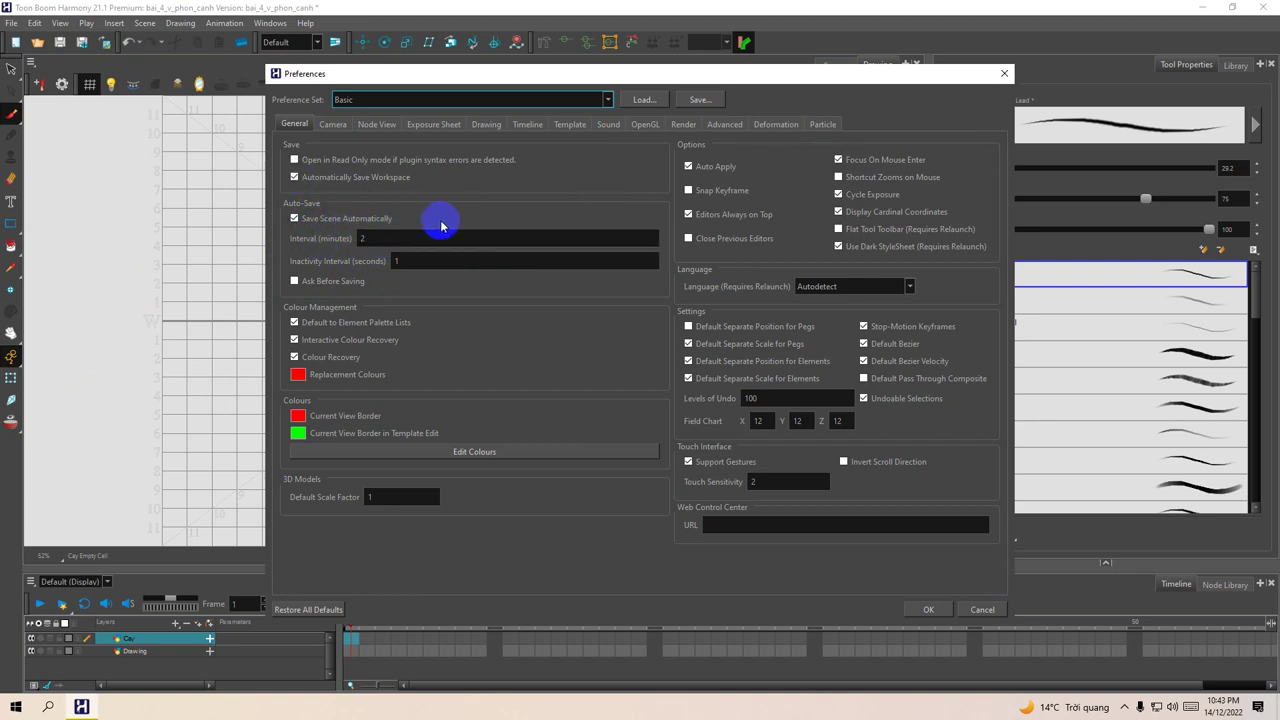
{"action": "left_click", "coordinate": [1004, 73]}
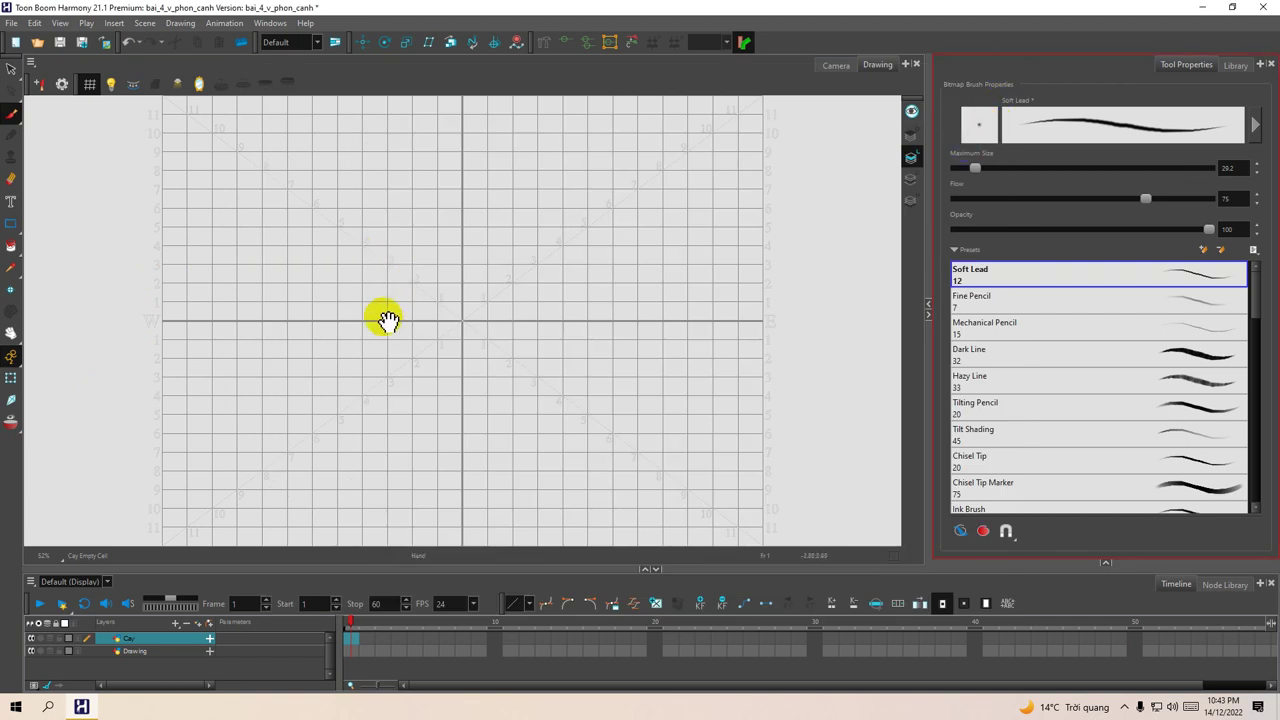
Step: Draw the left and right edges of the tree trunk below the grid centre as two curves flaring outward at the base
{"action": "scroll", "coordinate": [384, 318], "scroll_direction": "down", "scroll_amount": 3}
{"action": "key", "text": "2"}
{"action": "key", "text": "2"}
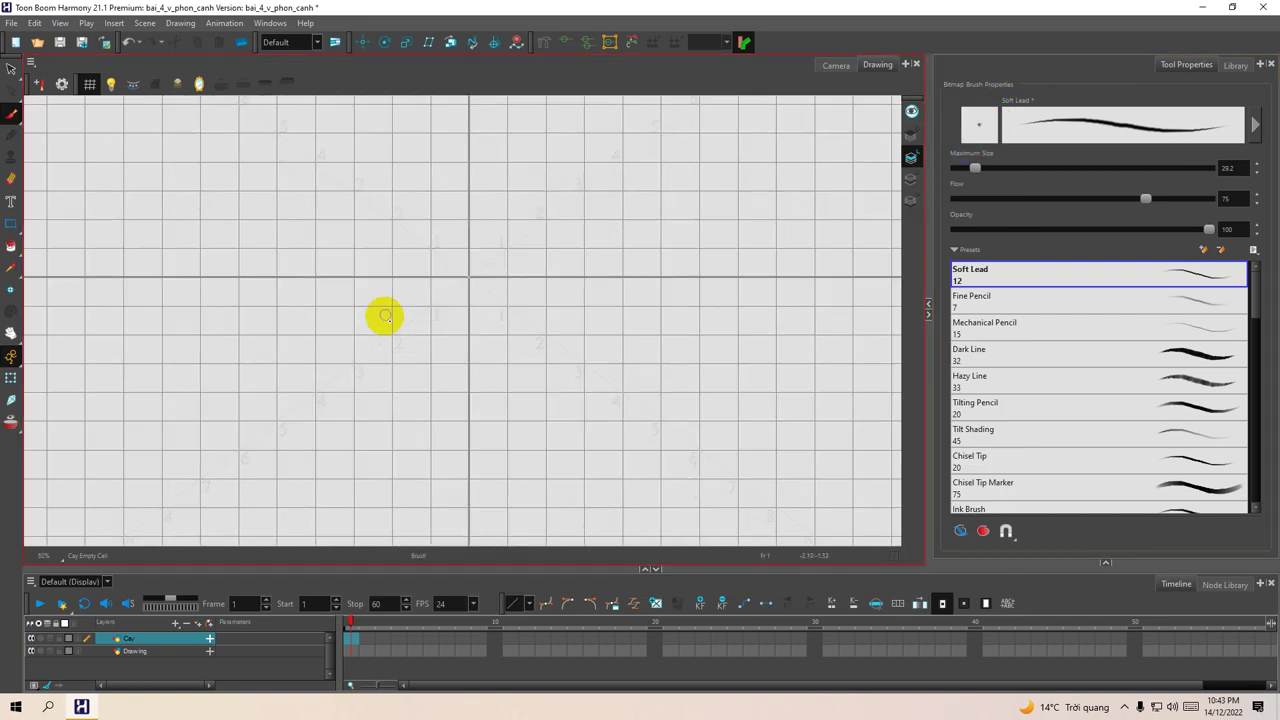
{"action": "key", "text": "space"}
{"action": "left_click_drag", "start_coordinate": [386, 383], "coordinate": [380, 315]}
{"action": "mouse_move", "coordinate": [372, 440]}
{"action": "left_mouse_down"}
{"action": "mouse_move", "coordinate": [380, 334]}
{"action": "mouse_move", "coordinate": [377, 433]}
{"action": "left_mouse_up"}
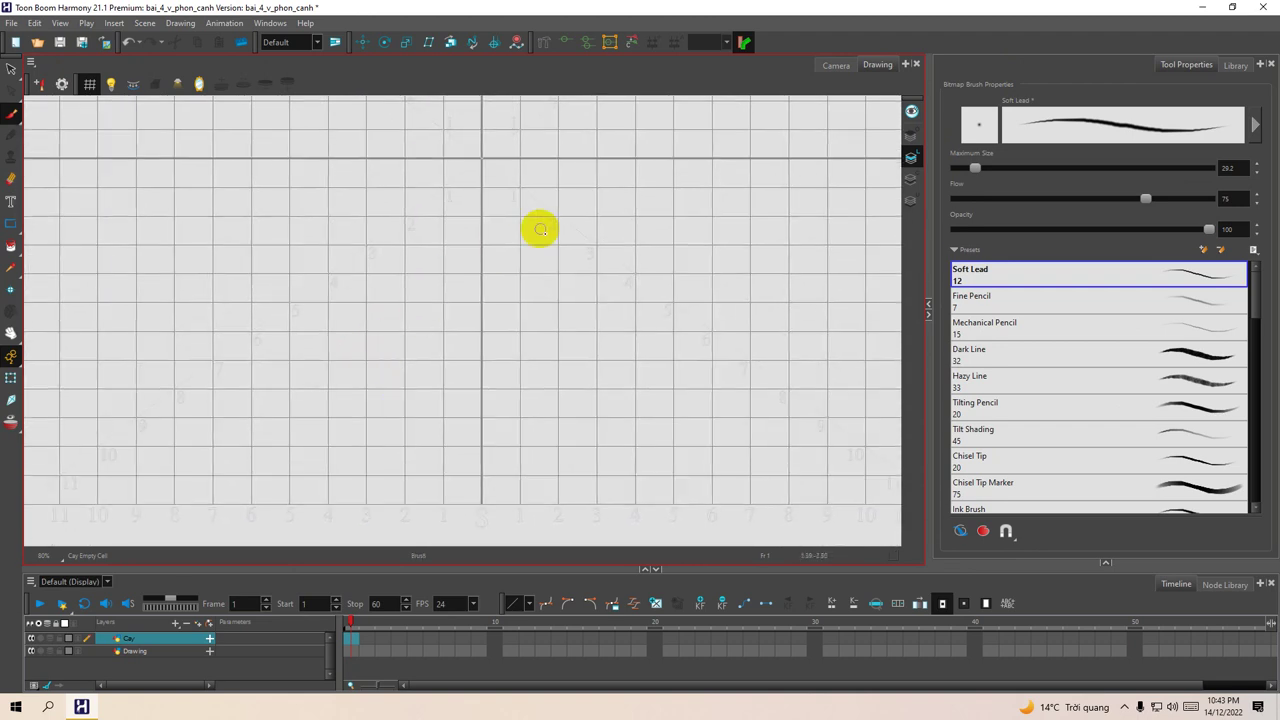
{"action": "left_click", "coordinate": [1107, 566]}
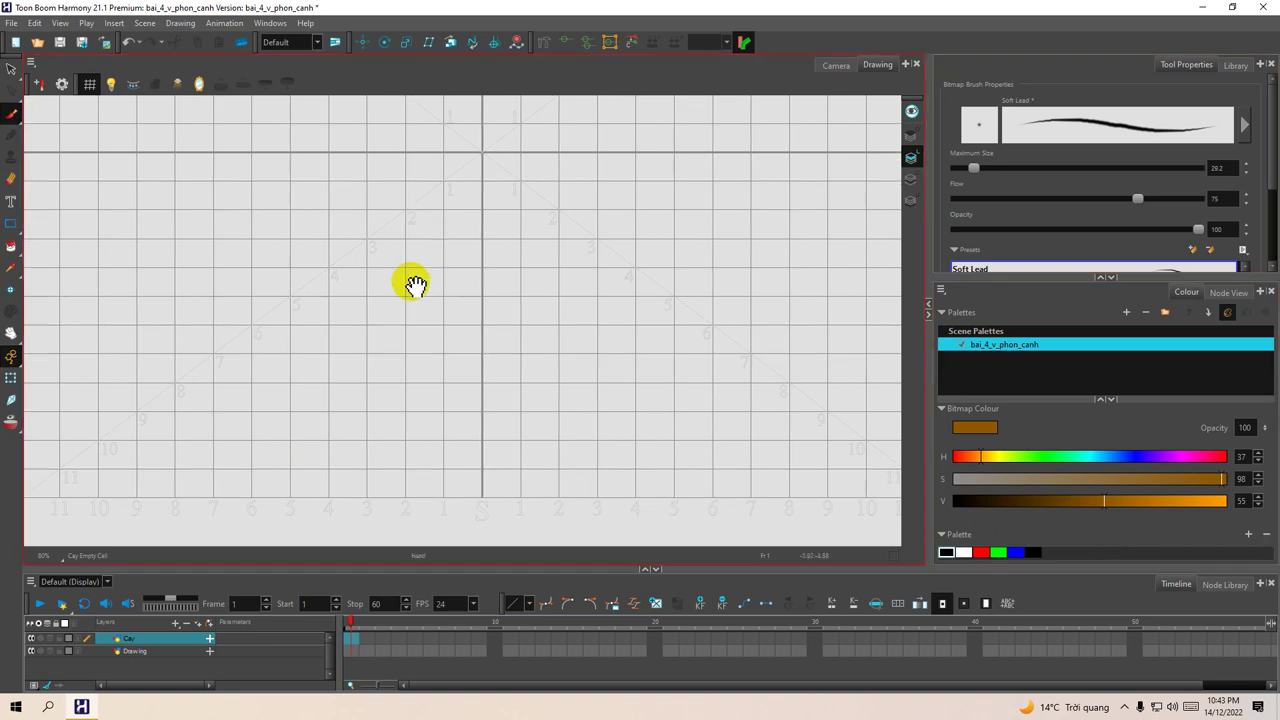
{"action": "left_click_drag", "start_coordinate": [414, 283], "coordinate": [397, 265]}
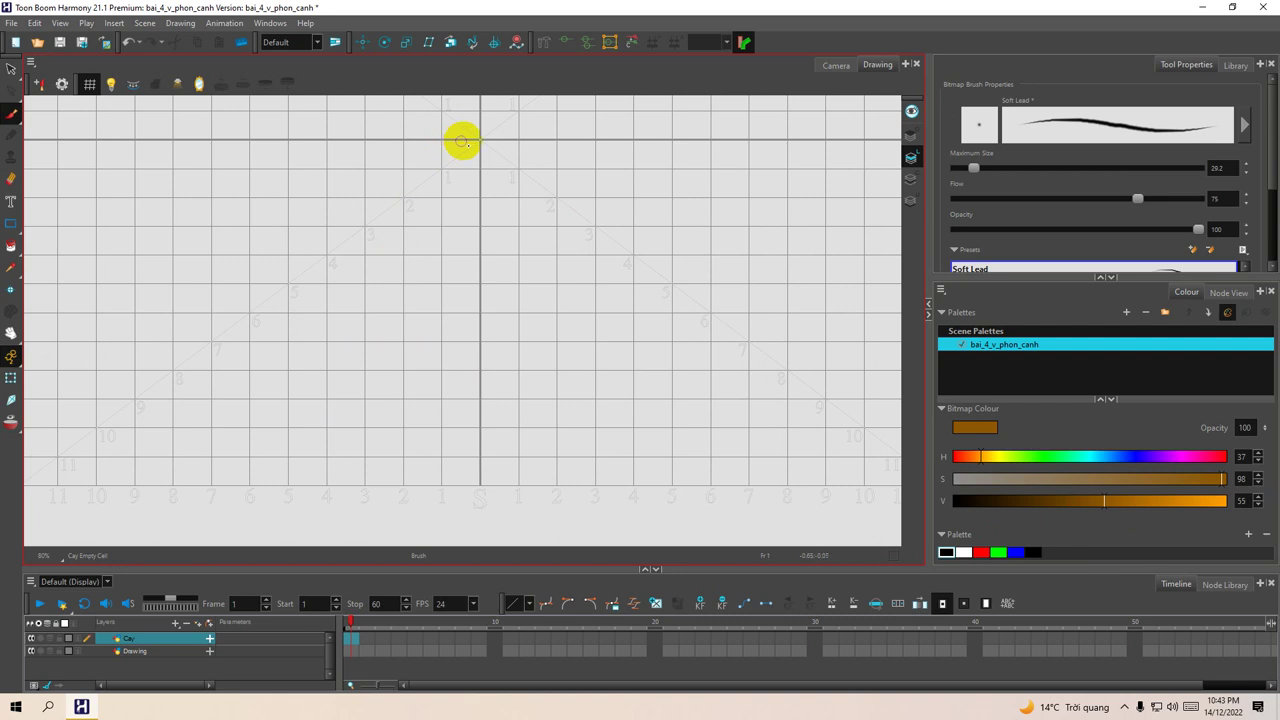
{"action": "mouse_move", "coordinate": [455, 142]}
{"action": "left_mouse_down"}
{"action": "mouse_move", "coordinate": [409, 303]}
{"action": "mouse_move", "coordinate": [323, 434]}
{"action": "left_mouse_up"}
{"action": "left_click_drag", "start_coordinate": [453, 332], "coordinate": [380, 326]}
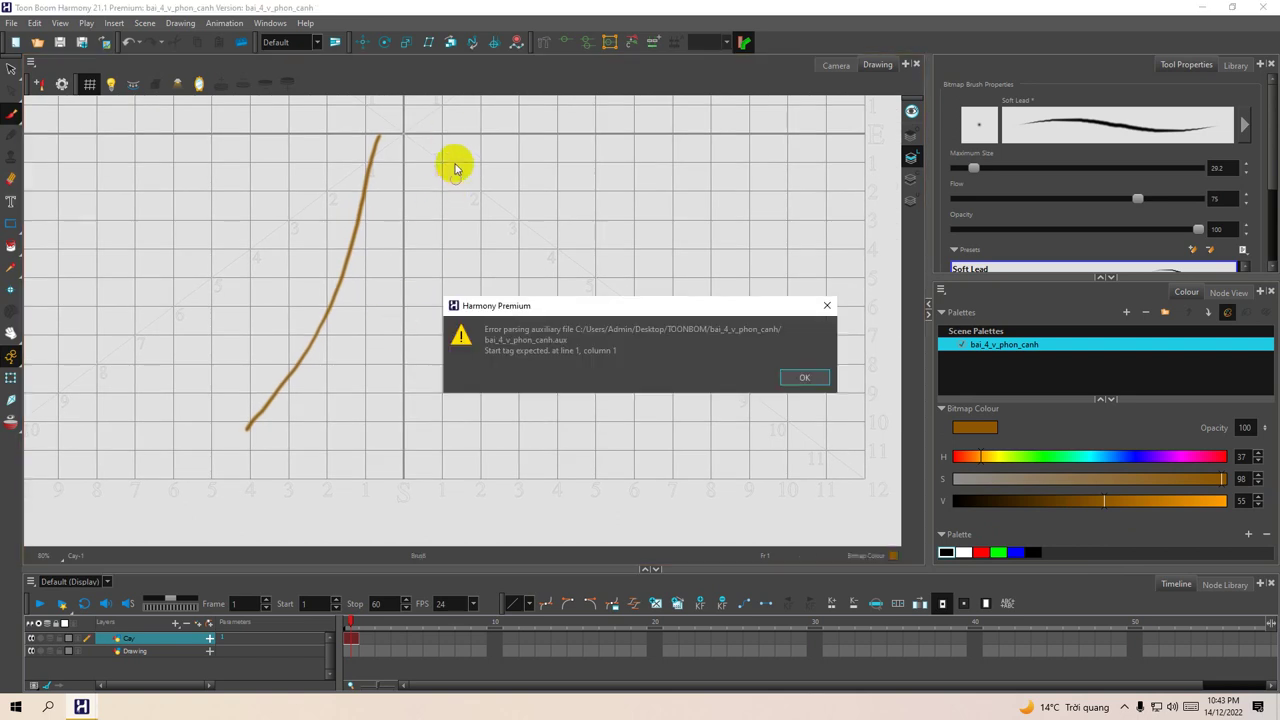
{"action": "left_click", "coordinate": [803, 377]}
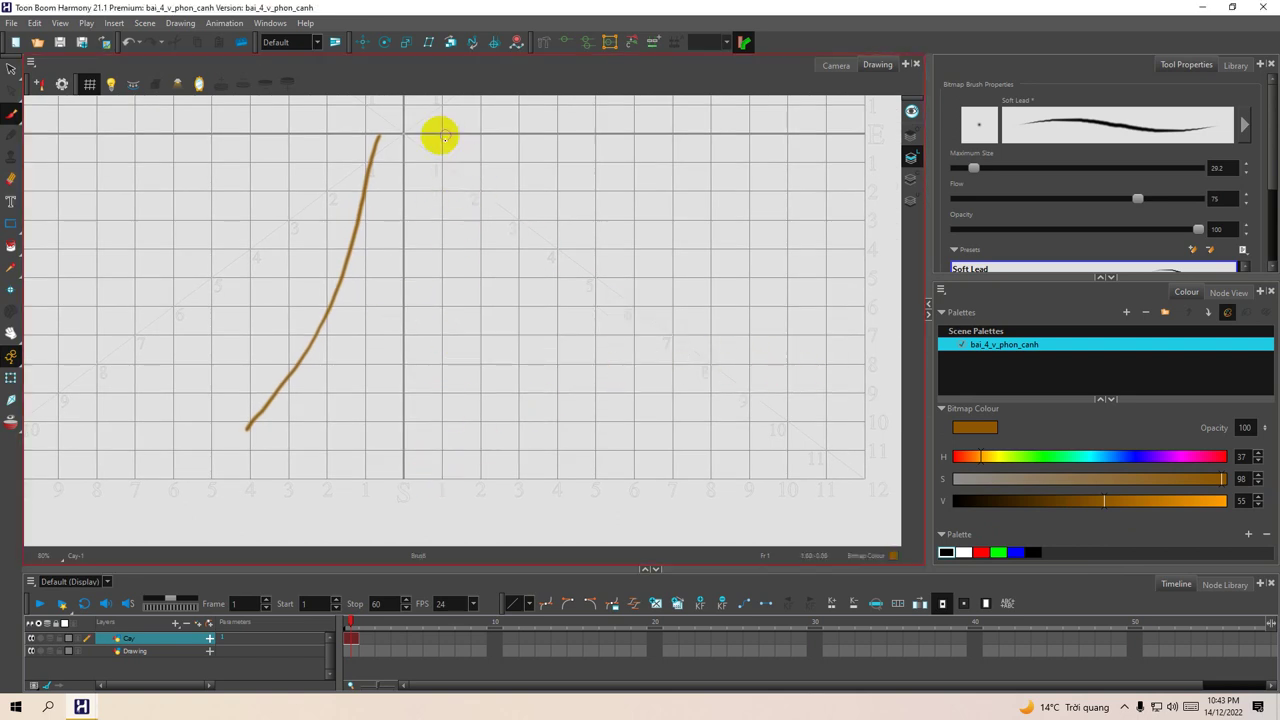
{"action": "mouse_move", "coordinate": [429, 139]}
{"action": "left_mouse_down"}
{"action": "mouse_move", "coordinate": [413, 346]}
{"action": "mouse_move", "coordinate": [468, 475]}
{"action": "mouse_move", "coordinate": [464, 423]}
{"action": "left_mouse_up"}
Step: Outline the pointed roots in brown along the trunk's base, joining the outer ones to the left and right trunk edges
{"action": "key", "text": "space"}
{"action": "left_click_drag", "start_coordinate": [312, 391], "coordinate": [245, 452]}
{"action": "left_click_drag", "start_coordinate": [394, 388], "coordinate": [245, 454]}
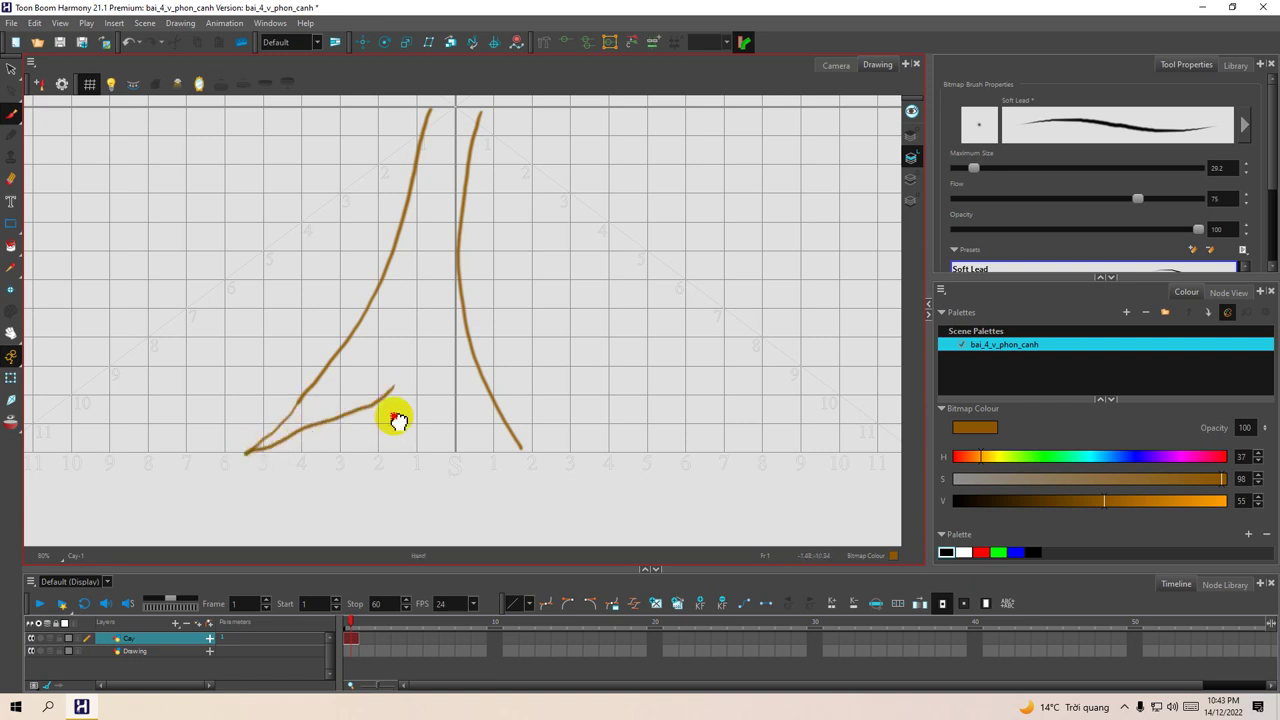
{"action": "mouse_move", "coordinate": [396, 414]}
{"action": "left_mouse_down"}
{"action": "mouse_move", "coordinate": [376, 394]}
{"action": "mouse_move", "coordinate": [343, 429]}
{"action": "mouse_move", "coordinate": [331, 474]}
{"action": "mouse_move", "coordinate": [403, 386]}
{"action": "mouse_move", "coordinate": [480, 481]}
{"action": "left_mouse_up"}
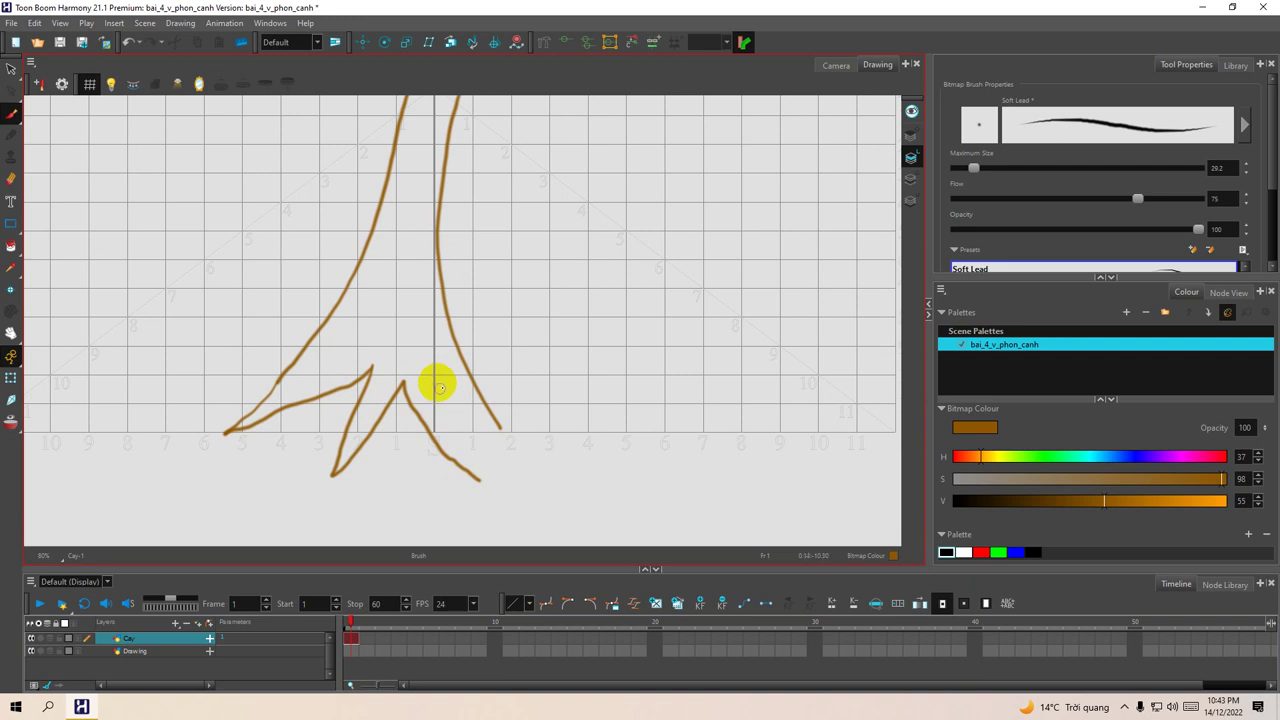
{"action": "left_click_drag", "start_coordinate": [437, 380], "coordinate": [508, 501]}
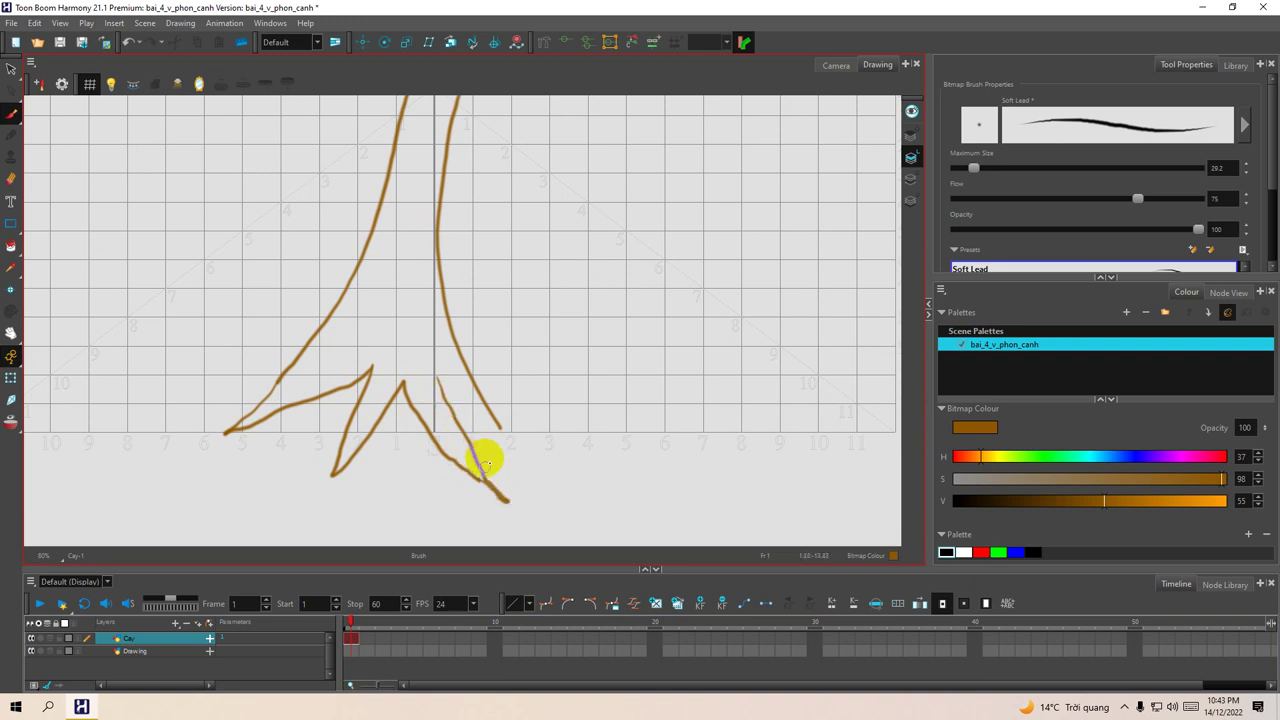
{"action": "mouse_move", "coordinate": [437, 381]}
{"action": "left_mouse_down"}
{"action": "mouse_move", "coordinate": [496, 444]}
{"action": "mouse_move", "coordinate": [604, 486]}
{"action": "left_mouse_up"}
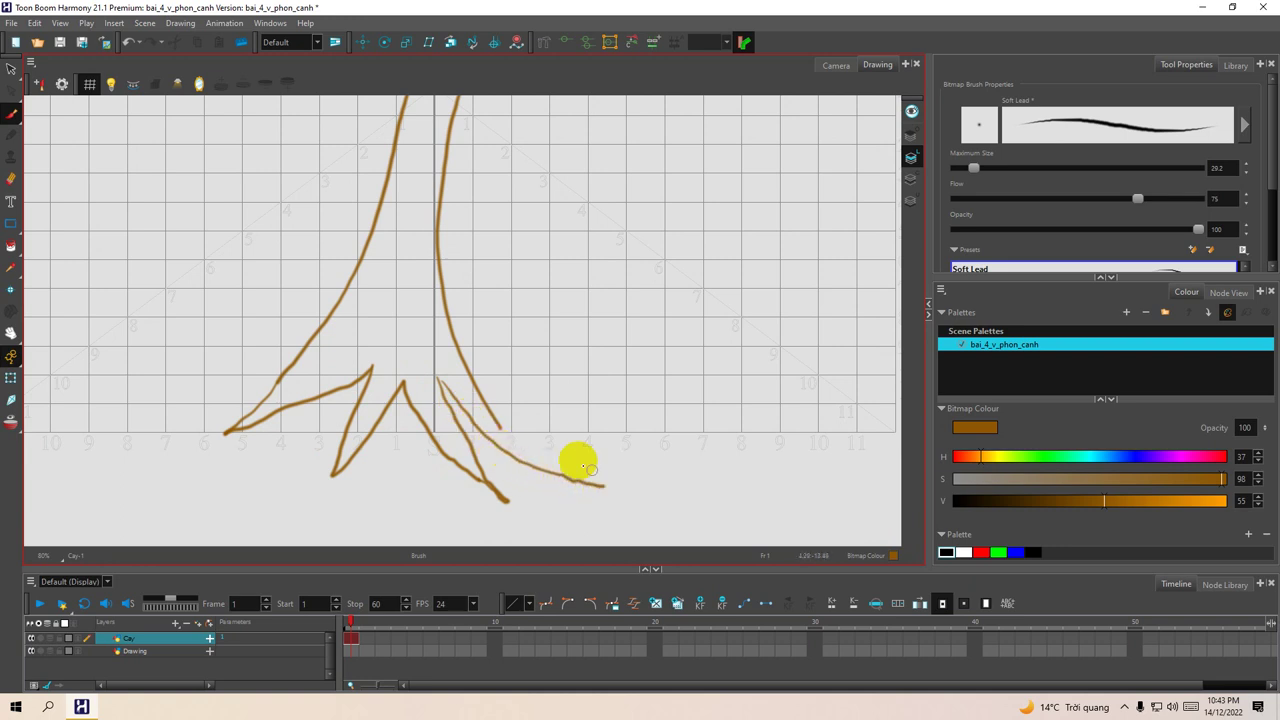
{"action": "left_click_drag", "start_coordinate": [549, 454], "coordinate": [597, 472]}
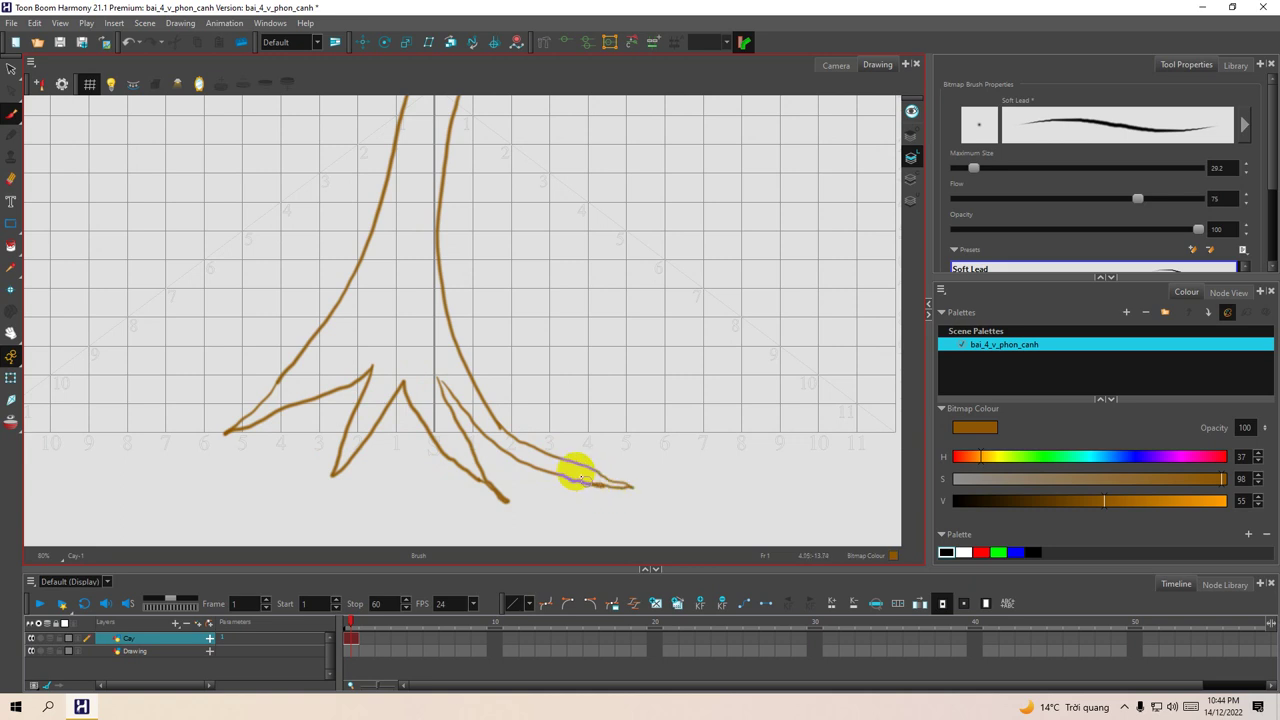
Step: Draw inner contour lines from the upper trunk down to the roots, dividing the trunk into lengthwise strips
{"action": "mouse_move", "coordinate": [454, 383]}
{"action": "left_mouse_down"}
{"action": "mouse_move", "coordinate": [488, 419]}
{"action": "mouse_move", "coordinate": [466, 425]}
{"action": "left_mouse_up"}
{"action": "left_click_drag", "start_coordinate": [452, 345], "coordinate": [423, 363]}
{"action": "left_click_drag", "start_coordinate": [446, 260], "coordinate": [447, 243]}
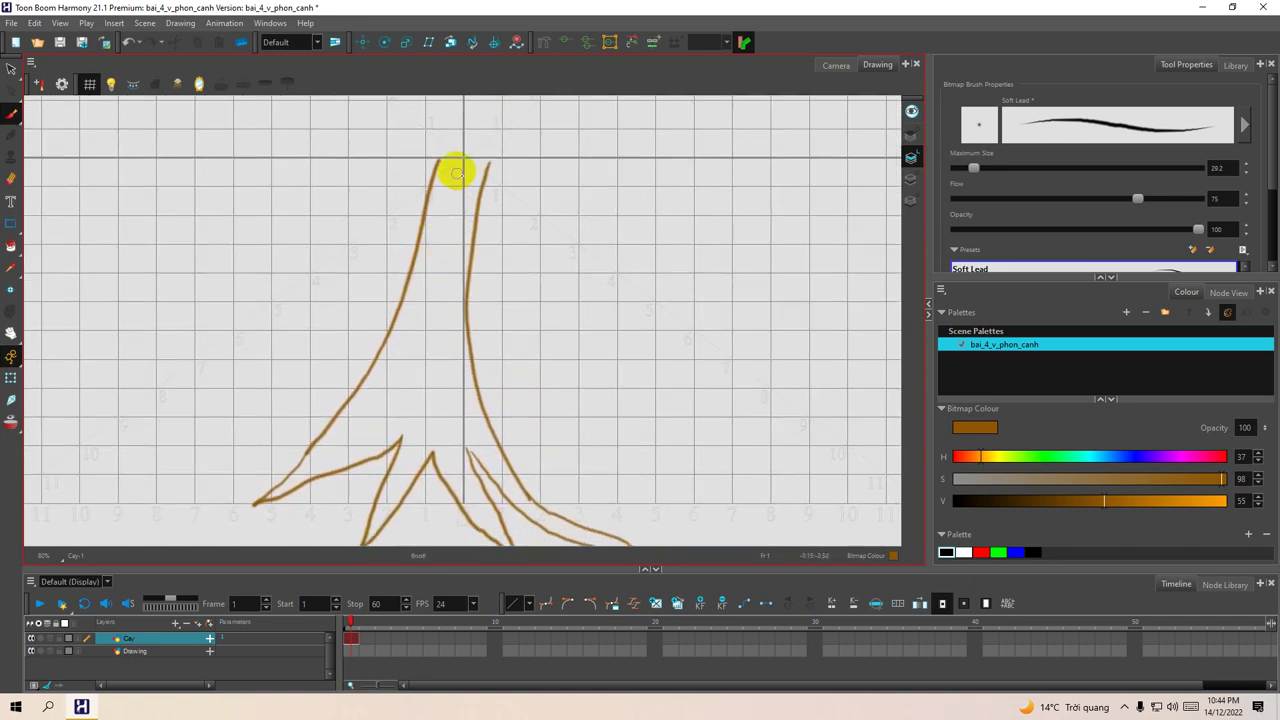
{"action": "mouse_move", "coordinate": [448, 188]}
{"action": "left_mouse_down"}
{"action": "mouse_move", "coordinate": [409, 363]}
{"action": "mouse_move", "coordinate": [345, 459]}
{"action": "left_mouse_up"}
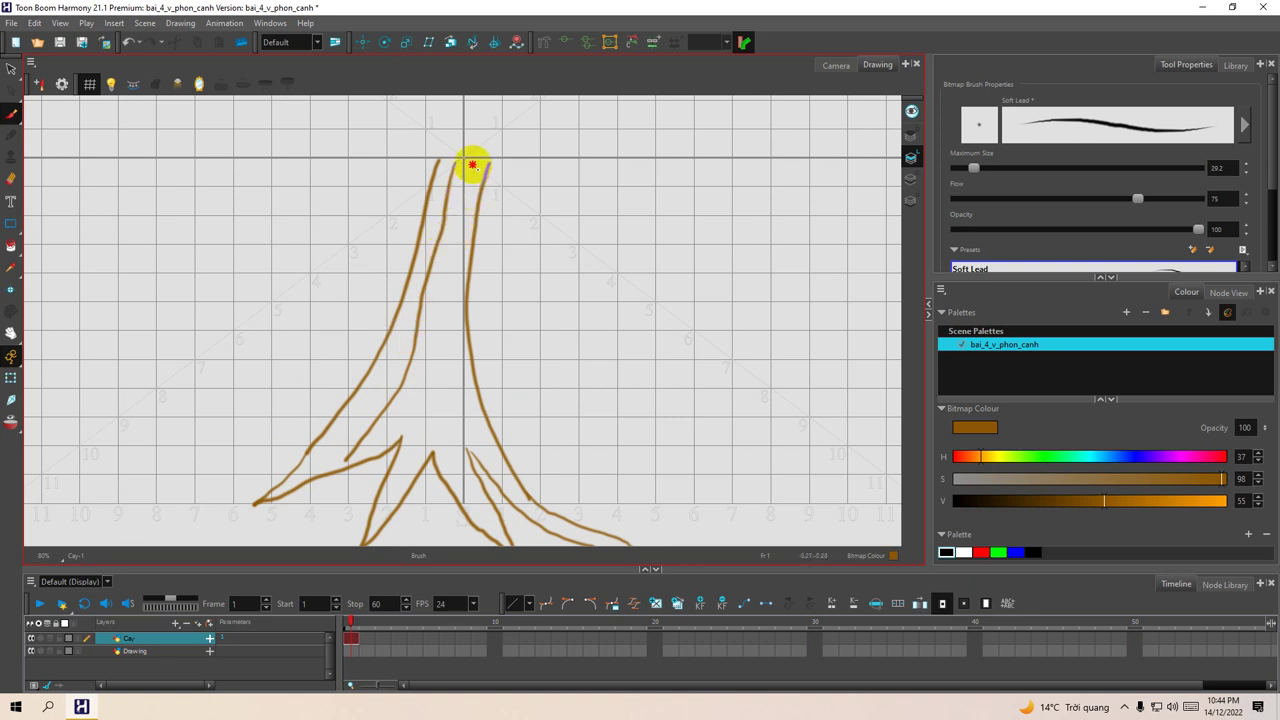
{"action": "left_click_drag", "start_coordinate": [472, 165], "coordinate": [399, 442]}
{"action": "left_click_drag", "start_coordinate": [446, 332], "coordinate": [466, 443]}
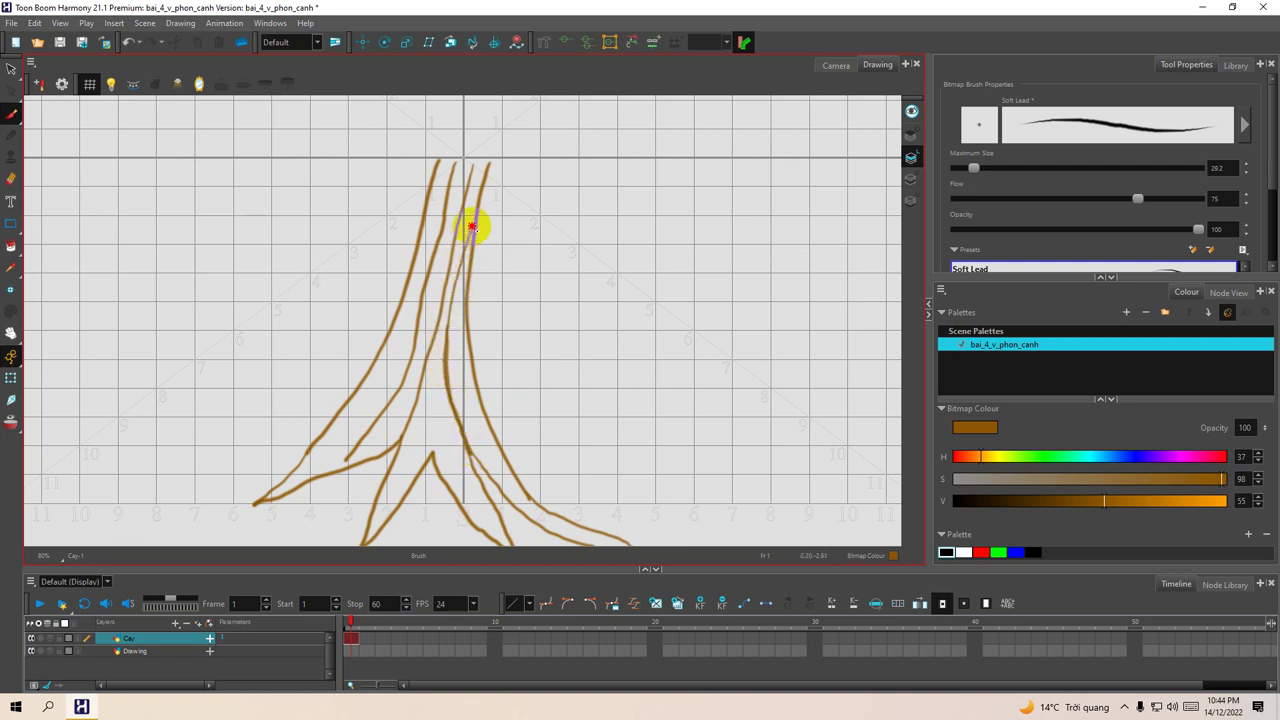
Step: Set the bitmap colour's value to 78, start colouring the trunk's leftmost strip, and raise the brush's maximum size to 61.2
{"action": "left_click", "coordinate": [1191, 503]}
{"action": "left_click", "coordinate": [1166, 501]}
{"action": "key", "text": "space"}
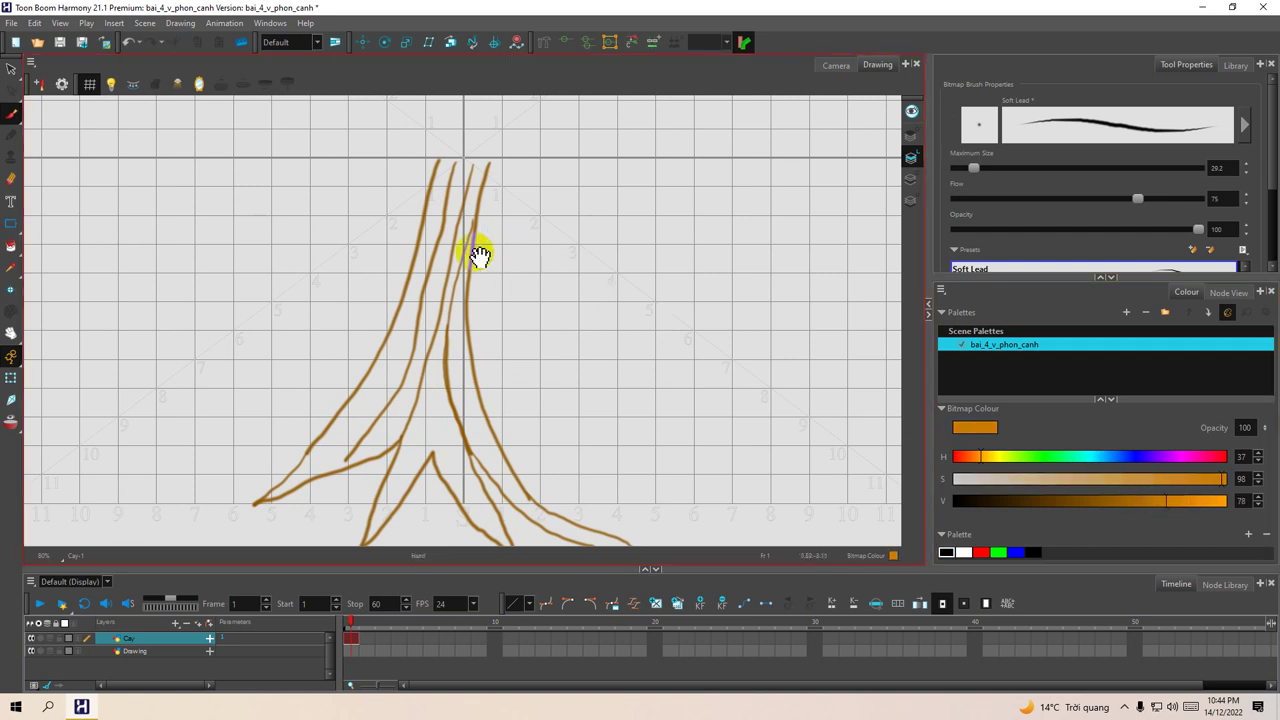
{"action": "left_click_drag", "start_coordinate": [439, 262], "coordinate": [459, 267]}
{"action": "key", "text": "2"}
{"action": "key", "text": "2"}
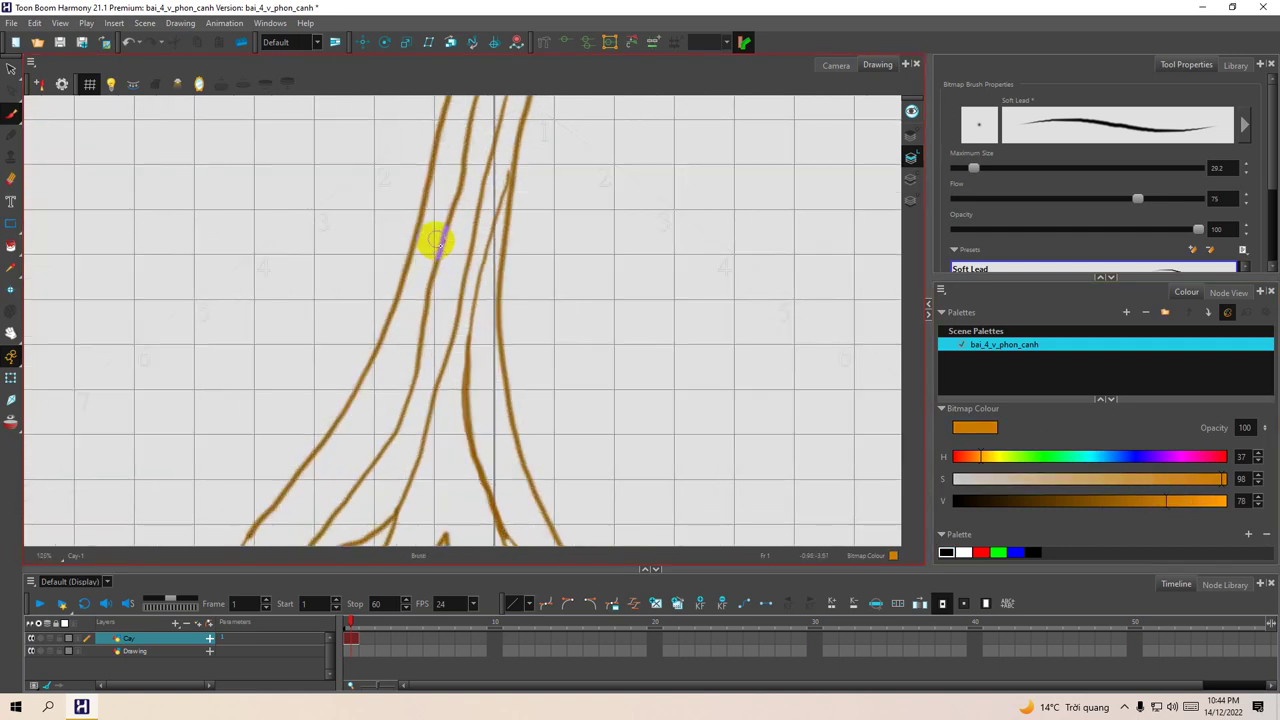
{"action": "key", "text": "space"}
{"action": "left_click_drag", "start_coordinate": [436, 218], "coordinate": [440, 254]}
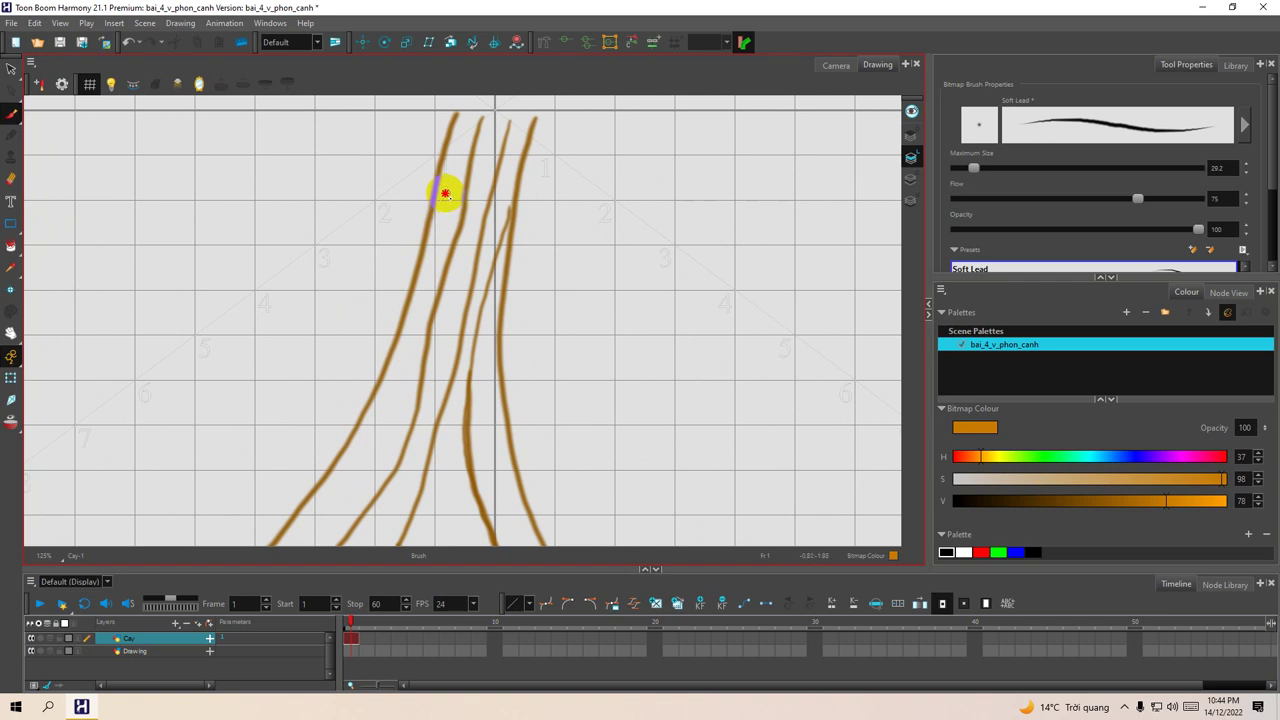
{"action": "left_click_drag", "start_coordinate": [440, 215], "coordinate": [437, 228]}
{"action": "left_click", "coordinate": [980, 175]}
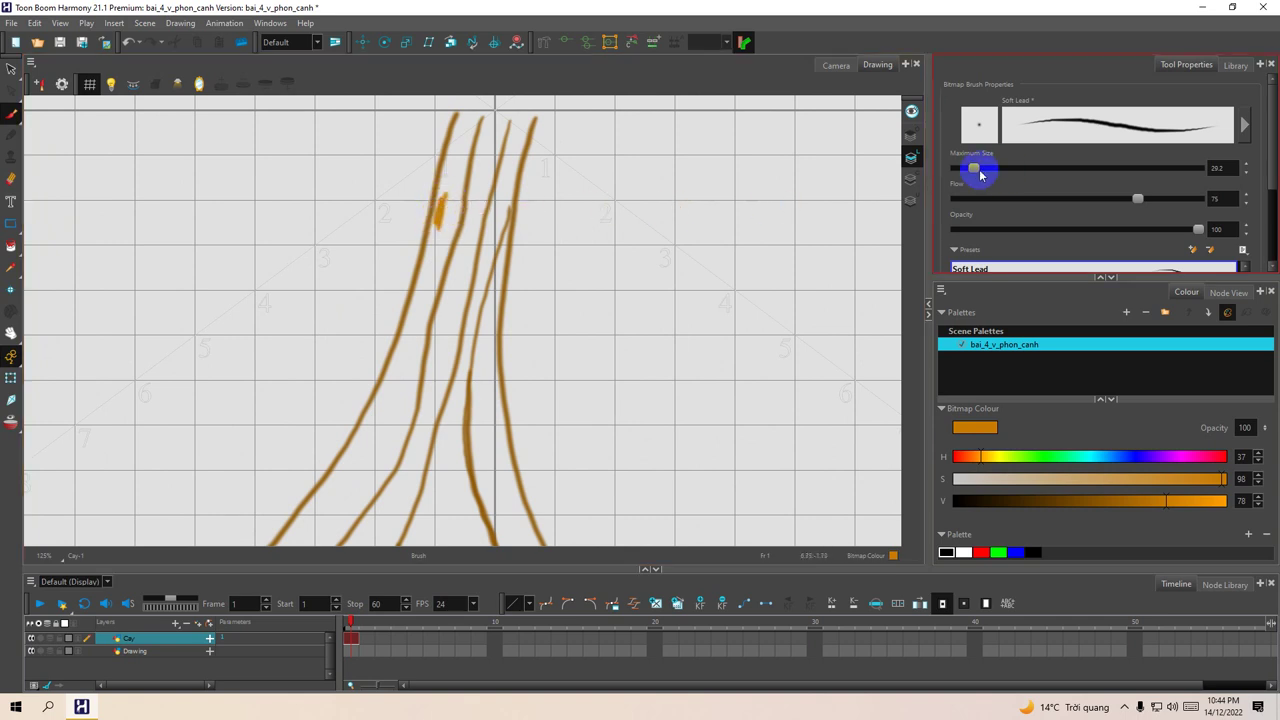
{"action": "left_click_drag", "start_coordinate": [979, 170], "coordinate": [994, 169]}
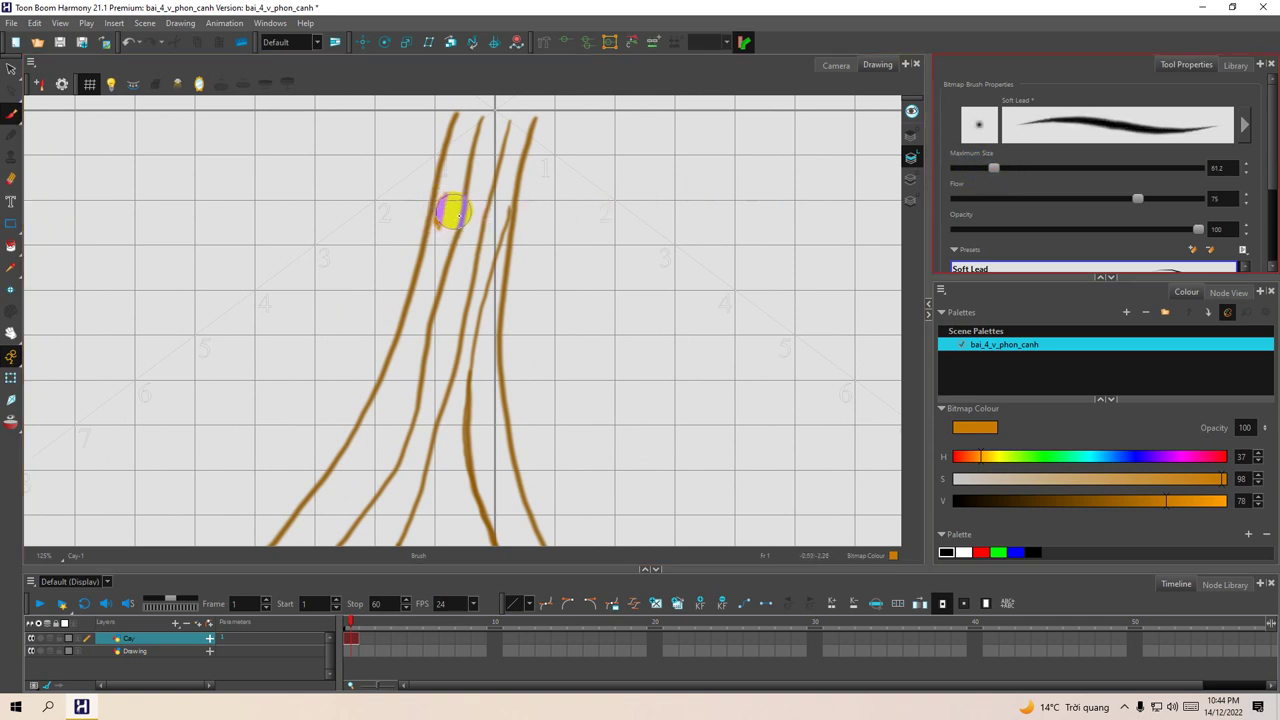
Step: Paint the trunk's leftmost strip in the lighter brown from its upper part down to the left root tip
{"action": "left_click_drag", "start_coordinate": [452, 212], "coordinate": [440, 246]}
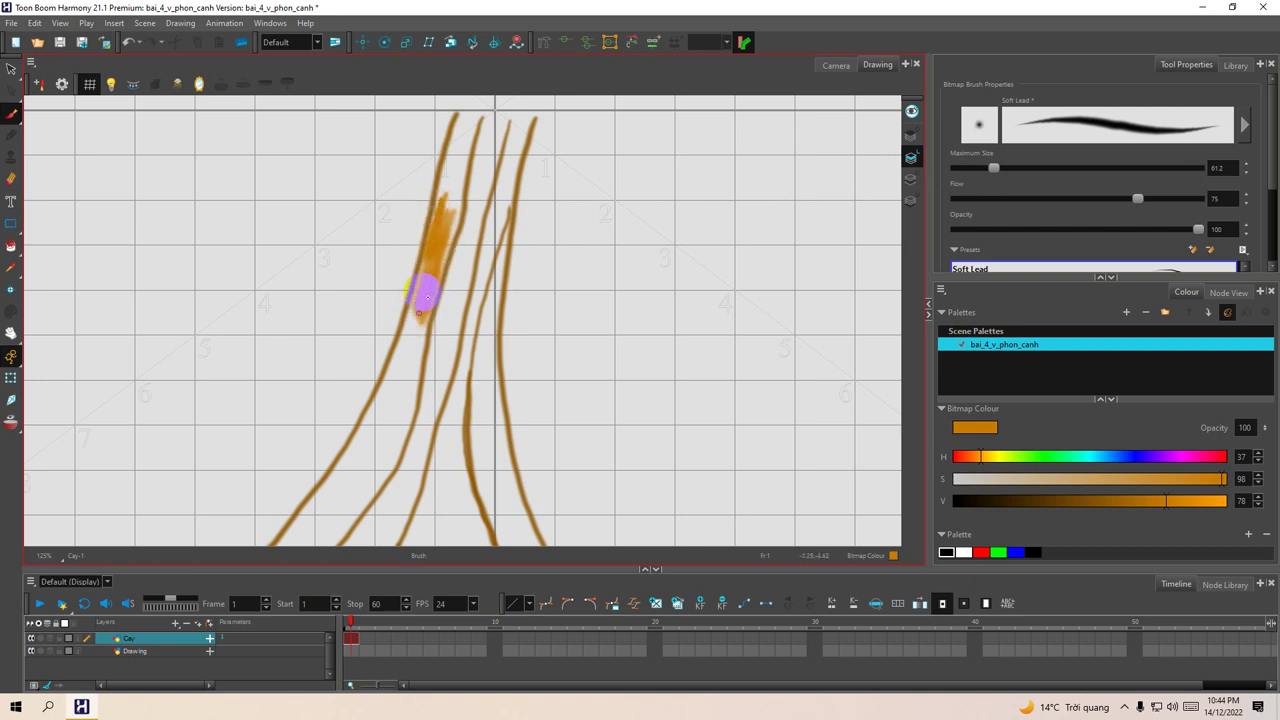
{"action": "left_click_drag", "start_coordinate": [414, 342], "coordinate": [429, 290]}
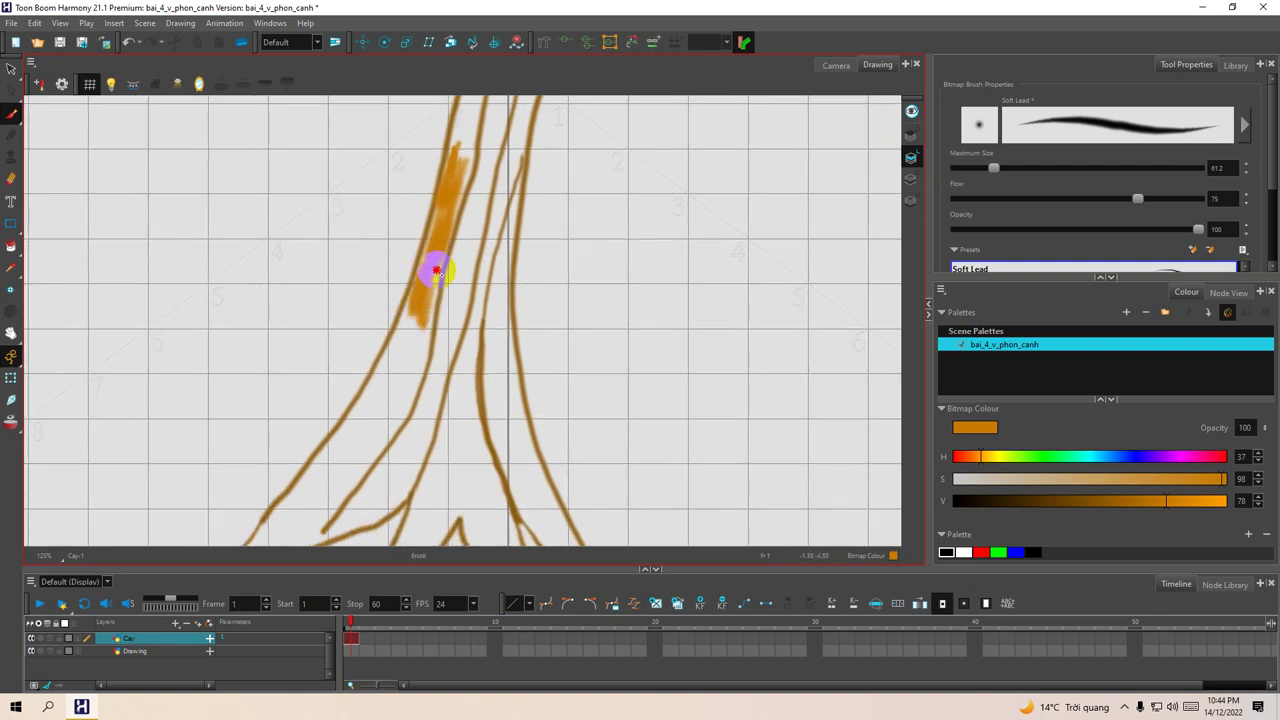
{"action": "mouse_move", "coordinate": [433, 282]}
{"action": "left_mouse_down"}
{"action": "mouse_move", "coordinate": [419, 371]}
{"action": "mouse_move", "coordinate": [428, 299]}
{"action": "left_mouse_up"}
{"action": "key", "text": "space"}
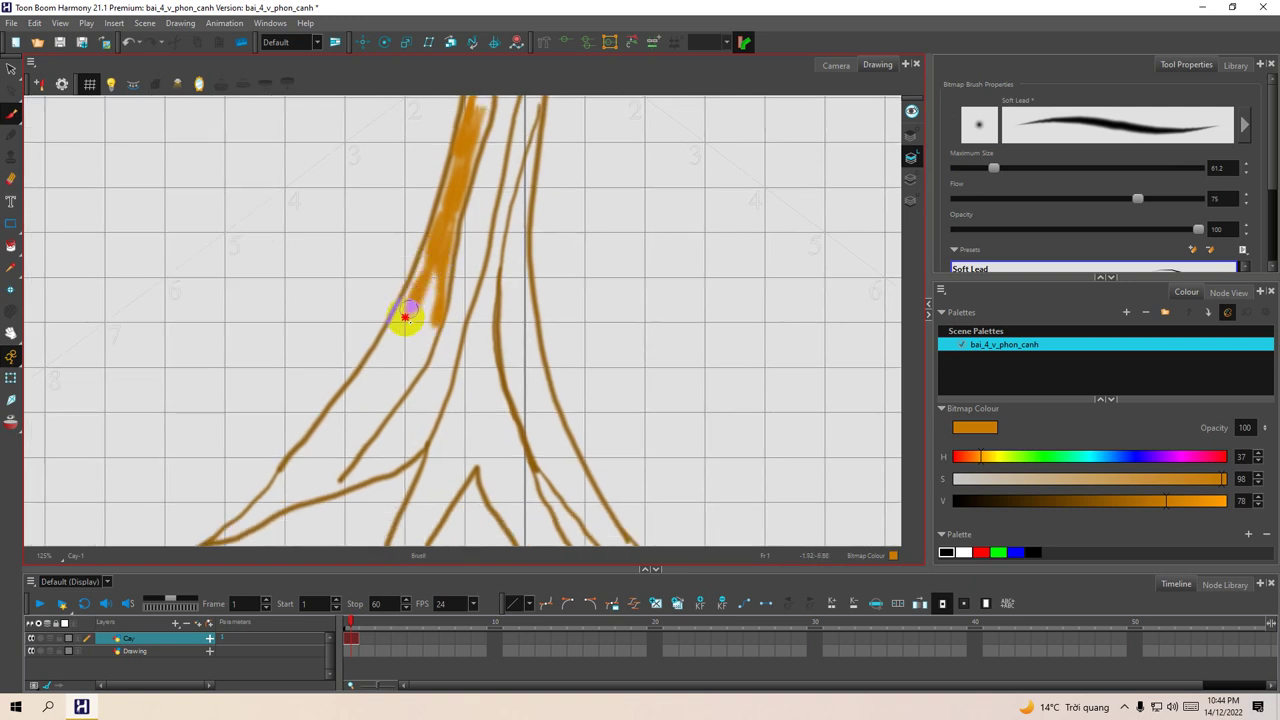
{"action": "mouse_move", "coordinate": [393, 335]}
{"action": "left_mouse_down"}
{"action": "mouse_move", "coordinate": [369, 383]}
{"action": "mouse_move", "coordinate": [441, 273]}
{"action": "mouse_move", "coordinate": [374, 418]}
{"action": "left_mouse_up"}
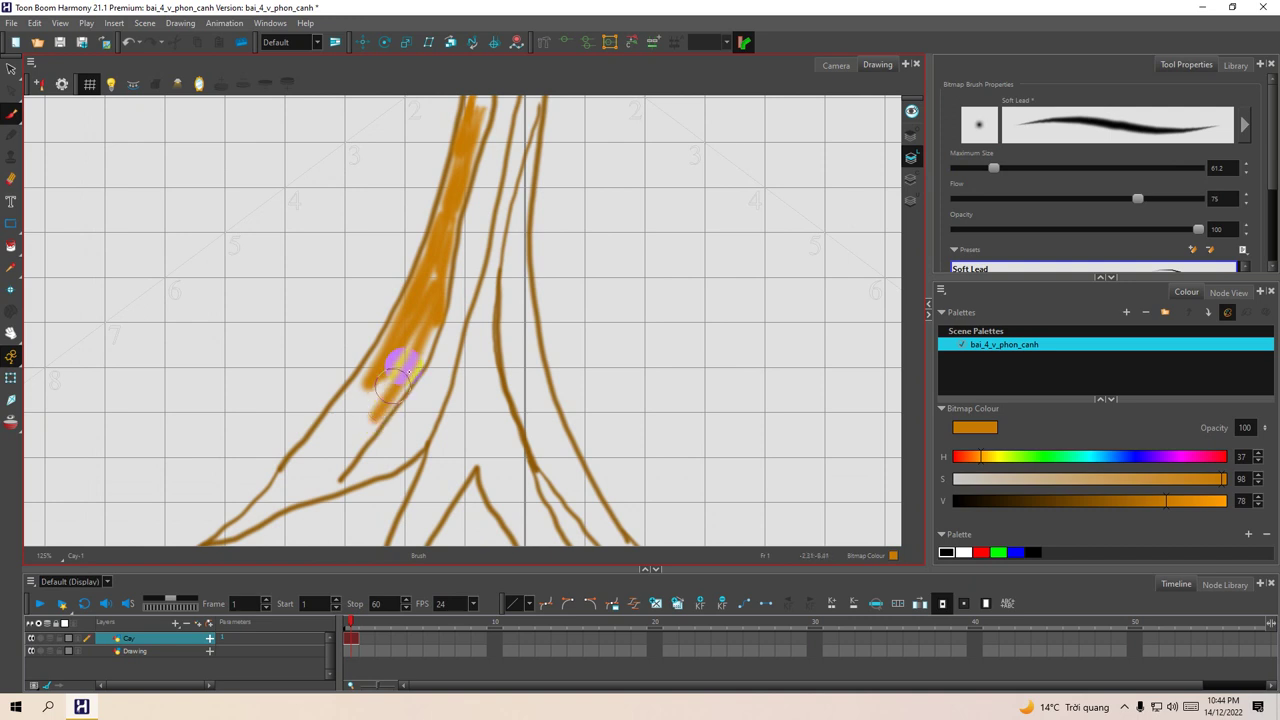
{"action": "left_click_drag", "start_coordinate": [428, 345], "coordinate": [388, 408]}
{"action": "mouse_move", "coordinate": [420, 316]}
{"action": "left_mouse_down"}
{"action": "mouse_move", "coordinate": [365, 419]}
{"action": "mouse_move", "coordinate": [450, 260]}
{"action": "mouse_move", "coordinate": [359, 380]}
{"action": "mouse_move", "coordinate": [437, 315]}
{"action": "mouse_move", "coordinate": [350, 403]}
{"action": "mouse_move", "coordinate": [378, 362]}
{"action": "mouse_move", "coordinate": [283, 439]}
{"action": "mouse_move", "coordinate": [365, 354]}
{"action": "mouse_move", "coordinate": [351, 408]}
{"action": "mouse_move", "coordinate": [428, 330]}
{"action": "mouse_move", "coordinate": [397, 381]}
{"action": "mouse_move", "coordinate": [368, 401]}
{"action": "mouse_move", "coordinate": [424, 302]}
{"action": "left_mouse_up"}
{"action": "mouse_move", "coordinate": [372, 347]}
{"action": "left_mouse_down"}
{"action": "mouse_move", "coordinate": [430, 272]}
{"action": "mouse_move", "coordinate": [397, 323]}
{"action": "mouse_move", "coordinate": [447, 278]}
{"action": "mouse_move", "coordinate": [426, 343]}
{"action": "left_mouse_up"}
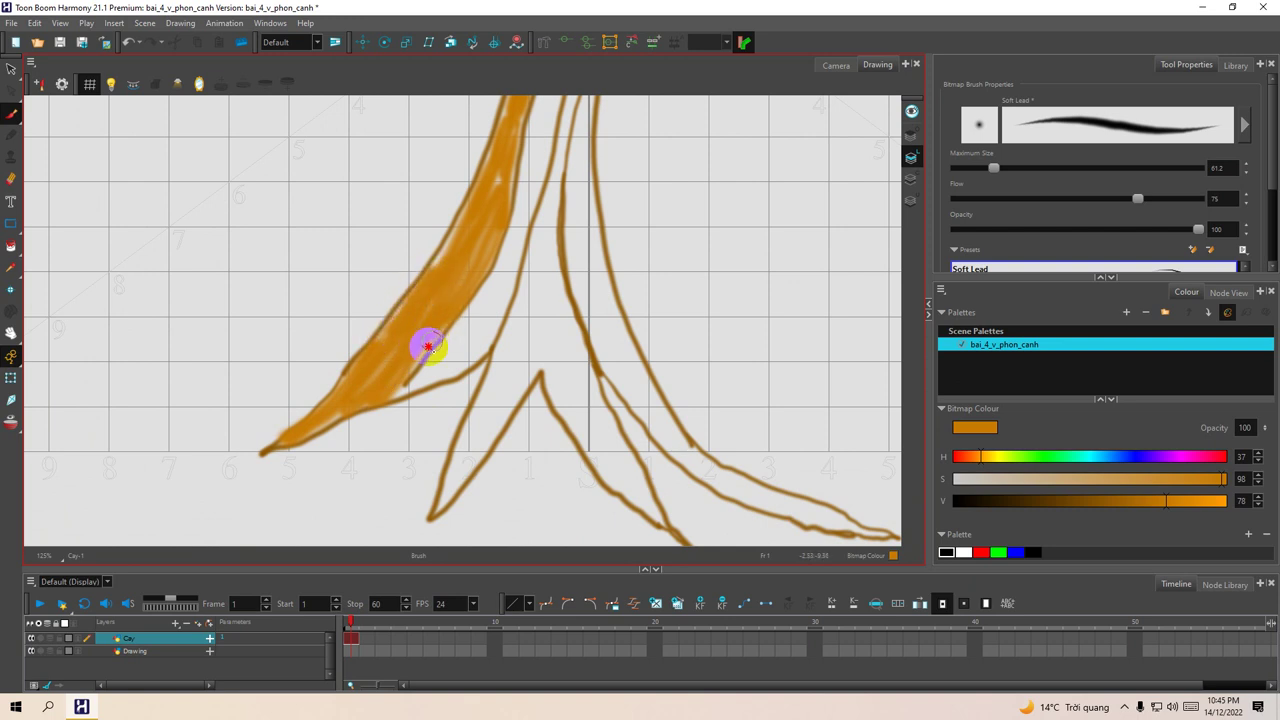
Step: Fill the remaining gaps in the leftmost strip and extend its colour up to the top of the trunk
{"action": "left_click_drag", "start_coordinate": [445, 283], "coordinate": [416, 373]}
{"action": "mouse_move", "coordinate": [474, 254]}
{"action": "left_mouse_down"}
{"action": "mouse_move", "coordinate": [408, 354]}
{"action": "mouse_move", "coordinate": [446, 283]}
{"action": "left_mouse_up"}
{"action": "mouse_move", "coordinate": [482, 222]}
{"action": "left_mouse_down"}
{"action": "mouse_move", "coordinate": [463, 294]}
{"action": "mouse_move", "coordinate": [466, 254]}
{"action": "mouse_move", "coordinate": [434, 334]}
{"action": "mouse_move", "coordinate": [477, 259]}
{"action": "mouse_move", "coordinate": [464, 349]}
{"action": "mouse_move", "coordinate": [470, 282]}
{"action": "left_mouse_up"}
{"action": "left_click_drag", "start_coordinate": [504, 154], "coordinate": [483, 248]}
{"action": "left_click_drag", "start_coordinate": [496, 182], "coordinate": [481, 270]}
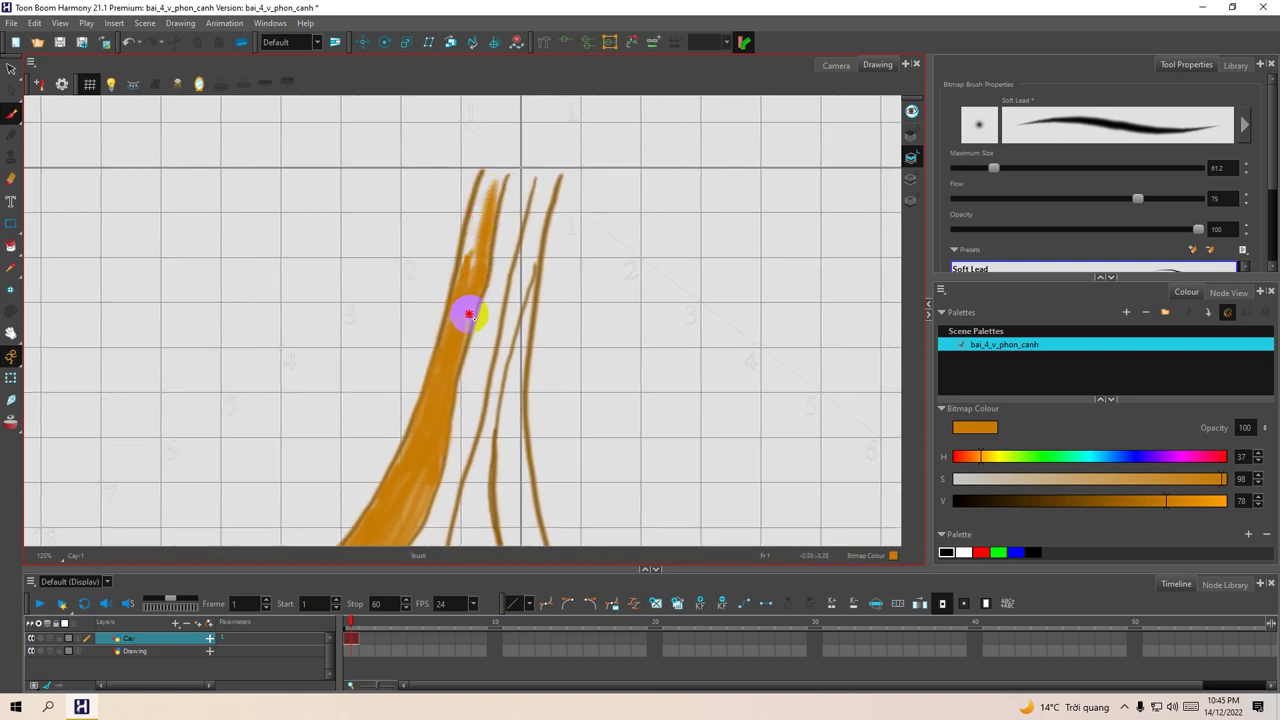
{"action": "mouse_move", "coordinate": [469, 314]}
{"action": "left_mouse_down"}
{"action": "mouse_move", "coordinate": [489, 187]}
{"action": "mouse_move", "coordinate": [469, 238]}
{"action": "mouse_move", "coordinate": [465, 263]}
{"action": "mouse_move", "coordinate": [483, 187]}
{"action": "mouse_move", "coordinate": [498, 181]}
{"action": "mouse_move", "coordinate": [455, 321]}
{"action": "left_mouse_up"}
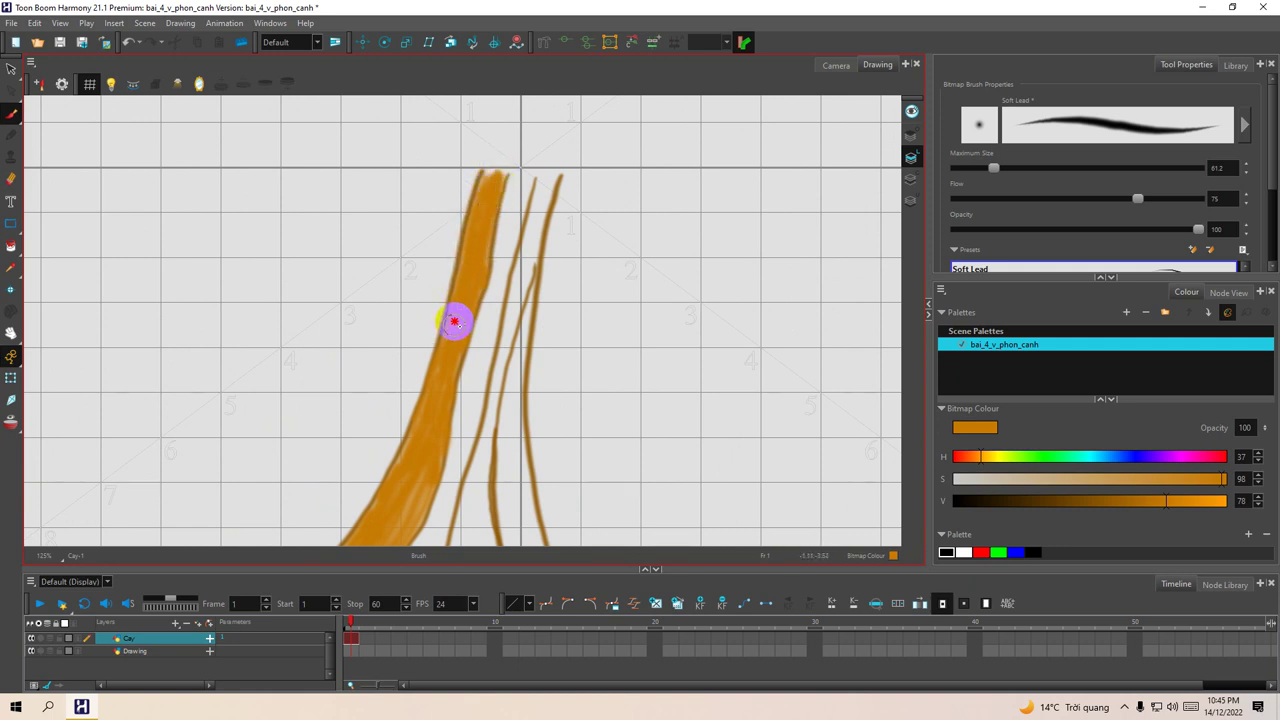
Step: Set the bitmap colour's saturation to 86 and paint the second trunk strip from the left, starting at its top
{"action": "left_click", "coordinate": [1155, 478]}
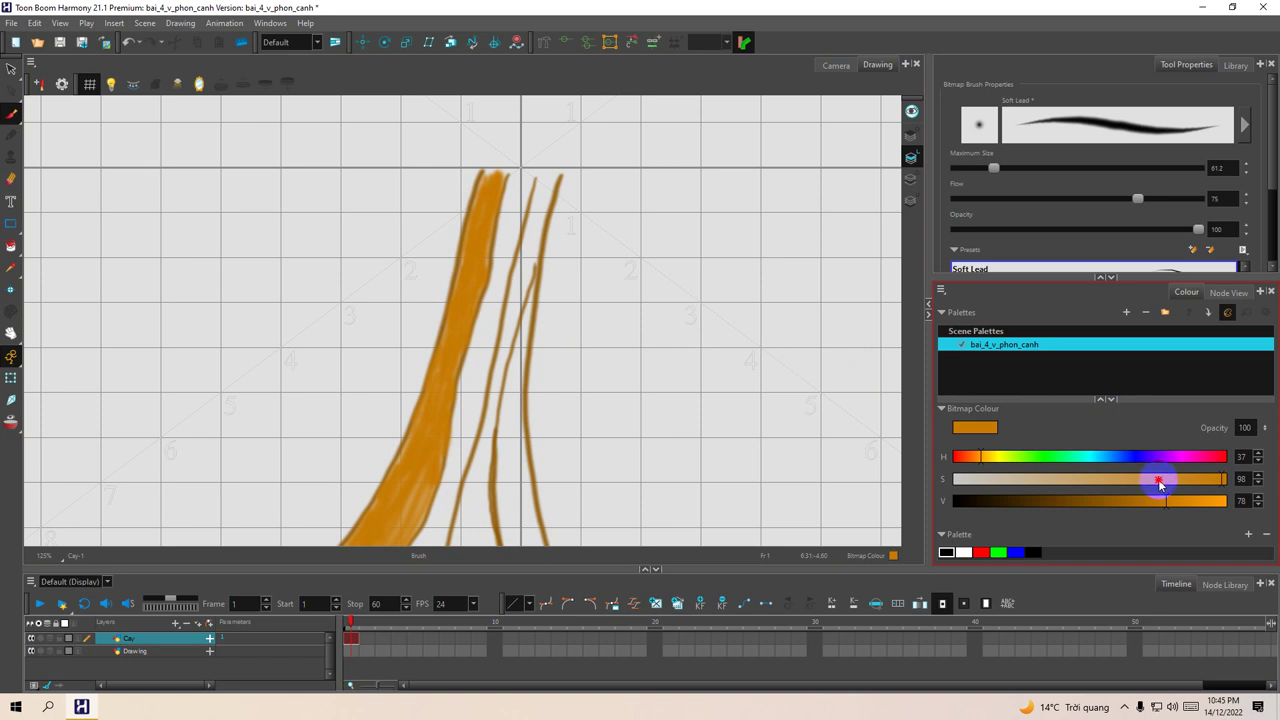
{"action": "left_click_drag", "start_coordinate": [1158, 479], "coordinate": [1177, 480]}
{"action": "key", "text": "space"}
{"action": "left_click_drag", "start_coordinate": [516, 331], "coordinate": [524, 301]}
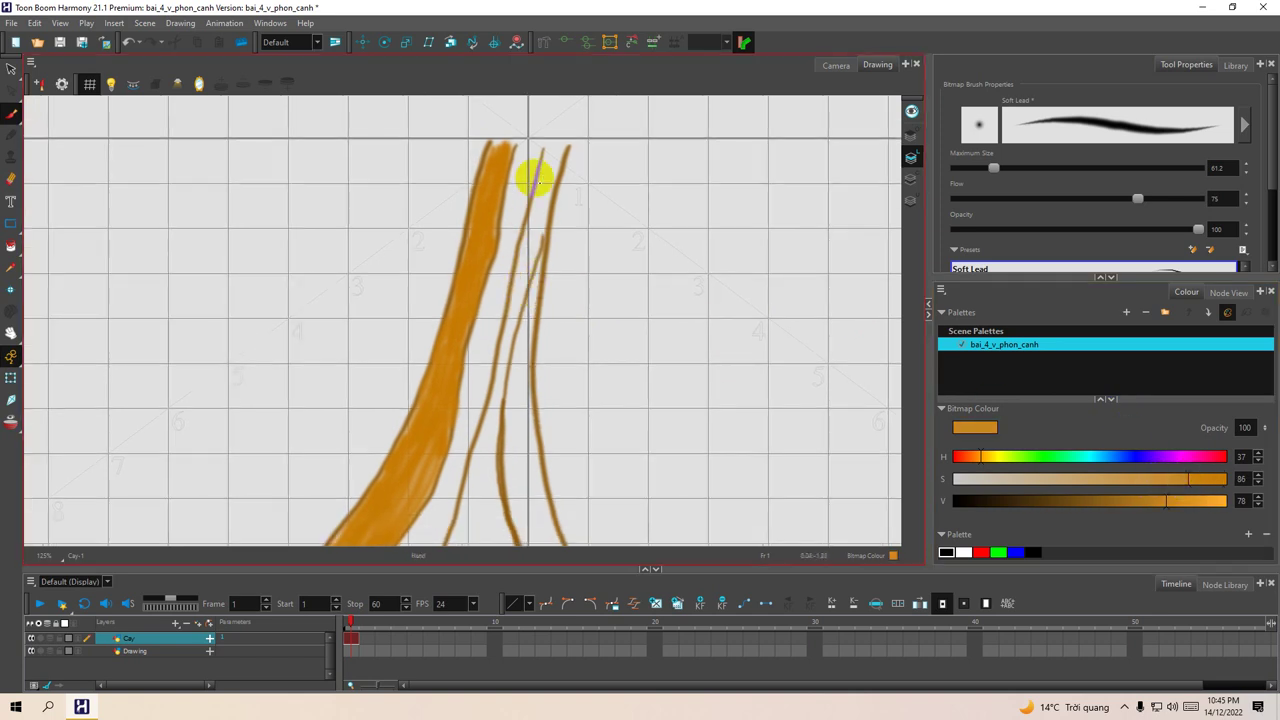
{"action": "left_click_drag", "start_coordinate": [517, 172], "coordinate": [505, 218]}
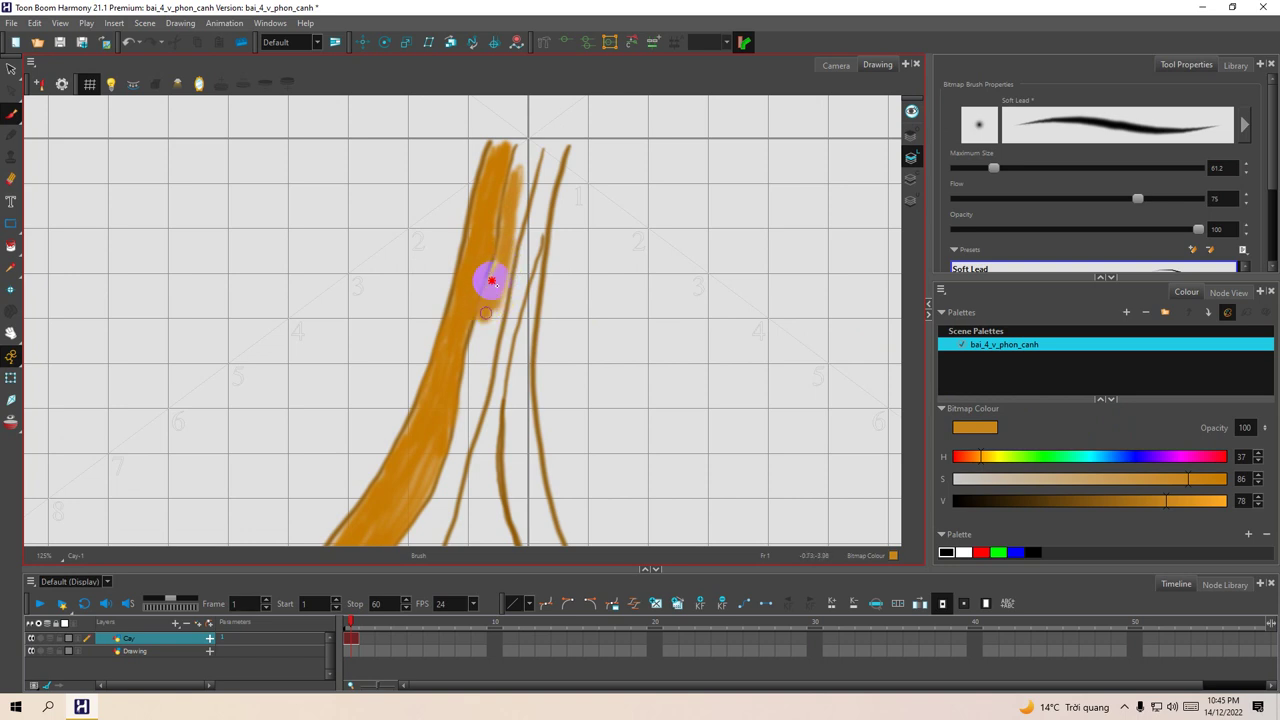
{"action": "mouse_move", "coordinate": [491, 281]}
{"action": "left_mouse_down"}
{"action": "mouse_move", "coordinate": [474, 358]}
{"action": "mouse_move", "coordinate": [485, 310]}
{"action": "mouse_move", "coordinate": [490, 332]}
{"action": "mouse_move", "coordinate": [502, 300]}
{"action": "mouse_move", "coordinate": [492, 350]}
{"action": "mouse_move", "coordinate": [474, 395]}
{"action": "mouse_move", "coordinate": [470, 344]}
{"action": "mouse_move", "coordinate": [465, 410]}
{"action": "mouse_move", "coordinate": [513, 303]}
{"action": "mouse_move", "coordinate": [484, 373]}
{"action": "mouse_move", "coordinate": [496, 300]}
{"action": "mouse_move", "coordinate": [484, 353]}
{"action": "mouse_move", "coordinate": [487, 325]}
{"action": "mouse_move", "coordinate": [479, 413]}
{"action": "mouse_move", "coordinate": [495, 329]}
{"action": "mouse_move", "coordinate": [470, 389]}
{"action": "mouse_move", "coordinate": [486, 345]}
{"action": "mouse_move", "coordinate": [398, 454]}
{"action": "mouse_move", "coordinate": [464, 390]}
{"action": "mouse_move", "coordinate": [420, 452]}
{"action": "mouse_move", "coordinate": [453, 424]}
{"action": "mouse_move", "coordinate": [491, 365]}
{"action": "mouse_move", "coordinate": [460, 431]}
{"action": "mouse_move", "coordinate": [497, 319]}
{"action": "mouse_move", "coordinate": [439, 433]}
{"action": "mouse_move", "coordinate": [374, 465]}
{"action": "mouse_move", "coordinate": [457, 430]}
{"action": "mouse_move", "coordinate": [365, 473]}
{"action": "mouse_move", "coordinate": [457, 441]}
{"action": "mouse_move", "coordinate": [296, 508]}
{"action": "mouse_move", "coordinate": [389, 466]}
{"action": "left_mouse_up"}
Step: Fill the lower part of the second strip down to the left root's underside and touch up its gaps
{"action": "key", "text": "space"}
{"action": "key", "text": "space"}
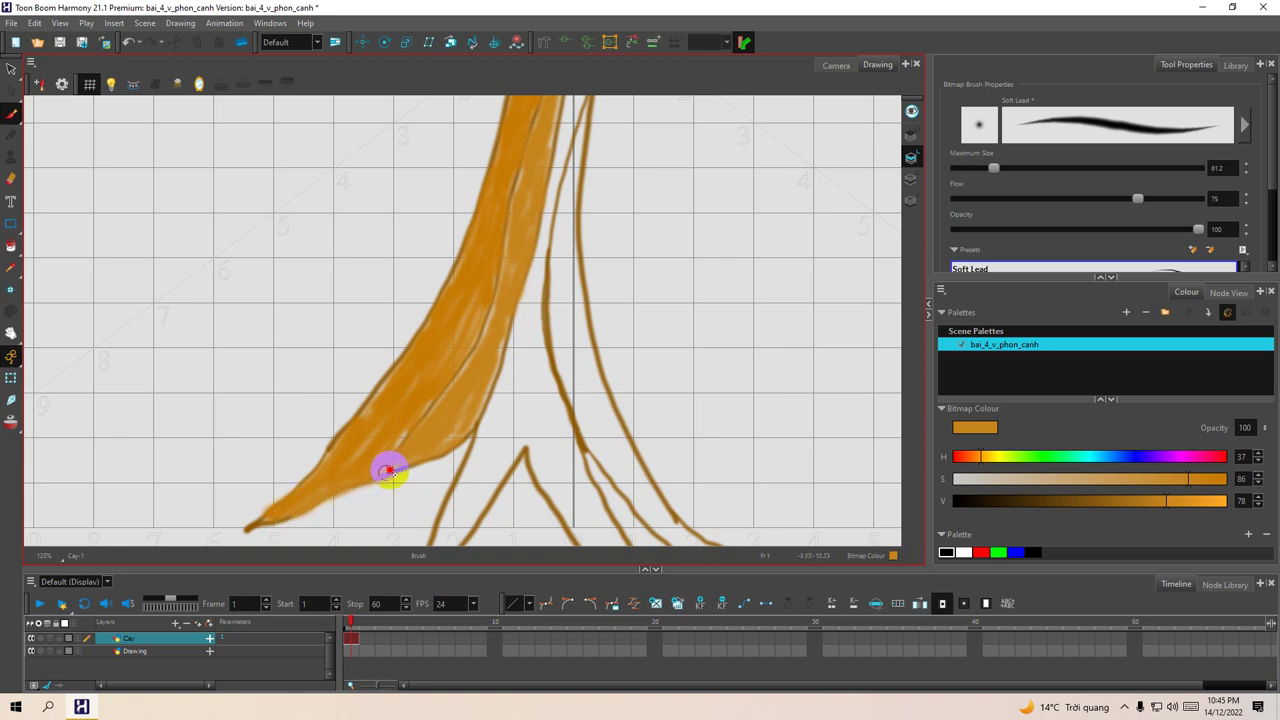
{"action": "key", "text": "space"}
{"action": "left_click_drag", "start_coordinate": [477, 323], "coordinate": [437, 440]}
{"action": "left_click_drag", "start_coordinate": [536, 186], "coordinate": [506, 285]}
{"action": "key", "text": "space"}
{"action": "mouse_move", "coordinate": [471, 410]}
{"action": "left_mouse_down"}
{"action": "mouse_move", "coordinate": [474, 309]}
{"action": "mouse_move", "coordinate": [534, 226]}
{"action": "mouse_move", "coordinate": [517, 363]}
{"action": "mouse_move", "coordinate": [539, 375]}
{"action": "mouse_move", "coordinate": [537, 356]}
{"action": "mouse_move", "coordinate": [546, 423]}
{"action": "mouse_move", "coordinate": [500, 314]}
{"action": "mouse_move", "coordinate": [509, 294]}
{"action": "mouse_move", "coordinate": [487, 348]}
{"action": "mouse_move", "coordinate": [506, 309]}
{"action": "mouse_move", "coordinate": [474, 346]}
{"action": "mouse_move", "coordinate": [503, 342]}
{"action": "mouse_move", "coordinate": [500, 310]}
{"action": "mouse_move", "coordinate": [500, 325]}
{"action": "left_mouse_up"}
Step: Set the bitmap colour's value to 61 and paint the trunk's rightmost strip down to the right root tip
{"action": "left_click", "coordinate": [1119, 501]}
{"action": "key", "text": "space"}
{"action": "key", "text": "space"}
{"action": "mouse_move", "coordinate": [478, 367]}
{"action": "left_mouse_down"}
{"action": "mouse_move", "coordinate": [466, 371]}
{"action": "mouse_move", "coordinate": [489, 300]}
{"action": "mouse_move", "coordinate": [522, 291]}
{"action": "mouse_move", "coordinate": [471, 383]}
{"action": "mouse_move", "coordinate": [457, 300]}
{"action": "mouse_move", "coordinate": [451, 443]}
{"action": "mouse_move", "coordinate": [434, 351]}
{"action": "mouse_move", "coordinate": [451, 443]}
{"action": "mouse_move", "coordinate": [502, 500]}
{"action": "mouse_move", "coordinate": [446, 366]}
{"action": "mouse_move", "coordinate": [451, 386]}
{"action": "mouse_move", "coordinate": [441, 313]}
{"action": "mouse_move", "coordinate": [457, 214]}
{"action": "mouse_move", "coordinate": [434, 337]}
{"action": "mouse_move", "coordinate": [445, 314]}
{"action": "left_mouse_up"}
{"action": "key", "text": "space"}
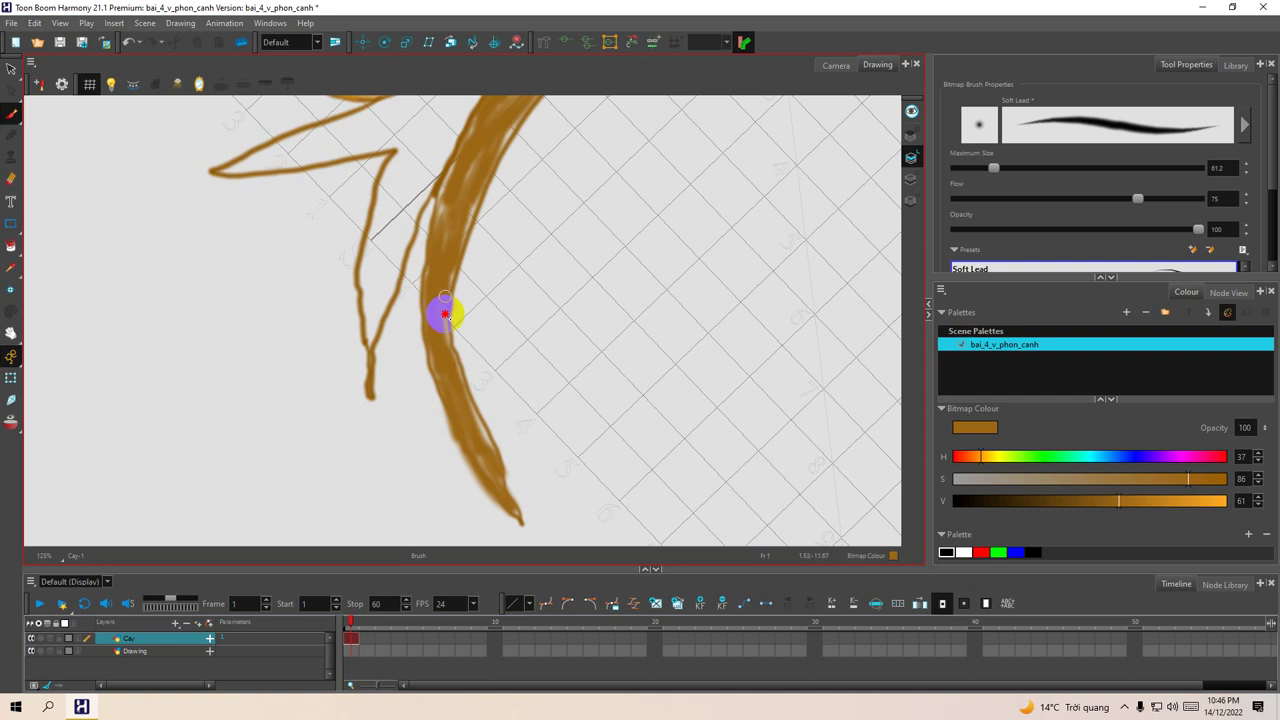
{"action": "left_click_drag", "start_coordinate": [447, 214], "coordinate": [446, 304]}
{"action": "mouse_move", "coordinate": [508, 218]}
{"action": "left_mouse_down"}
{"action": "mouse_move", "coordinate": [480, 298]}
{"action": "mouse_move", "coordinate": [455, 257]}
{"action": "mouse_move", "coordinate": [491, 223]}
{"action": "mouse_move", "coordinate": [489, 249]}
{"action": "mouse_move", "coordinate": [516, 218]}
{"action": "mouse_move", "coordinate": [491, 254]}
{"action": "mouse_move", "coordinate": [549, 171]}
{"action": "mouse_move", "coordinate": [521, 229]}
{"action": "mouse_move", "coordinate": [524, 193]}
{"action": "mouse_move", "coordinate": [531, 222]}
{"action": "mouse_move", "coordinate": [583, 183]}
{"action": "mouse_move", "coordinate": [532, 222]}
{"action": "left_mouse_up"}
Step: Set the bitmap colour's value to 50 and paint the central trunk strip with its root to the left of the rightmost one
{"action": "scroll", "coordinate": [491, 223], "scroll_direction": "up", "scroll_amount": 2}
{"action": "key", "text": "space"}
{"action": "left_click_drag", "start_coordinate": [1107, 506], "coordinate": [1091, 503]}
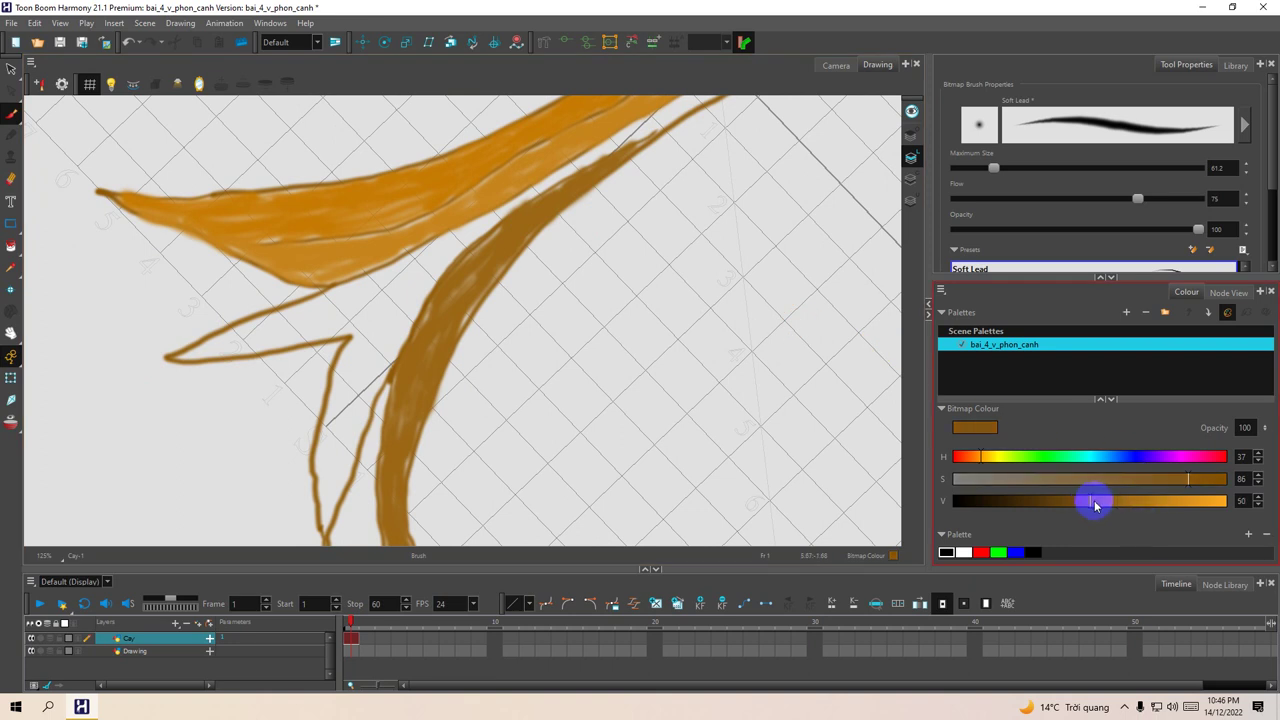
{"action": "key", "text": "space"}
{"action": "left_click_drag", "start_coordinate": [545, 269], "coordinate": [559, 289]}
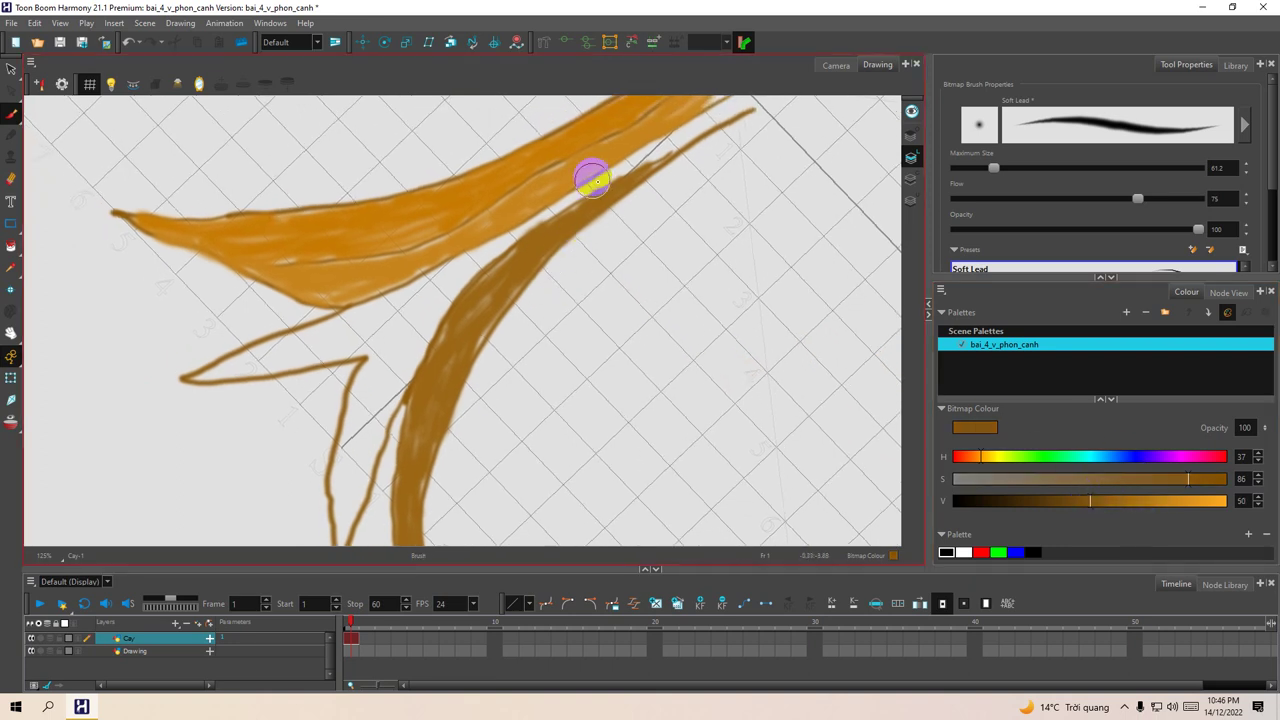
{"action": "mouse_move", "coordinate": [598, 176]}
{"action": "left_mouse_down"}
{"action": "mouse_move", "coordinate": [434, 294]}
{"action": "mouse_move", "coordinate": [417, 323]}
{"action": "mouse_move", "coordinate": [432, 324]}
{"action": "mouse_move", "coordinate": [431, 312]}
{"action": "mouse_move", "coordinate": [357, 467]}
{"action": "mouse_move", "coordinate": [366, 371]}
{"action": "mouse_move", "coordinate": [349, 489]}
{"action": "mouse_move", "coordinate": [397, 333]}
{"action": "mouse_move", "coordinate": [357, 451]}
{"action": "mouse_move", "coordinate": [359, 347]}
{"action": "mouse_move", "coordinate": [346, 409]}
{"action": "mouse_move", "coordinate": [346, 397]}
{"action": "mouse_move", "coordinate": [352, 442]}
{"action": "mouse_move", "coordinate": [371, 298]}
{"action": "left_mouse_up"}
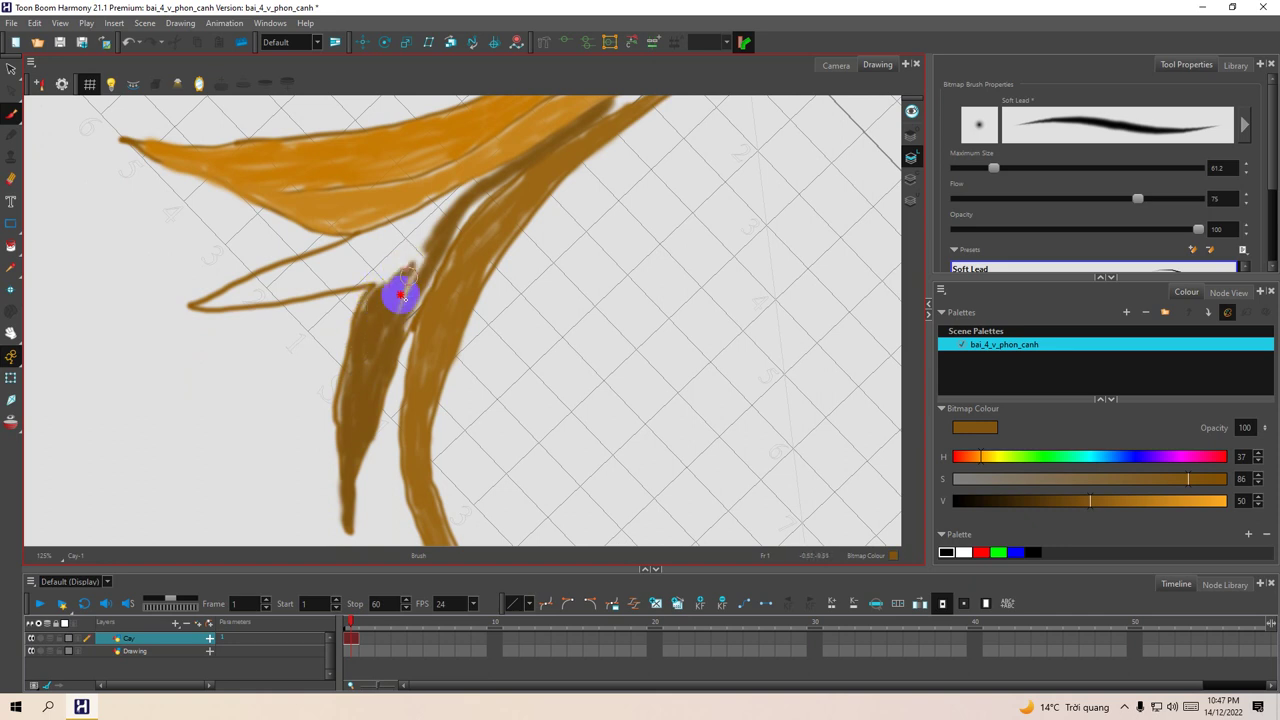
{"action": "mouse_move", "coordinate": [419, 263]}
{"action": "left_mouse_down"}
{"action": "mouse_move", "coordinate": [422, 302]}
{"action": "mouse_move", "coordinate": [455, 258]}
{"action": "mouse_move", "coordinate": [418, 302]}
{"action": "mouse_move", "coordinate": [513, 211]}
{"action": "mouse_move", "coordinate": [529, 212]}
{"action": "mouse_move", "coordinate": [472, 265]}
{"action": "mouse_move", "coordinate": [459, 286]}
{"action": "mouse_move", "coordinate": [483, 253]}
{"action": "mouse_move", "coordinate": [419, 361]}
{"action": "mouse_move", "coordinate": [470, 246]}
{"action": "mouse_move", "coordinate": [500, 216]}
{"action": "mouse_move", "coordinate": [467, 236]}
{"action": "mouse_move", "coordinate": [527, 204]}
{"action": "mouse_move", "coordinate": [455, 283]}
{"action": "left_mouse_up"}
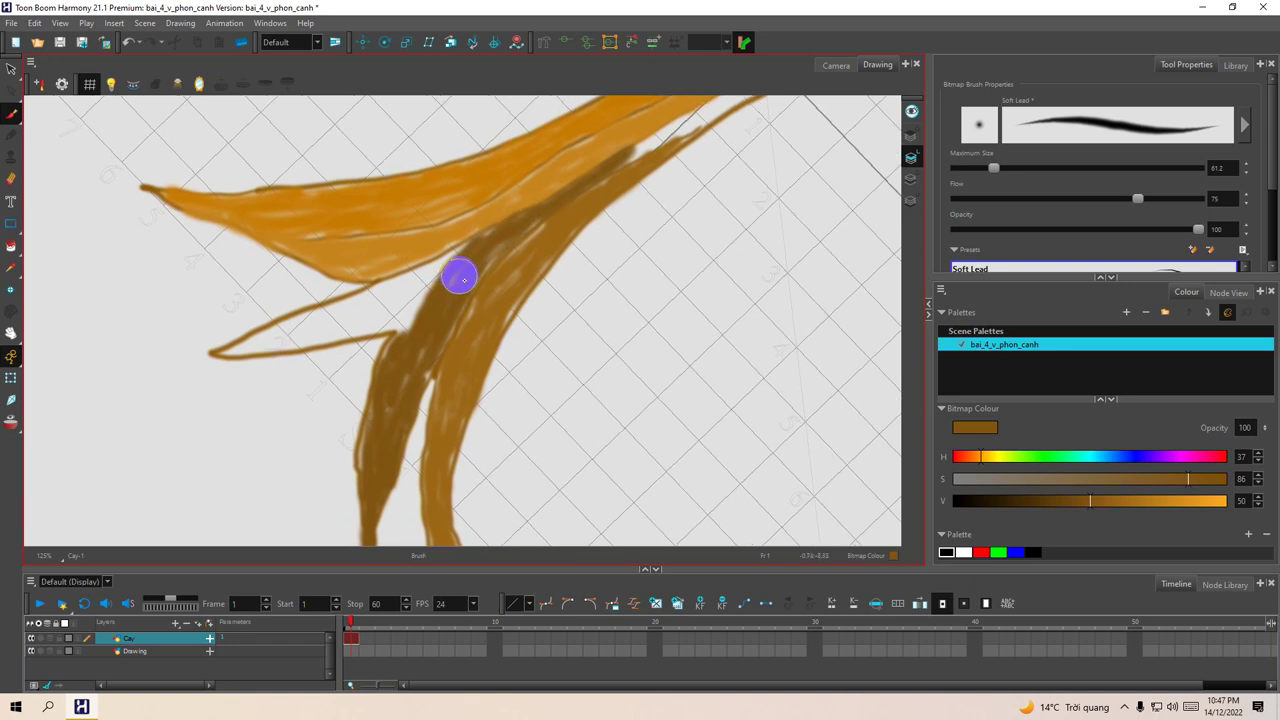
Step: Reset the canvas rotation, paint the front-left root in the dark brown, and add a dark streak to the rightmost strip
{"action": "key", "text": "shift+x"}
{"action": "mouse_move", "coordinate": [414, 337]}
{"action": "left_mouse_down"}
{"action": "mouse_move", "coordinate": [424, 287]}
{"action": "mouse_move", "coordinate": [412, 285]}
{"action": "mouse_move", "coordinate": [390, 342]}
{"action": "mouse_move", "coordinate": [407, 330]}
{"action": "mouse_move", "coordinate": [412, 315]}
{"action": "mouse_move", "coordinate": [329, 475]}
{"action": "mouse_move", "coordinate": [405, 357]}
{"action": "mouse_move", "coordinate": [355, 441]}
{"action": "left_mouse_up"}
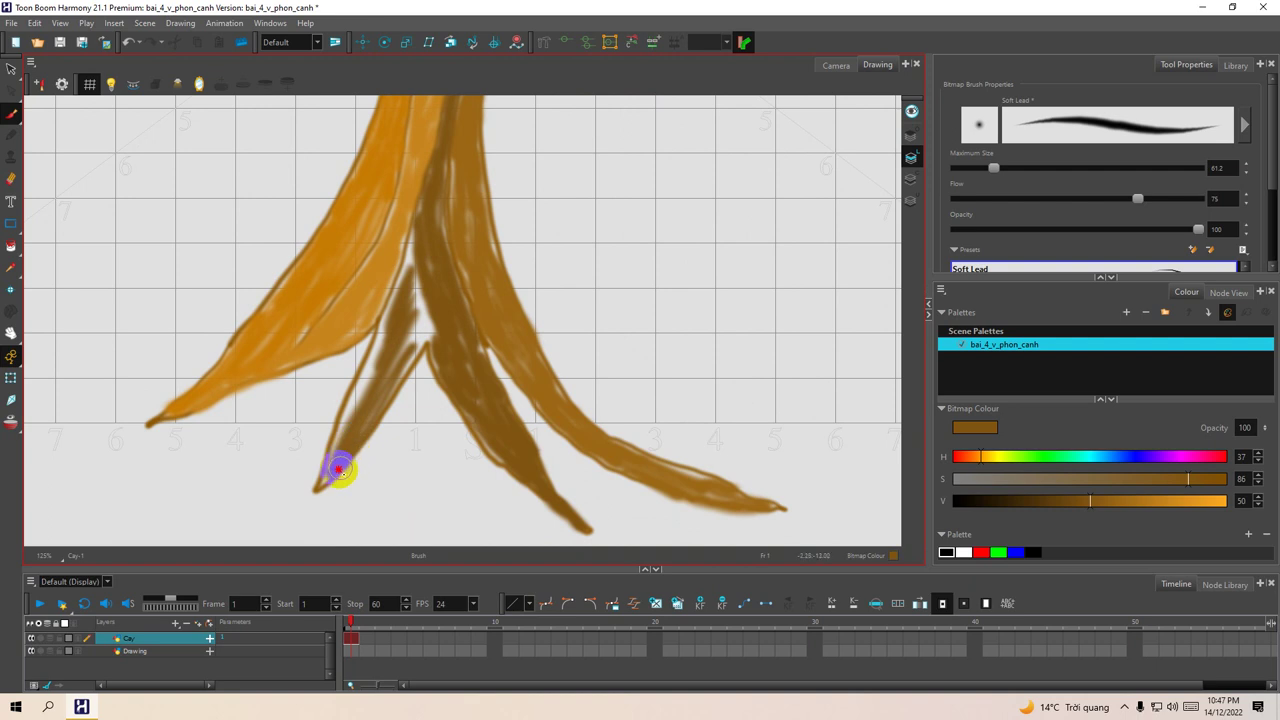
{"action": "mouse_move", "coordinate": [323, 484]}
{"action": "left_mouse_down"}
{"action": "mouse_move", "coordinate": [423, 320]}
{"action": "mouse_move", "coordinate": [431, 328]}
{"action": "mouse_move", "coordinate": [418, 274]}
{"action": "mouse_move", "coordinate": [405, 360]}
{"action": "mouse_move", "coordinate": [421, 248]}
{"action": "mouse_move", "coordinate": [477, 378]}
{"action": "mouse_move", "coordinate": [477, 340]}
{"action": "mouse_move", "coordinate": [433, 347]}
{"action": "left_mouse_up"}
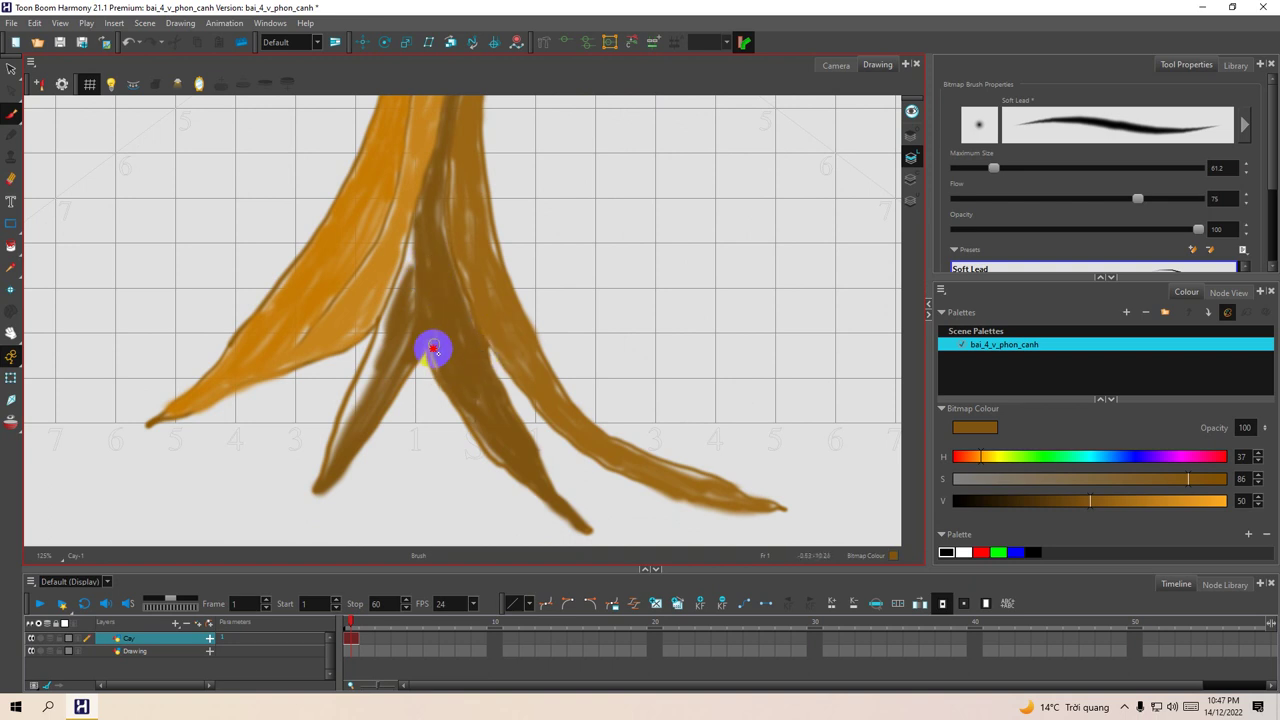
{"action": "mouse_move", "coordinate": [467, 186]}
{"action": "left_mouse_down"}
{"action": "mouse_move", "coordinate": [482, 280]}
{"action": "mouse_move", "coordinate": [468, 245]}
{"action": "mouse_move", "coordinate": [468, 256]}
{"action": "mouse_move", "coordinate": [473, 276]}
{"action": "mouse_move", "coordinate": [465, 155]}
{"action": "mouse_move", "coordinate": [478, 215]}
{"action": "left_mouse_up"}
Step: Highlight the front-left root's left edge with colour value 96, and shade the lower second strip in a darker brown
{"action": "left_click_drag", "start_coordinate": [1186, 495], "coordinate": [1213, 500]}
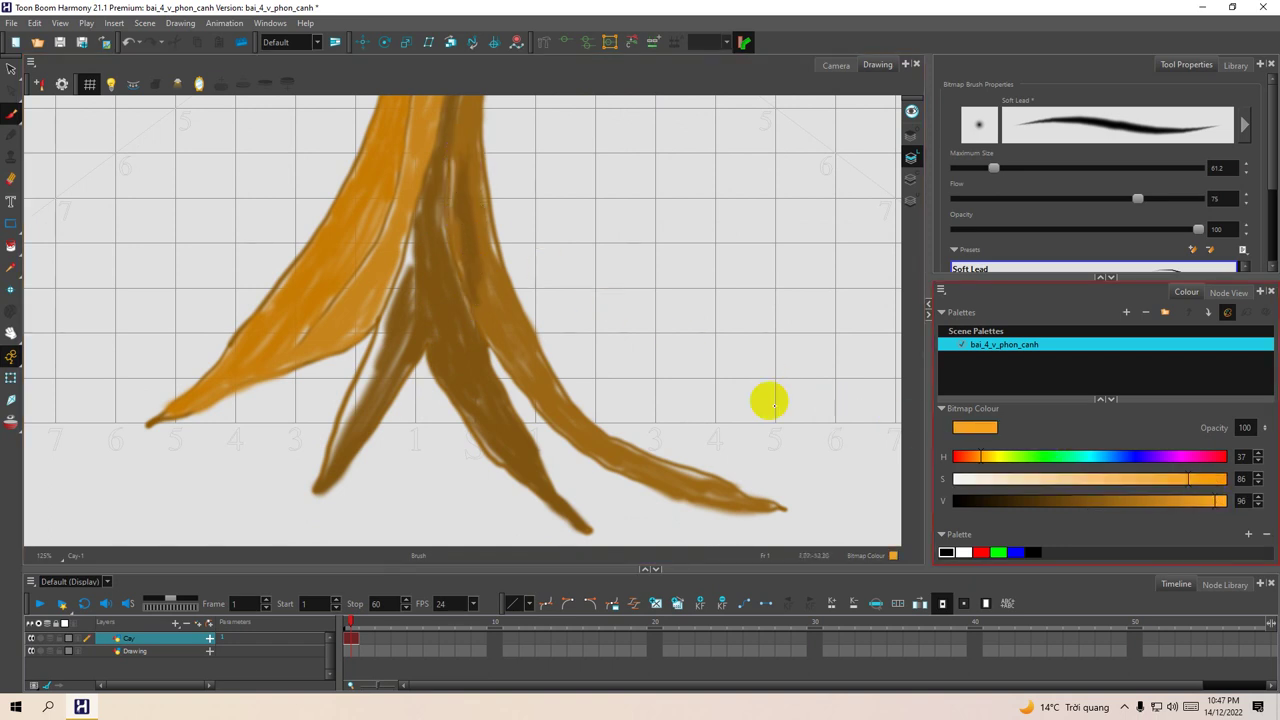
{"action": "left_click_drag", "start_coordinate": [405, 258], "coordinate": [323, 477]}
{"action": "scroll", "coordinate": [380, 371], "scroll_direction": "up", "scroll_amount": 4}
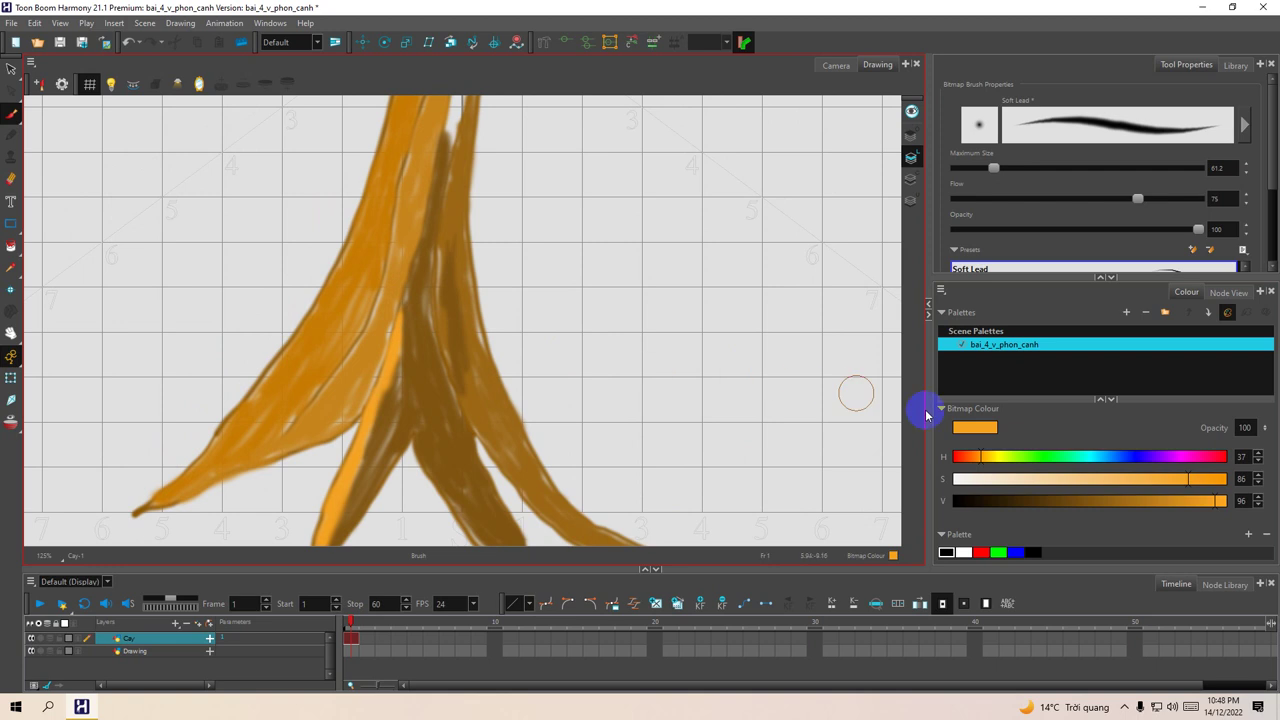
{"action": "left_click", "coordinate": [1120, 501]}
{"action": "mouse_move", "coordinate": [385, 338]}
{"action": "left_mouse_down"}
{"action": "mouse_move", "coordinate": [371, 300]}
{"action": "mouse_move", "coordinate": [397, 260]}
{"action": "mouse_move", "coordinate": [363, 380]}
{"action": "mouse_move", "coordinate": [343, 401]}
{"action": "mouse_move", "coordinate": [366, 346]}
{"action": "mouse_move", "coordinate": [337, 389]}
{"action": "mouse_move", "coordinate": [347, 393]}
{"action": "mouse_move", "coordinate": [306, 420]}
{"action": "mouse_move", "coordinate": [369, 340]}
{"action": "mouse_move", "coordinate": [316, 423]}
{"action": "mouse_move", "coordinate": [286, 440]}
{"action": "mouse_move", "coordinate": [366, 391]}
{"action": "mouse_move", "coordinate": [175, 503]}
{"action": "mouse_move", "coordinate": [294, 397]}
{"action": "mouse_move", "coordinate": [314, 346]}
{"action": "mouse_move", "coordinate": [344, 346]}
{"action": "left_mouse_up"}
Step: Set the bitmap colour's value to 32 and paint a dark shadow streak along the leftmost strip toward the left root tip
{"action": "left_click", "coordinate": [1043, 501]}
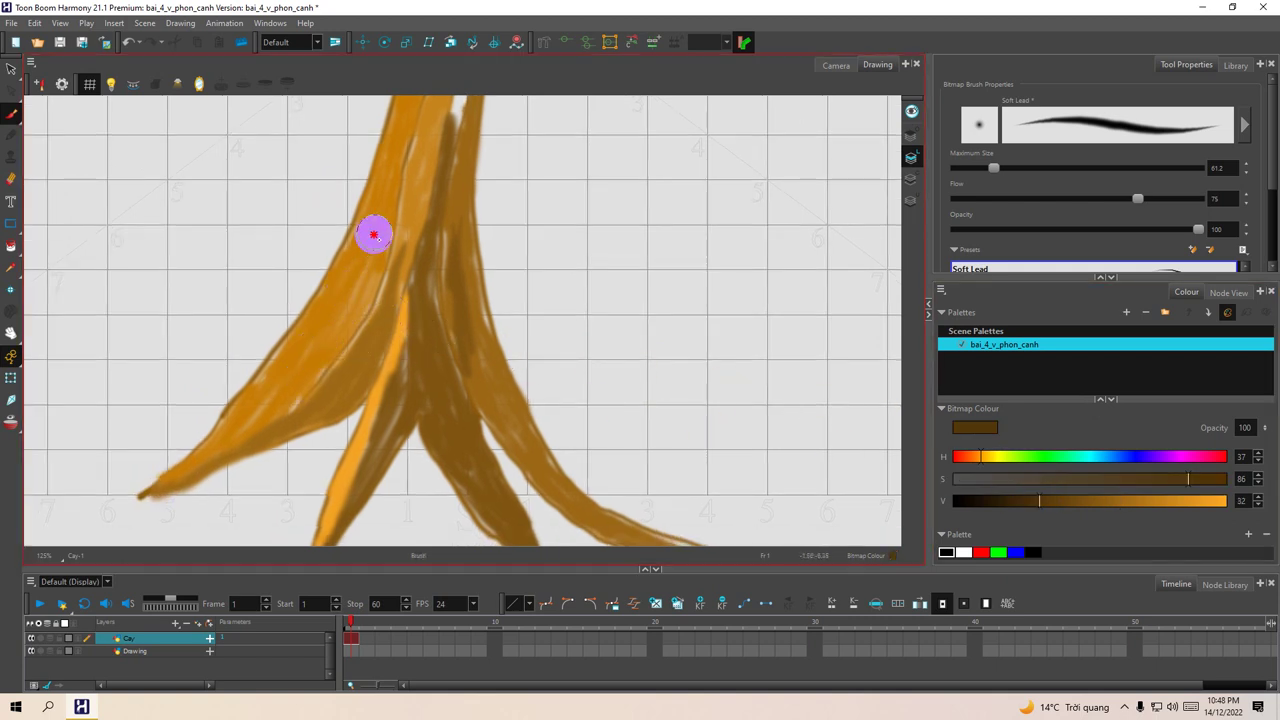
{"action": "mouse_move", "coordinate": [373, 234]}
{"action": "left_mouse_down"}
{"action": "mouse_move", "coordinate": [276, 382]}
{"action": "mouse_move", "coordinate": [165, 481]}
{"action": "left_mouse_up"}
{"action": "key", "text": "space"}
{"action": "left_click_drag", "start_coordinate": [294, 379], "coordinate": [270, 401]}
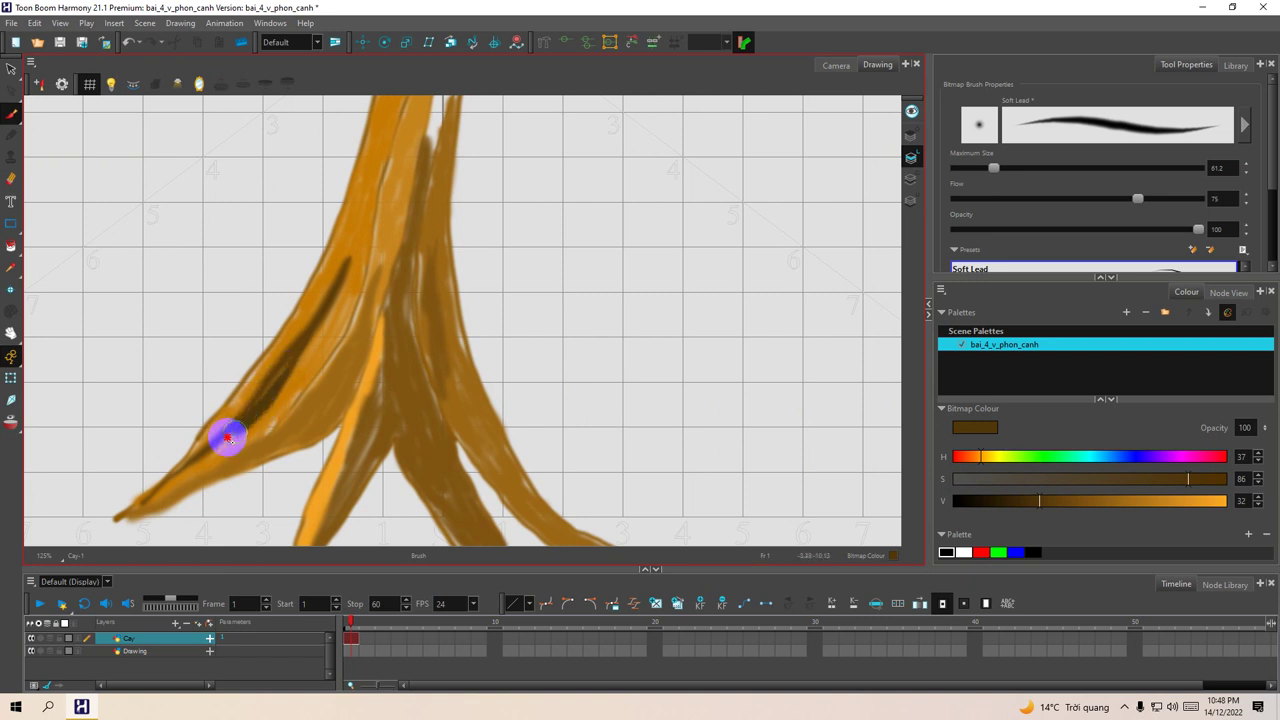
Step: Finish the dark shadow streak along the leftmost strip, and fill in the trunk's right-hand strips with colour value 60
{"action": "mouse_move", "coordinate": [234, 427]}
{"action": "left_mouse_down"}
{"action": "mouse_move", "coordinate": [168, 481]}
{"action": "mouse_move", "coordinate": [259, 403]}
{"action": "mouse_move", "coordinate": [352, 261]}
{"action": "mouse_move", "coordinate": [358, 247]}
{"action": "left_mouse_up"}
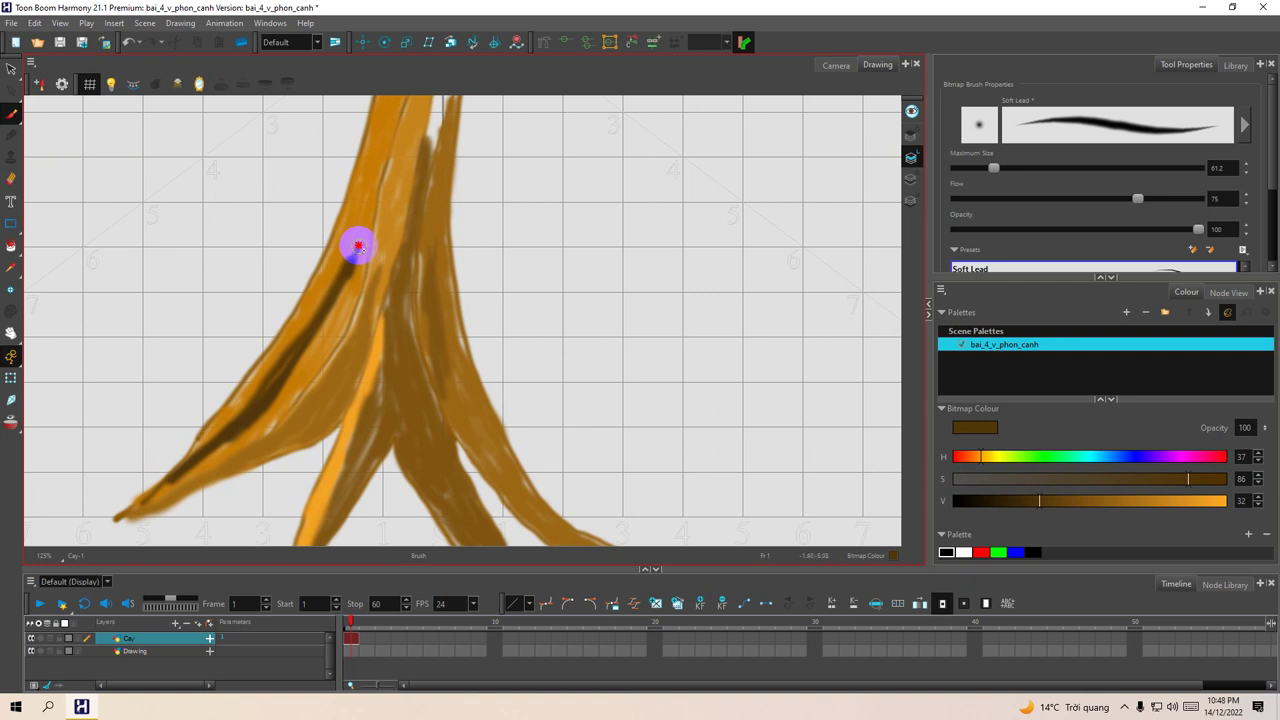
{"action": "left_click_drag", "start_coordinate": [1039, 500], "coordinate": [1117, 502]}
{"action": "left_click", "coordinate": [410, 271]}
{"action": "mouse_move", "coordinate": [410, 271]}
{"action": "left_mouse_down"}
{"action": "mouse_move", "coordinate": [365, 228]}
{"action": "mouse_move", "coordinate": [372, 218]}
{"action": "mouse_move", "coordinate": [329, 314]}
{"action": "left_mouse_up"}
{"action": "key", "text": "space"}
{"action": "mouse_move", "coordinate": [386, 392]}
{"action": "left_mouse_down"}
{"action": "mouse_move", "coordinate": [363, 329]}
{"action": "mouse_move", "coordinate": [393, 342]}
{"action": "left_mouse_up"}
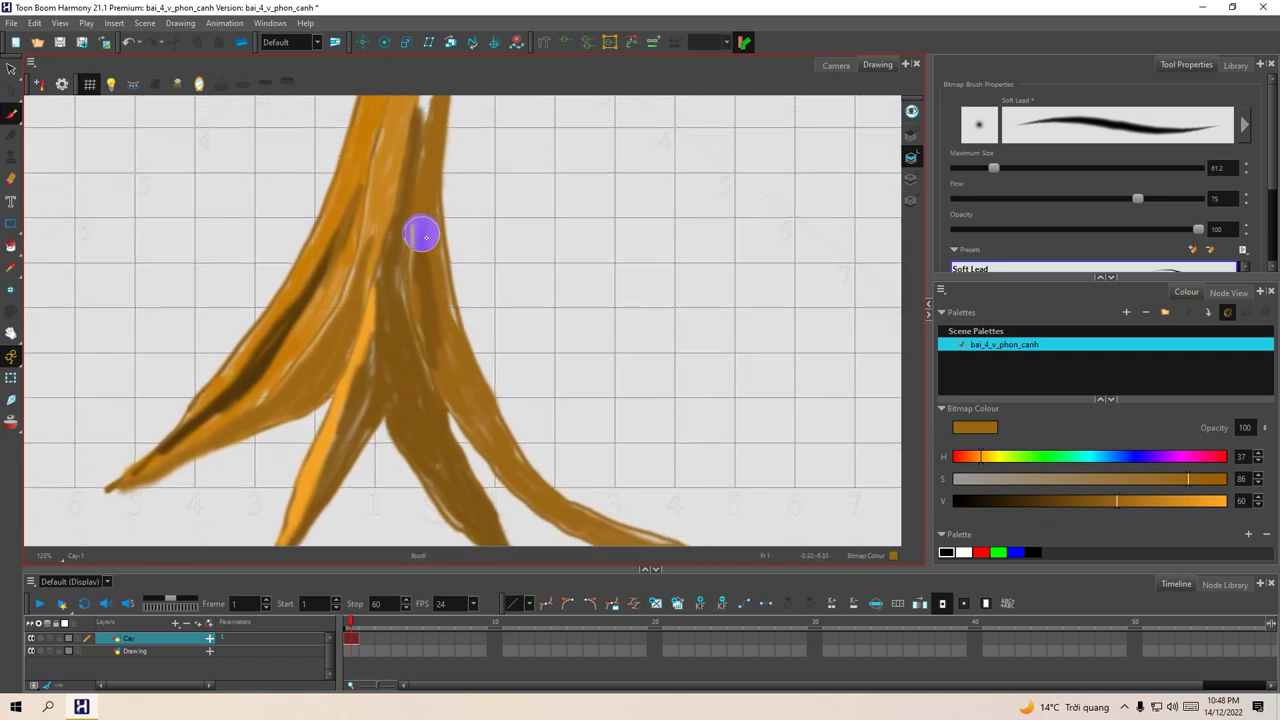
Step: Set the bitmap colour's value to 38 and paint dark shadow streaks down the lower trunk's centre-right and up the rightmost strip to the top
{"action": "left_click", "coordinate": [1055, 501]}
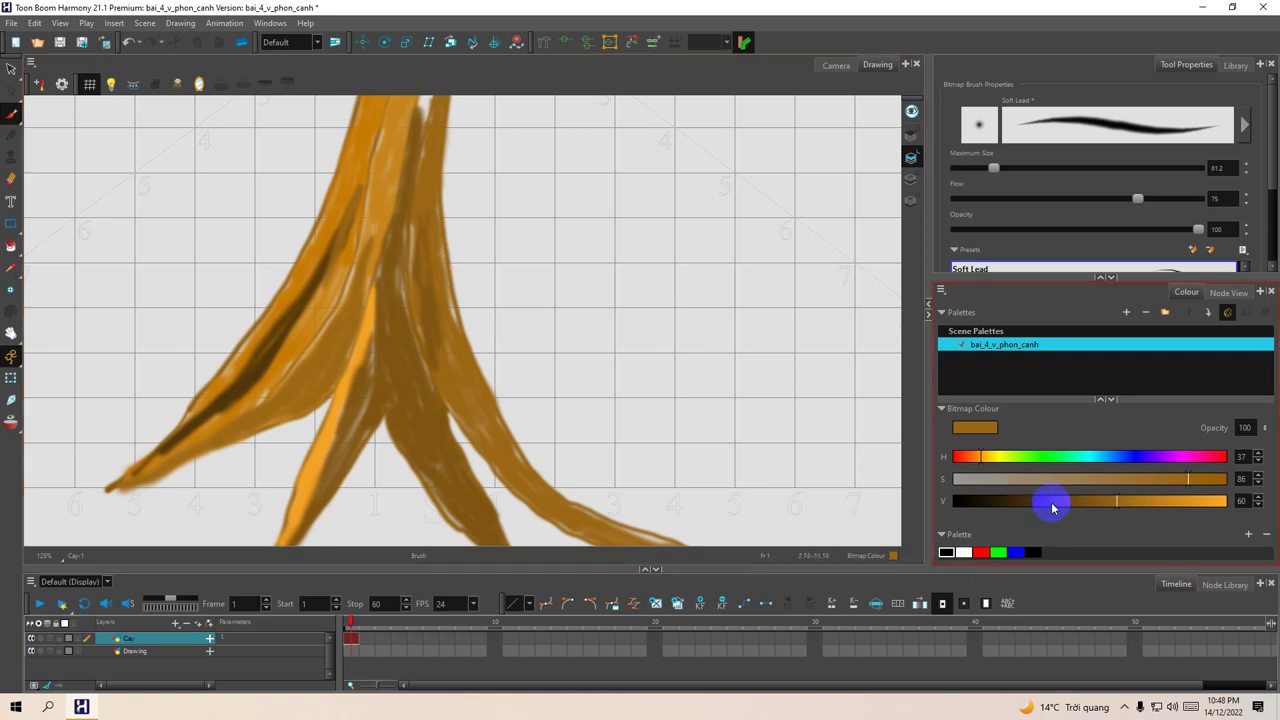
{"action": "mouse_move", "coordinate": [420, 212]}
{"action": "left_mouse_down"}
{"action": "mouse_move", "coordinate": [423, 329]}
{"action": "mouse_move", "coordinate": [406, 249]}
{"action": "mouse_move", "coordinate": [406, 289]}
{"action": "mouse_move", "coordinate": [434, 386]}
{"action": "mouse_move", "coordinate": [406, 254]}
{"action": "mouse_move", "coordinate": [416, 228]}
{"action": "left_mouse_up"}
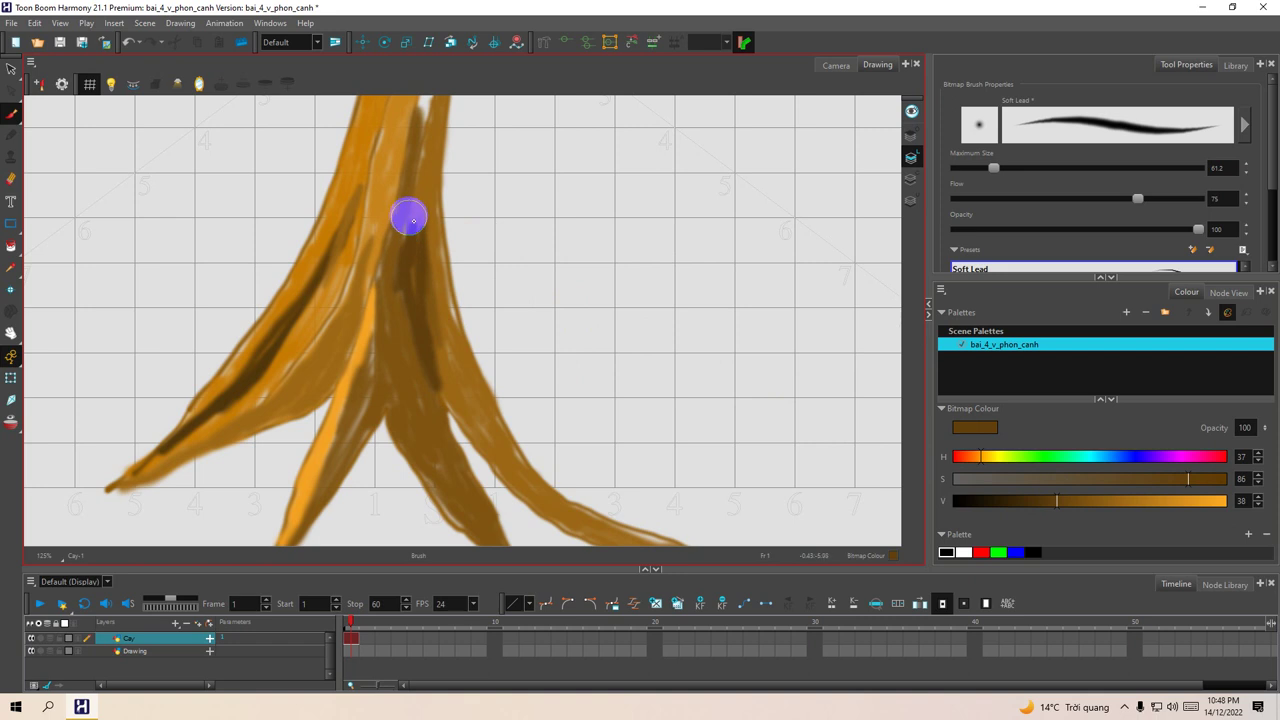
{"action": "left_click_drag", "start_coordinate": [398, 167], "coordinate": [403, 317]}
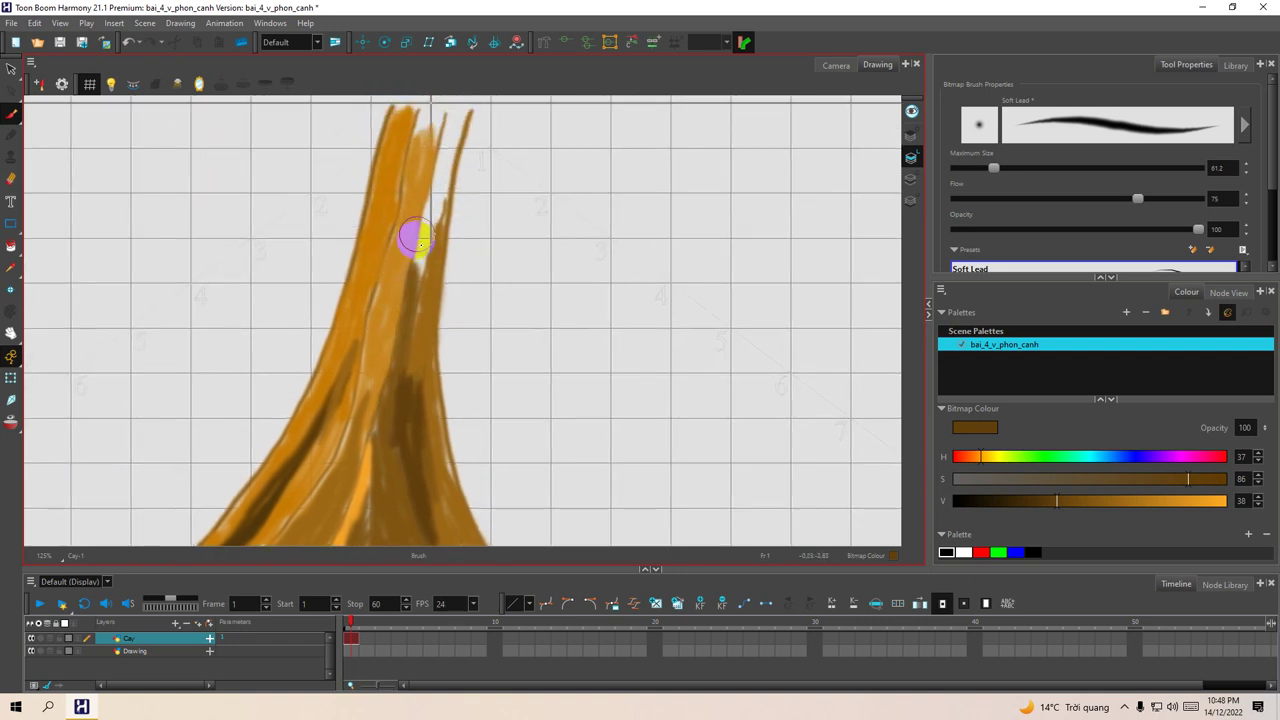
{"action": "mouse_move", "coordinate": [436, 183]}
{"action": "left_mouse_down"}
{"action": "mouse_move", "coordinate": [414, 266]}
{"action": "mouse_move", "coordinate": [434, 171]}
{"action": "mouse_move", "coordinate": [423, 257]}
{"action": "mouse_move", "coordinate": [444, 186]}
{"action": "mouse_move", "coordinate": [447, 118]}
{"action": "mouse_move", "coordinate": [443, 177]}
{"action": "mouse_move", "coordinate": [451, 126]}
{"action": "mouse_move", "coordinate": [445, 165]}
{"action": "left_mouse_up"}
{"action": "key", "text": "space"}
{"action": "left_click_drag", "start_coordinate": [409, 273], "coordinate": [423, 237]}
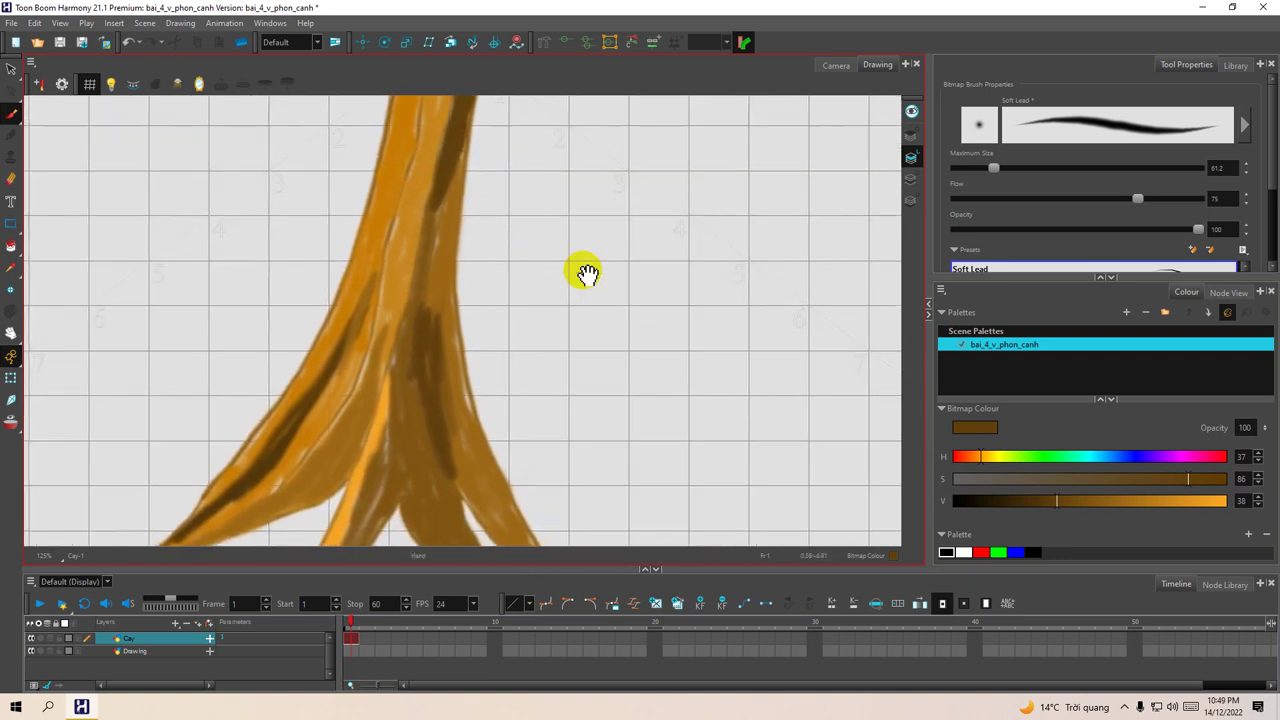
Step: Set the bitmap colour's value to 37 and paint a dark oval knot on the upper trunk
{"action": "left_click", "coordinate": [1089, 525]}
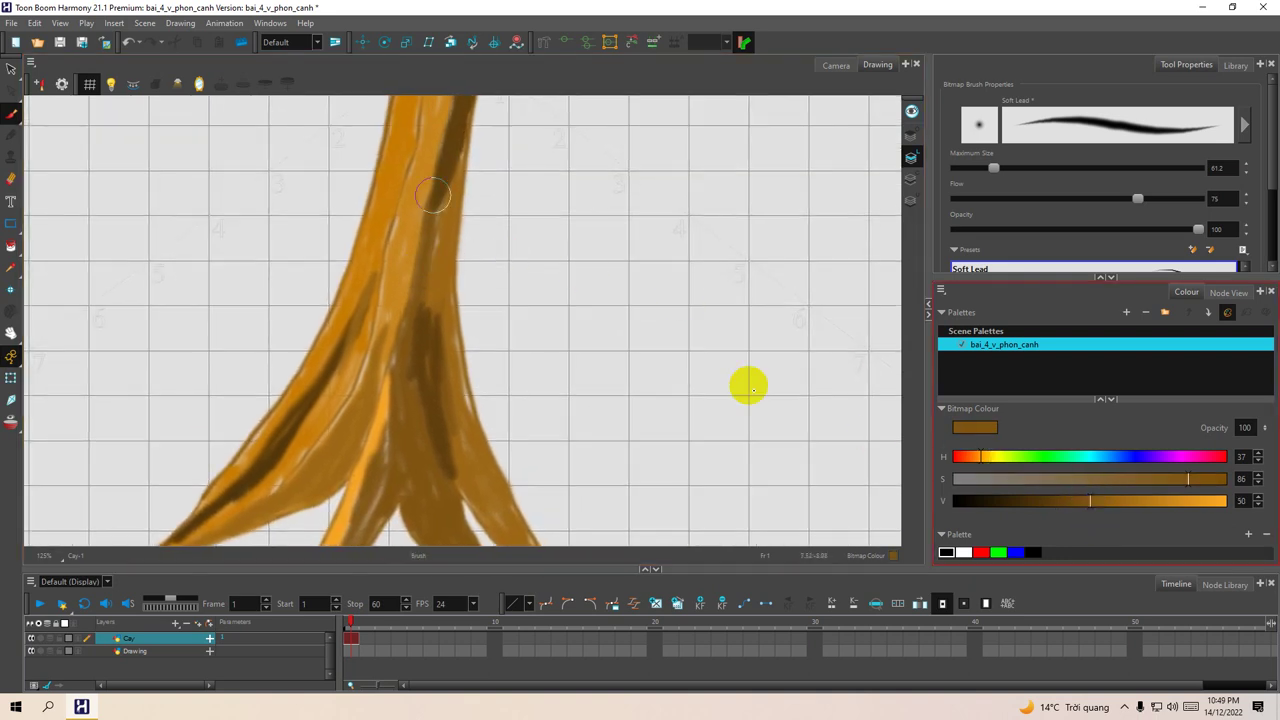
{"action": "left_click", "coordinate": [1051, 501]}
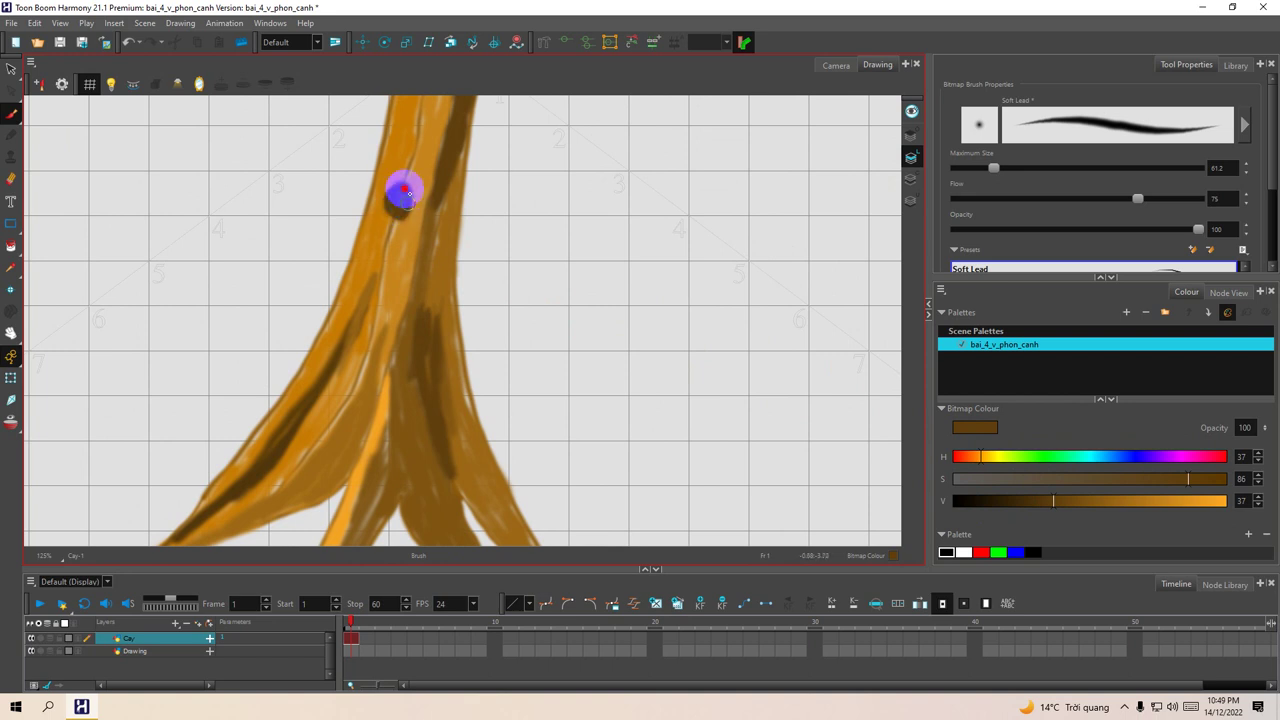
{"action": "left_click", "coordinate": [399, 202]}
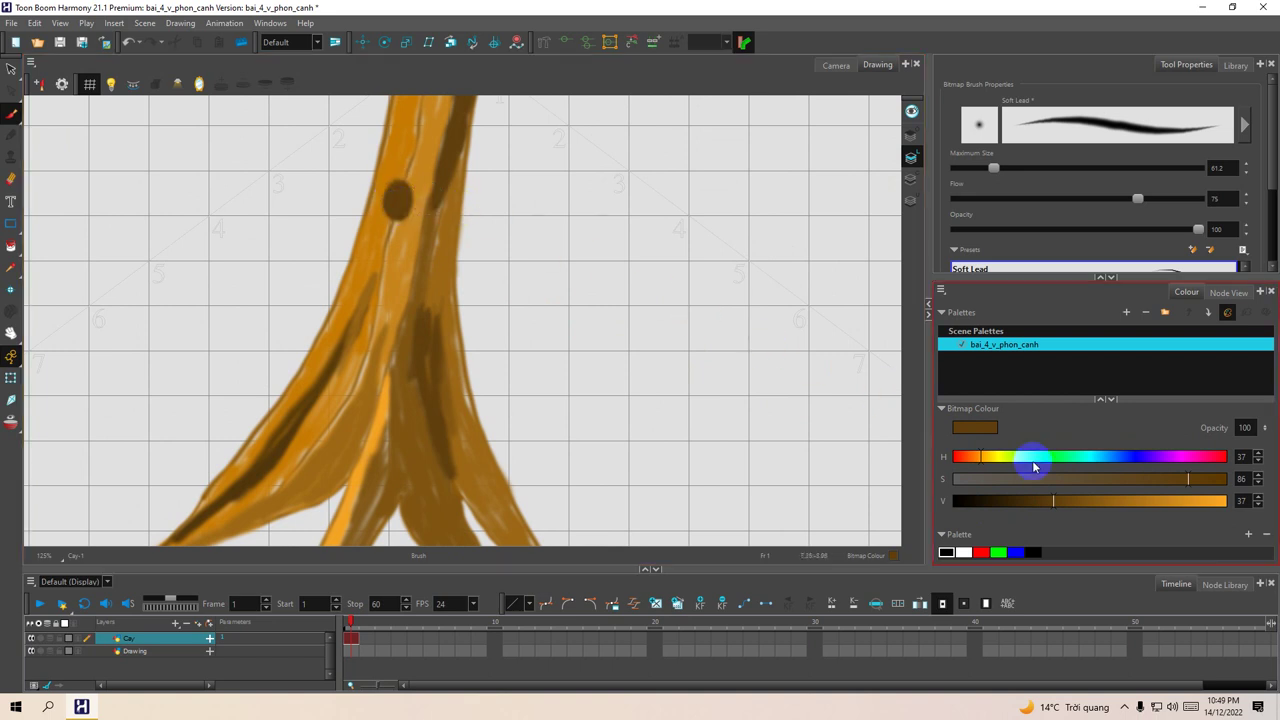
Step: Set the bitmap colour's value to 55 and shade the knot's lower edge and the top of the central strip
{"action": "left_click", "coordinate": [1103, 501]}
{"action": "left_click", "coordinate": [387, 220]}
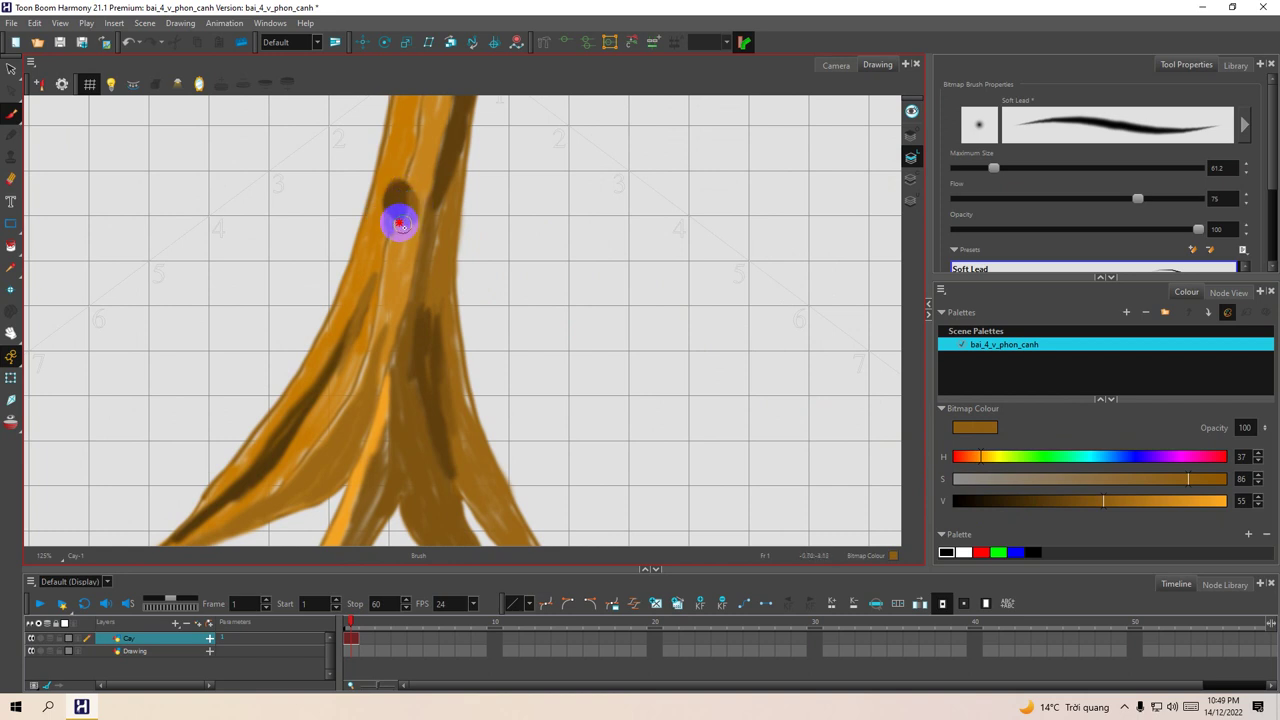
{"action": "left_click_drag", "start_coordinate": [423, 186], "coordinate": [420, 260]}
{"action": "left_click_drag", "start_coordinate": [442, 133], "coordinate": [431, 208]}
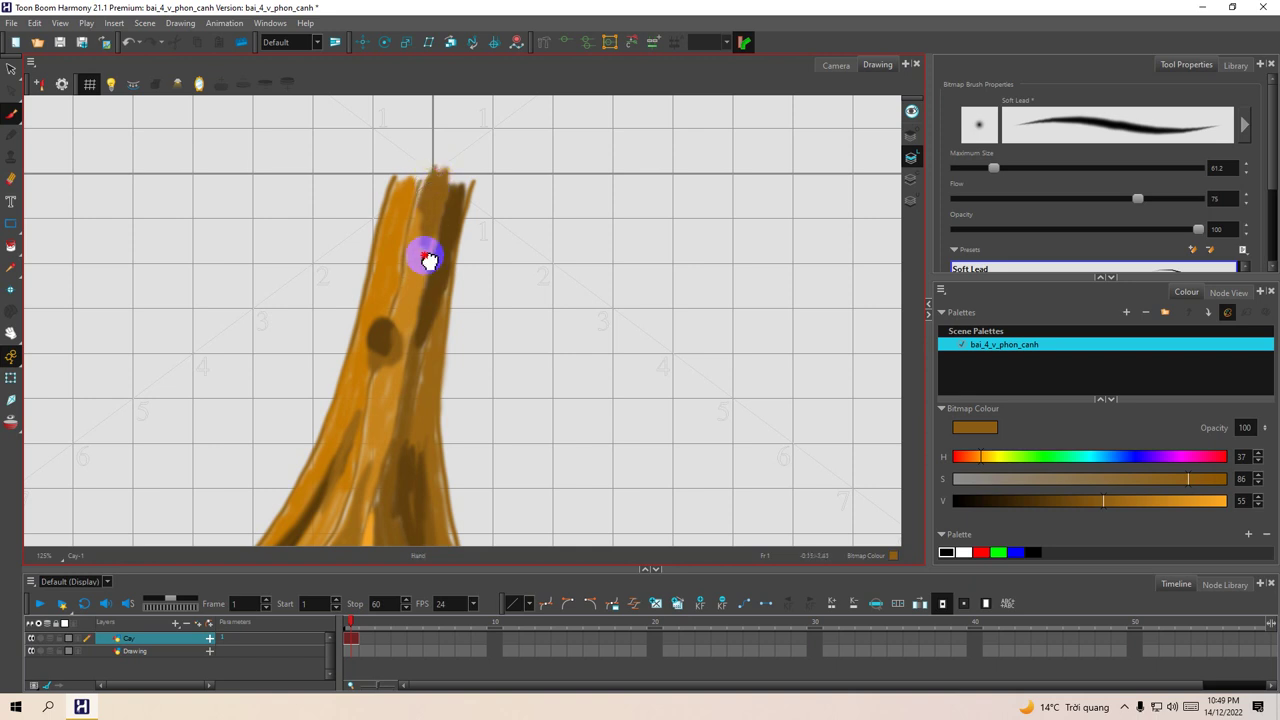
{"action": "mouse_move", "coordinate": [417, 389]}
{"action": "left_mouse_down"}
{"action": "mouse_move", "coordinate": [426, 211]}
{"action": "mouse_move", "coordinate": [420, 297]}
{"action": "left_mouse_up"}
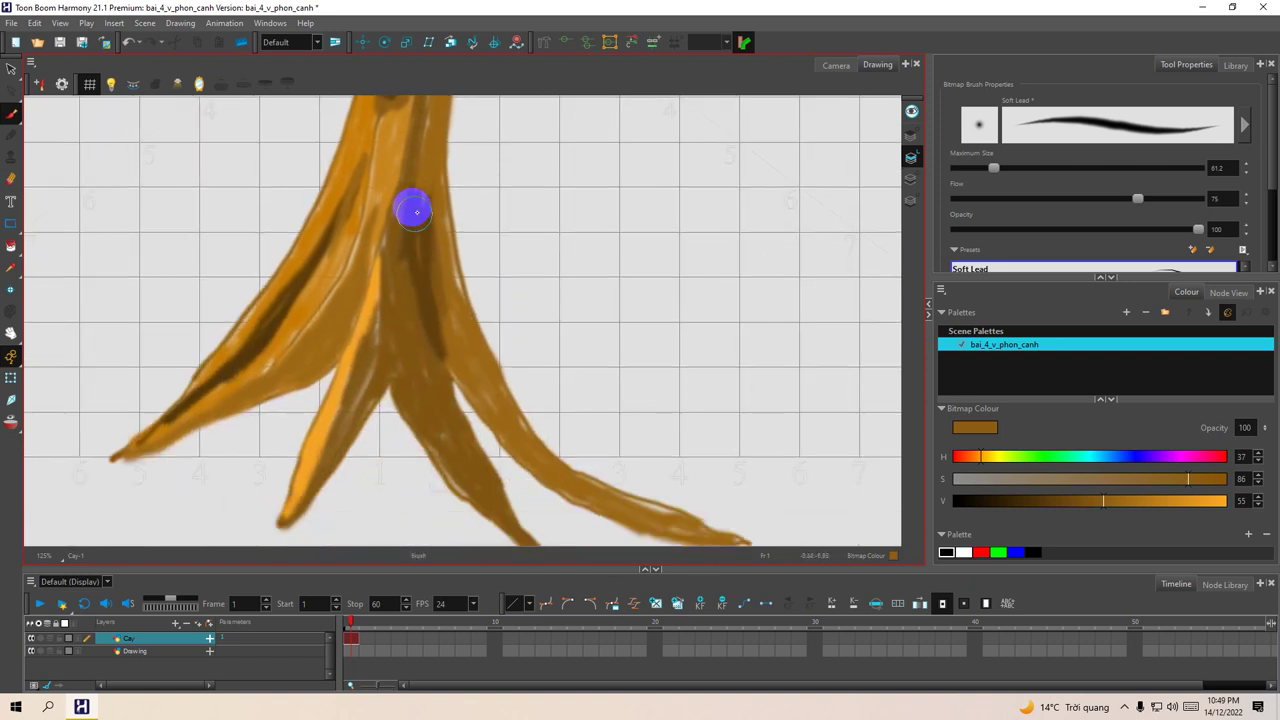
Step: Set the bitmap colour's value to 46 and shade where the roots meet and the seam between the upper trunk strips
{"action": "left_click_drag", "start_coordinate": [1063, 505], "coordinate": [1076, 507]}
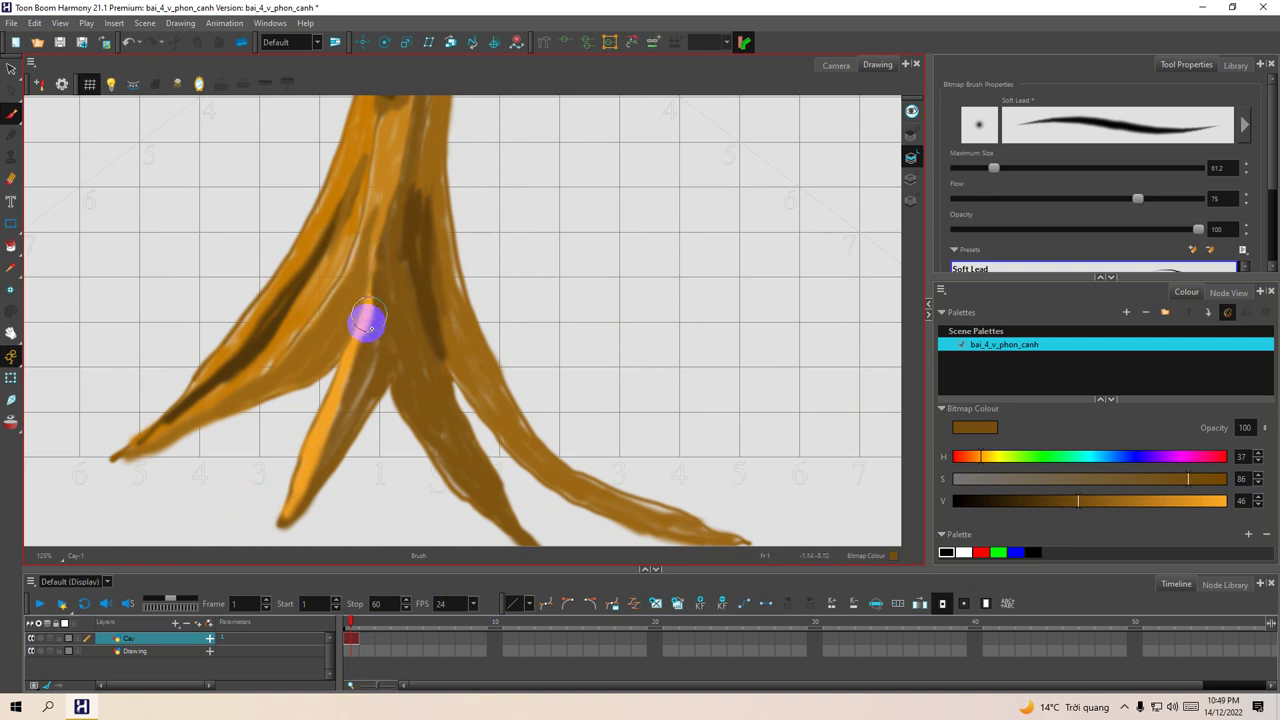
{"action": "left_click_drag", "start_coordinate": [384, 344], "coordinate": [365, 366]}
{"action": "left_click_drag", "start_coordinate": [432, 245], "coordinate": [438, 290]}
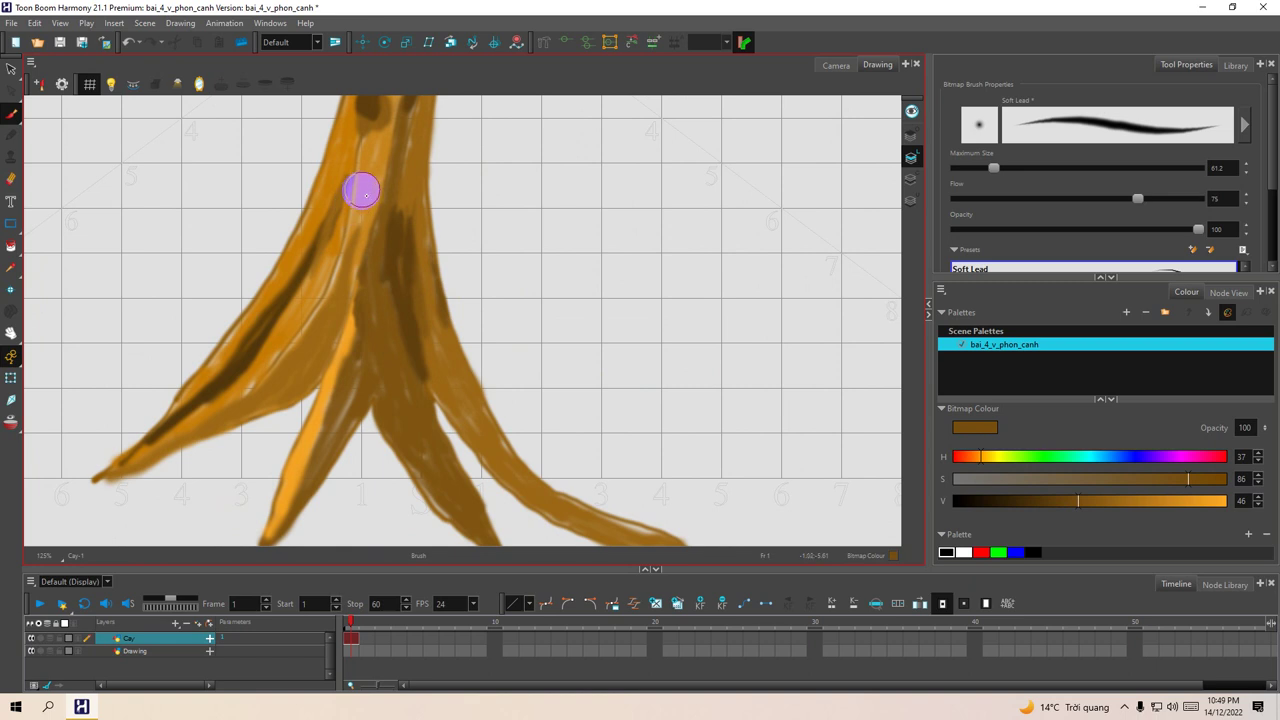
{"action": "mouse_move", "coordinate": [360, 191]}
{"action": "left_mouse_down"}
{"action": "mouse_move", "coordinate": [371, 286]}
{"action": "mouse_move", "coordinate": [373, 241]}
{"action": "mouse_move", "coordinate": [362, 303]}
{"action": "left_mouse_up"}
{"action": "left_click_drag", "start_coordinate": [369, 214], "coordinate": [373, 225]}
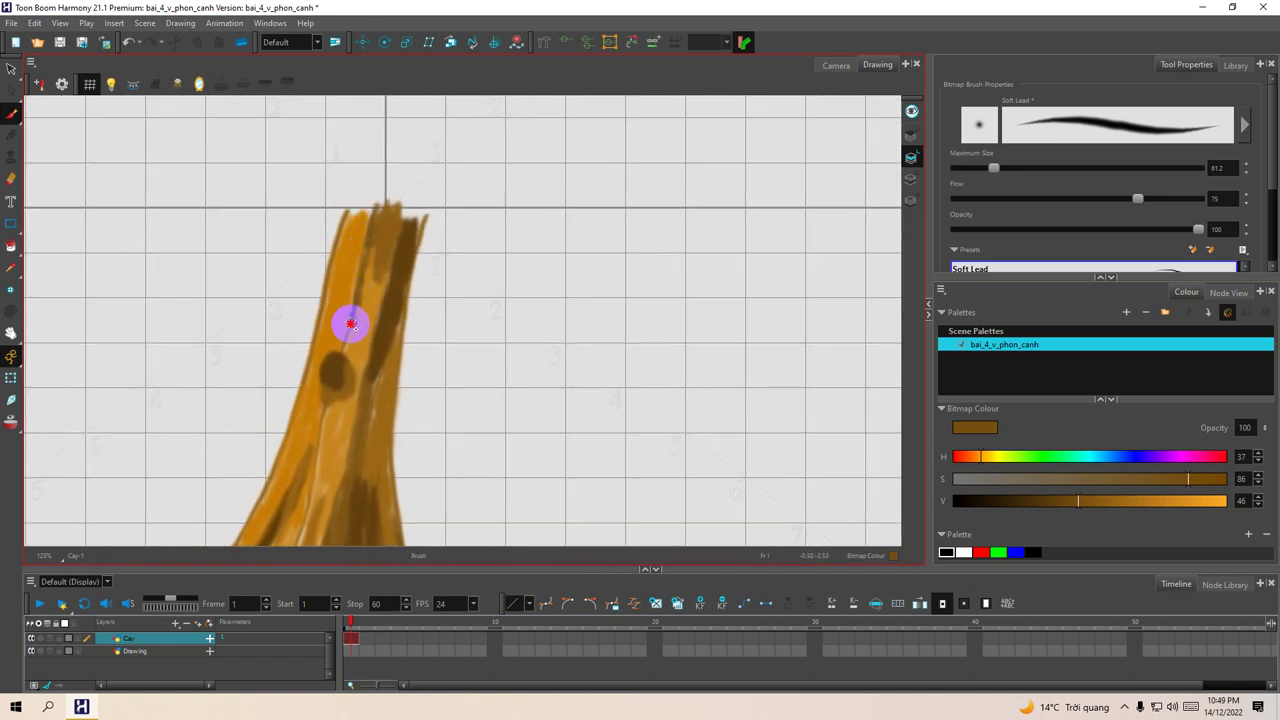
{"action": "left_click_drag", "start_coordinate": [372, 308], "coordinate": [379, 267]}
{"action": "key", "text": "1"}
{"action": "key", "text": "1"}
{"action": "key", "text": "1"}
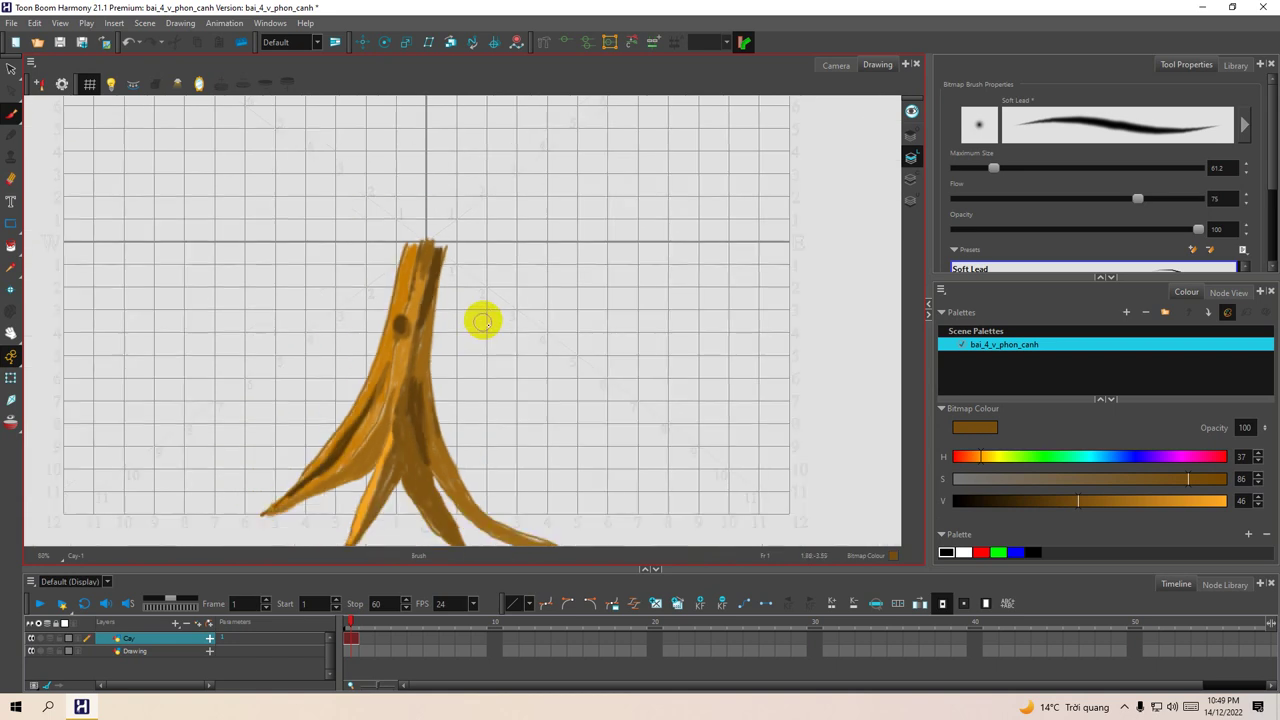
{"action": "left_click_drag", "start_coordinate": [491, 376], "coordinate": [482, 408]}
{"action": "left_click_drag", "start_coordinate": [455, 256], "coordinate": [463, 304]}
{"action": "left_click_drag", "start_coordinate": [403, 272], "coordinate": [411, 308]}
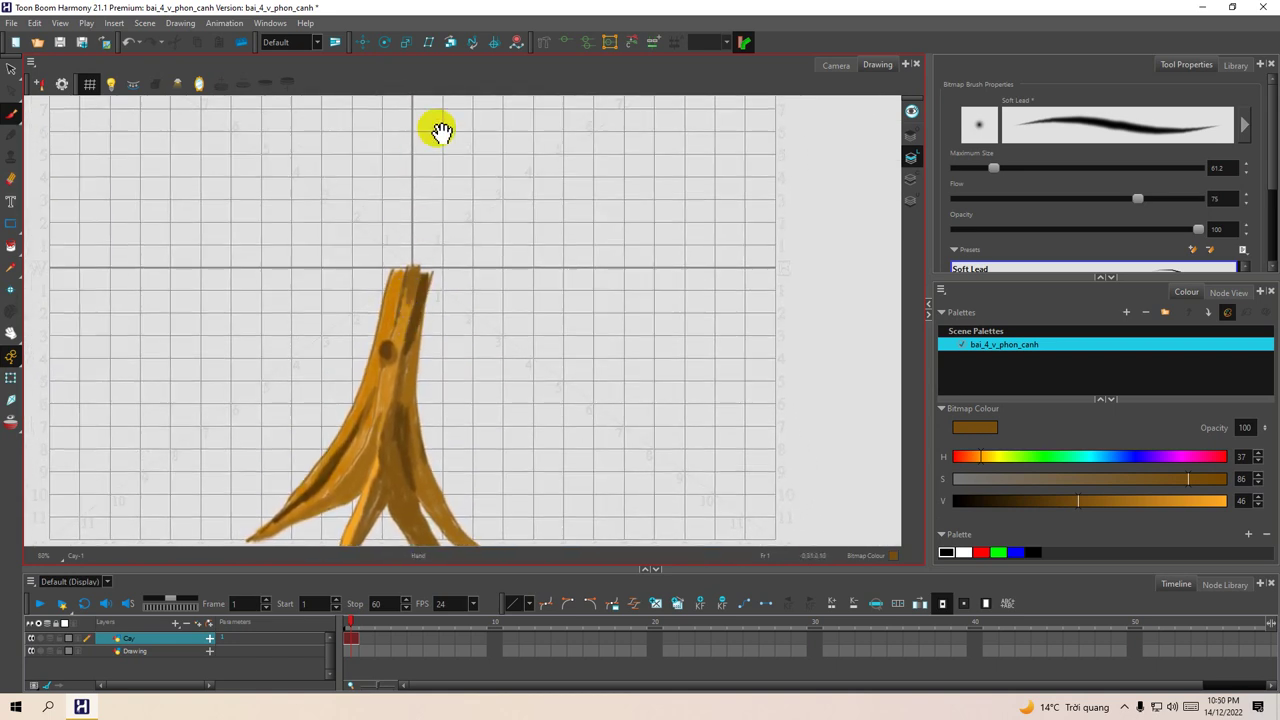
{"action": "left_click_drag", "start_coordinate": [441, 132], "coordinate": [416, 245]}
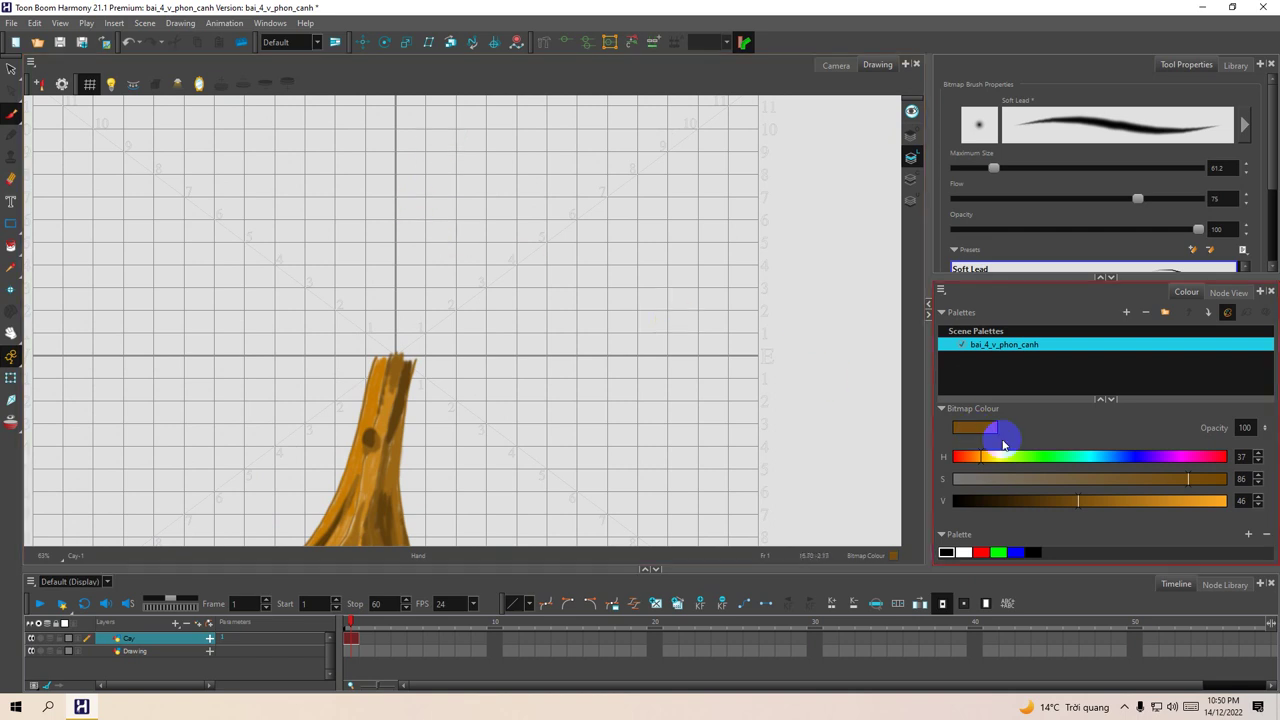
Step: With colour value 51 and maximum brush size 27.2, draw four thin lines extending the trunk upward from its top edge
{"action": "left_click_drag", "start_coordinate": [1095, 502], "coordinate": [1104, 500]}
{"action": "left_click_drag", "start_coordinate": [449, 314], "coordinate": [410, 275]}
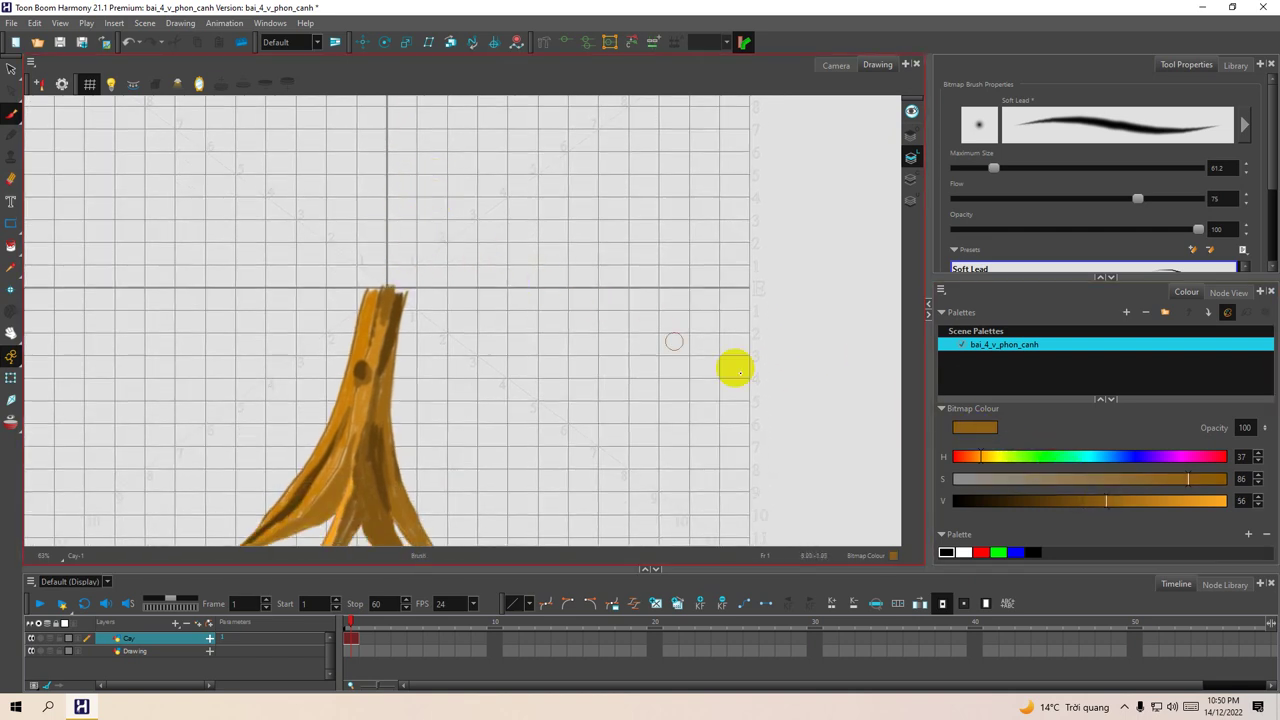
{"action": "left_click", "coordinate": [1089, 503]}
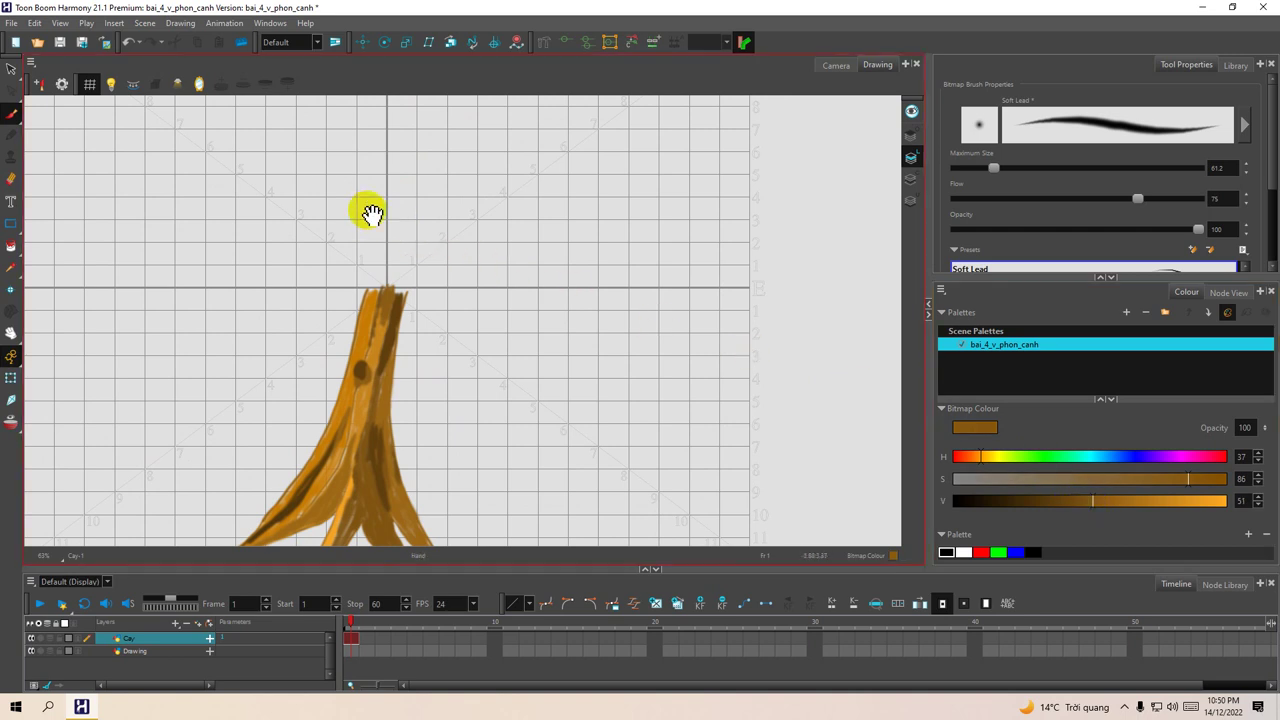
{"action": "scroll", "coordinate": [375, 210], "scroll_direction": "up", "scroll_amount": 4}
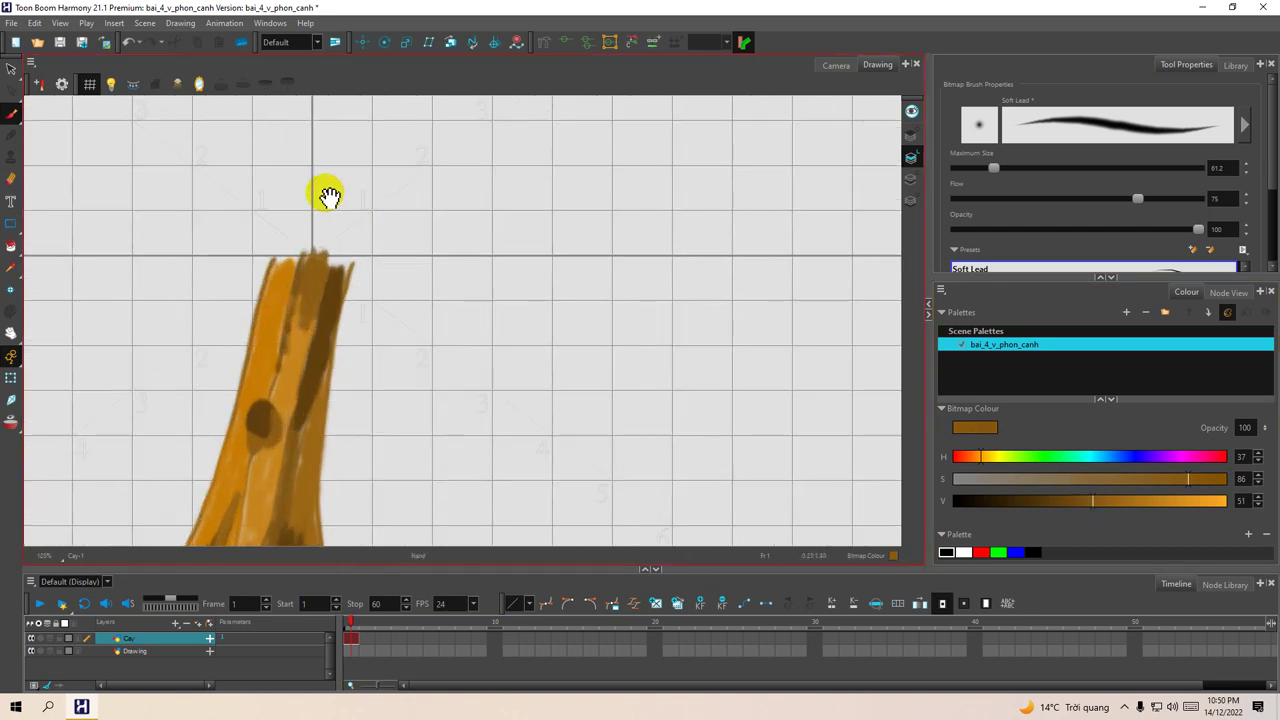
{"action": "left_click", "coordinate": [308, 308]}
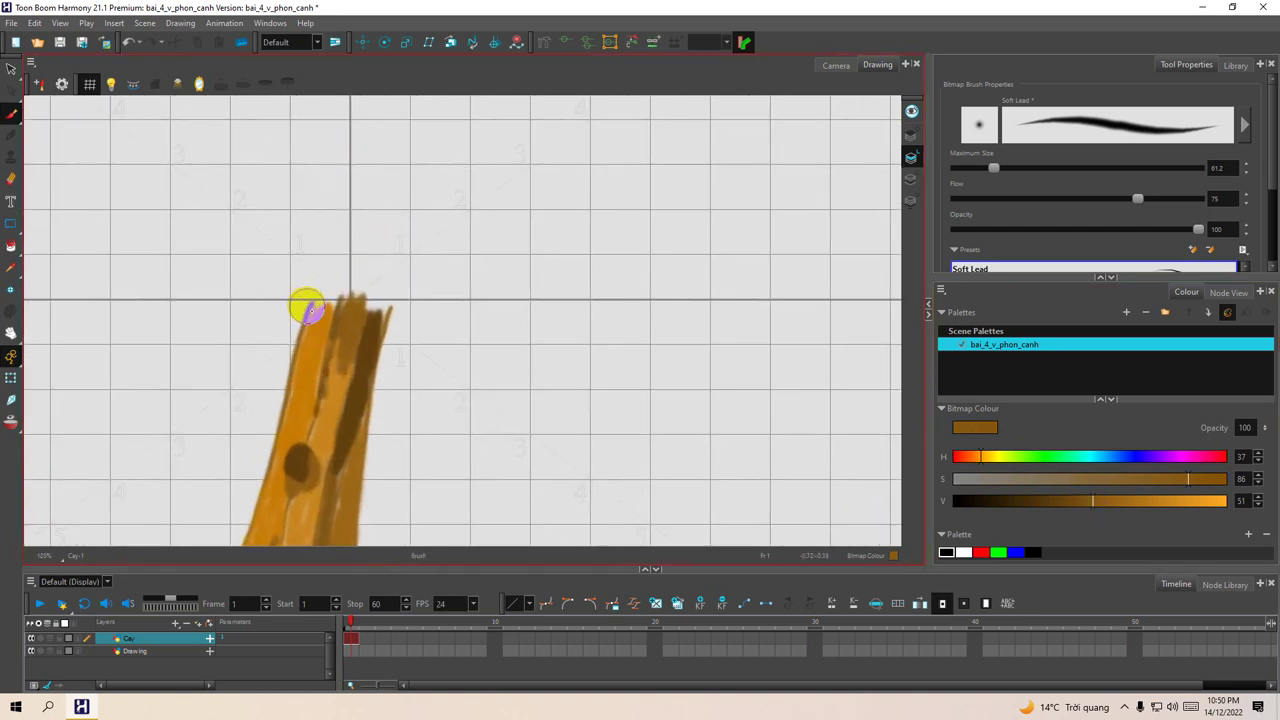
{"action": "left_click_drag", "start_coordinate": [1006, 166], "coordinate": [951, 163]}
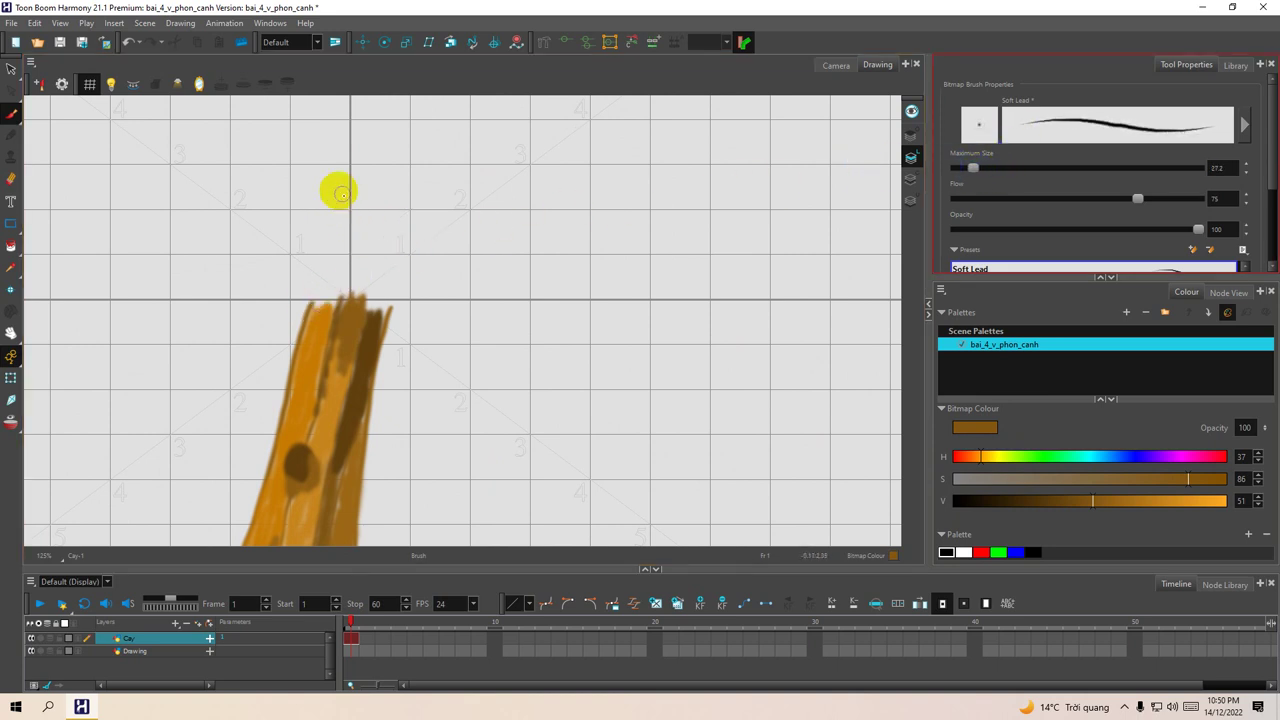
{"action": "left_click", "coordinate": [340, 164]}
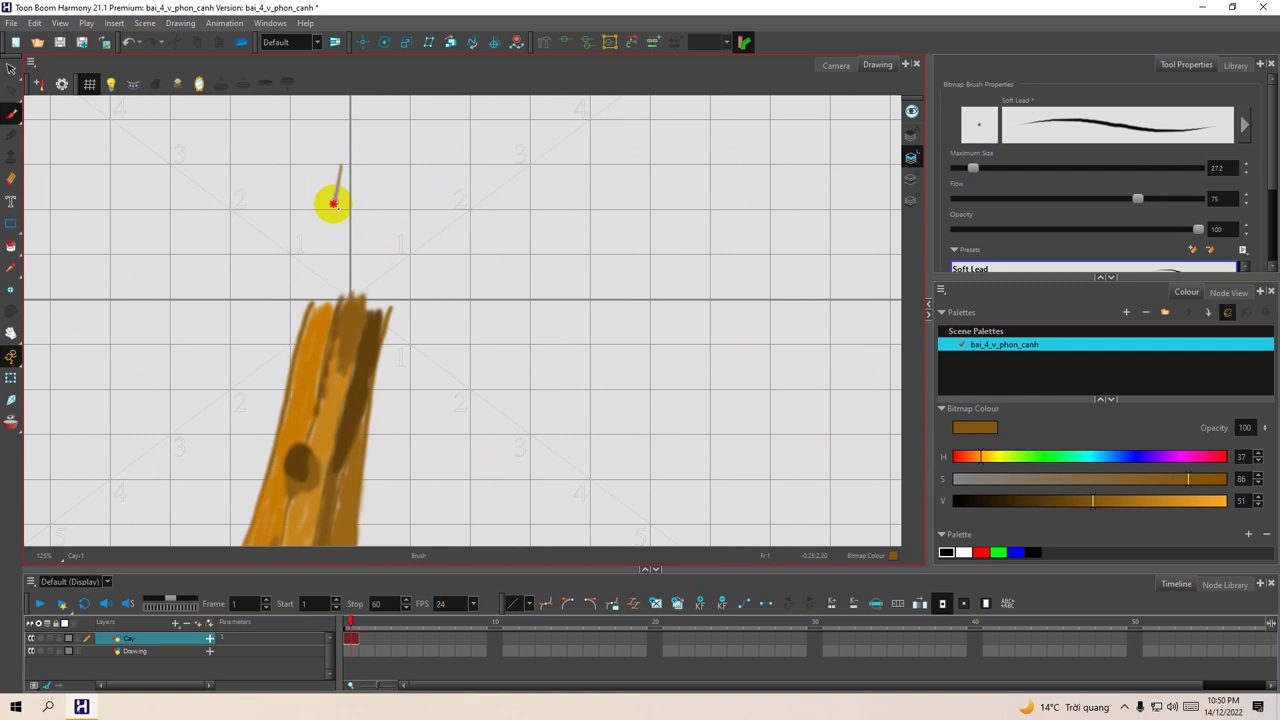
{"action": "left_click_drag", "start_coordinate": [328, 229], "coordinate": [316, 300]}
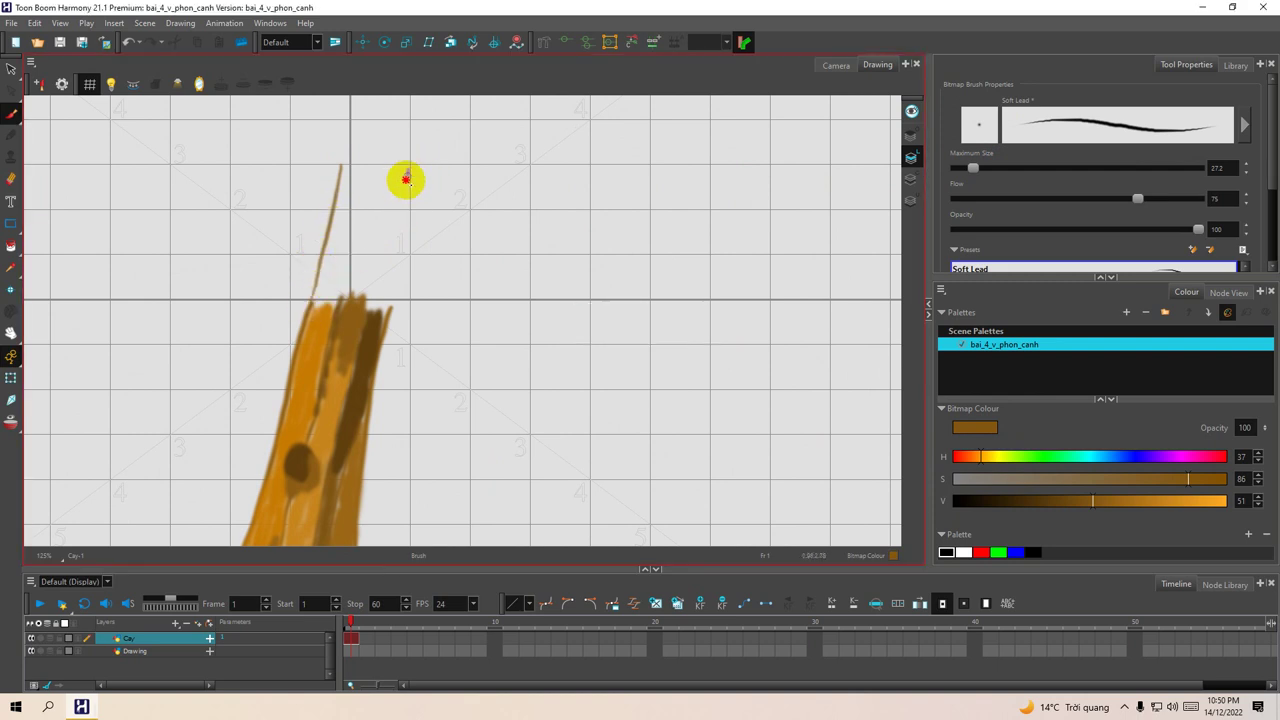
{"action": "left_click_drag", "start_coordinate": [406, 178], "coordinate": [394, 256]}
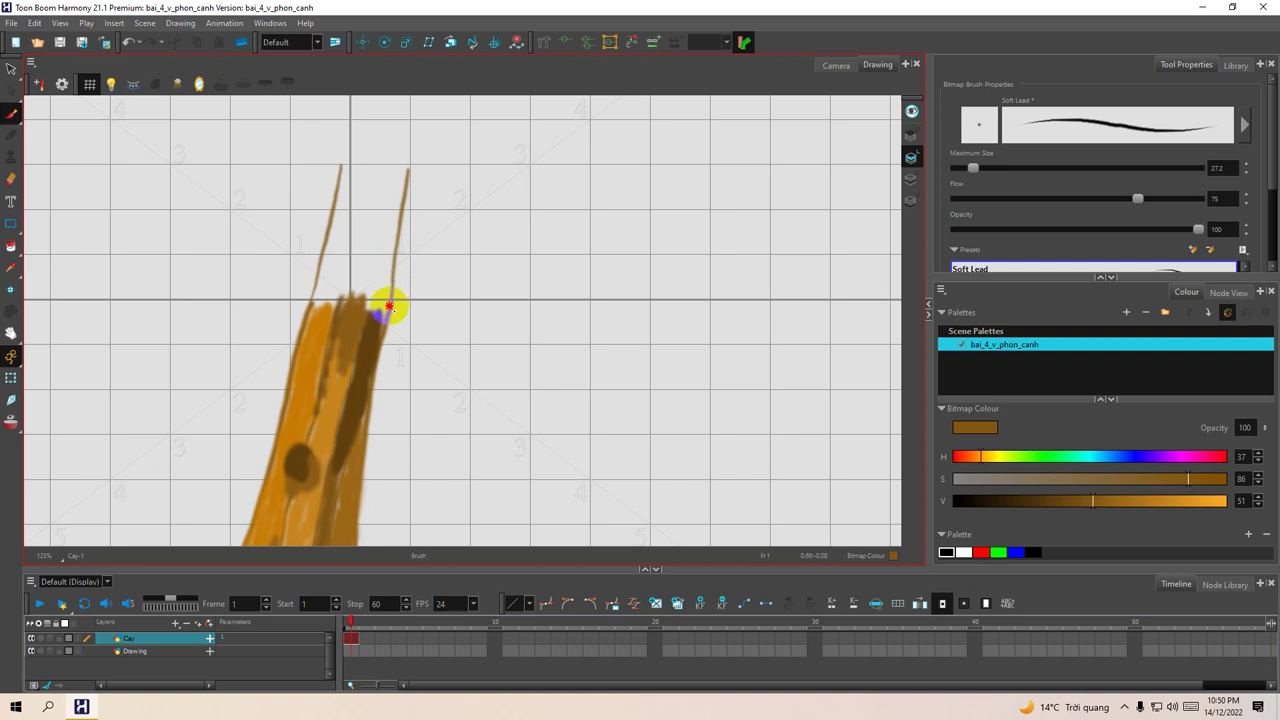
{"action": "left_click_drag", "start_coordinate": [391, 307], "coordinate": [391, 307]}
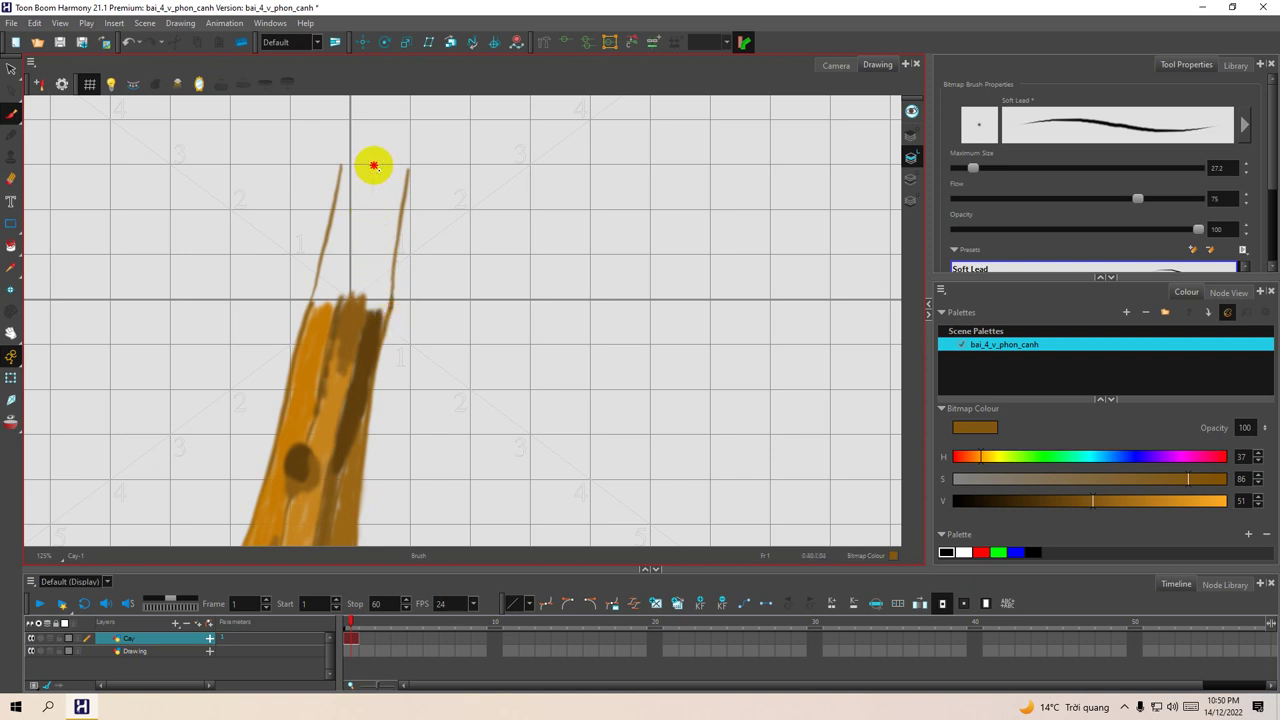
{"action": "left_click_drag", "start_coordinate": [371, 163], "coordinate": [340, 296]}
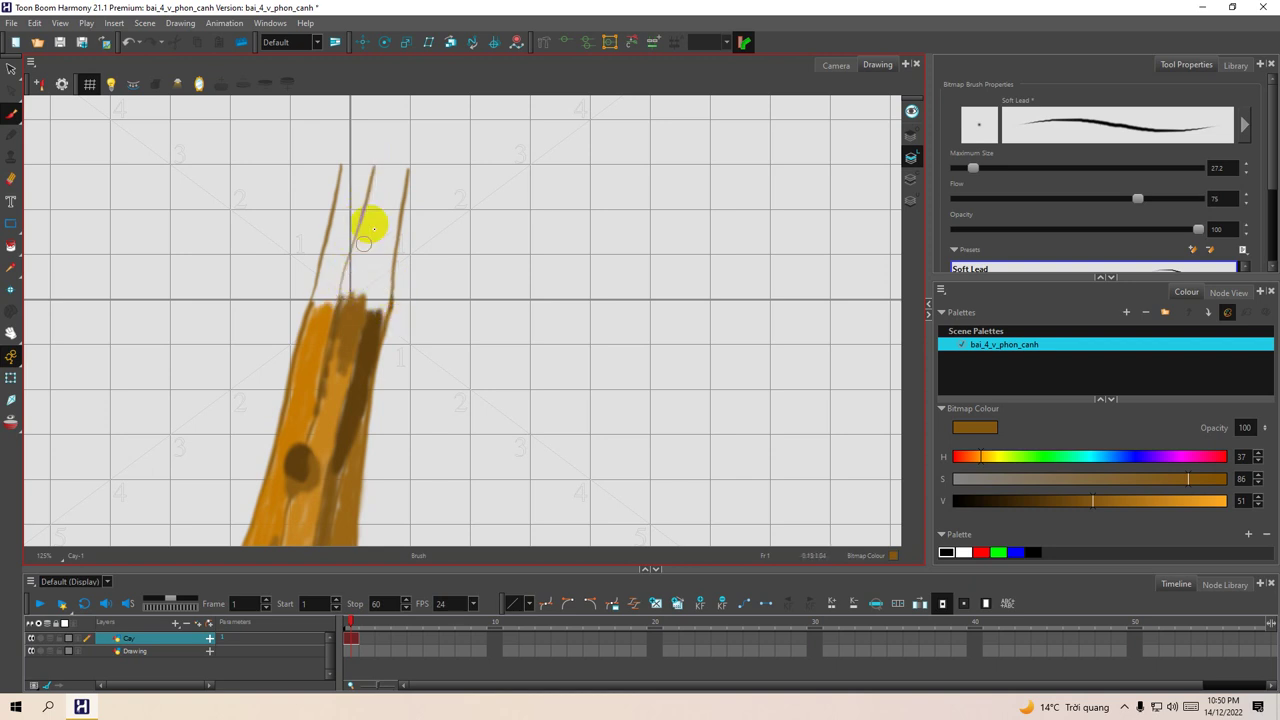
{"action": "left_click_drag", "start_coordinate": [386, 169], "coordinate": [368, 278]}
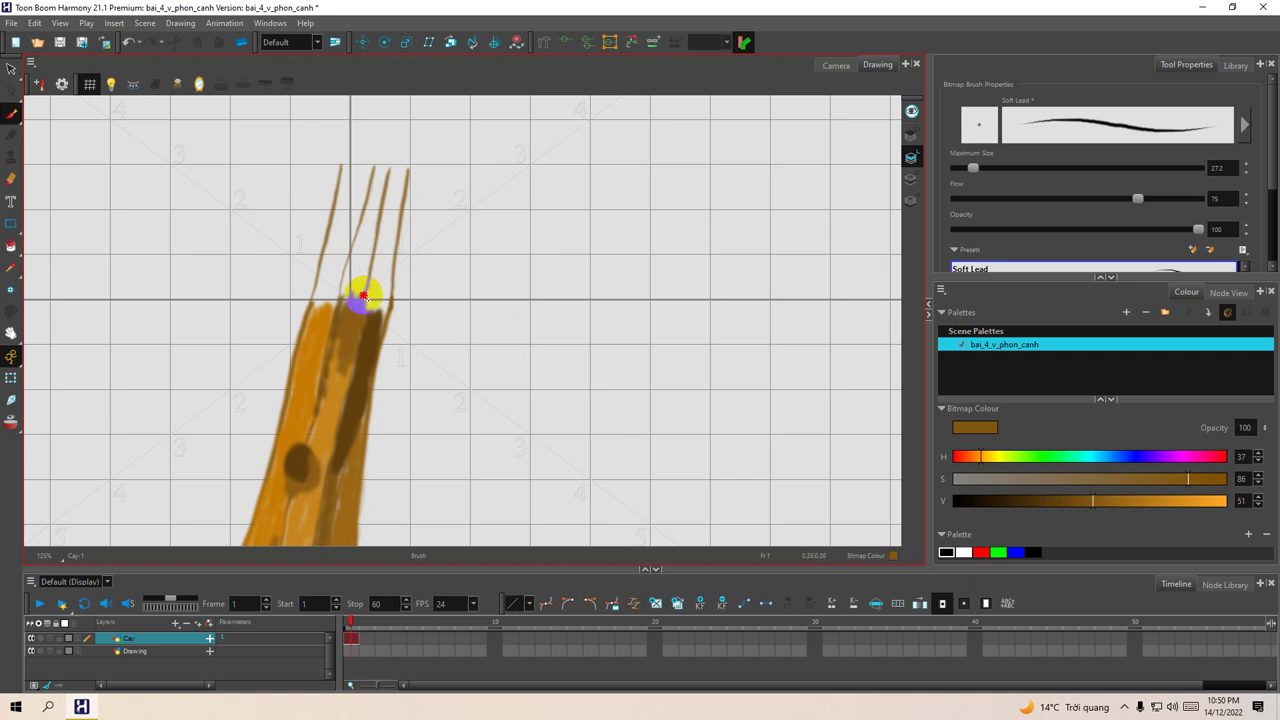
Step: Draw the upper and lower edges of a branch rising to the right from the top of the trunk outline
{"action": "mouse_move", "coordinate": [359, 223]}
{"action": "left_mouse_down"}
{"action": "mouse_move", "coordinate": [368, 291]}
{"action": "mouse_move", "coordinate": [354, 176]}
{"action": "left_mouse_up"}
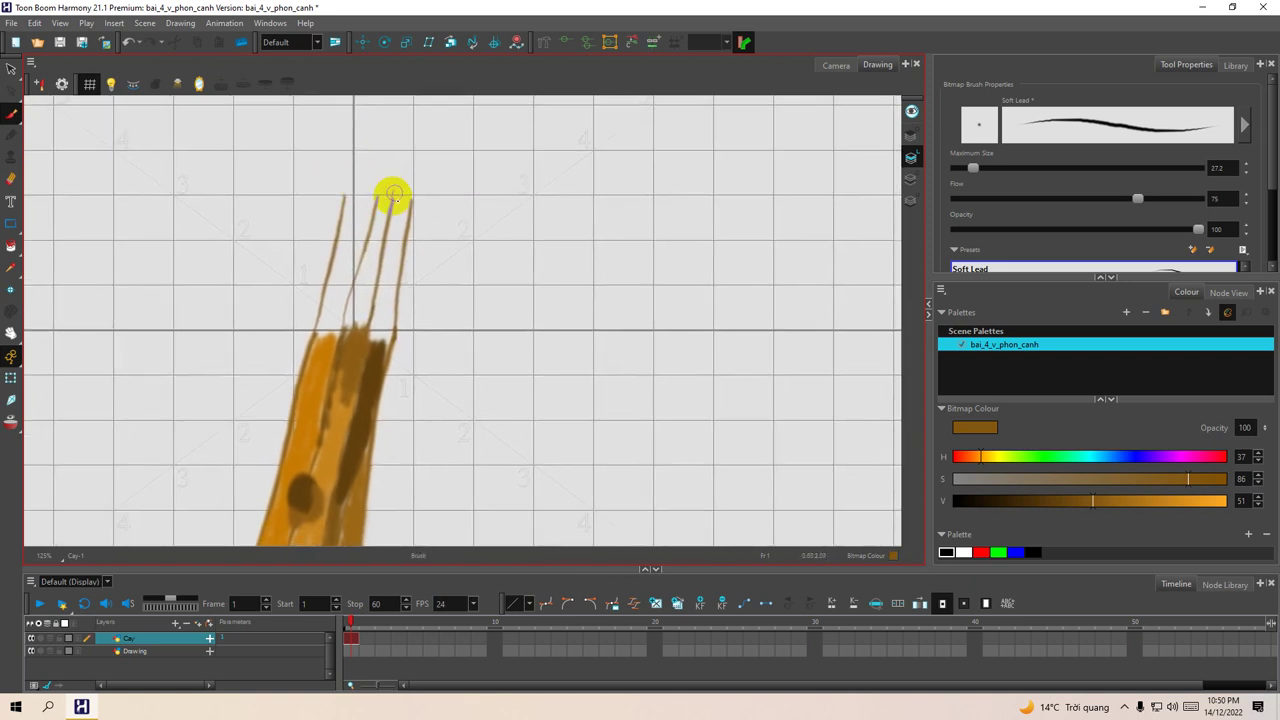
{"action": "left_click_drag", "start_coordinate": [401, 171], "coordinate": [545, 127]}
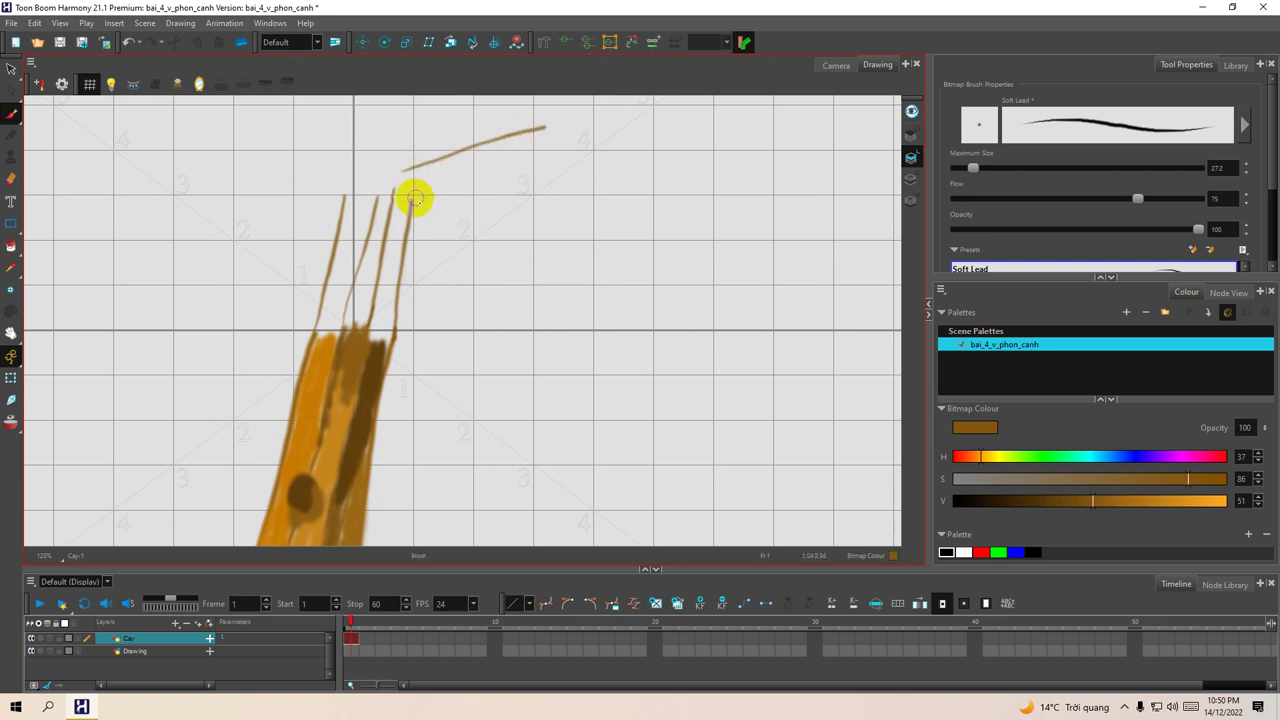
{"action": "left_click_drag", "start_coordinate": [411, 200], "coordinate": [540, 143]}
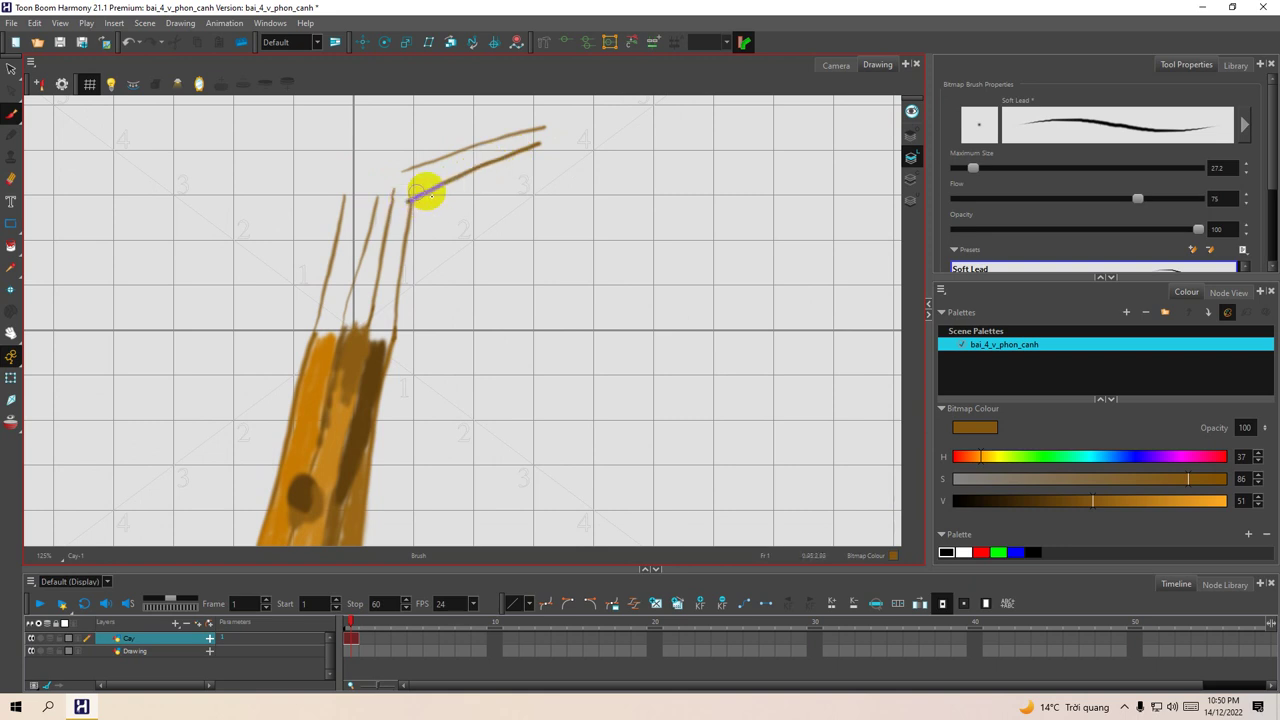
Step: Outline a fork at the right branch's end, with one twig sloping down and one rising to the right
{"action": "key", "text": "space"}
{"action": "left_click_drag", "start_coordinate": [491, 192], "coordinate": [455, 180]}
{"action": "mouse_move", "coordinate": [505, 121]}
{"action": "left_mouse_down"}
{"action": "mouse_move", "coordinate": [626, 187]}
{"action": "mouse_move", "coordinate": [599, 224]}
{"action": "left_mouse_up"}
{"action": "key", "text": "space"}
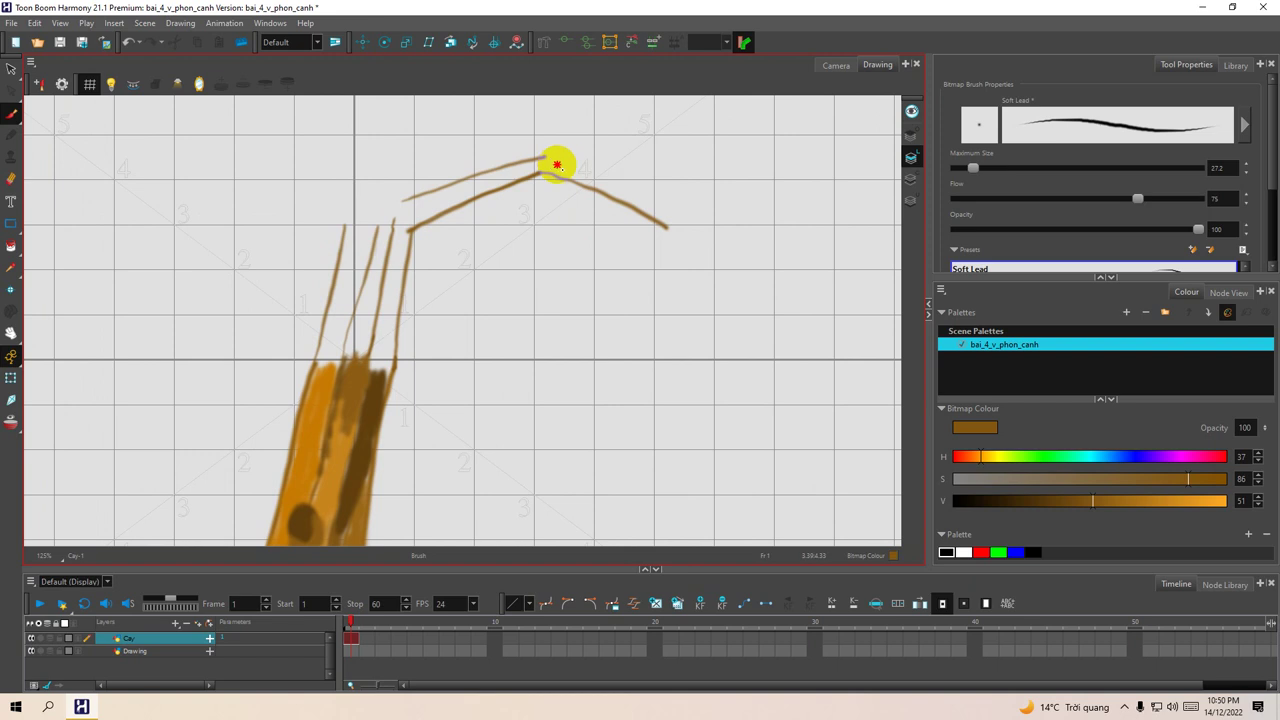
{"action": "left_click_drag", "start_coordinate": [582, 174], "coordinate": [666, 222]}
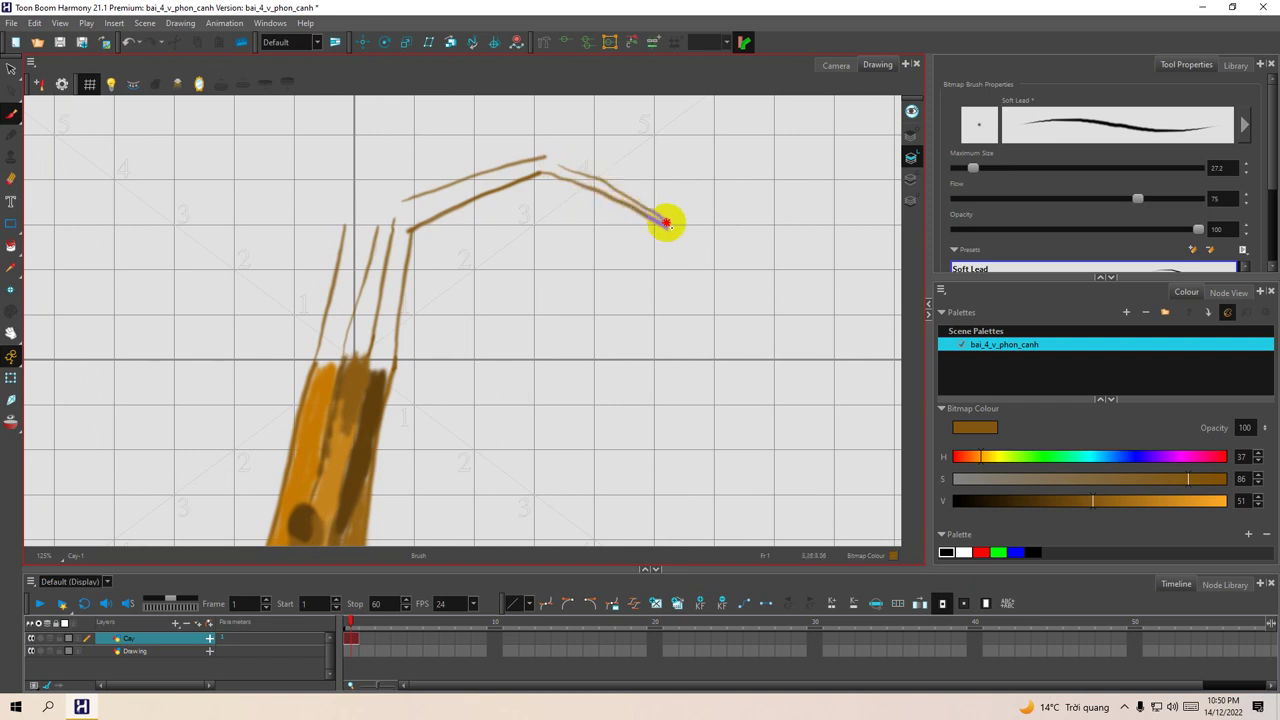
{"action": "key", "text": "space"}
{"action": "mouse_move", "coordinate": [577, 201]}
{"action": "left_mouse_down"}
{"action": "mouse_move", "coordinate": [591, 225]}
{"action": "mouse_move", "coordinate": [594, 169]}
{"action": "mouse_move", "coordinate": [650, 146]}
{"action": "left_mouse_up"}
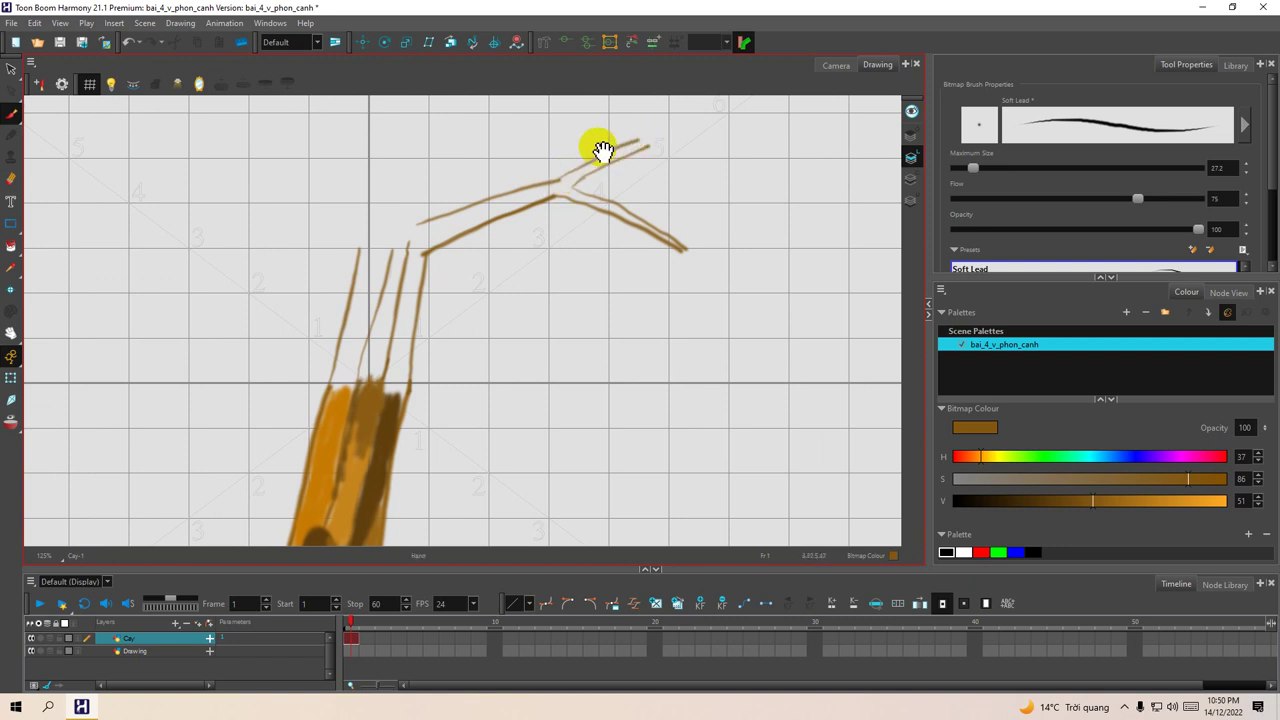
Step: Add a short twig rising from the right fork's upper end and draw two upright edges of a central branch above the trunk
{"action": "scroll", "coordinate": [600, 150], "scroll_direction": "up", "scroll_amount": 3}
{"action": "scroll", "coordinate": [600, 150], "scroll_direction": "right", "scroll_amount": 1}
{"action": "mouse_move", "coordinate": [643, 127]}
{"action": "left_mouse_down"}
{"action": "mouse_move", "coordinate": [612, 196]}
{"action": "mouse_move", "coordinate": [632, 150]}
{"action": "left_mouse_up"}
{"action": "left_click_drag", "start_coordinate": [477, 250], "coordinate": [535, 214]}
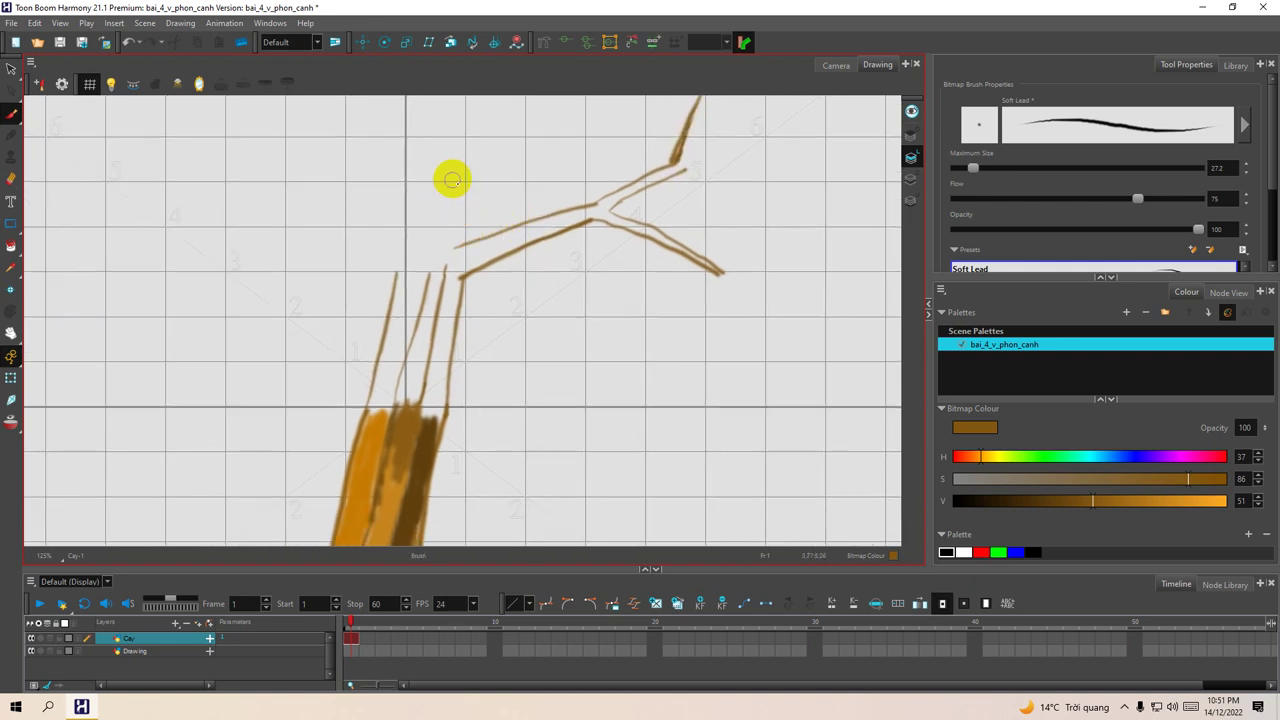
{"action": "left_click_drag", "start_coordinate": [450, 174], "coordinate": [455, 246]}
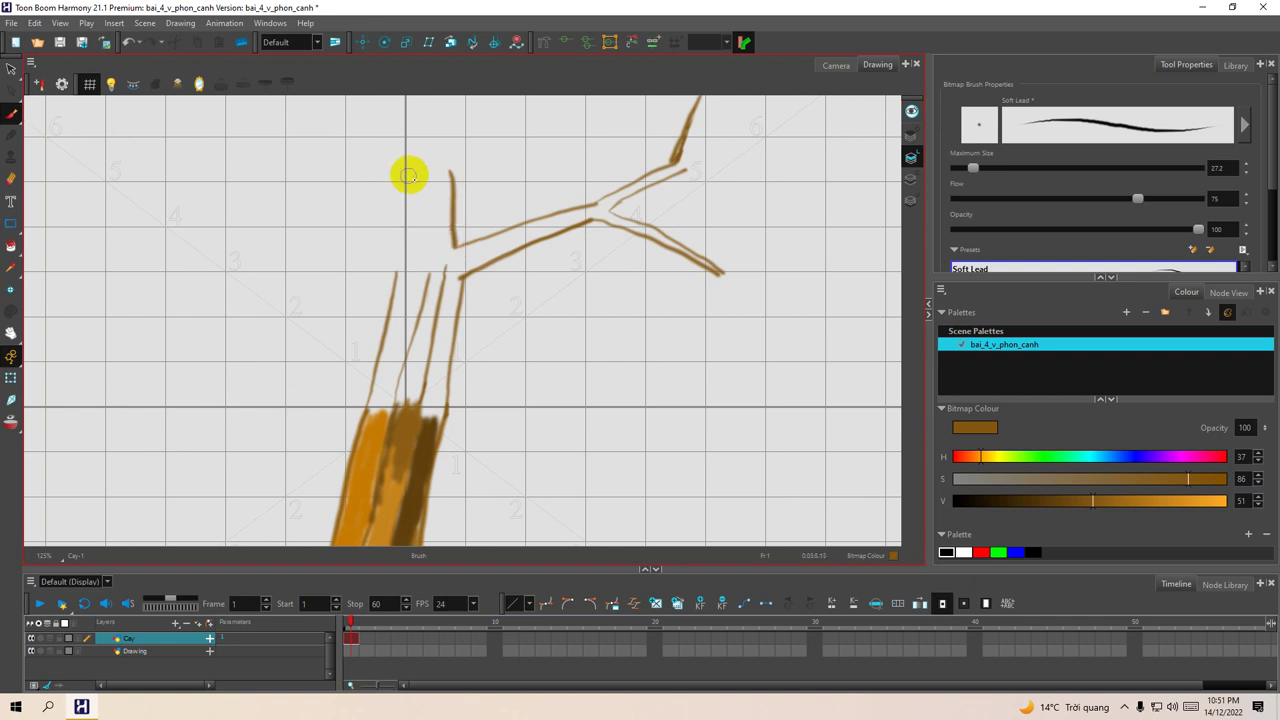
{"action": "mouse_move", "coordinate": [409, 176]}
{"action": "left_mouse_down"}
{"action": "mouse_move", "coordinate": [405, 243]}
{"action": "mouse_move", "coordinate": [408, 200]}
{"action": "left_mouse_up"}
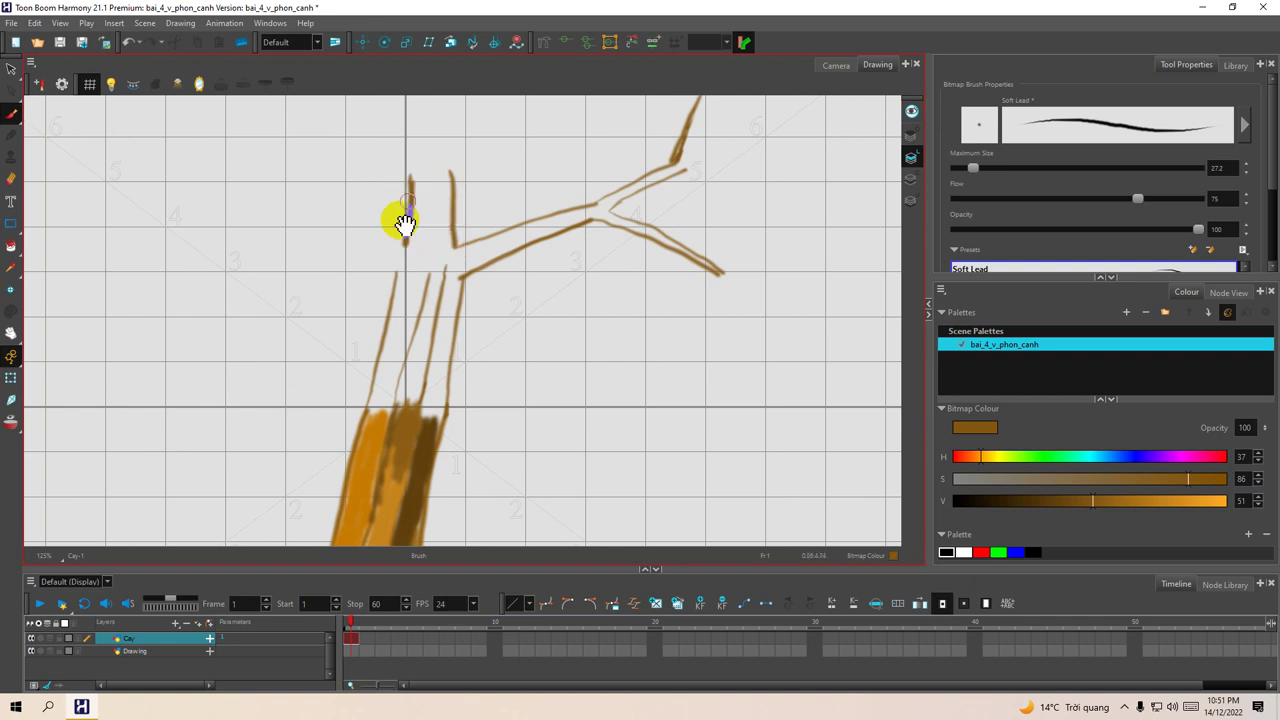
Step: Outline a branch extending left from the top of the trunk, with a twig sloping down at its end
{"action": "scroll", "coordinate": [394, 223], "scroll_direction": "left", "scroll_amount": 4}
{"action": "scroll", "coordinate": [420, 249], "scroll_direction": "down", "scroll_amount": 3}
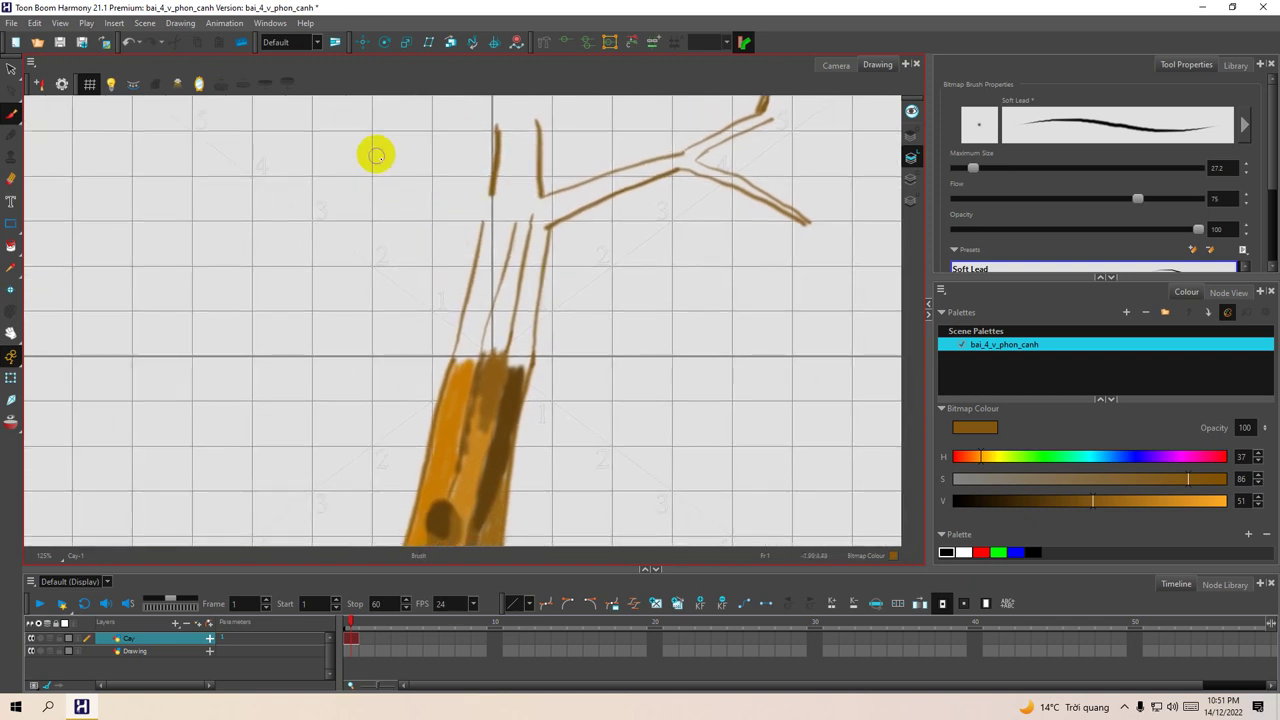
{"action": "left_click_drag", "start_coordinate": [377, 155], "coordinate": [492, 195]}
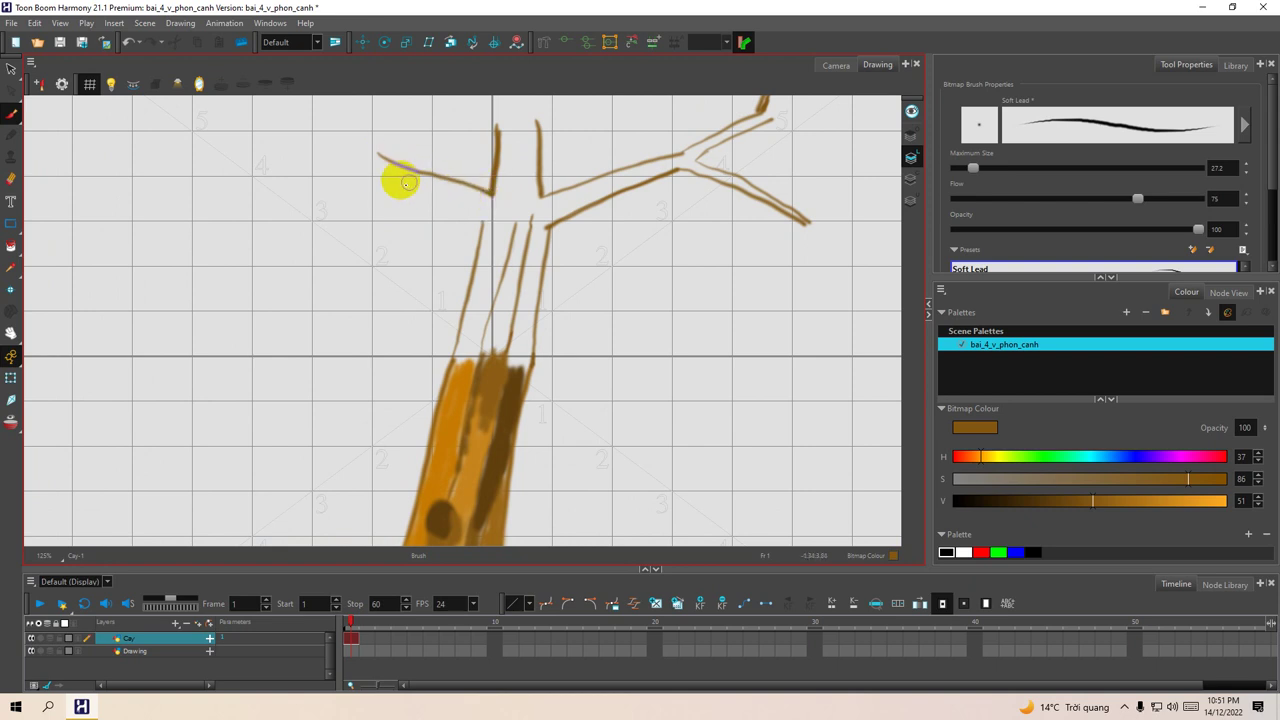
{"action": "mouse_move", "coordinate": [372, 172]}
{"action": "left_mouse_down"}
{"action": "mouse_move", "coordinate": [482, 220]}
{"action": "mouse_move", "coordinate": [469, 260]}
{"action": "left_mouse_up"}
{"action": "mouse_move", "coordinate": [414, 214]}
{"action": "left_mouse_down"}
{"action": "mouse_move", "coordinate": [460, 239]}
{"action": "mouse_move", "coordinate": [429, 229]}
{"action": "mouse_move", "coordinate": [341, 287]}
{"action": "mouse_move", "coordinate": [414, 214]}
{"action": "mouse_move", "coordinate": [431, 210]}
{"action": "mouse_move", "coordinate": [449, 234]}
{"action": "mouse_move", "coordinate": [445, 256]}
{"action": "left_mouse_up"}
{"action": "scroll", "coordinate": [437, 249], "scroll_direction": "up", "scroll_amount": 3}
{"action": "scroll", "coordinate": [437, 249], "scroll_direction": "right", "scroll_amount": 1}
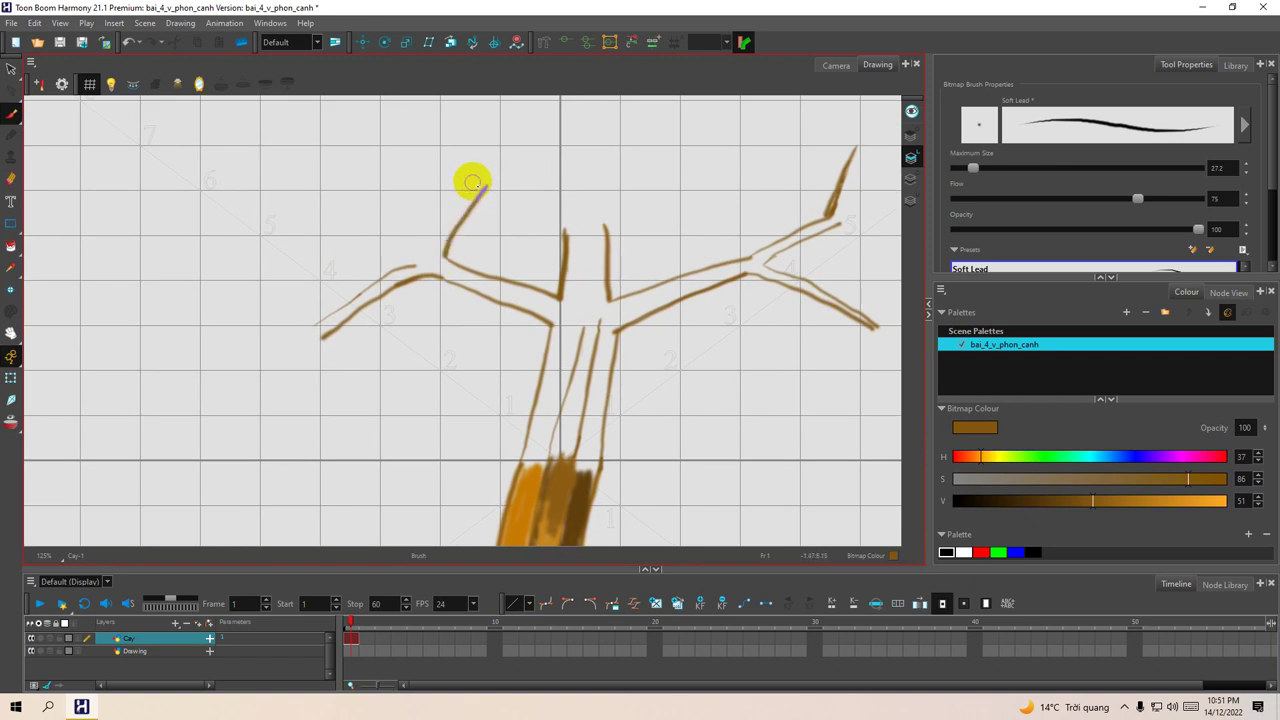
Step: Outline two twigs rising in a V from the left branch's fork and draw side twigs at the lower twig's end
{"action": "left_click_drag", "start_coordinate": [472, 183], "coordinate": [428, 250]}
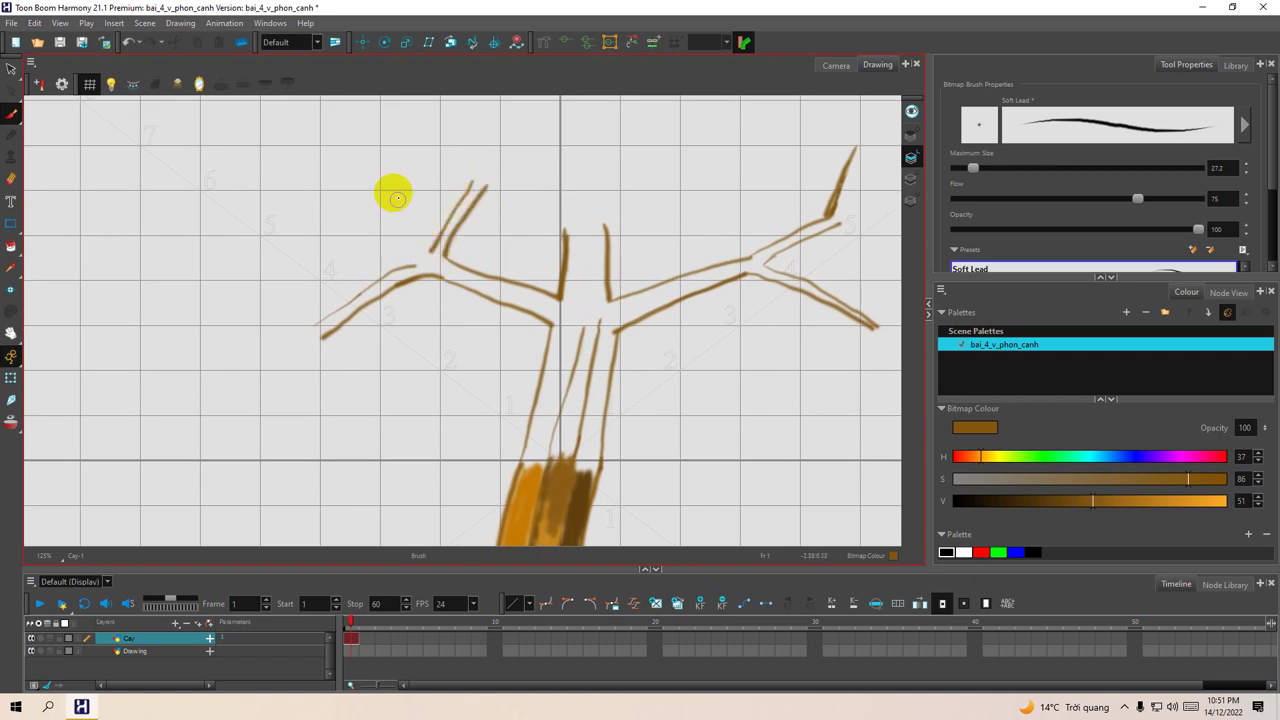
{"action": "left_click_drag", "start_coordinate": [386, 168], "coordinate": [429, 257]}
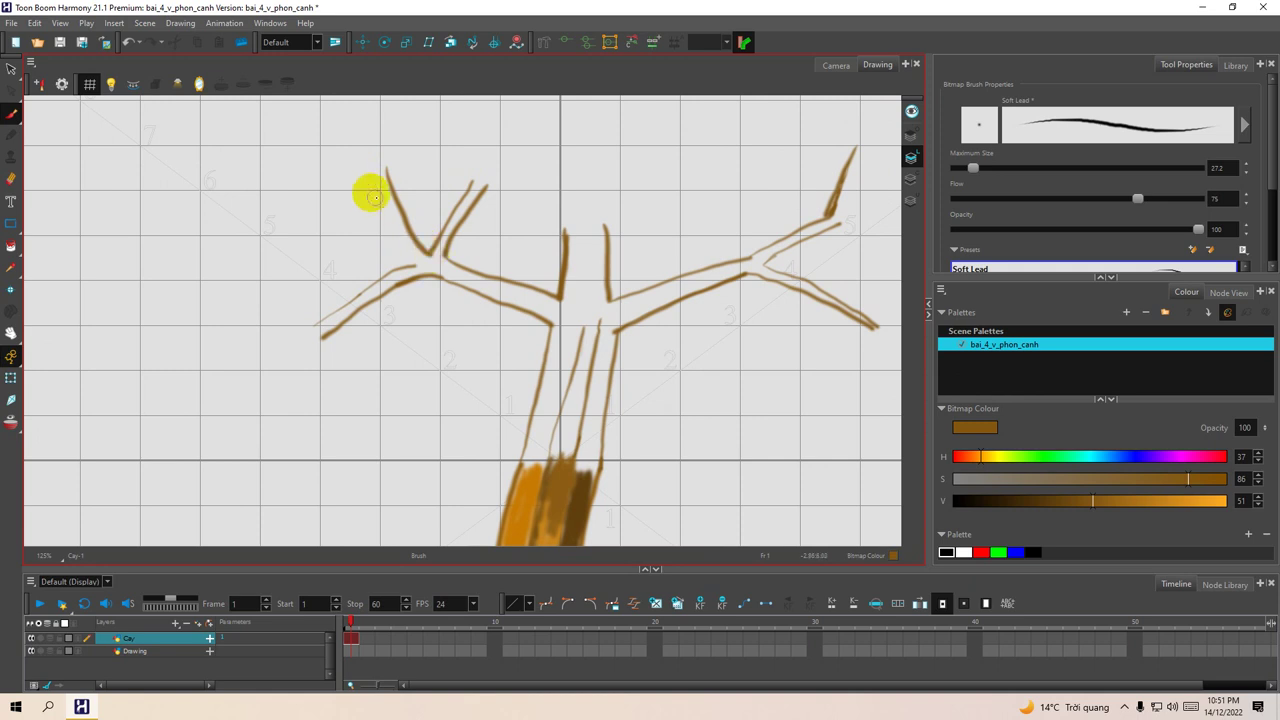
{"action": "left_click_drag", "start_coordinate": [371, 176], "coordinate": [393, 229]}
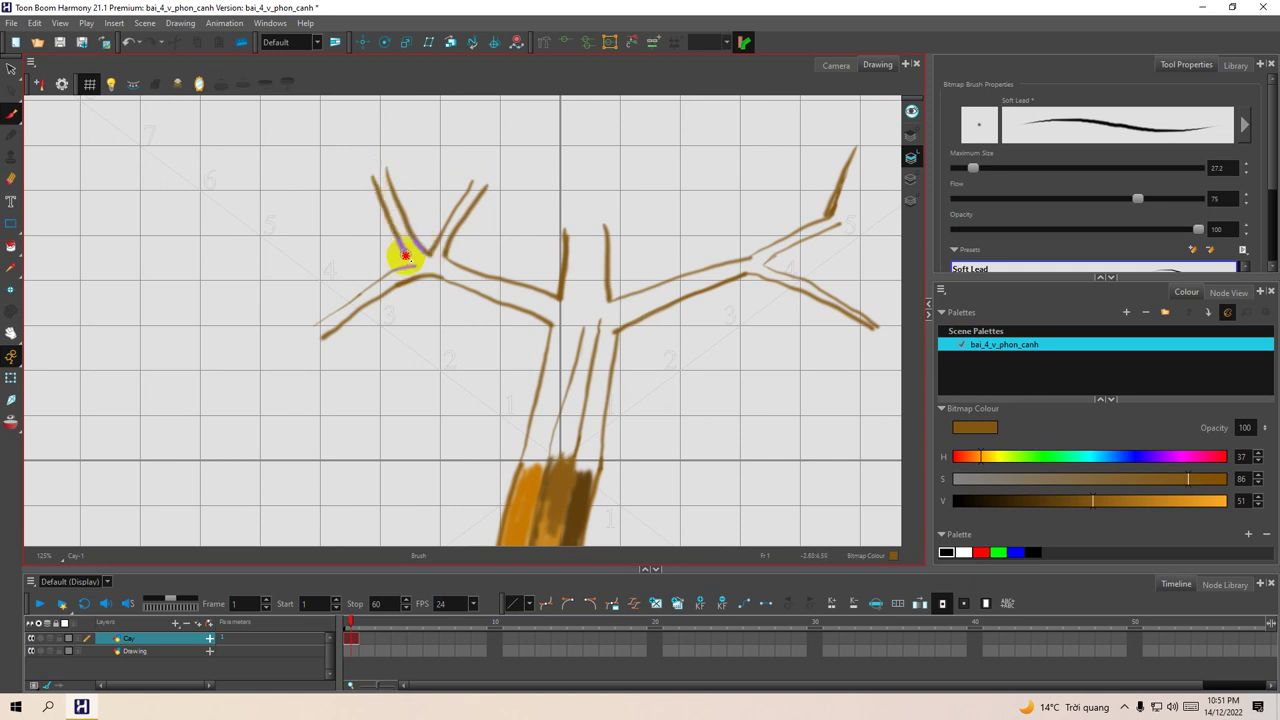
{"action": "mouse_move", "coordinate": [362, 312]}
{"action": "left_mouse_down"}
{"action": "mouse_move", "coordinate": [404, 245]}
{"action": "mouse_move", "coordinate": [366, 253]}
{"action": "mouse_move", "coordinate": [328, 303]}
{"action": "left_mouse_up"}
{"action": "mouse_move", "coordinate": [358, 268]}
{"action": "left_mouse_down"}
{"action": "mouse_move", "coordinate": [328, 302]}
{"action": "mouse_move", "coordinate": [364, 280]}
{"action": "mouse_move", "coordinate": [363, 343]}
{"action": "left_mouse_up"}
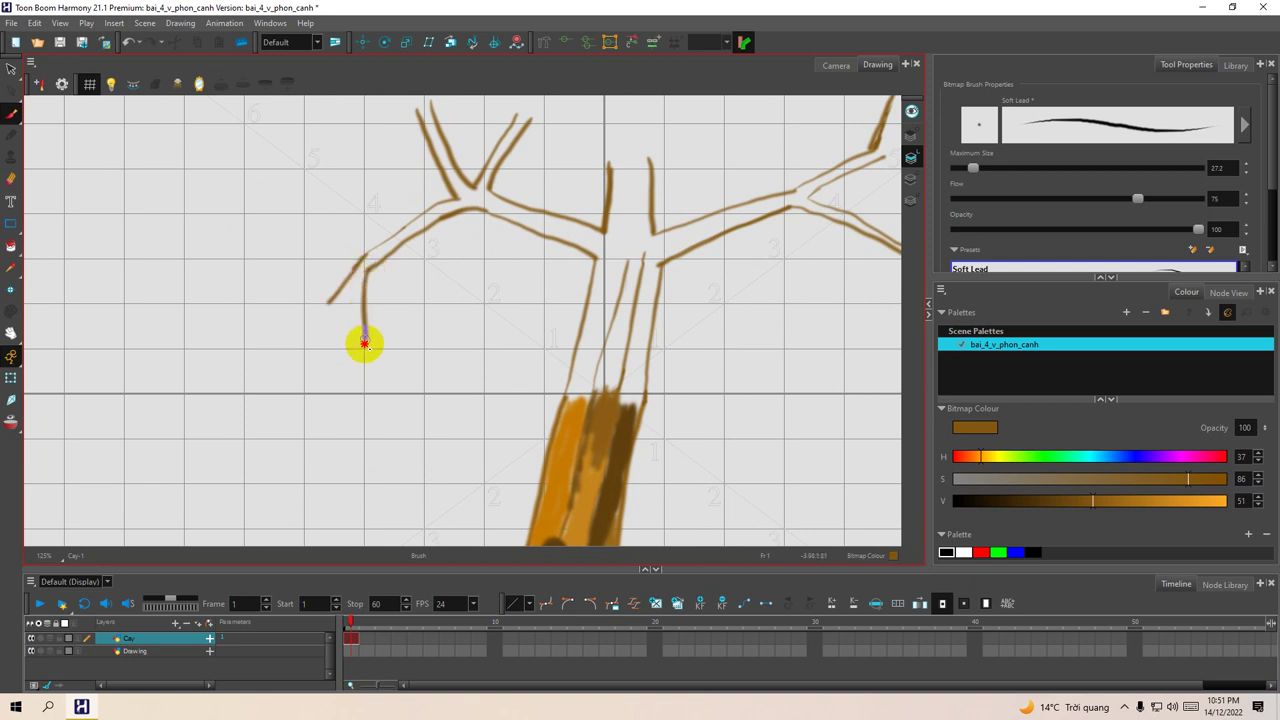
Step: Fill the left branch's downward-sloping twig in brown up to the fork
{"action": "mouse_move", "coordinate": [369, 266]}
{"action": "left_mouse_down"}
{"action": "mouse_move", "coordinate": [322, 316]}
{"action": "mouse_move", "coordinate": [360, 268]}
{"action": "left_mouse_up"}
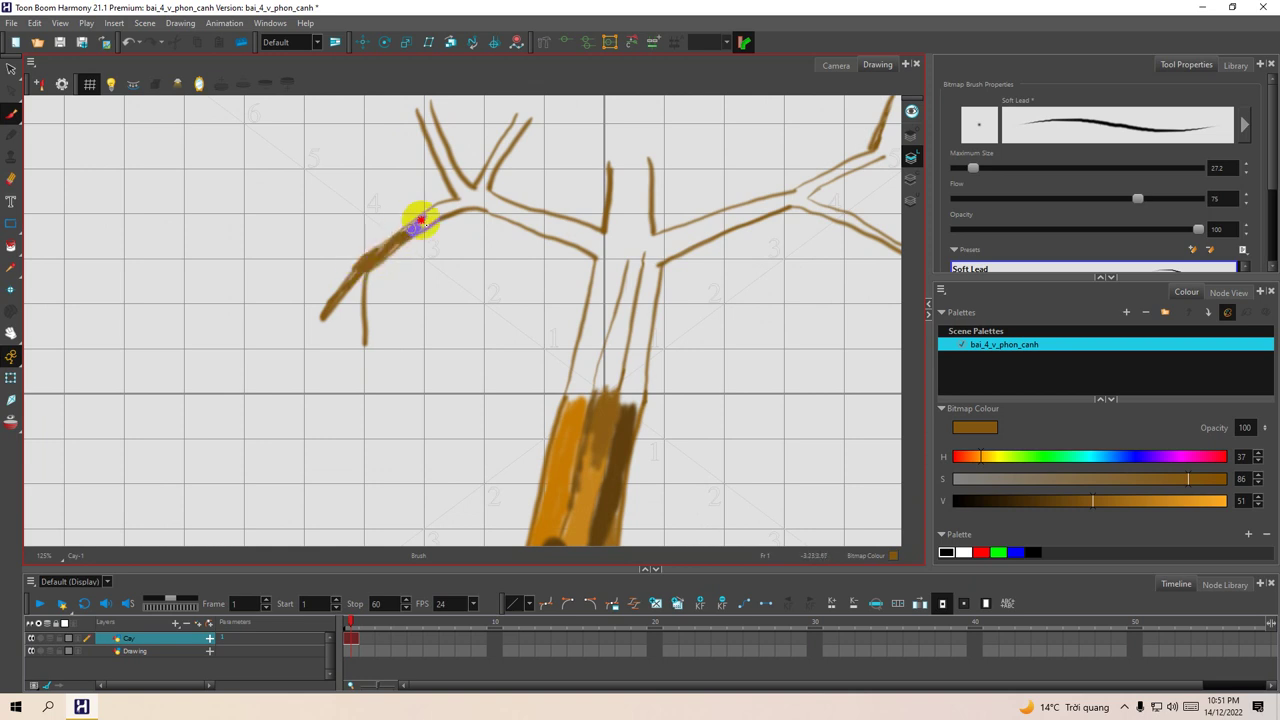
{"action": "mouse_move", "coordinate": [421, 219]}
{"action": "left_mouse_down"}
{"action": "mouse_move", "coordinate": [412, 229]}
{"action": "mouse_move", "coordinate": [426, 228]}
{"action": "mouse_move", "coordinate": [404, 228]}
{"action": "left_mouse_up"}
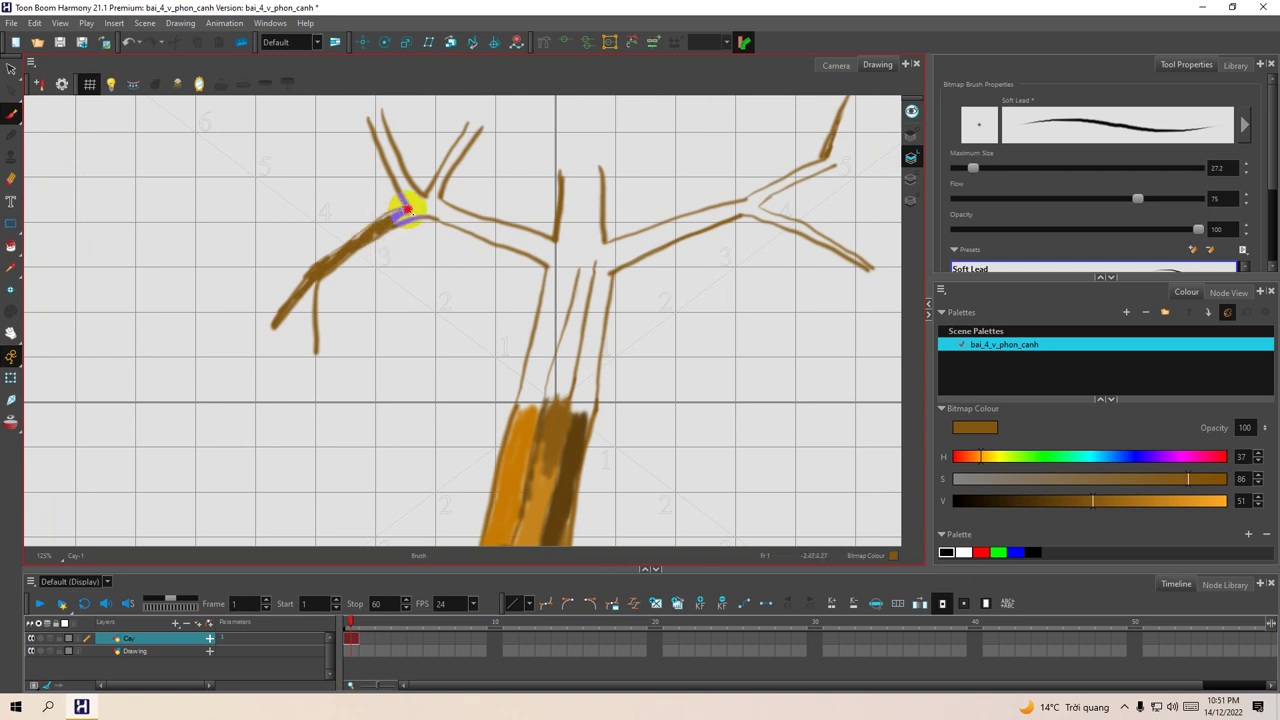
{"action": "left_click_drag", "start_coordinate": [423, 204], "coordinate": [434, 259]}
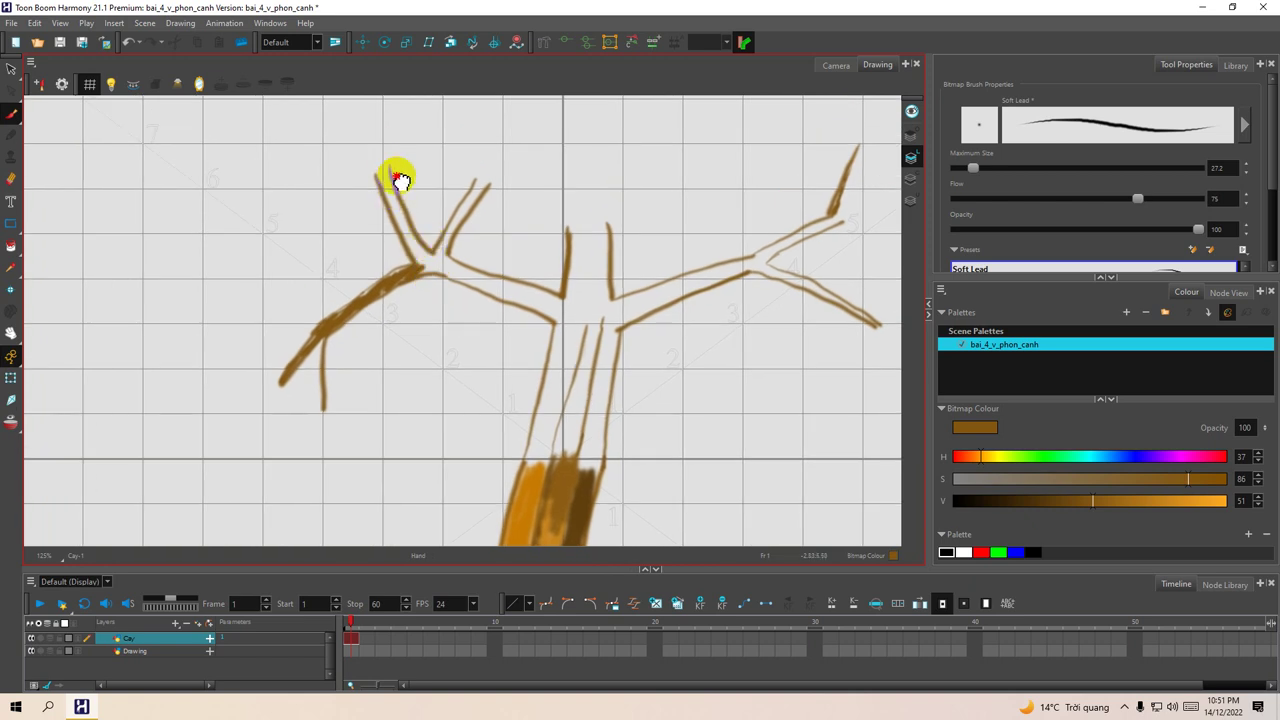
Step: Fill the left fork's two rising twigs, add small offshoots to them, and paint over the joint where they meet
{"action": "left_click_drag", "start_coordinate": [398, 177], "coordinate": [410, 229]}
{"action": "mouse_move", "coordinate": [378, 155]}
{"action": "left_mouse_down"}
{"action": "mouse_move", "coordinate": [403, 217]}
{"action": "mouse_move", "coordinate": [376, 153]}
{"action": "mouse_move", "coordinate": [398, 220]}
{"action": "mouse_move", "coordinate": [386, 216]}
{"action": "mouse_move", "coordinate": [384, 243]}
{"action": "mouse_move", "coordinate": [424, 261]}
{"action": "left_mouse_up"}
{"action": "mouse_move", "coordinate": [389, 213]}
{"action": "left_mouse_down"}
{"action": "mouse_move", "coordinate": [433, 236]}
{"action": "mouse_move", "coordinate": [441, 214]}
{"action": "mouse_move", "coordinate": [423, 193]}
{"action": "mouse_move", "coordinate": [435, 223]}
{"action": "mouse_move", "coordinate": [422, 183]}
{"action": "left_mouse_up"}
{"action": "left_click_drag", "start_coordinate": [455, 262], "coordinate": [406, 212]}
{"action": "mouse_move", "coordinate": [487, 196]}
{"action": "left_mouse_down"}
{"action": "mouse_move", "coordinate": [567, 142]}
{"action": "mouse_move", "coordinate": [494, 199]}
{"action": "mouse_move", "coordinate": [560, 149]}
{"action": "mouse_move", "coordinate": [460, 183]}
{"action": "mouse_move", "coordinate": [471, 189]}
{"action": "mouse_move", "coordinate": [434, 163]}
{"action": "mouse_move", "coordinate": [480, 189]}
{"action": "mouse_move", "coordinate": [449, 163]}
{"action": "mouse_move", "coordinate": [479, 214]}
{"action": "mouse_move", "coordinate": [449, 271]}
{"action": "mouse_move", "coordinate": [481, 203]}
{"action": "mouse_move", "coordinate": [446, 268]}
{"action": "mouse_move", "coordinate": [426, 233]}
{"action": "mouse_move", "coordinate": [430, 246]}
{"action": "left_mouse_up"}
{"action": "mouse_move", "coordinate": [356, 166]}
{"action": "left_mouse_down"}
{"action": "mouse_move", "coordinate": [362, 186]}
{"action": "mouse_move", "coordinate": [347, 158]}
{"action": "mouse_move", "coordinate": [389, 243]}
{"action": "left_mouse_up"}
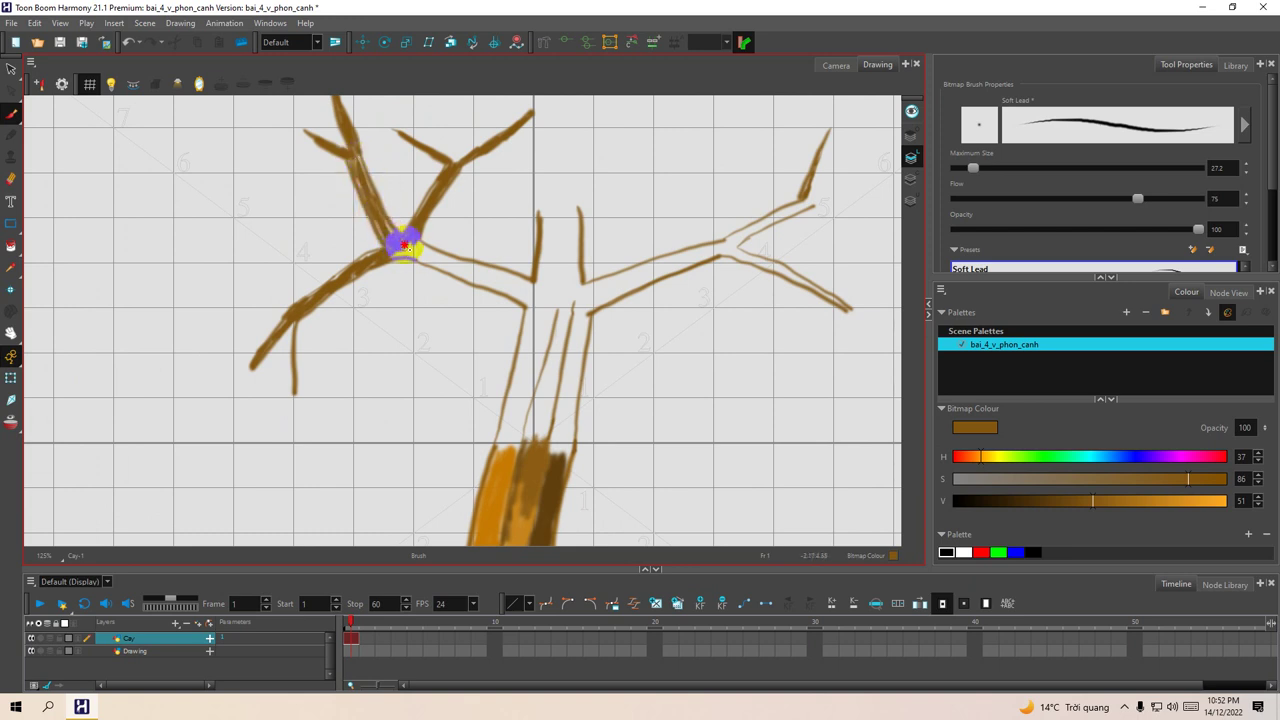
{"action": "left_click_drag", "start_coordinate": [413, 244], "coordinate": [361, 209]}
Step: Paint the trunk extension's two left strips in lighter browns, using colour value 89 for the outer one
{"action": "mouse_move", "coordinate": [497, 295]}
{"action": "left_mouse_down"}
{"action": "mouse_move", "coordinate": [471, 227]}
{"action": "mouse_move", "coordinate": [457, 230]}
{"action": "mouse_move", "coordinate": [434, 349]}
{"action": "mouse_move", "coordinate": [471, 194]}
{"action": "mouse_move", "coordinate": [443, 311]}
{"action": "left_mouse_up"}
{"action": "left_click", "coordinate": [1142, 501]}
{"action": "left_click_drag", "start_coordinate": [1171, 497], "coordinate": [1200, 497]}
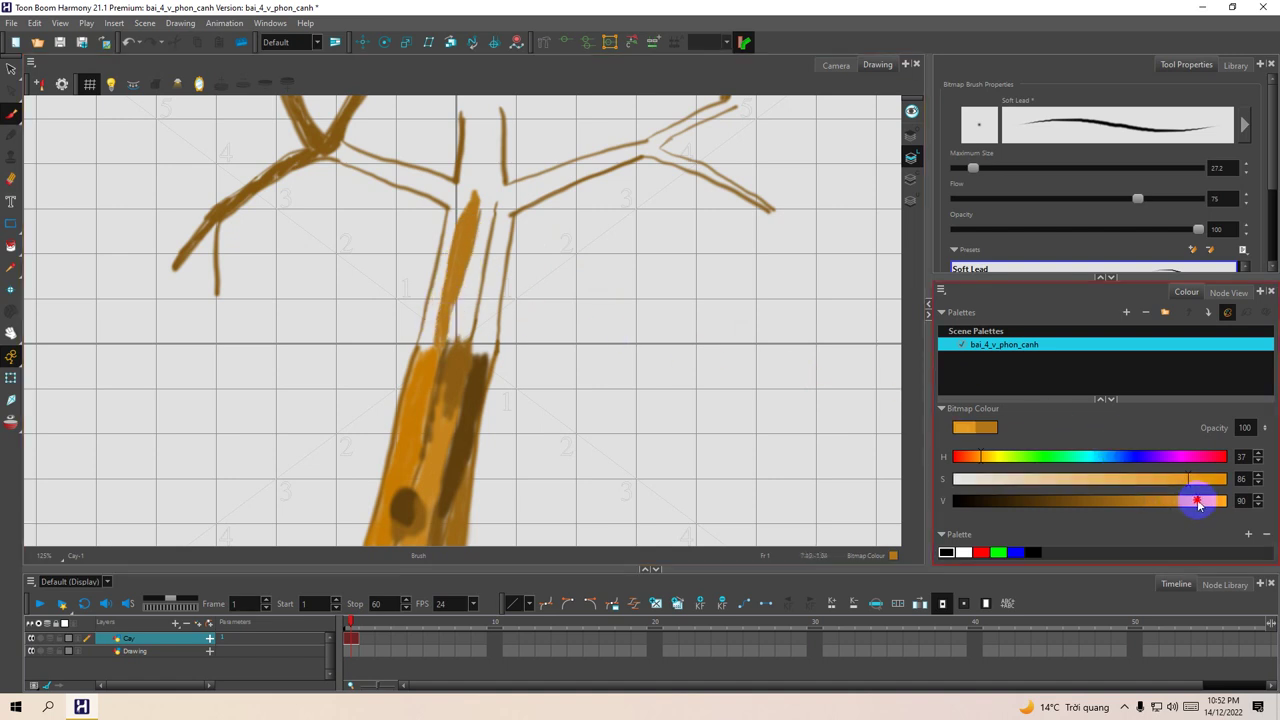
{"action": "mouse_move", "coordinate": [453, 293]}
{"action": "left_mouse_down"}
{"action": "mouse_move", "coordinate": [450, 228]}
{"action": "mouse_move", "coordinate": [428, 346]}
{"action": "mouse_move", "coordinate": [457, 206]}
{"action": "mouse_move", "coordinate": [451, 222]}
{"action": "left_mouse_up"}
{"action": "scroll", "coordinate": [470, 258], "scroll_direction": "down", "scroll_amount": 2}
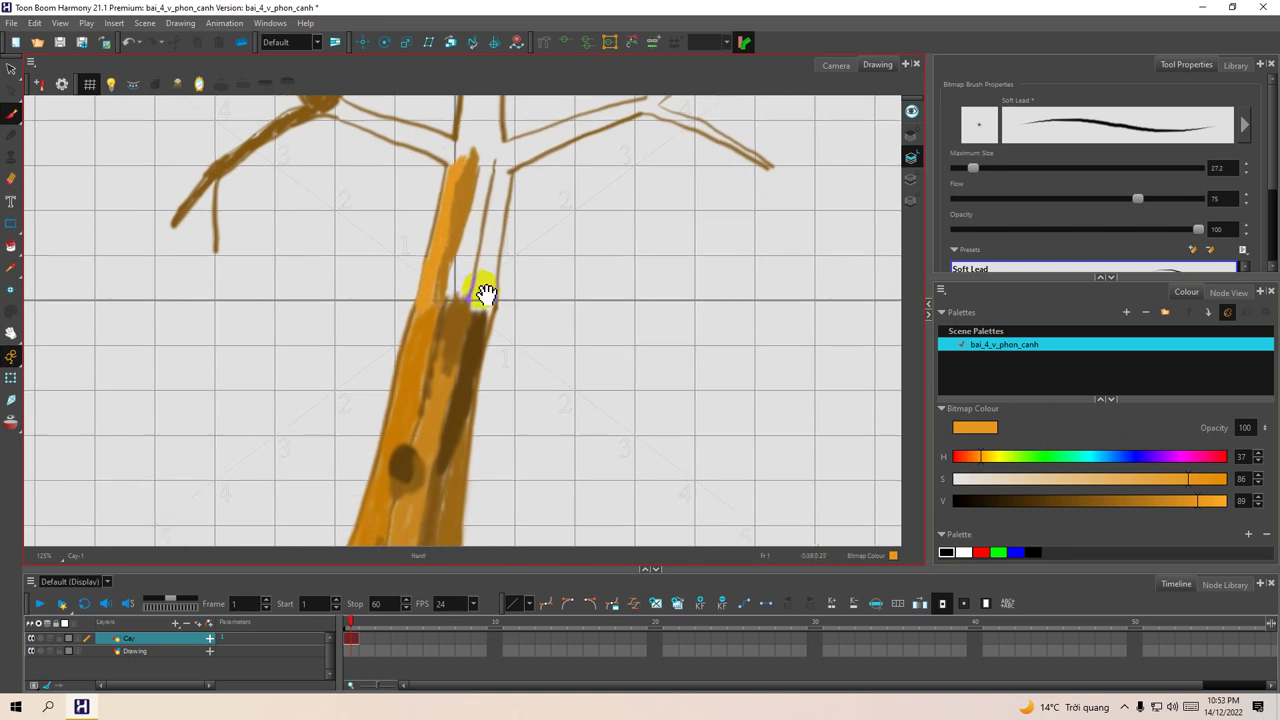
Step: Set the bitmap colour's value to 46 and paint the dark strip right of centre on the trunk extension
{"action": "left_click_drag", "start_coordinate": [1072, 503], "coordinate": [1080, 500]}
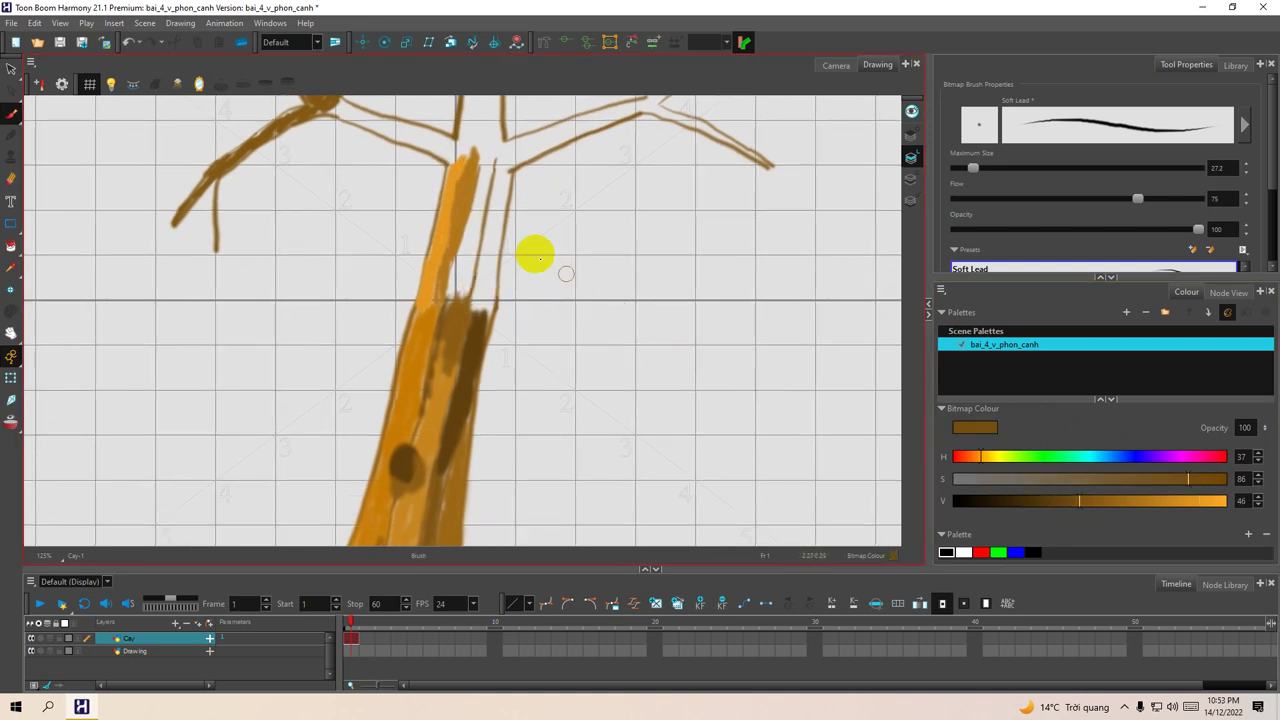
{"action": "mouse_move", "coordinate": [466, 171]}
{"action": "left_mouse_down"}
{"action": "mouse_move", "coordinate": [487, 173]}
{"action": "mouse_move", "coordinate": [482, 188]}
{"action": "left_mouse_up"}
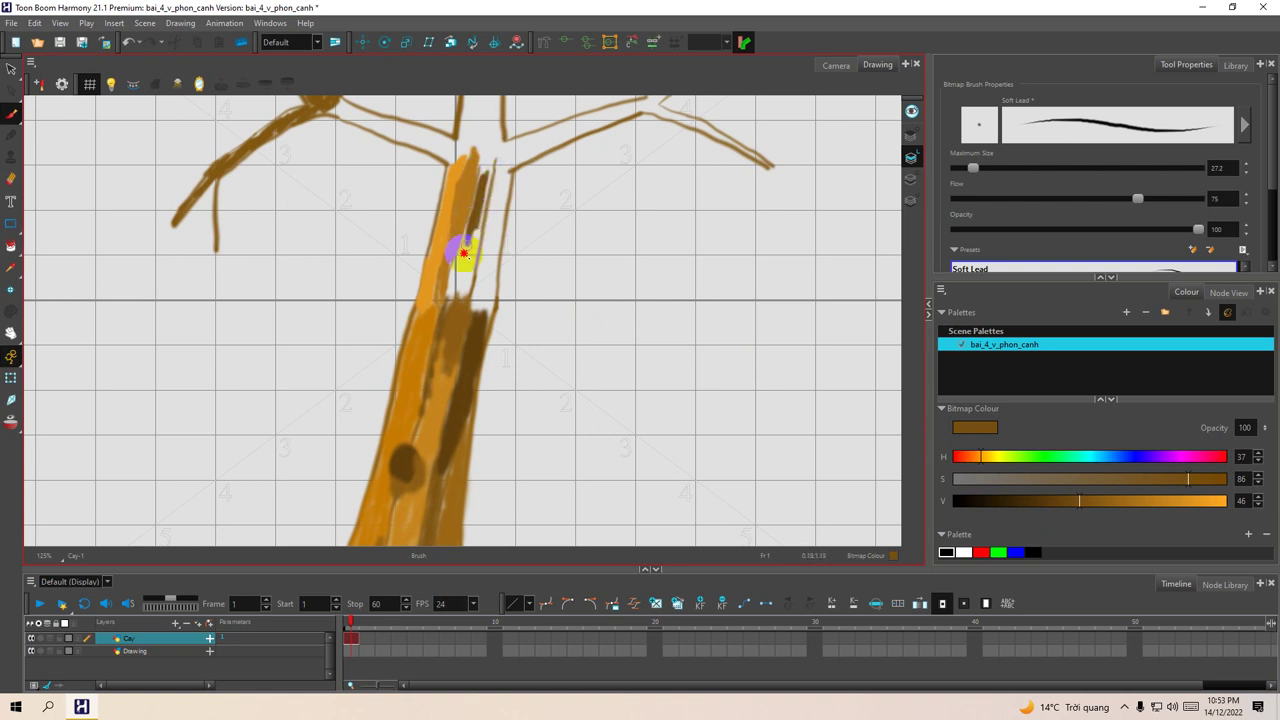
{"action": "mouse_move", "coordinate": [478, 228]}
{"action": "left_mouse_down"}
{"action": "mouse_move", "coordinate": [466, 287]}
{"action": "mouse_move", "coordinate": [451, 291]}
{"action": "mouse_move", "coordinate": [470, 268]}
{"action": "mouse_move", "coordinate": [449, 291]}
{"action": "mouse_move", "coordinate": [486, 163]}
{"action": "mouse_move", "coordinate": [484, 192]}
{"action": "left_mouse_up"}
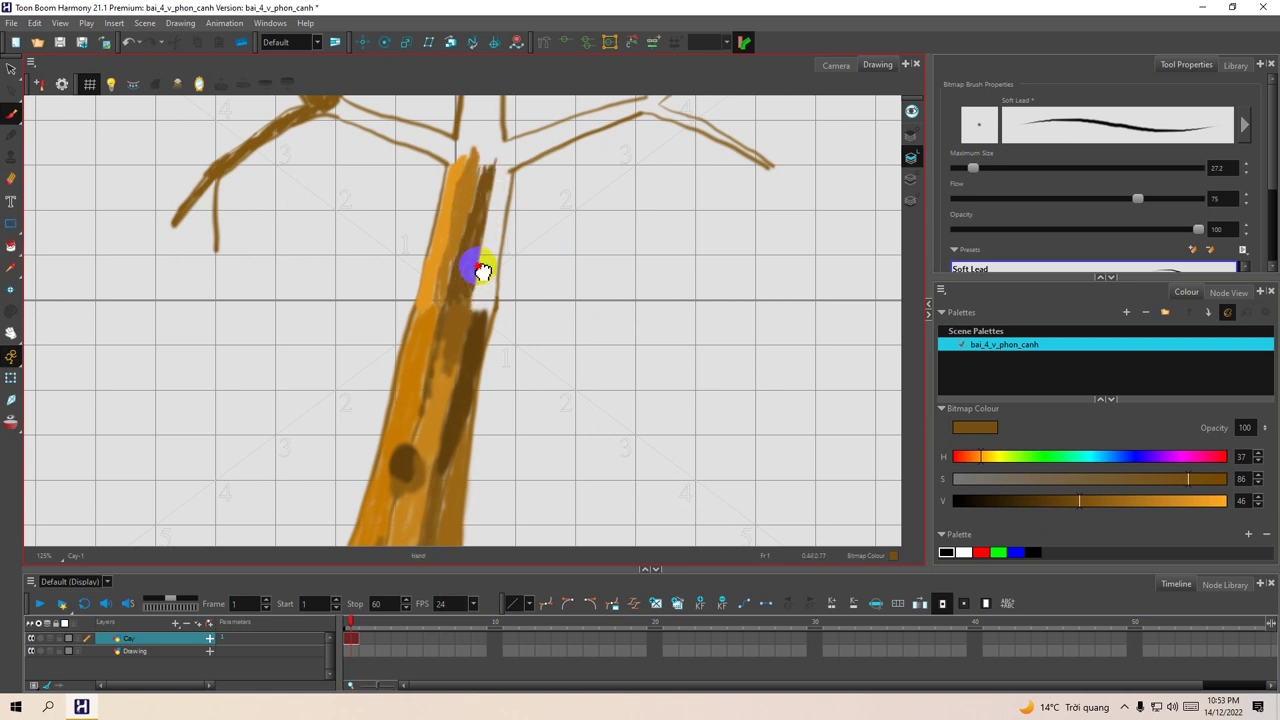
Step: Set the bitmap colour's value to 64 and fill the trunk extension's outer right strip up to the right branch
{"action": "key", "text": "space"}
{"action": "left_click_drag", "start_coordinate": [482, 267], "coordinate": [437, 229]}
{"action": "left_click_drag", "start_coordinate": [437, 355], "coordinate": [446, 213]}
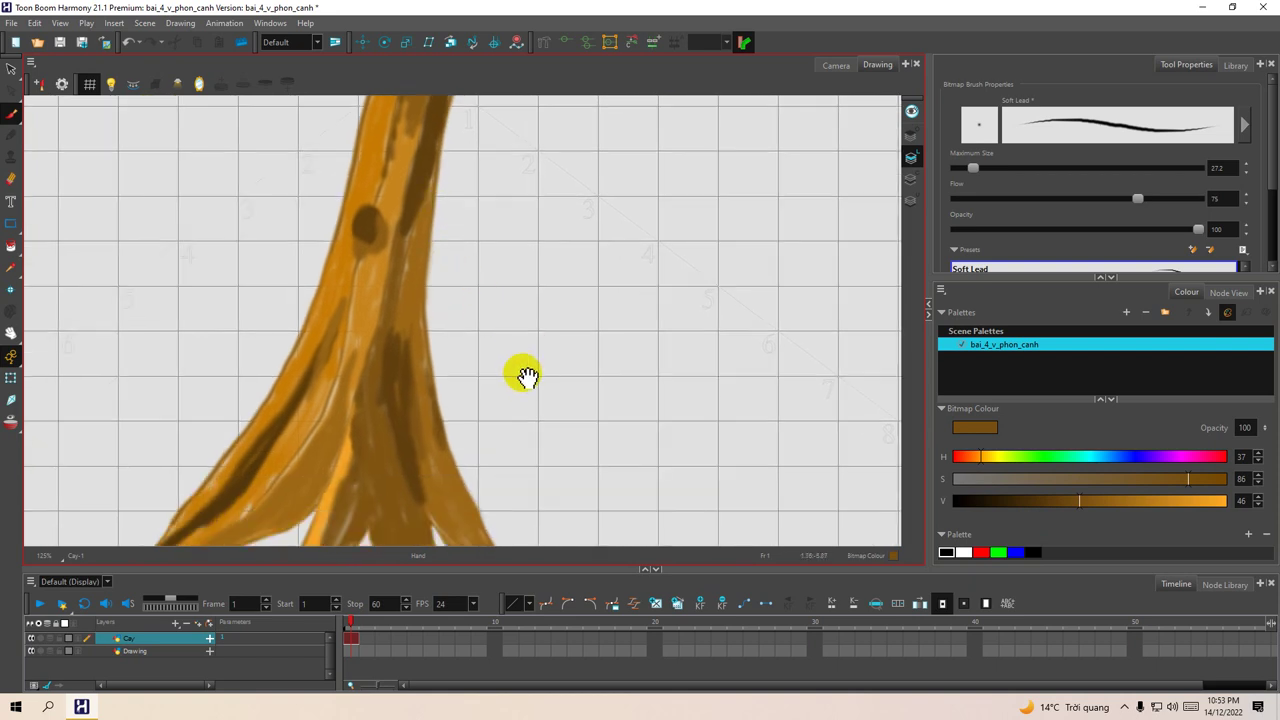
{"action": "left_click_drag", "start_coordinate": [528, 377], "coordinate": [550, 399]}
{"action": "left_click", "coordinate": [1128, 501]}
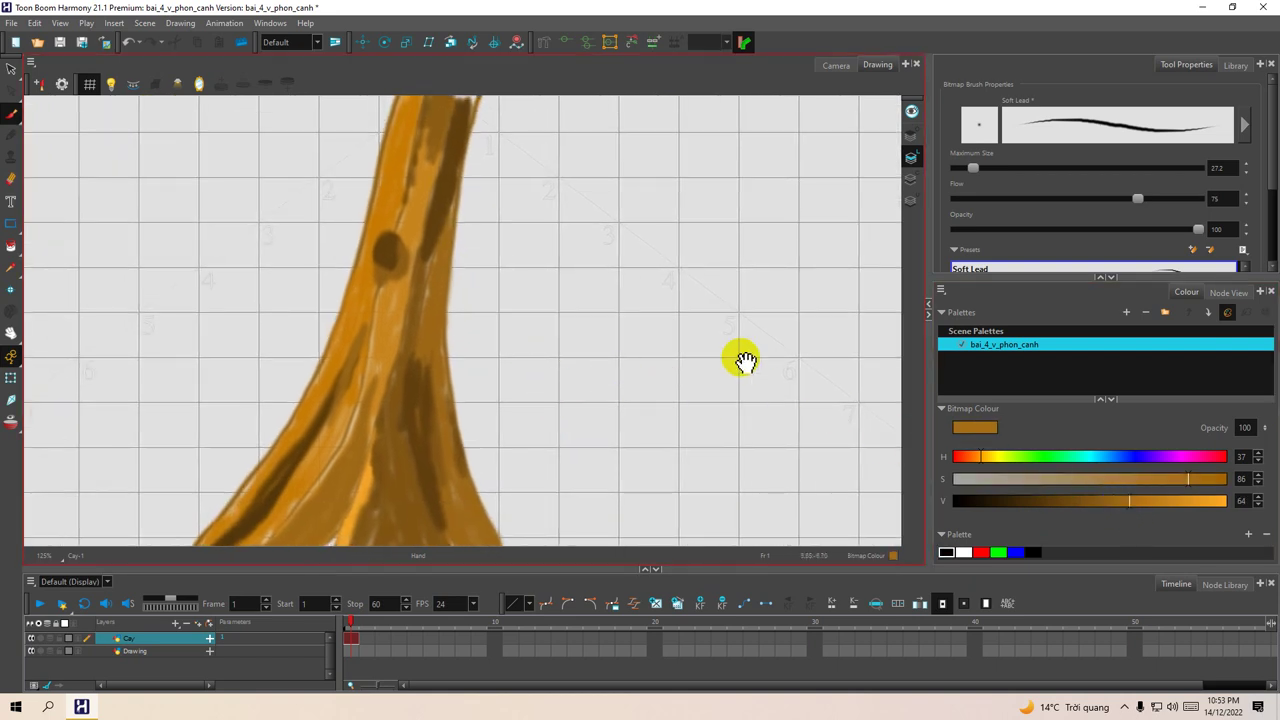
{"action": "left_click_drag", "start_coordinate": [514, 180], "coordinate": [537, 320]}
{"action": "mouse_move", "coordinate": [504, 156]}
{"action": "left_mouse_down"}
{"action": "mouse_move", "coordinate": [501, 193]}
{"action": "mouse_move", "coordinate": [494, 157]}
{"action": "left_mouse_up"}
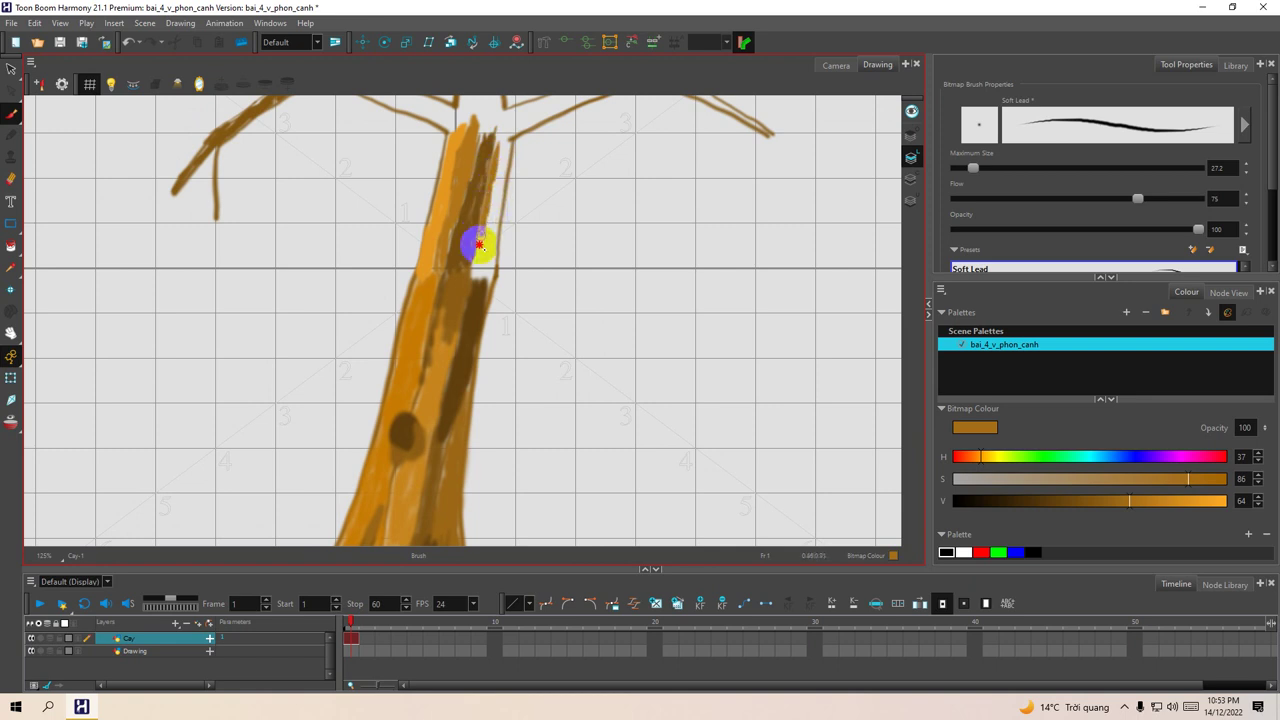
{"action": "mouse_move", "coordinate": [481, 268]}
{"action": "left_mouse_down"}
{"action": "mouse_move", "coordinate": [471, 243]}
{"action": "mouse_move", "coordinate": [477, 274]}
{"action": "mouse_move", "coordinate": [486, 143]}
{"action": "mouse_move", "coordinate": [496, 244]}
{"action": "left_mouse_up"}
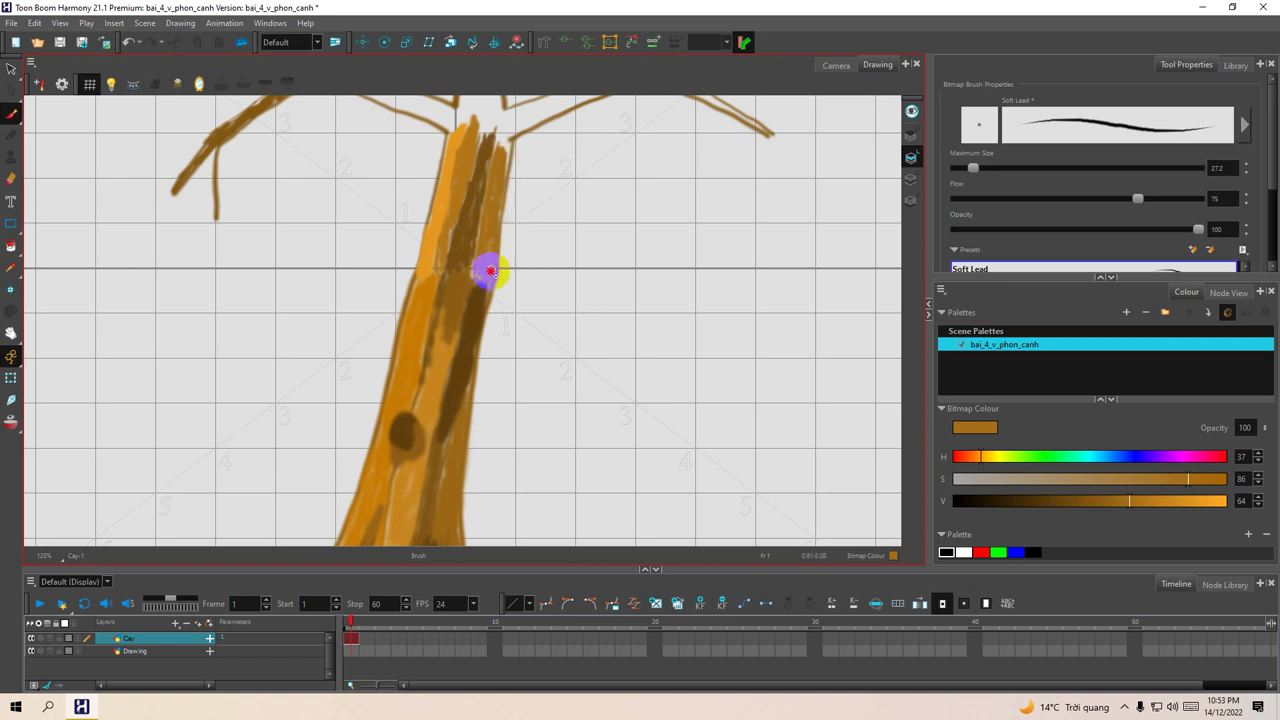
{"action": "mouse_move", "coordinate": [472, 261]}
{"action": "left_mouse_down"}
{"action": "mouse_move", "coordinate": [480, 277]}
{"action": "mouse_move", "coordinate": [500, 135]}
{"action": "left_mouse_up"}
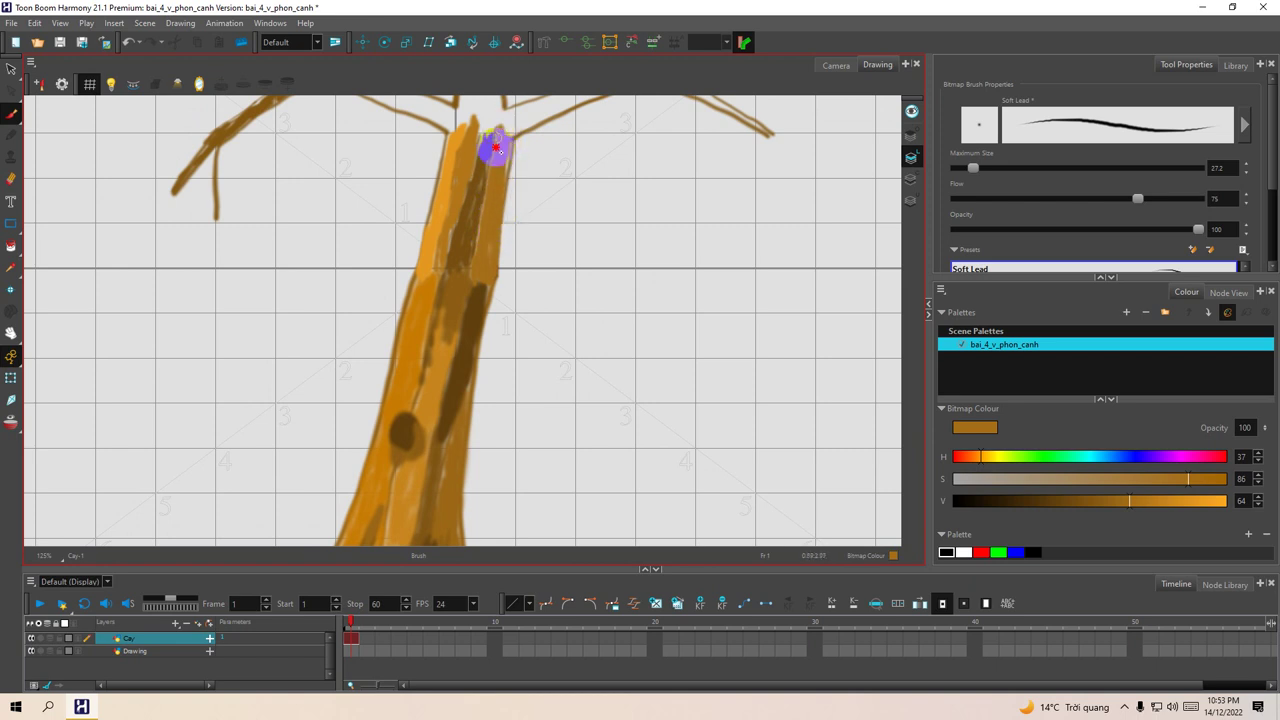
{"action": "left_click_drag", "start_coordinate": [510, 140], "coordinate": [500, 249]}
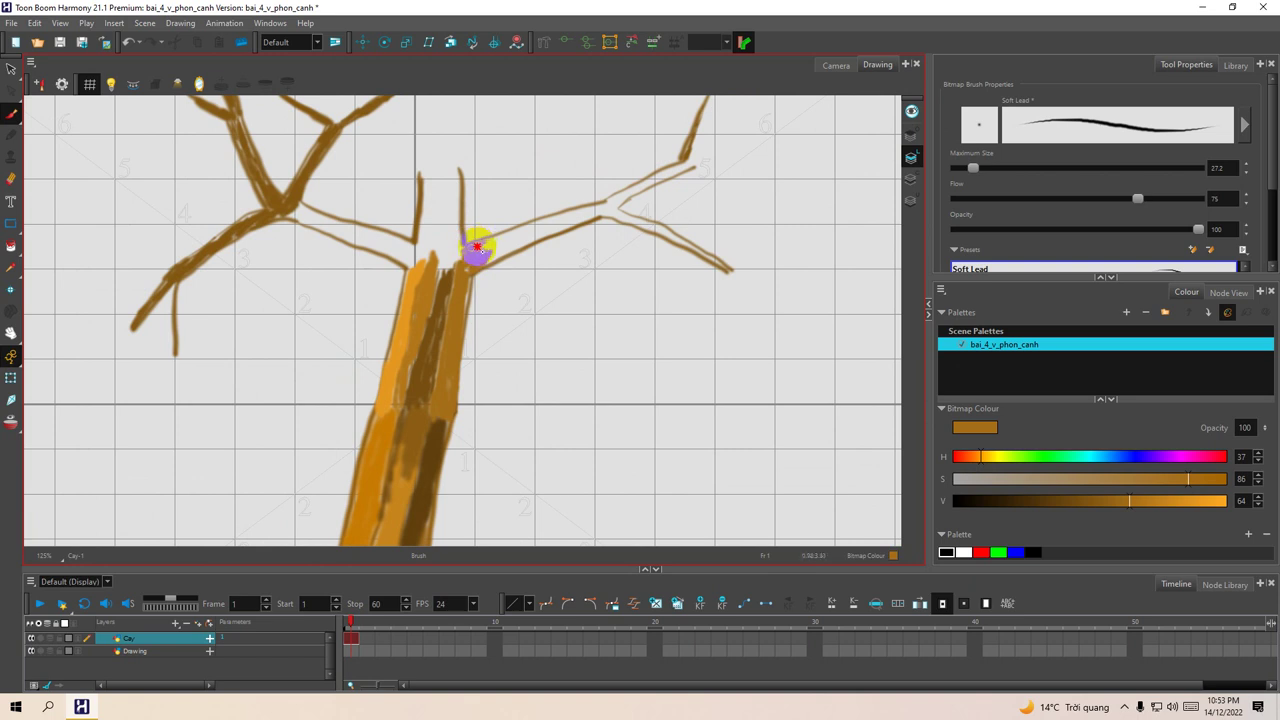
Step: Fill the right branch and both of its fork twigs with the same brown
{"action": "mouse_move", "coordinate": [512, 234]}
{"action": "left_mouse_down"}
{"action": "mouse_move", "coordinate": [473, 226]}
{"action": "mouse_move", "coordinate": [434, 240]}
{"action": "mouse_move", "coordinate": [526, 200]}
{"action": "mouse_move", "coordinate": [504, 206]}
{"action": "left_mouse_up"}
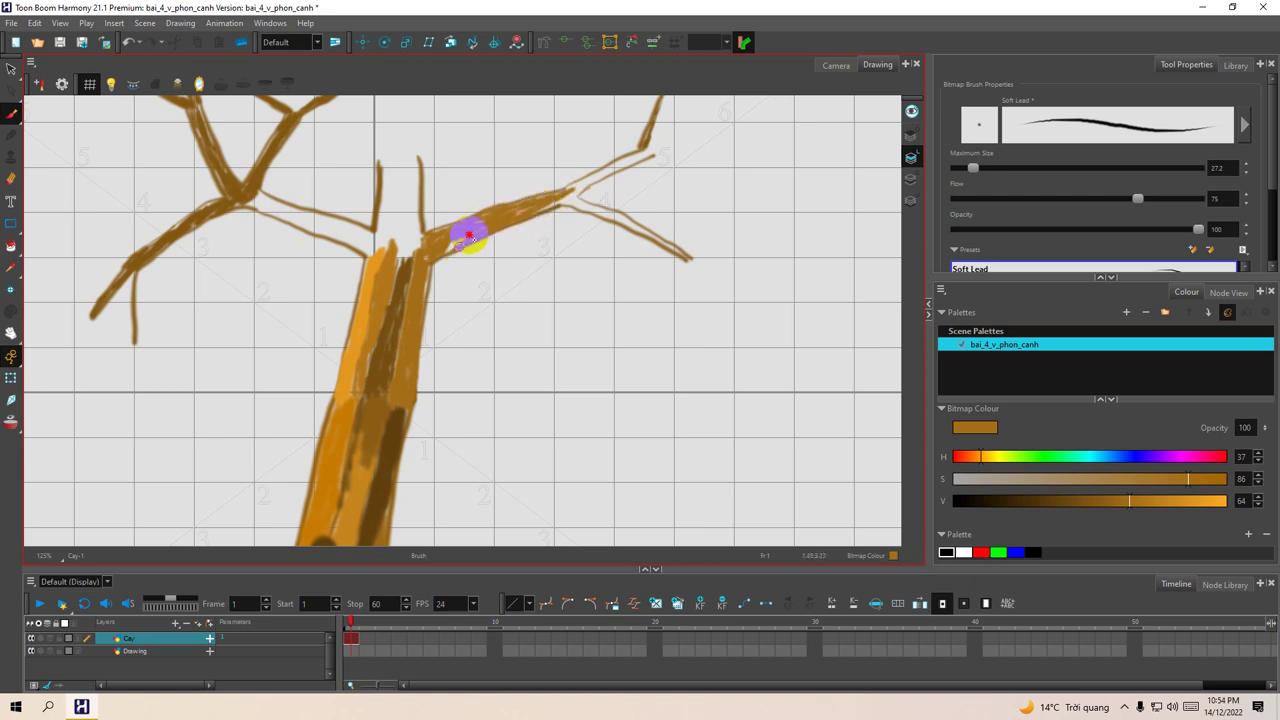
{"action": "left_click_drag", "start_coordinate": [469, 235], "coordinate": [445, 247]}
{"action": "left_click_drag", "start_coordinate": [566, 189], "coordinate": [430, 254]}
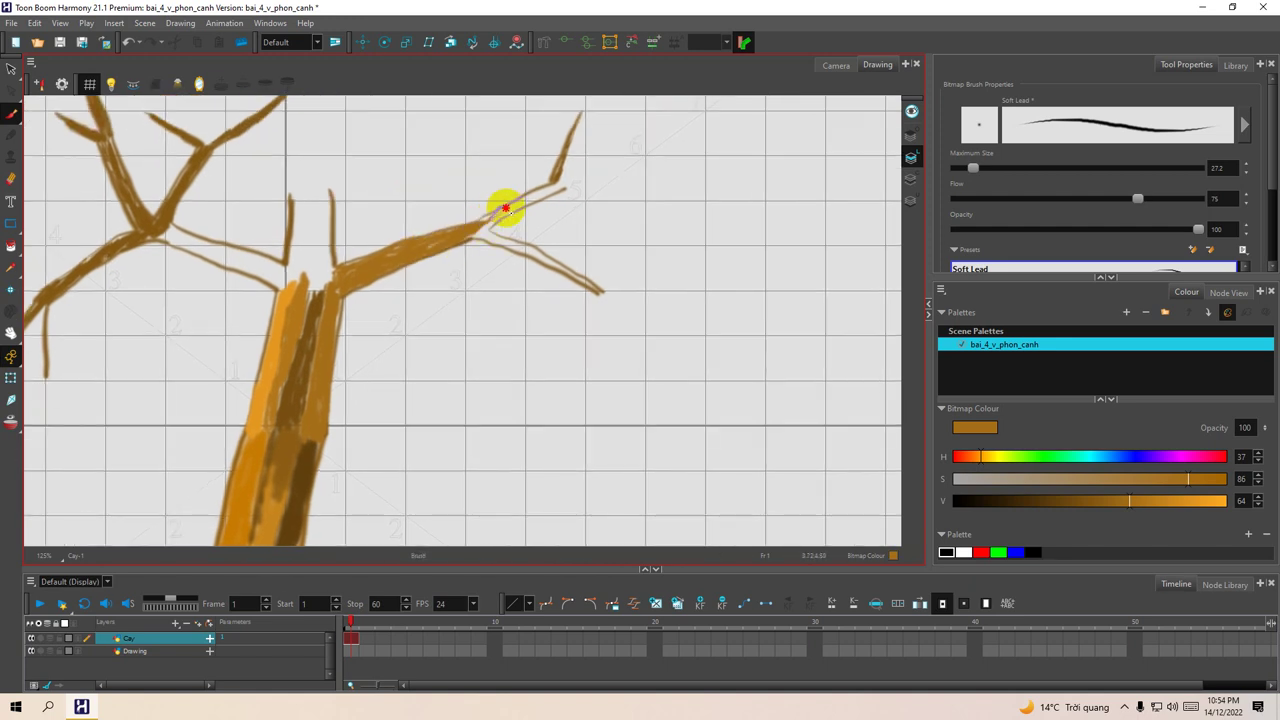
{"action": "mouse_move", "coordinate": [493, 219]}
{"action": "left_mouse_down"}
{"action": "mouse_move", "coordinate": [556, 190]}
{"action": "mouse_move", "coordinate": [459, 222]}
{"action": "left_mouse_up"}
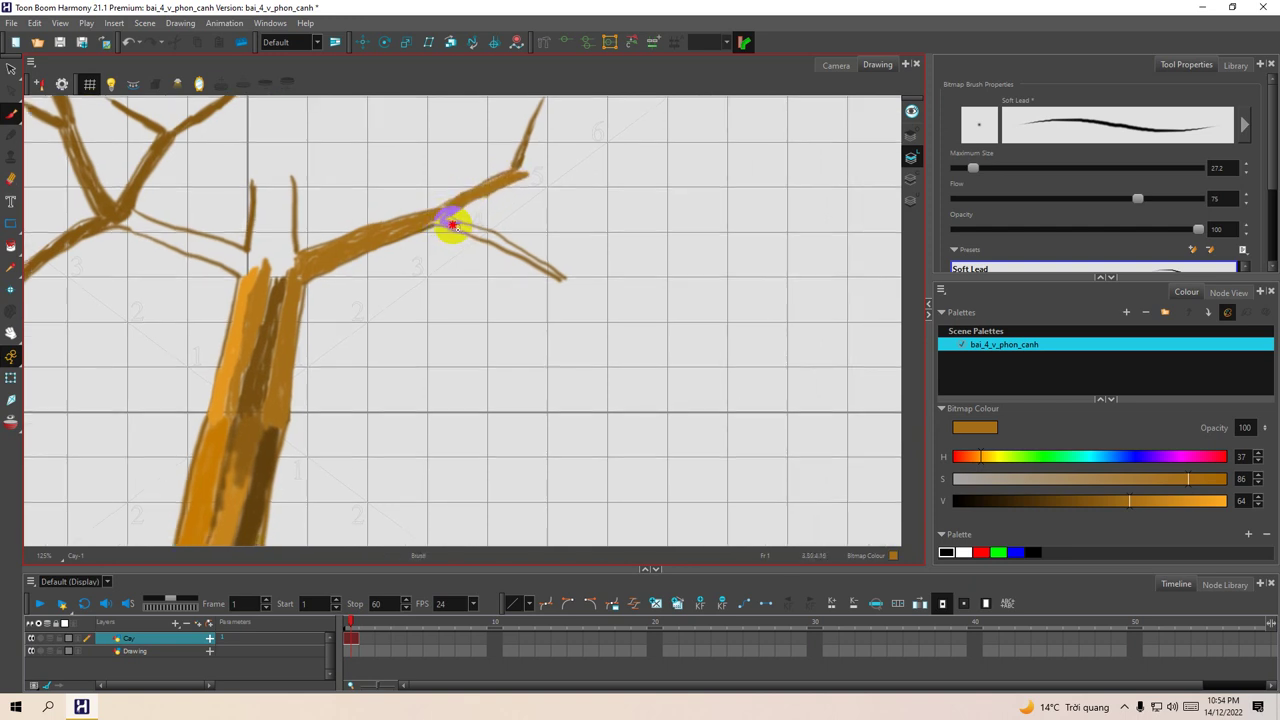
{"action": "mouse_move", "coordinate": [447, 218]}
{"action": "left_mouse_down"}
{"action": "mouse_move", "coordinate": [470, 215]}
{"action": "mouse_move", "coordinate": [466, 240]}
{"action": "mouse_move", "coordinate": [467, 229]}
{"action": "mouse_move", "coordinate": [417, 230]}
{"action": "mouse_move", "coordinate": [382, 308]}
{"action": "left_mouse_up"}
{"action": "mouse_move", "coordinate": [407, 262]}
{"action": "left_mouse_down"}
{"action": "mouse_move", "coordinate": [381, 286]}
{"action": "mouse_move", "coordinate": [378, 275]}
{"action": "mouse_move", "coordinate": [409, 251]}
{"action": "mouse_move", "coordinate": [359, 327]}
{"action": "mouse_move", "coordinate": [382, 308]}
{"action": "left_mouse_up"}
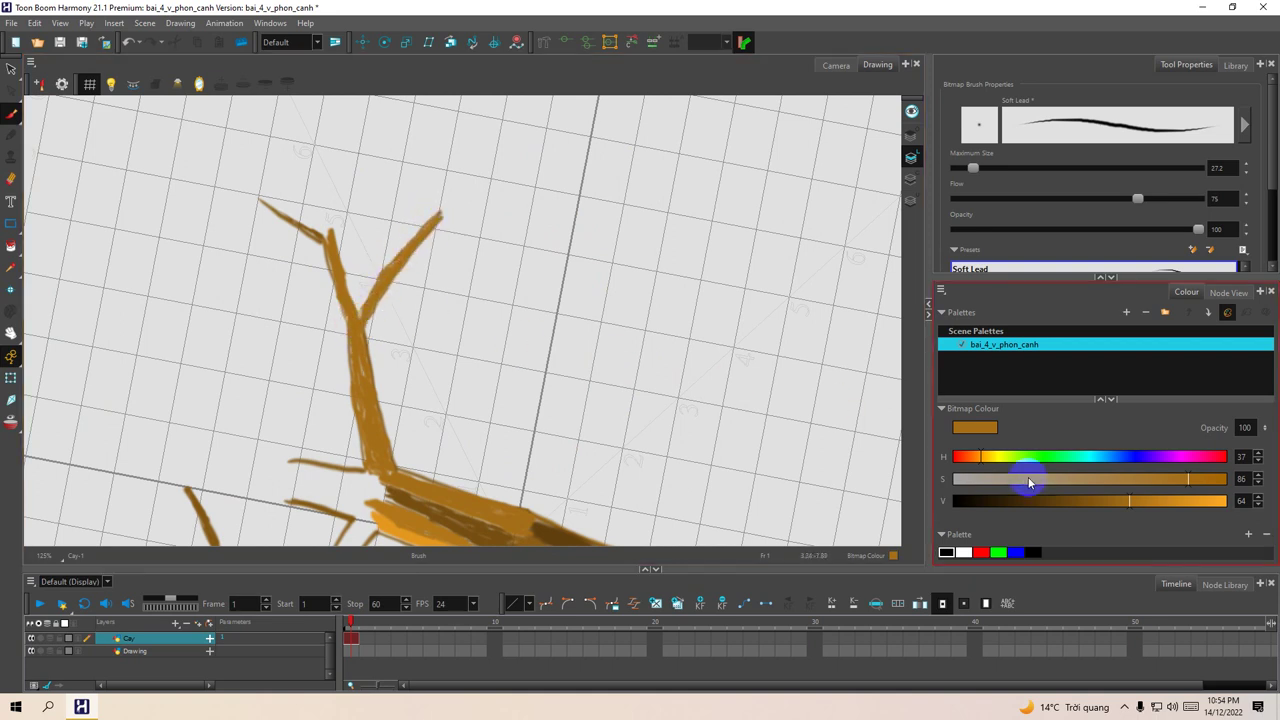
Step: Set the bitmap colour's value to 54 and shade the right branch around its fork
{"action": "left_click", "coordinate": [1100, 500]}
{"action": "mouse_move", "coordinate": [395, 262]}
{"action": "left_mouse_down"}
{"action": "mouse_move", "coordinate": [357, 316]}
{"action": "mouse_move", "coordinate": [362, 306]}
{"action": "left_mouse_up"}
{"action": "mouse_move", "coordinate": [398, 262]}
{"action": "left_mouse_down"}
{"action": "mouse_move", "coordinate": [386, 273]}
{"action": "mouse_move", "coordinate": [428, 225]}
{"action": "left_mouse_up"}
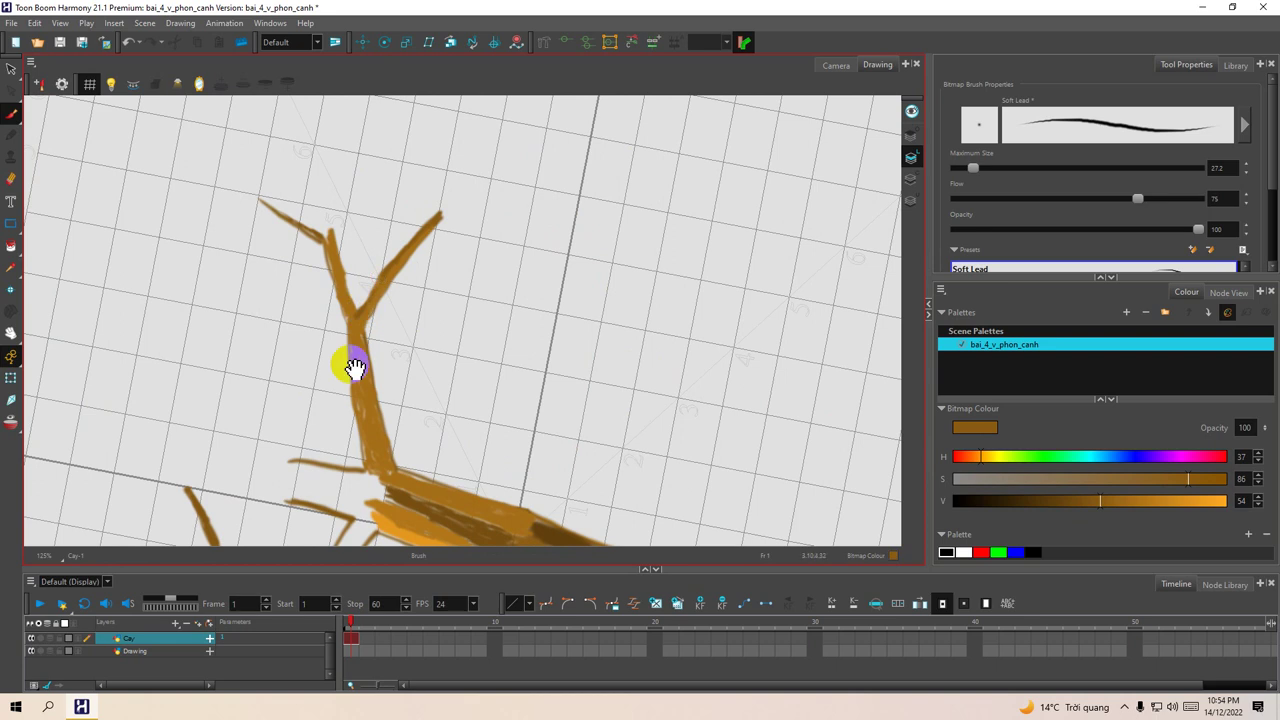
Step: Set the bitmap colour's value to 49 and fill the left branch between the trunk and its fork
{"action": "left_click_drag", "start_coordinate": [330, 452], "coordinate": [393, 264]}
{"action": "mouse_move", "coordinate": [392, 324]}
{"action": "left_mouse_down"}
{"action": "mouse_move", "coordinate": [401, 350]}
{"action": "mouse_move", "coordinate": [438, 345]}
{"action": "left_mouse_up"}
{"action": "scroll", "coordinate": [451, 343], "scroll_direction": "down", "scroll_amount": 1}
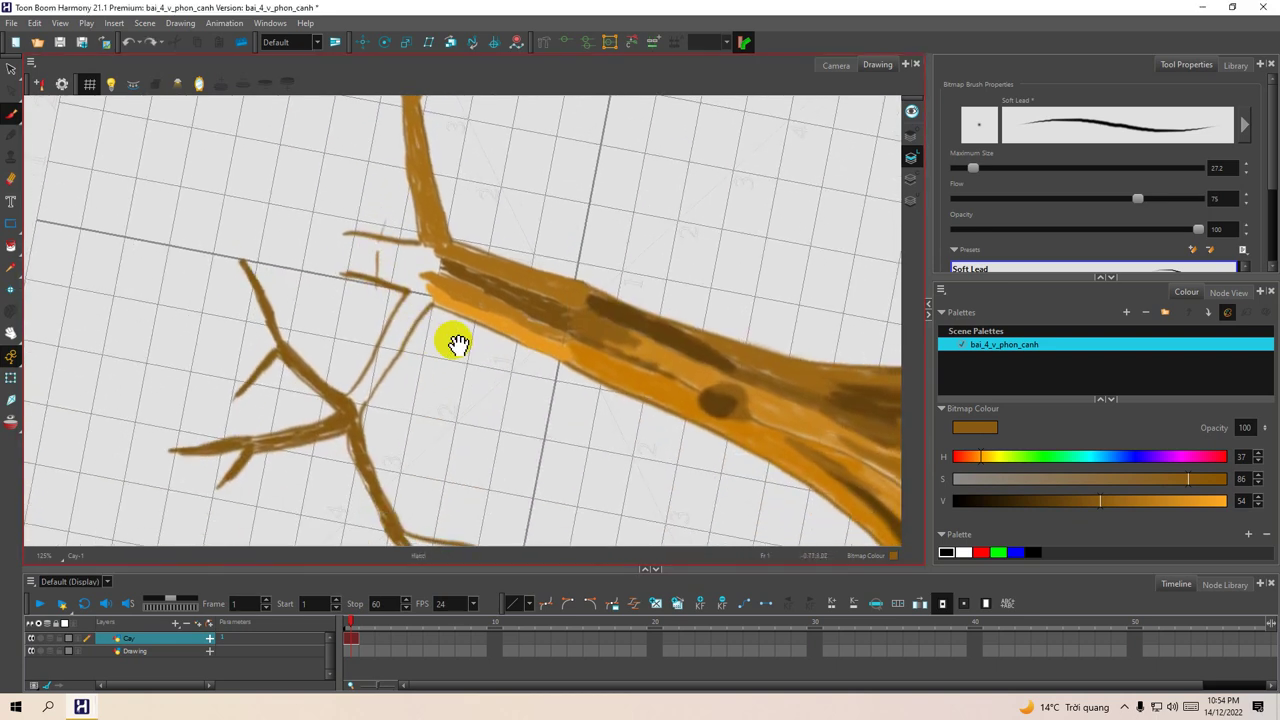
{"action": "left_click_drag", "start_coordinate": [1083, 503], "coordinate": [1086, 503]}
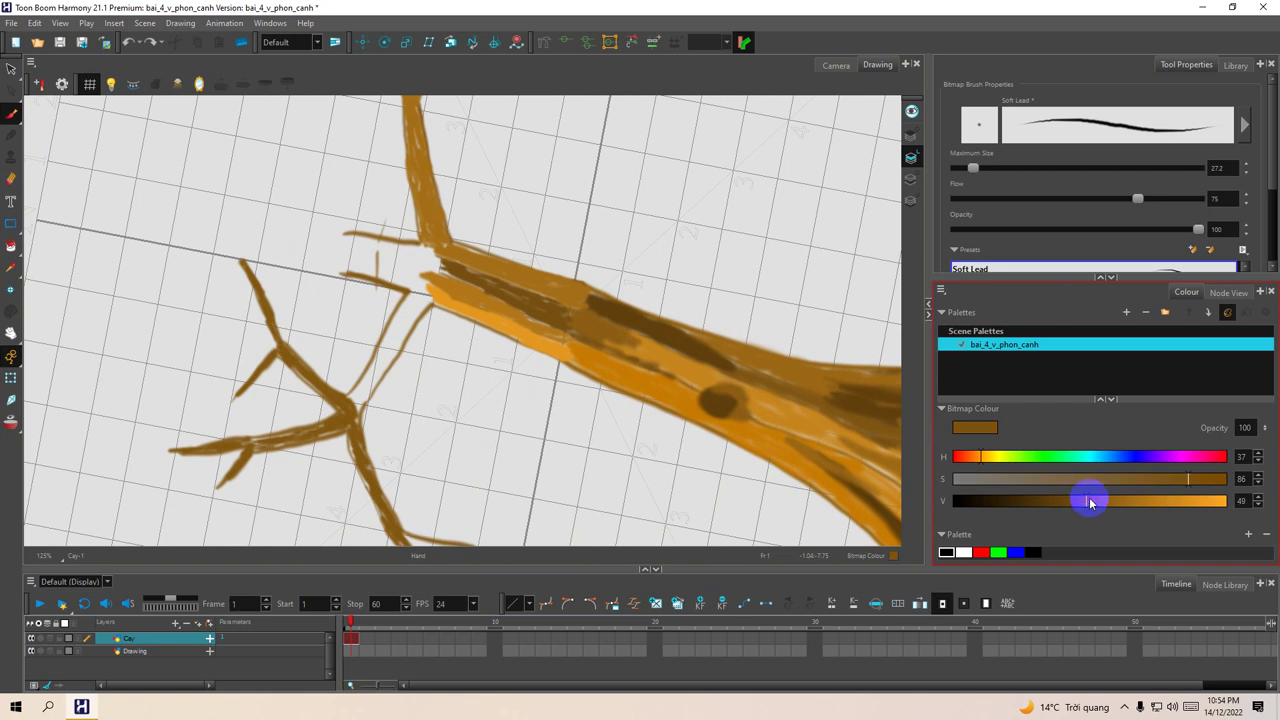
{"action": "mouse_move", "coordinate": [426, 299]}
{"action": "left_mouse_down"}
{"action": "mouse_move", "coordinate": [432, 315]}
{"action": "mouse_move", "coordinate": [412, 312]}
{"action": "mouse_move", "coordinate": [362, 383]}
{"action": "mouse_move", "coordinate": [409, 334]}
{"action": "mouse_move", "coordinate": [429, 286]}
{"action": "mouse_move", "coordinate": [345, 398]}
{"action": "mouse_move", "coordinate": [406, 302]}
{"action": "left_mouse_up"}
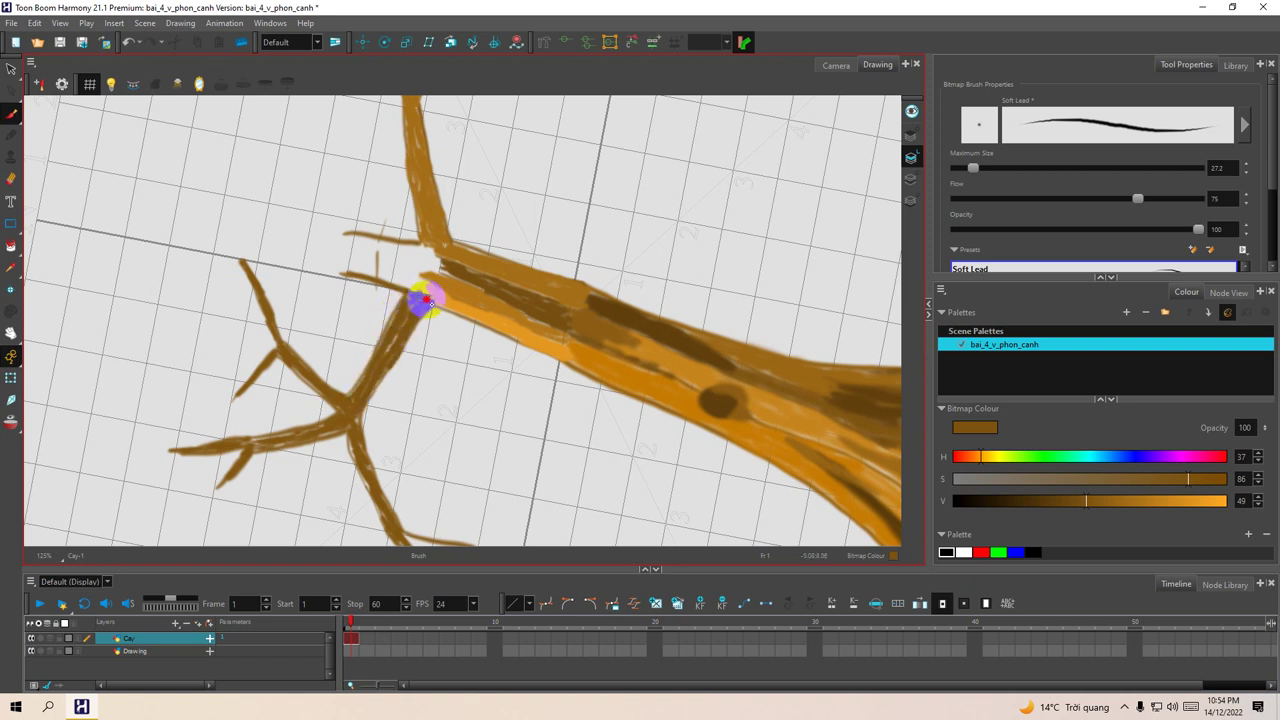
Step: Shade the upper trunk's middle strip near the left branch's base with the same brown
{"action": "mouse_move", "coordinate": [418, 298]}
{"action": "left_mouse_down"}
{"action": "mouse_move", "coordinate": [452, 243]}
{"action": "mouse_move", "coordinate": [489, 256]}
{"action": "mouse_move", "coordinate": [450, 242]}
{"action": "mouse_move", "coordinate": [606, 295]}
{"action": "mouse_move", "coordinate": [537, 289]}
{"action": "left_mouse_up"}
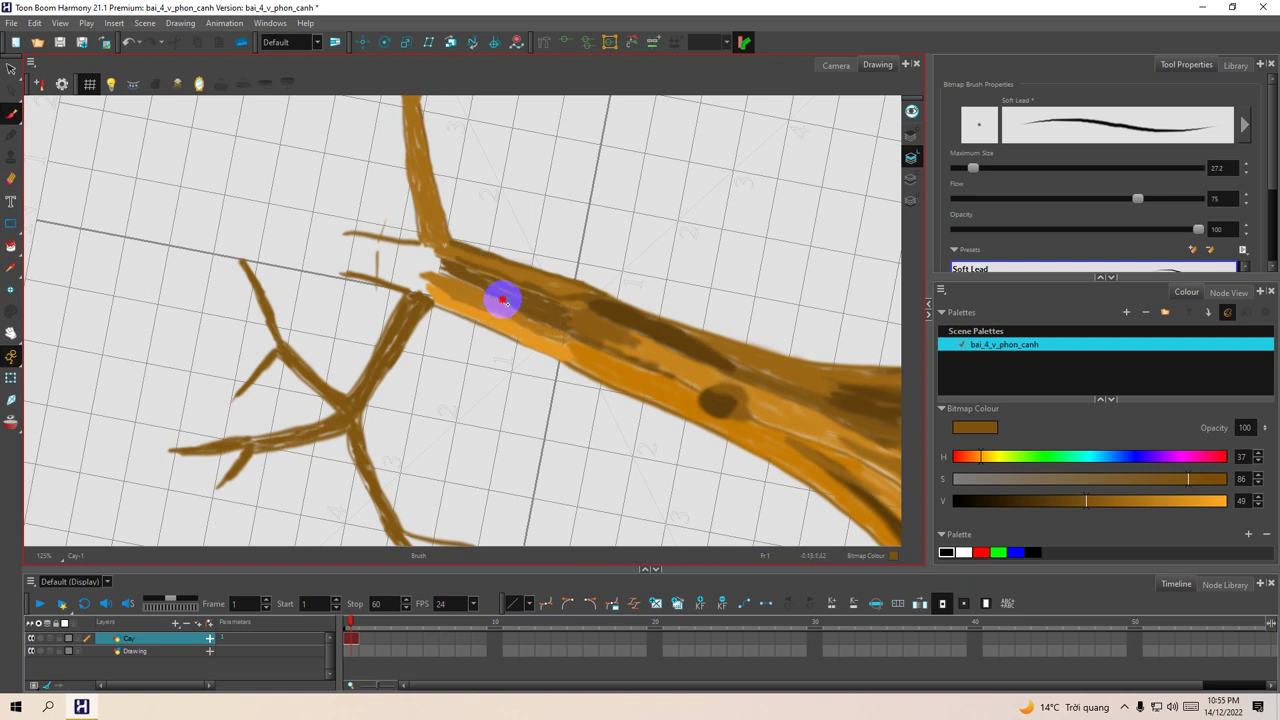
{"action": "key", "text": "space"}
{"action": "left_click_drag", "start_coordinate": [502, 320], "coordinate": [475, 302]}
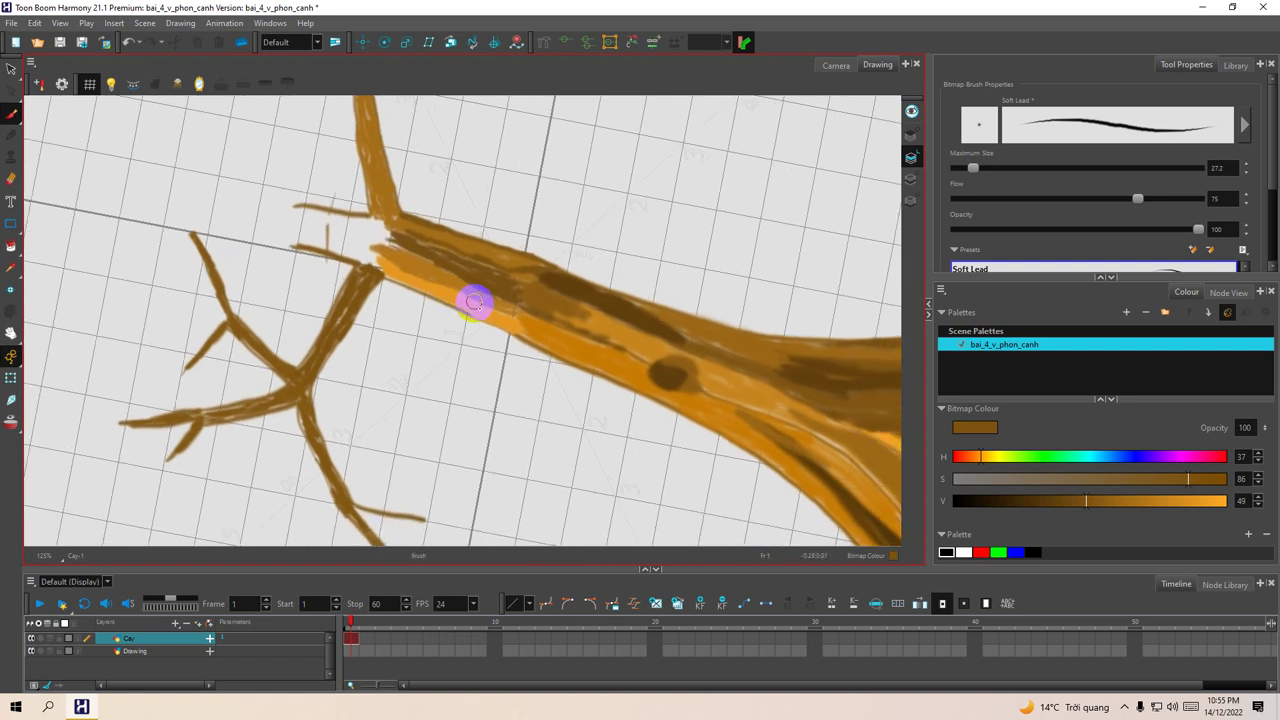
Step: Set the bitmap colour's value to 65 and outline a pointed trunk top between the left and right branches
{"action": "key", "text": "shift+x"}
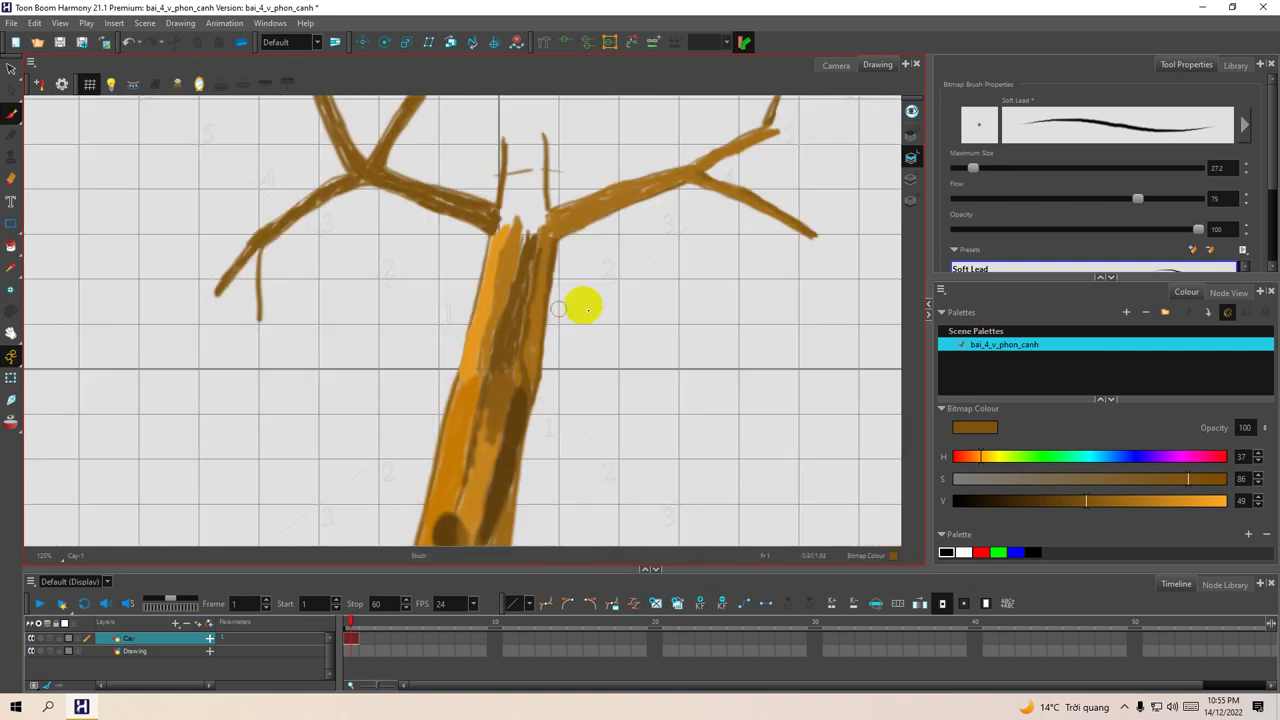
{"action": "key", "text": "space"}
{"action": "left_click_drag", "start_coordinate": [547, 266], "coordinate": [501, 325]}
{"action": "left_click_drag", "start_coordinate": [1120, 501], "coordinate": [1130, 501]}
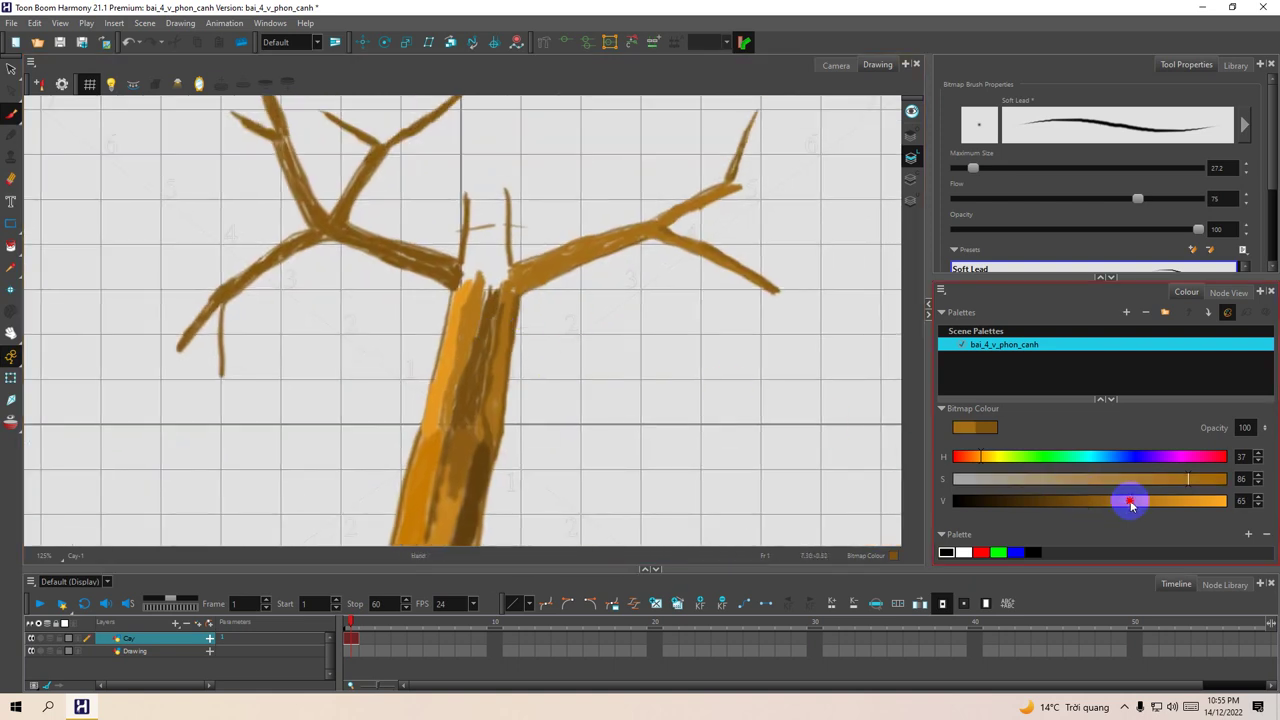
{"action": "scroll", "coordinate": [531, 229], "scroll_direction": "up", "scroll_amount": 3}
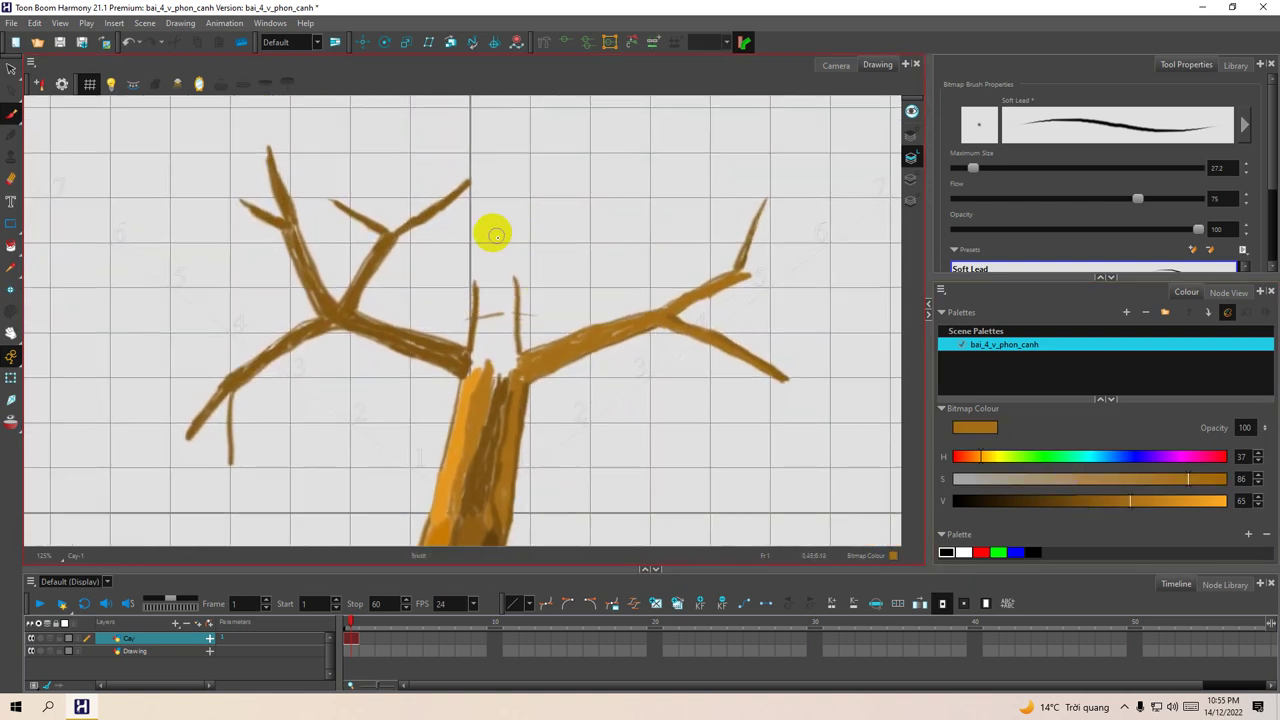
{"action": "left_click_drag", "start_coordinate": [490, 208], "coordinate": [503, 258]}
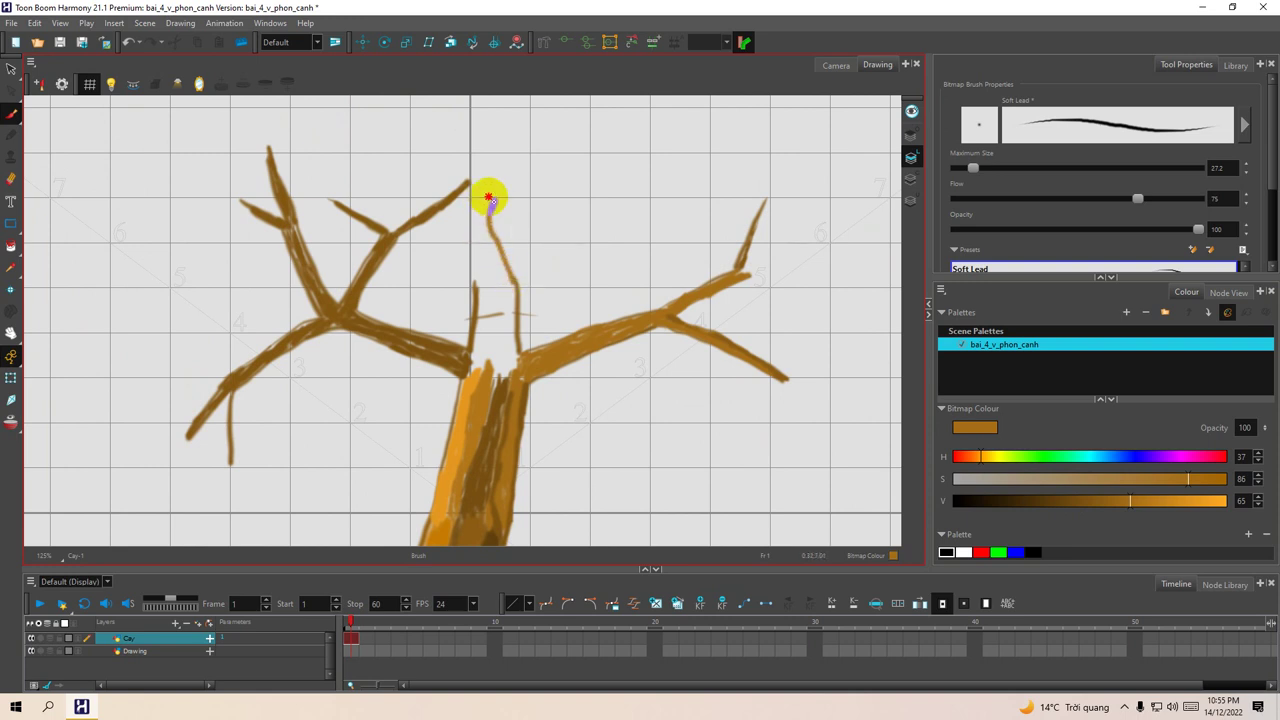
{"action": "left_click_drag", "start_coordinate": [481, 226], "coordinate": [477, 256]}
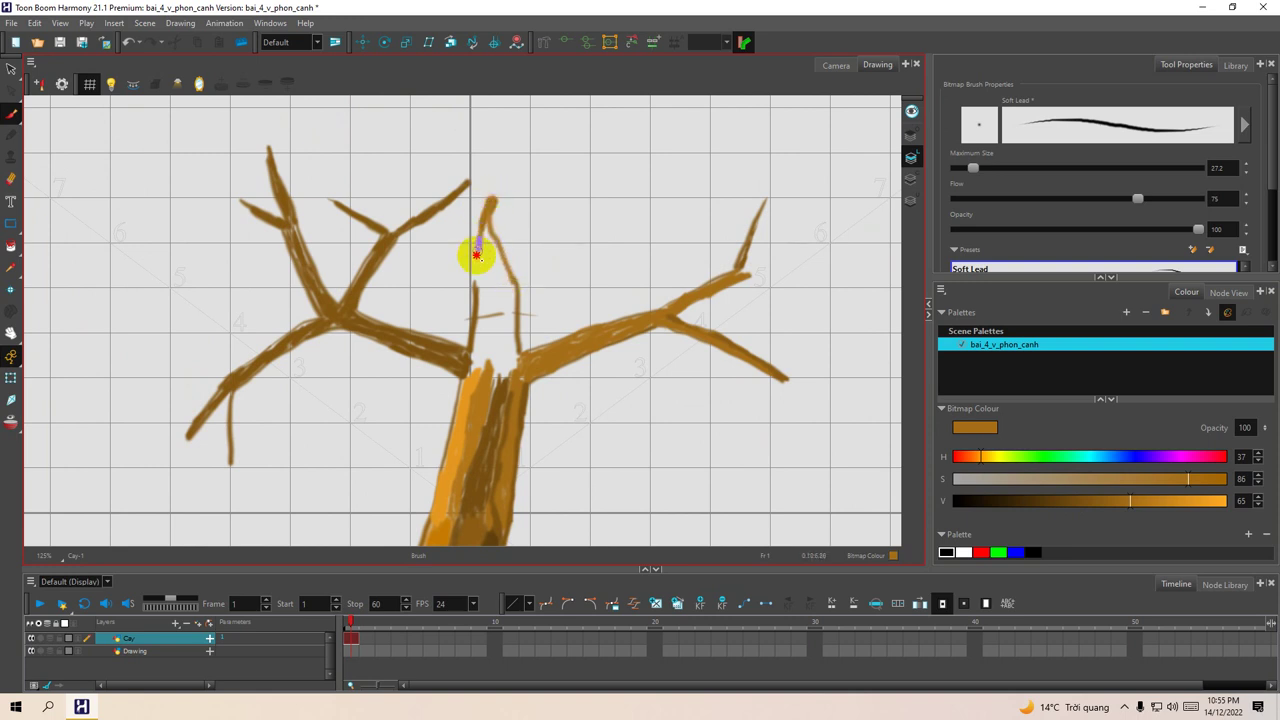
{"action": "left_click_drag", "start_coordinate": [500, 314], "coordinate": [482, 276]}
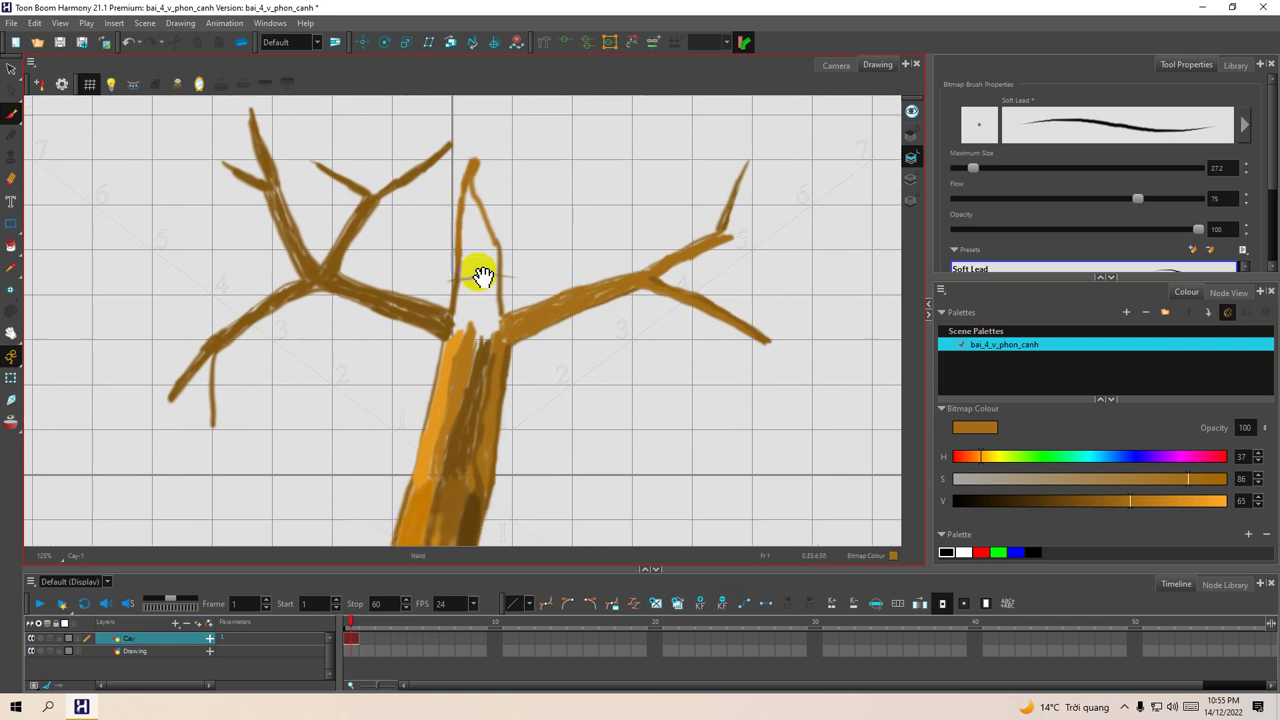
Step: Set the bitmap colour's value to 33 and paint a dark streak down the middle of the pointed trunk top
{"action": "left_click", "coordinate": [1043, 501]}
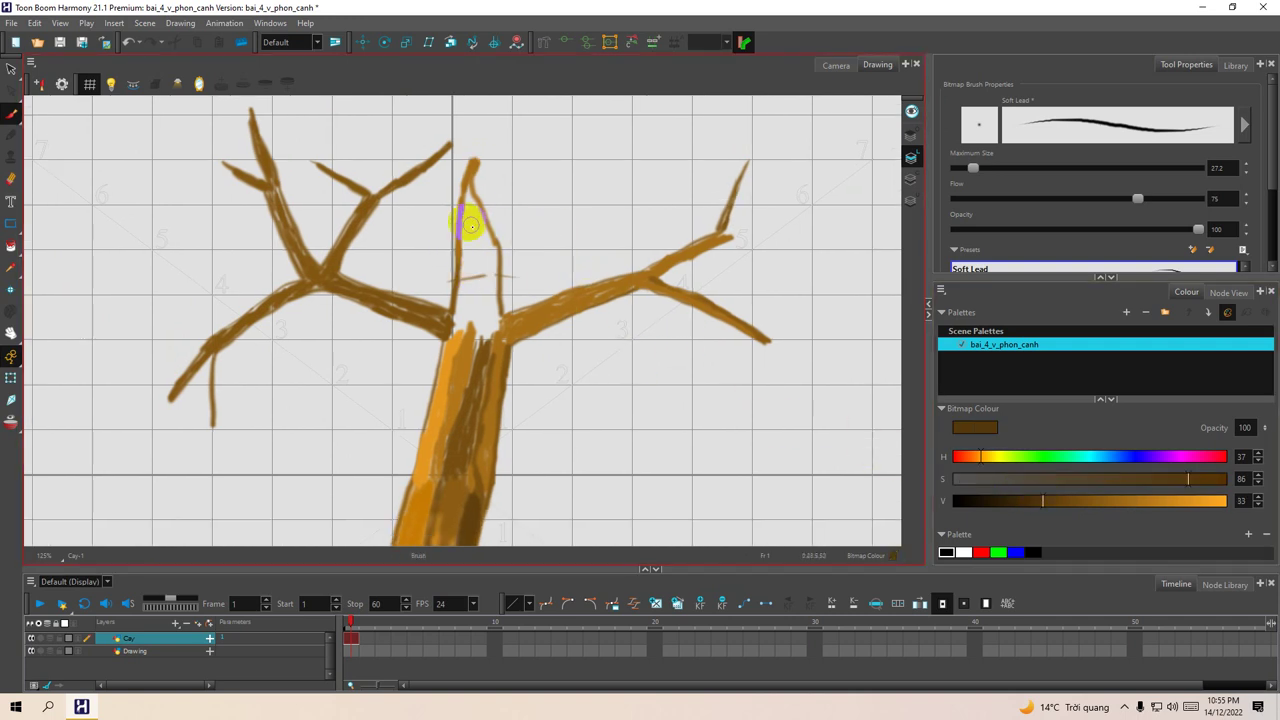
{"action": "left_click_drag", "start_coordinate": [466, 214], "coordinate": [473, 203]}
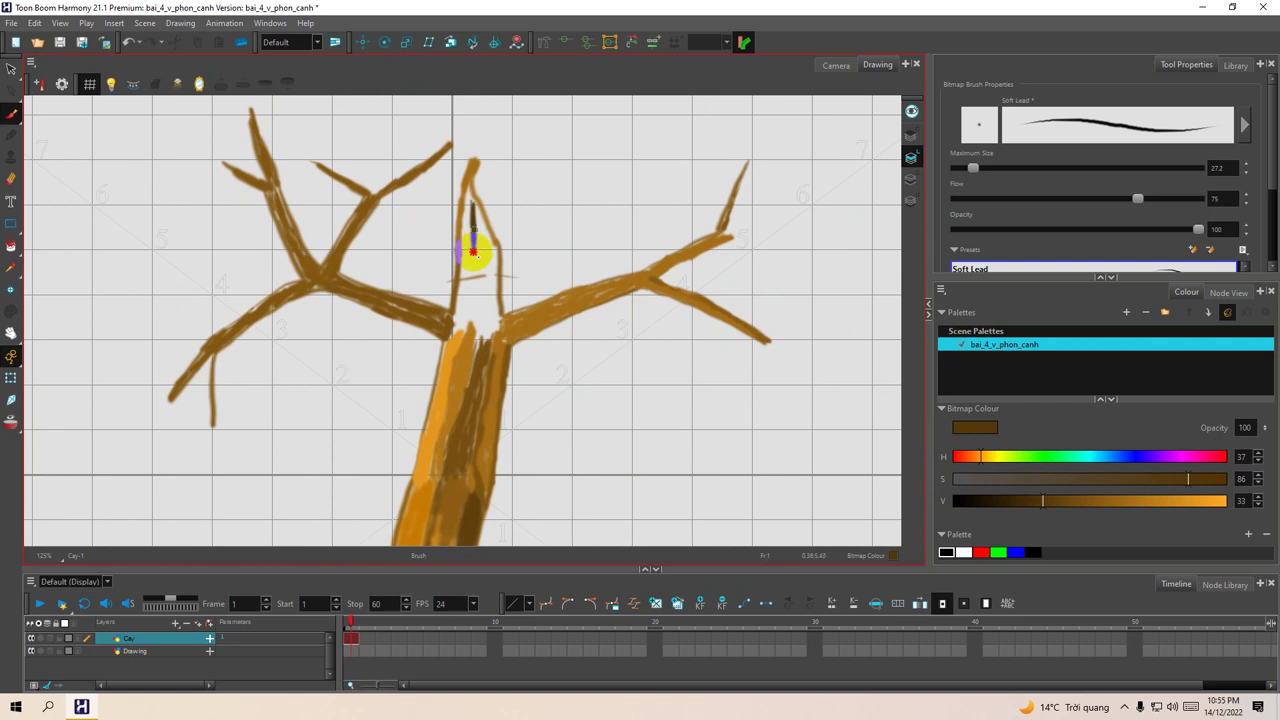
{"action": "mouse_move", "coordinate": [474, 252]}
{"action": "left_mouse_down"}
{"action": "mouse_move", "coordinate": [475, 283]}
{"action": "mouse_move", "coordinate": [486, 257]}
{"action": "mouse_move", "coordinate": [474, 205]}
{"action": "left_mouse_up"}
Step: Set the brush's maximum size to 40.4 and fill the rest of the pointed top with dark brown down to the branch bases
{"action": "left_click", "coordinate": [973, 168]}
{"action": "left_click_drag", "start_coordinate": [997, 170], "coordinate": [981, 168]}
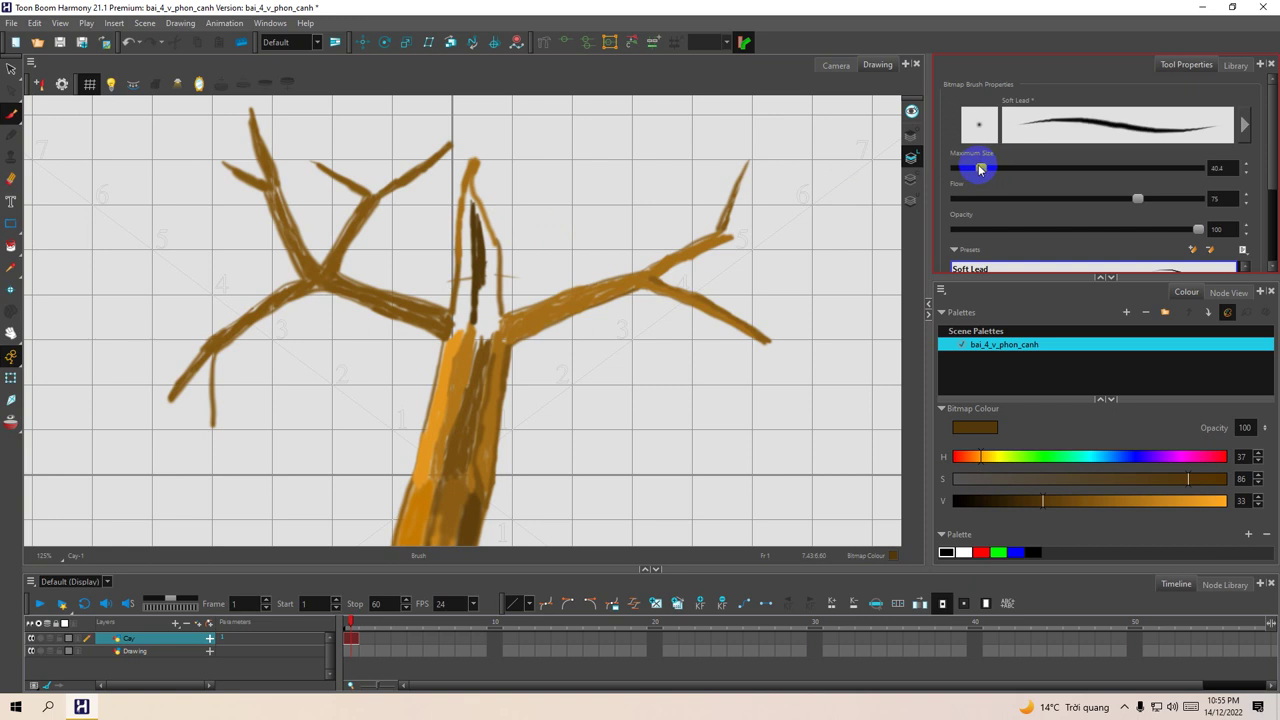
{"action": "left_click_drag", "start_coordinate": [472, 240], "coordinate": [487, 250]}
{"action": "left_click_drag", "start_coordinate": [489, 257], "coordinate": [496, 271]}
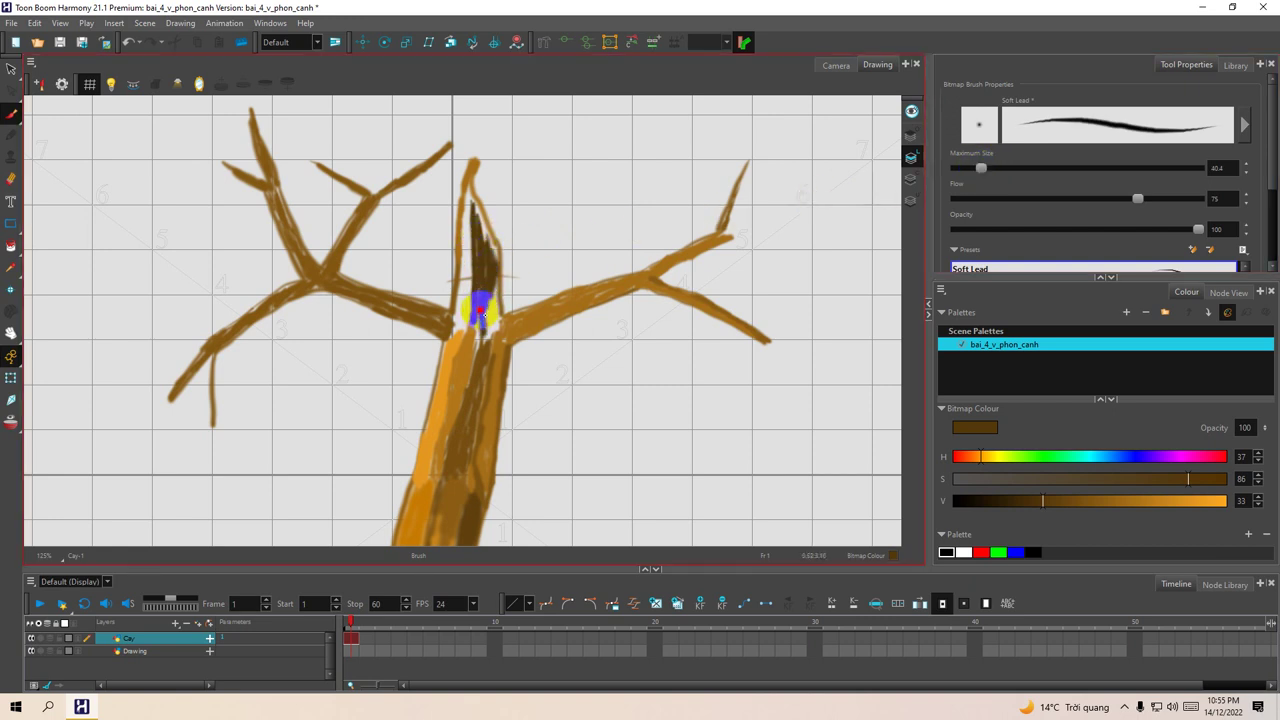
{"action": "mouse_move", "coordinate": [491, 333]}
{"action": "left_mouse_down"}
{"action": "mouse_move", "coordinate": [477, 349]}
{"action": "mouse_move", "coordinate": [486, 251]}
{"action": "mouse_move", "coordinate": [474, 177]}
{"action": "mouse_move", "coordinate": [480, 251]}
{"action": "mouse_move", "coordinate": [463, 287]}
{"action": "left_mouse_up"}
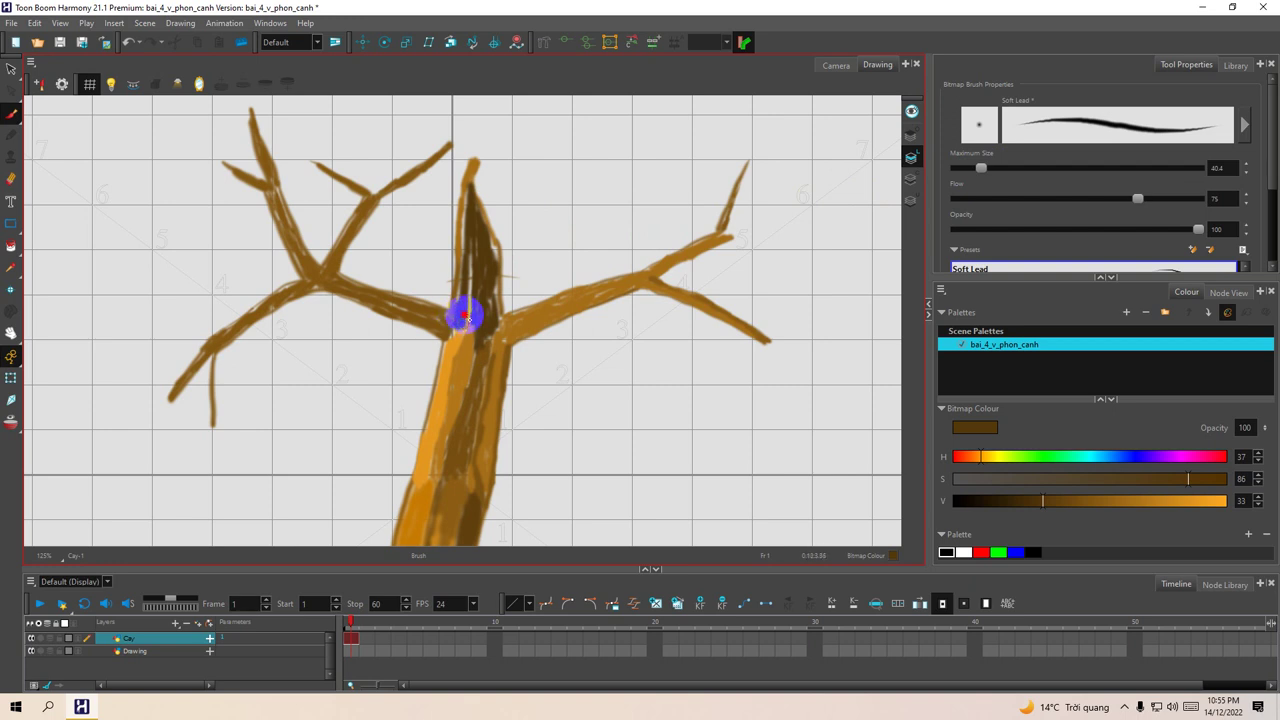
{"action": "mouse_move", "coordinate": [467, 324]}
{"action": "left_mouse_down"}
{"action": "mouse_move", "coordinate": [467, 210]}
{"action": "mouse_move", "coordinate": [457, 313]}
{"action": "mouse_move", "coordinate": [482, 242]}
{"action": "mouse_move", "coordinate": [498, 292]}
{"action": "left_mouse_up"}
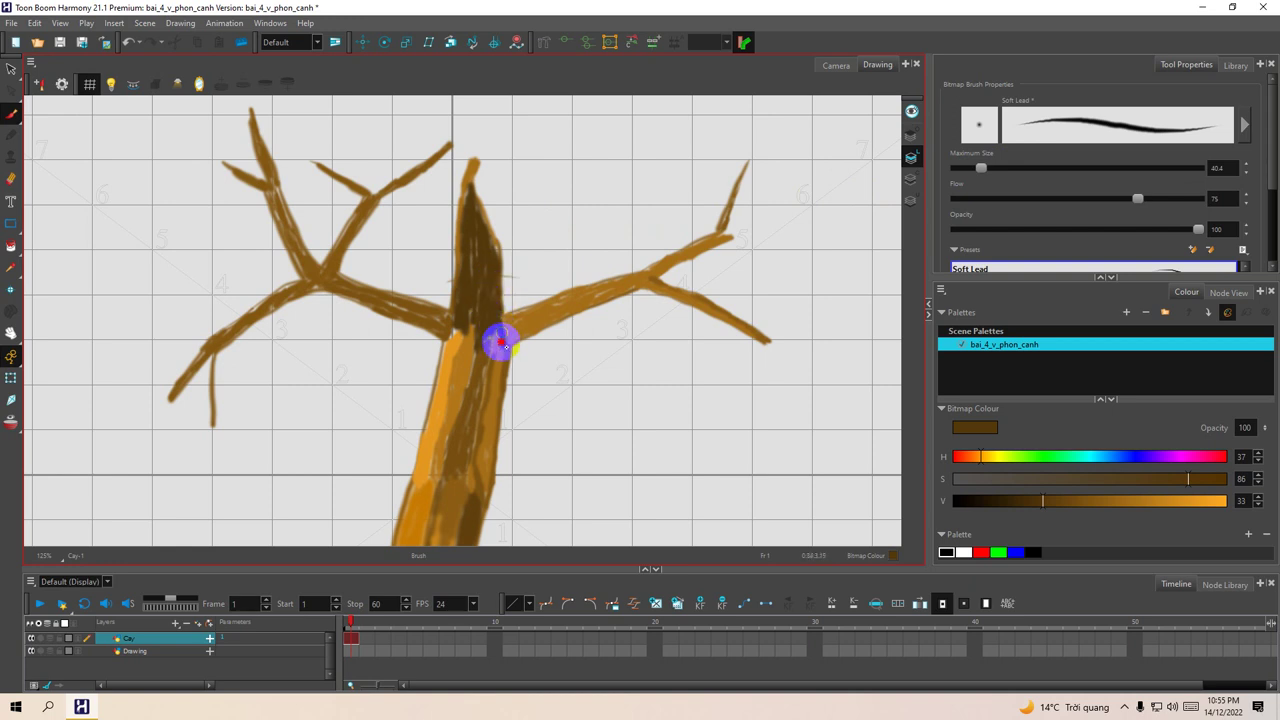
{"action": "left_click_drag", "start_coordinate": [491, 339], "coordinate": [493, 338]}
Step: Set the bitmap colour's value to 61 and paint a lighter streak down the dark pointed top into the trunk
{"action": "left_click", "coordinate": [1119, 500]}
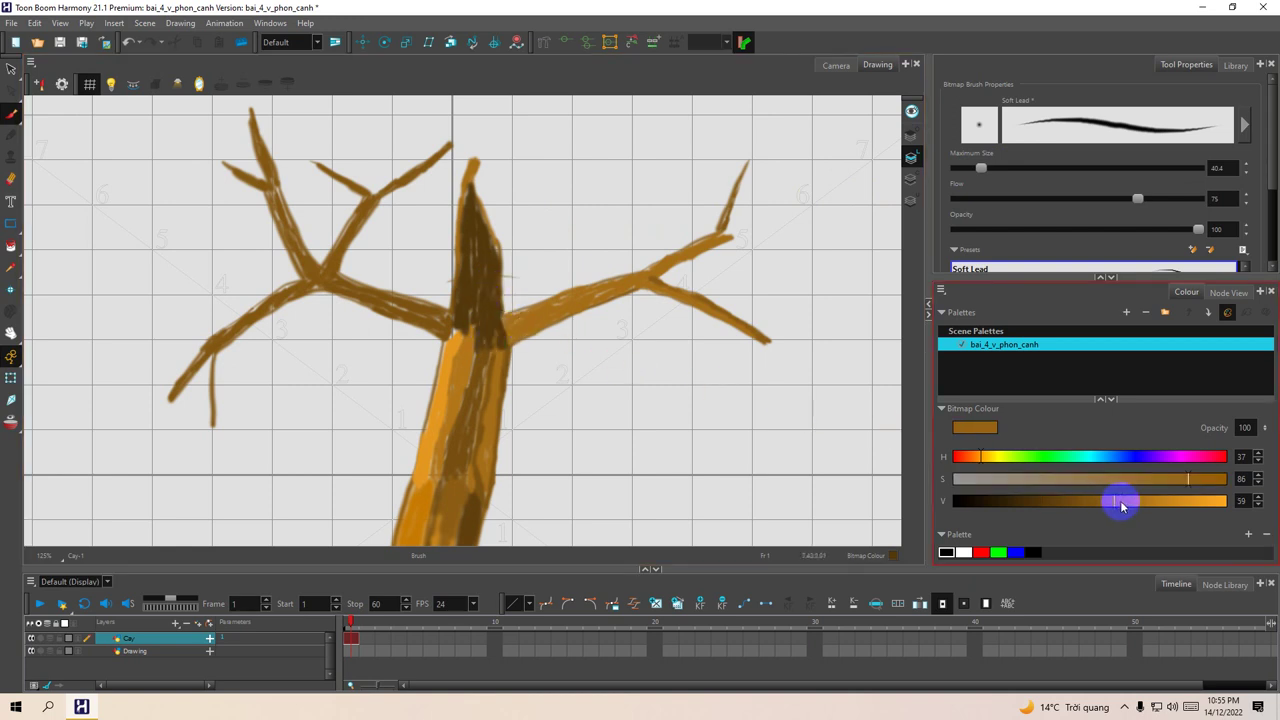
{"action": "left_click_drag", "start_coordinate": [470, 203], "coordinate": [477, 246]}
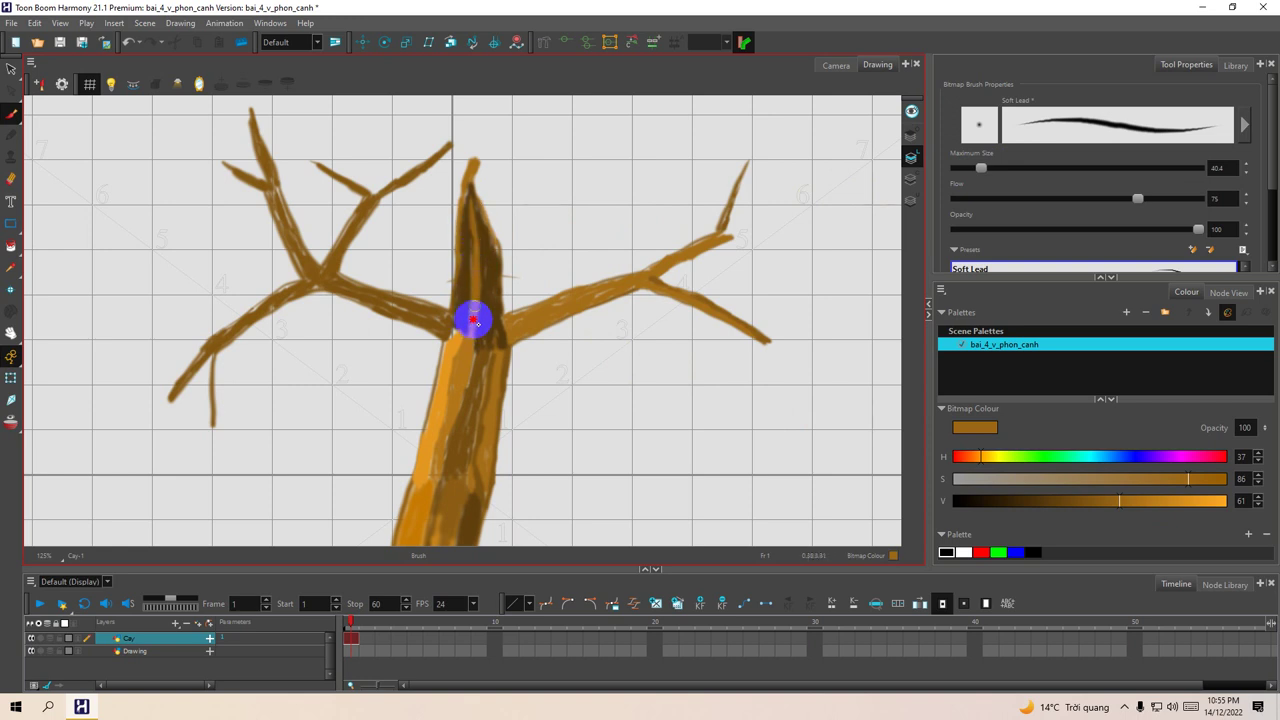
{"action": "mouse_move", "coordinate": [475, 320]}
{"action": "left_mouse_down"}
{"action": "mouse_move", "coordinate": [476, 238]}
{"action": "mouse_move", "coordinate": [481, 359]}
{"action": "mouse_move", "coordinate": [470, 327]}
{"action": "mouse_move", "coordinate": [454, 337]}
{"action": "left_mouse_up"}
Step: Set the bitmap colour's value to 42 and draw a long branch rising to the right from the pointed top
{"action": "key", "text": "space"}
{"action": "left_click_drag", "start_coordinate": [477, 294], "coordinate": [443, 155]}
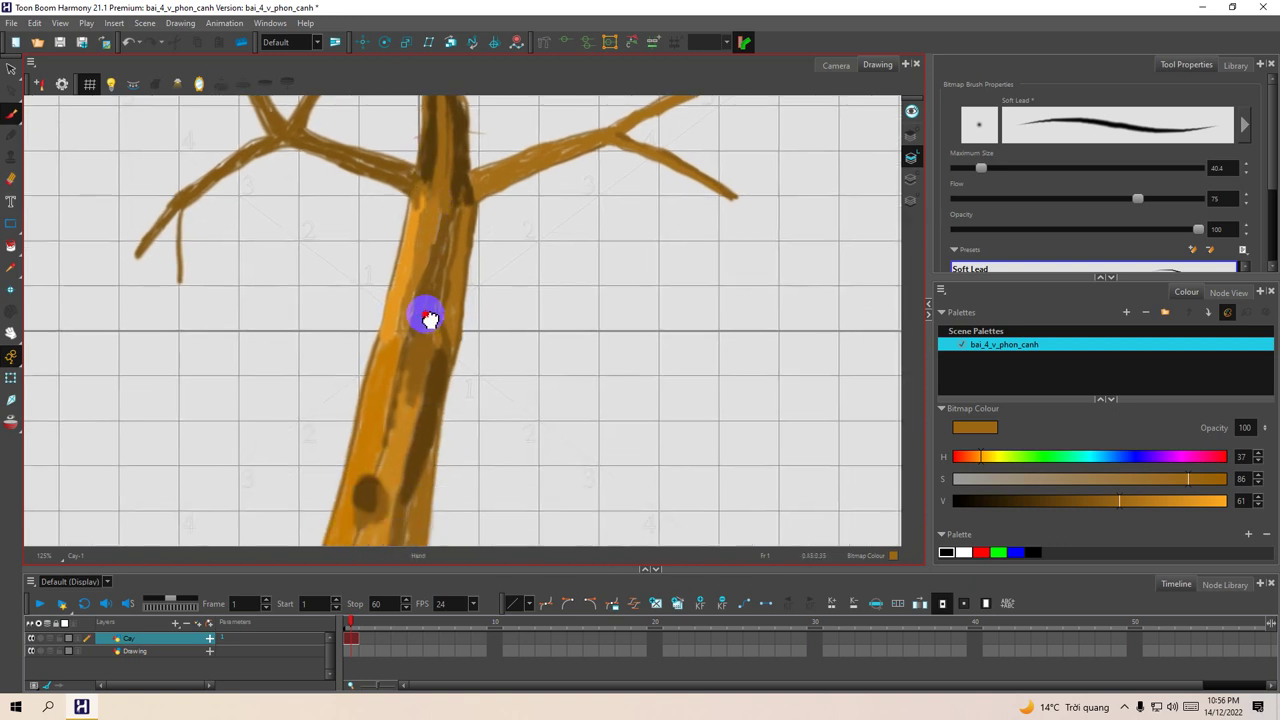
{"action": "left_click_drag", "start_coordinate": [426, 314], "coordinate": [422, 395]}
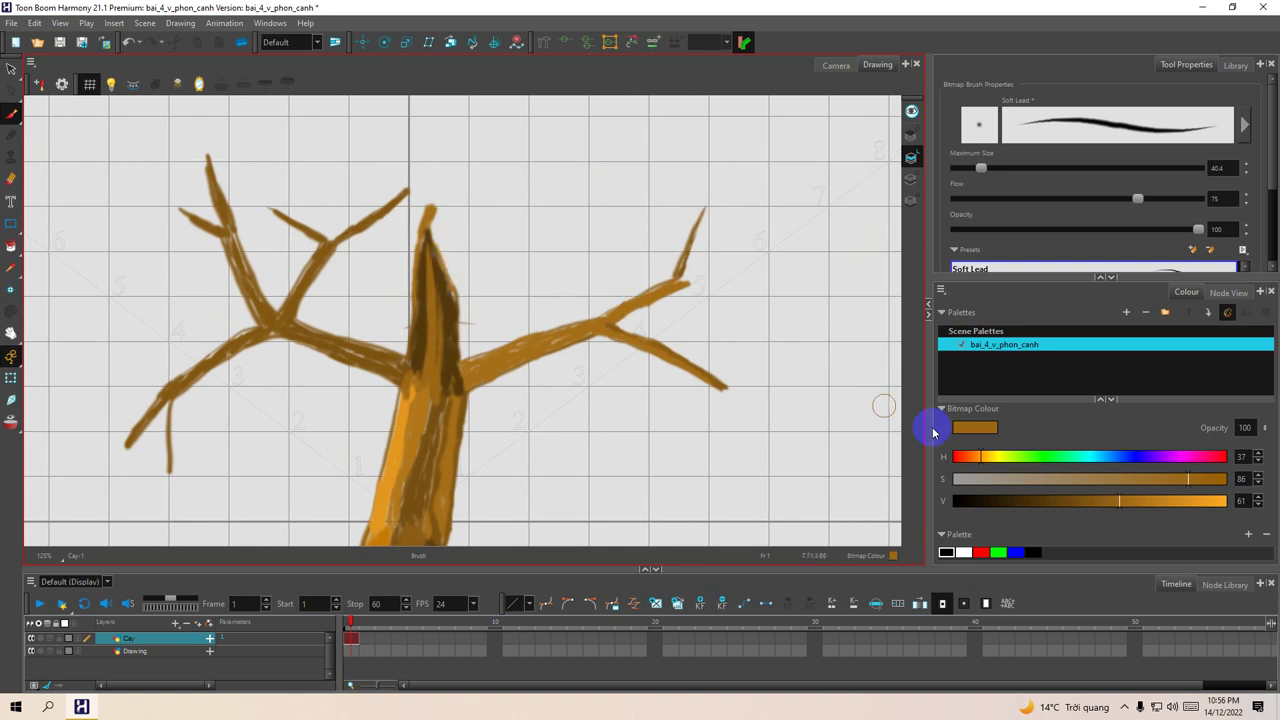
{"action": "left_click", "coordinate": [1067, 505]}
{"action": "left_click", "coordinate": [443, 289]}
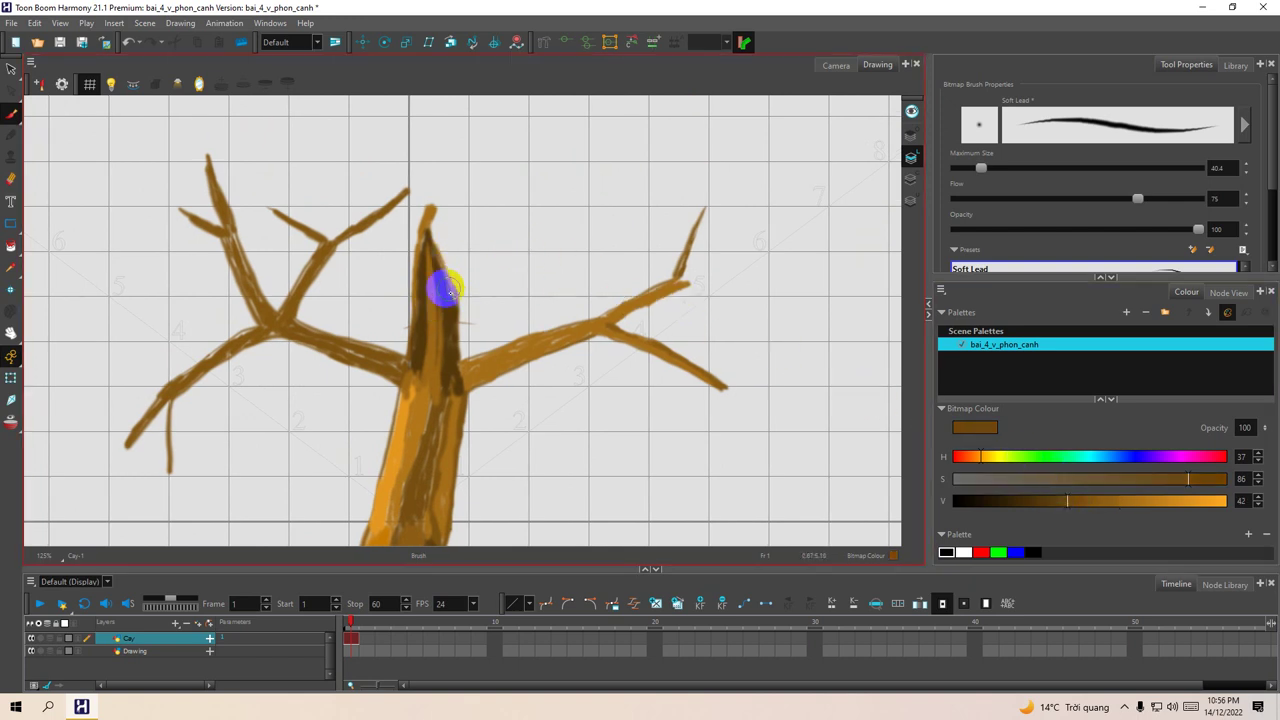
{"action": "mouse_move", "coordinate": [458, 264]}
{"action": "left_mouse_down"}
{"action": "mouse_move", "coordinate": [450, 276]}
{"action": "mouse_move", "coordinate": [531, 177]}
{"action": "mouse_move", "coordinate": [457, 251]}
{"action": "mouse_move", "coordinate": [566, 150]}
{"action": "mouse_move", "coordinate": [510, 218]}
{"action": "left_mouse_up"}
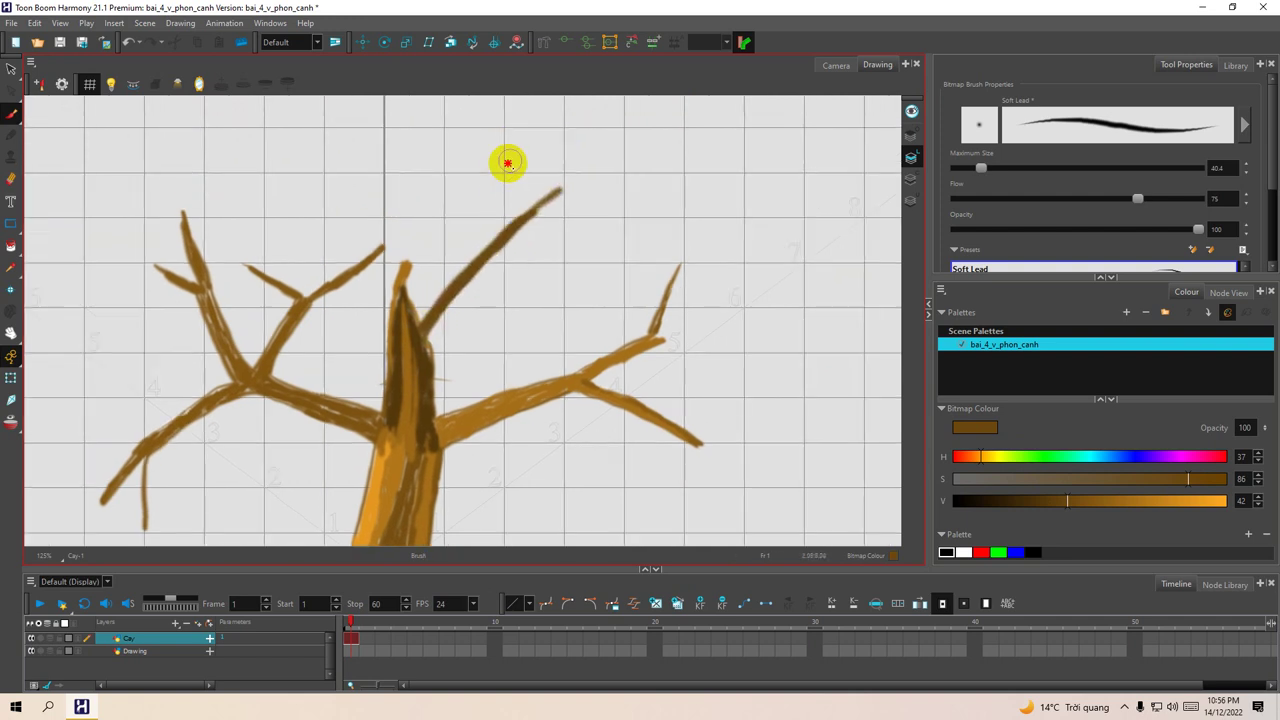
Step: Add an upright offshoot to the rising branch, with a left-hand twig that splits into three ends
{"action": "mouse_move", "coordinate": [508, 162]}
{"action": "left_mouse_down"}
{"action": "mouse_move", "coordinate": [480, 229]}
{"action": "mouse_move", "coordinate": [509, 160]}
{"action": "mouse_move", "coordinate": [492, 212]}
{"action": "mouse_move", "coordinate": [443, 163]}
{"action": "mouse_move", "coordinate": [429, 286]}
{"action": "mouse_move", "coordinate": [451, 129]}
{"action": "mouse_move", "coordinate": [360, 143]}
{"action": "mouse_move", "coordinate": [437, 155]}
{"action": "mouse_move", "coordinate": [383, 149]}
{"action": "mouse_move", "coordinate": [354, 197]}
{"action": "left_mouse_up"}
{"action": "left_click_drag", "start_coordinate": [446, 187], "coordinate": [402, 223]}
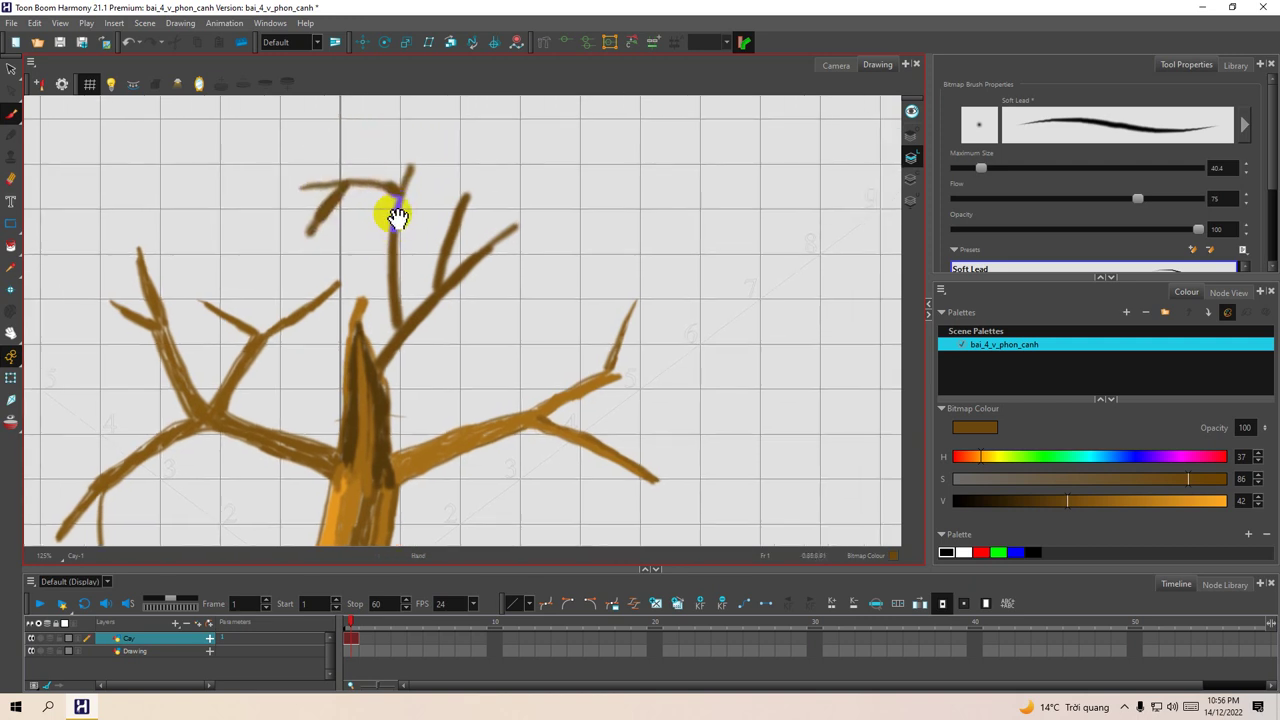
{"action": "key", "text": "ctrl+z"}
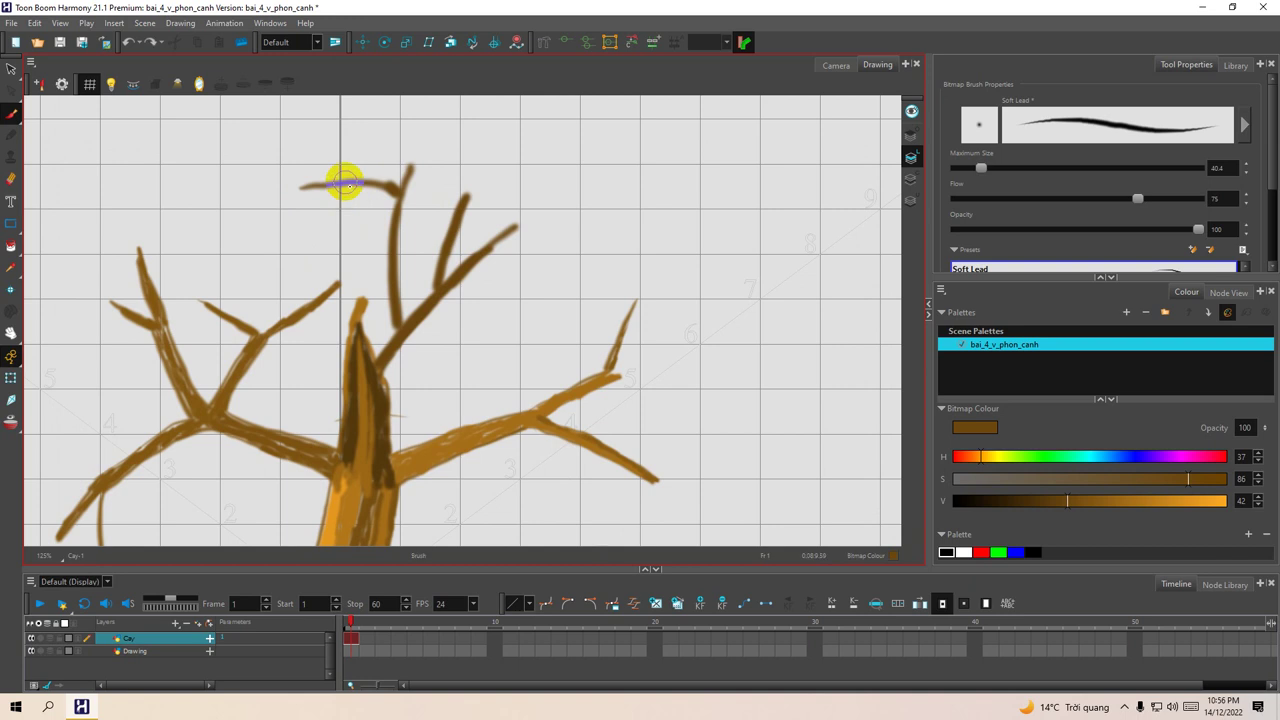
{"action": "mouse_move", "coordinate": [344, 183]}
{"action": "left_mouse_down"}
{"action": "mouse_move", "coordinate": [323, 194]}
{"action": "mouse_move", "coordinate": [306, 240]}
{"action": "left_mouse_up"}
{"action": "mouse_move", "coordinate": [316, 160]}
{"action": "left_mouse_down"}
{"action": "mouse_move", "coordinate": [326, 183]}
{"action": "mouse_move", "coordinate": [309, 171]}
{"action": "mouse_move", "coordinate": [363, 205]}
{"action": "left_mouse_up"}
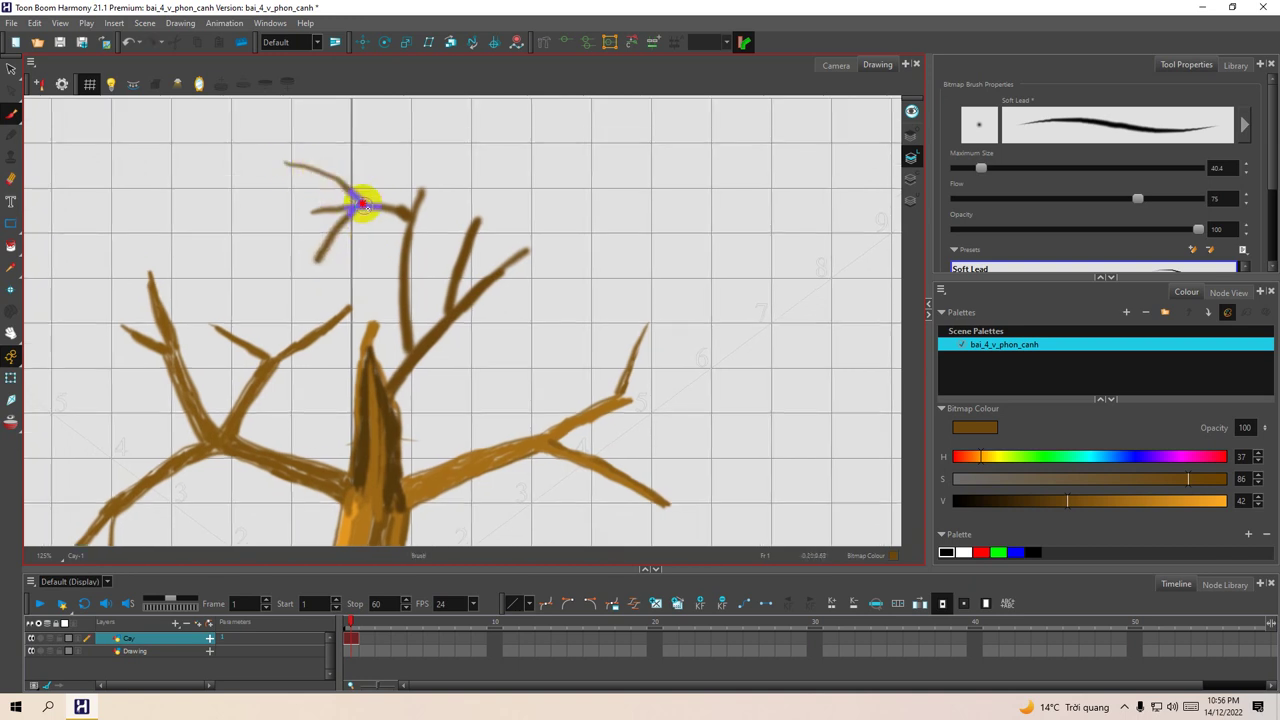
{"action": "left_click_drag", "start_coordinate": [428, 238], "coordinate": [414, 197]}
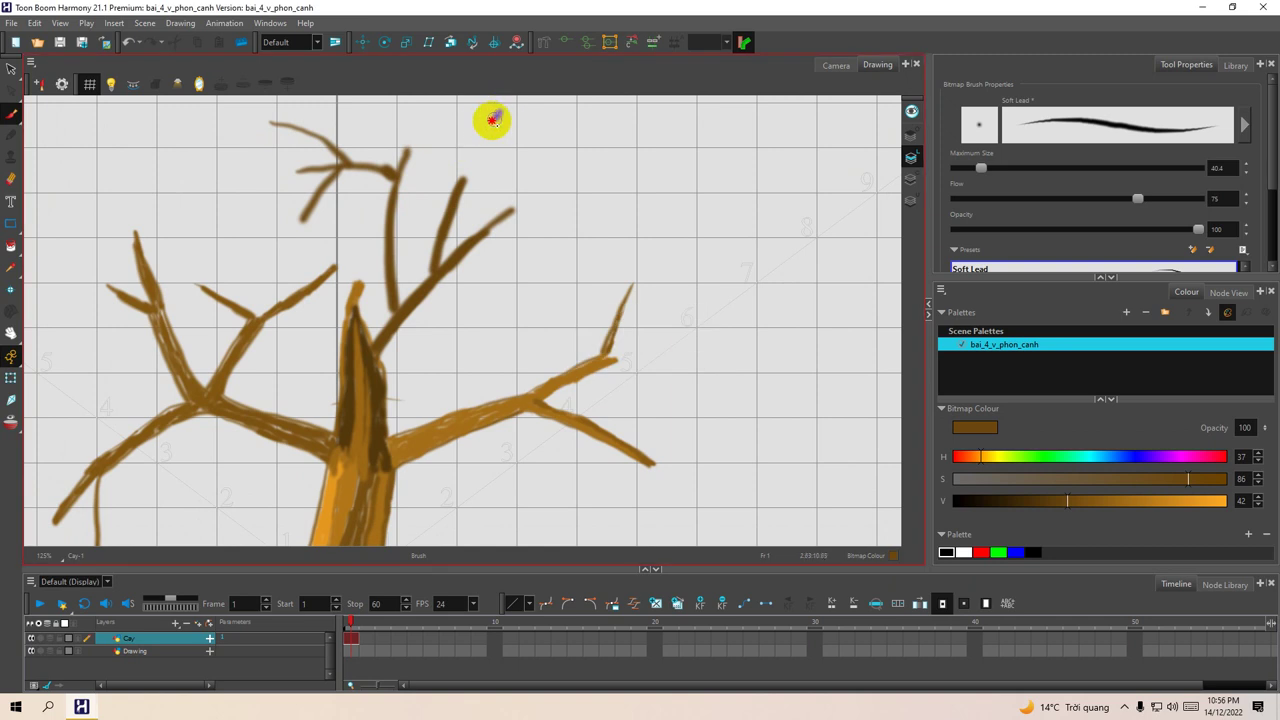
Step: Draw a forked twig to the right of the upright offshoot's tip and a horizontal side twig on the rising branch
{"action": "left_click_drag", "start_coordinate": [493, 120], "coordinate": [392, 178]}
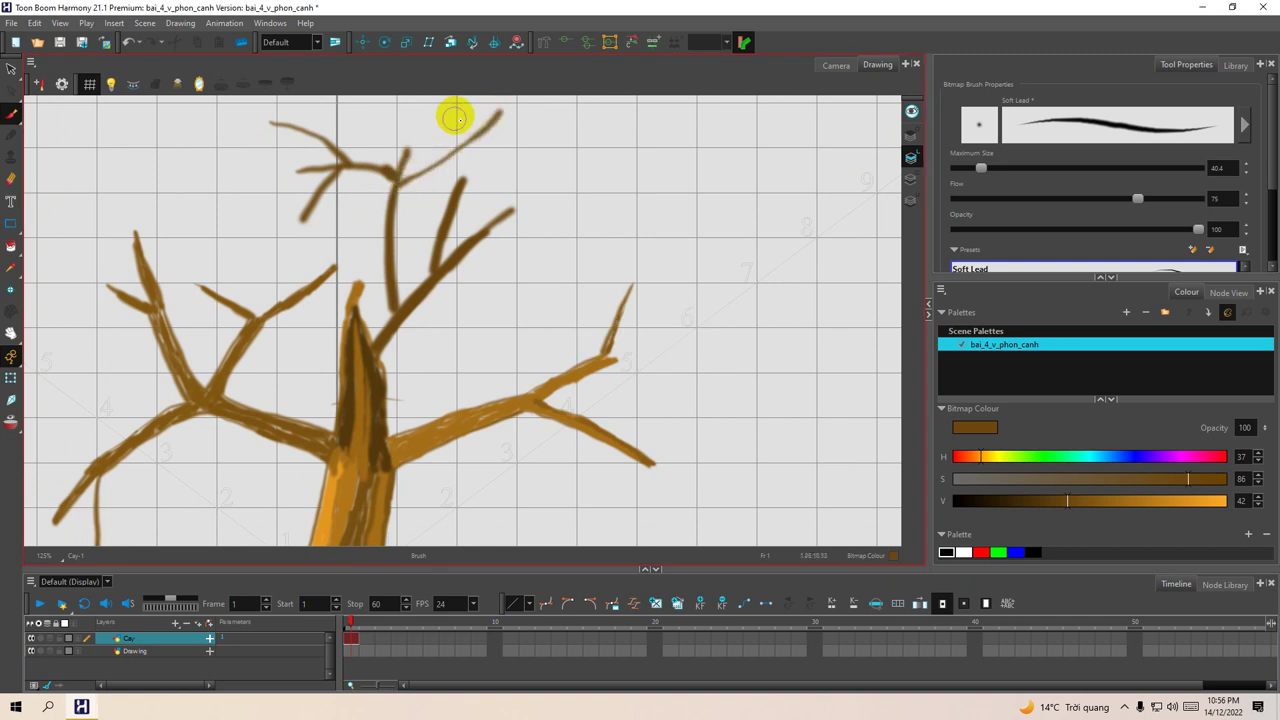
{"action": "left_click_drag", "start_coordinate": [455, 110], "coordinate": [436, 166]}
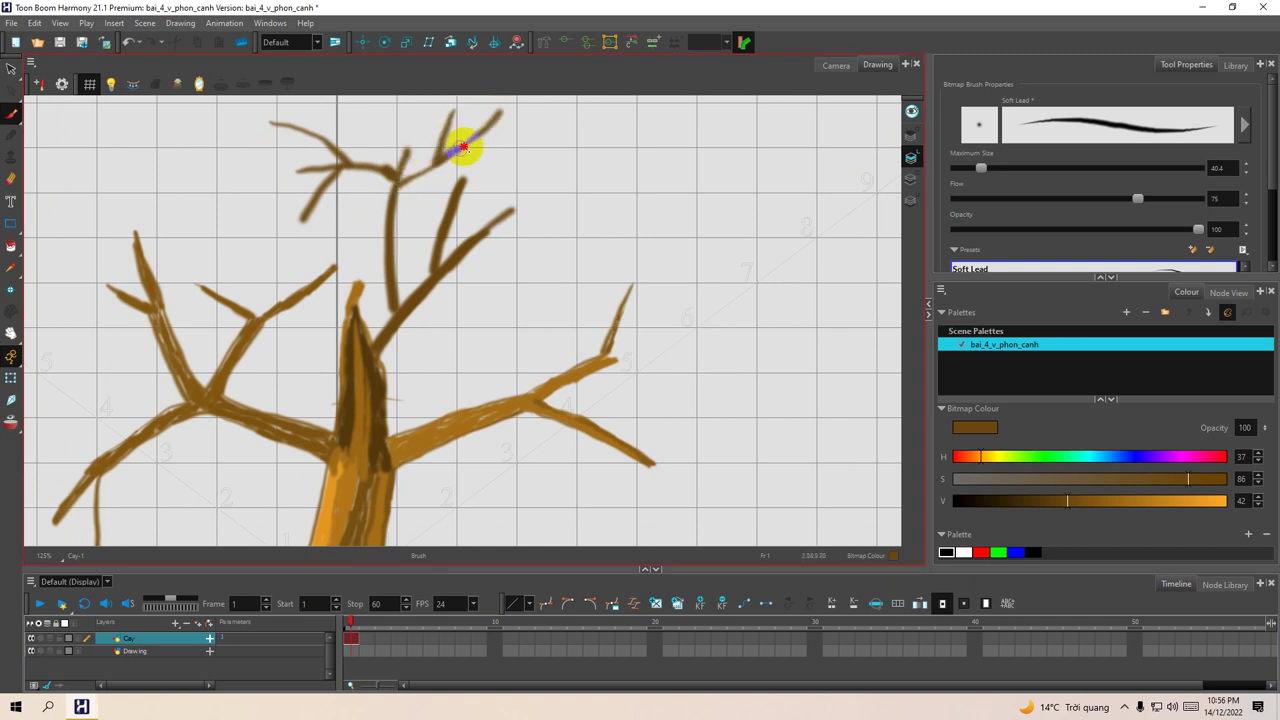
{"action": "left_click_drag", "start_coordinate": [388, 280], "coordinate": [390, 310]}
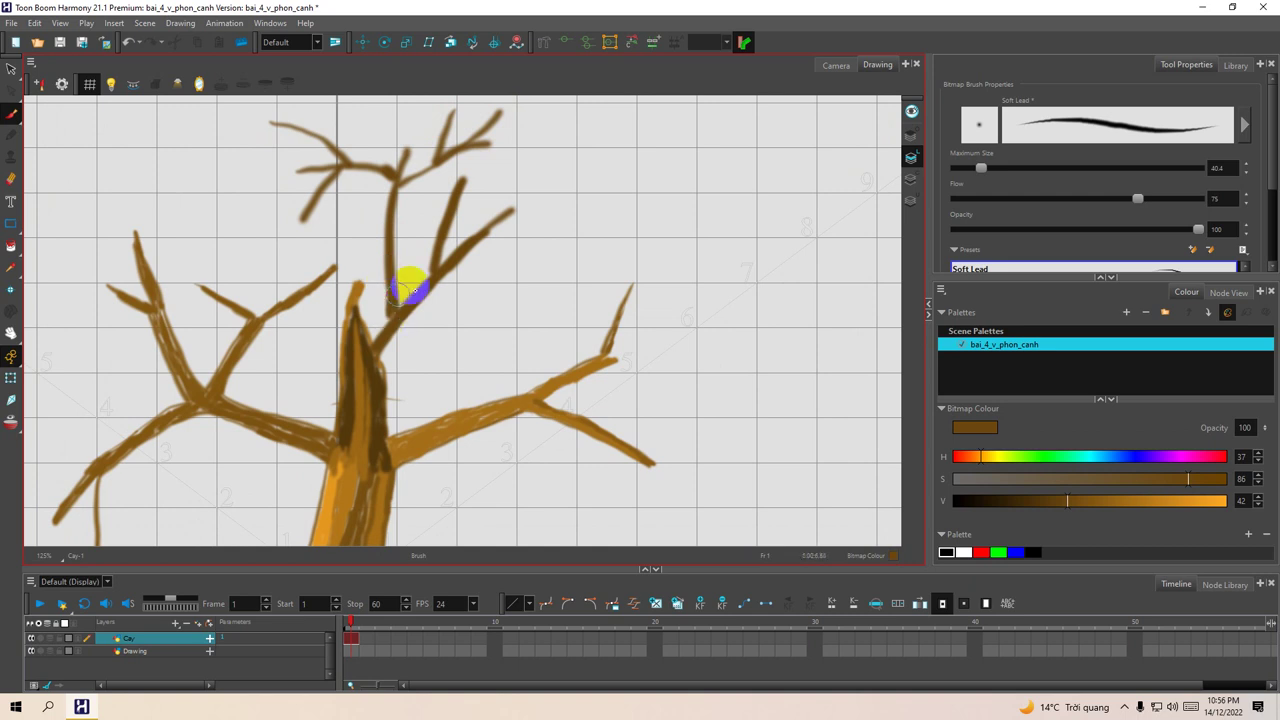
{"action": "mouse_move", "coordinate": [465, 274]}
{"action": "left_mouse_down"}
{"action": "mouse_move", "coordinate": [437, 265]}
{"action": "mouse_move", "coordinate": [527, 258]}
{"action": "mouse_move", "coordinate": [428, 262]}
{"action": "left_mouse_up"}
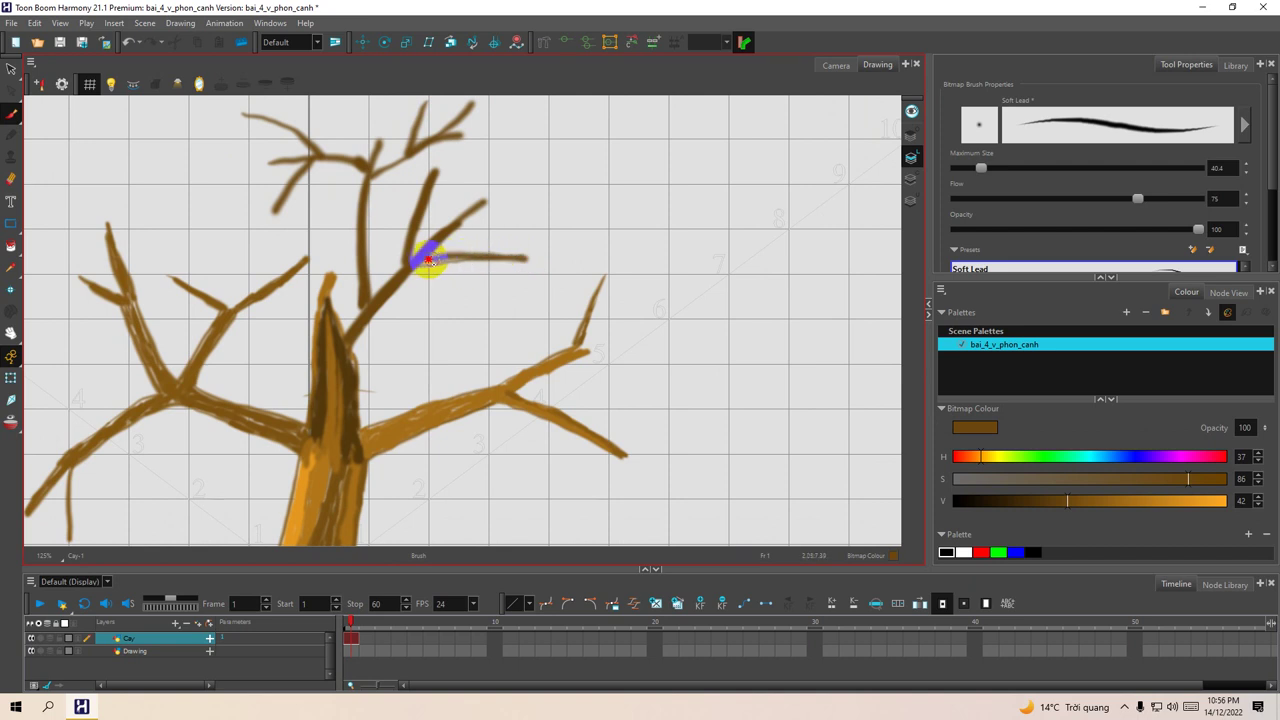
Step: Draw a lower forked branch with side twigs on the pointed top's right and a small forked branch on its left
{"action": "left_click_drag", "start_coordinate": [367, 311], "coordinate": [384, 291]}
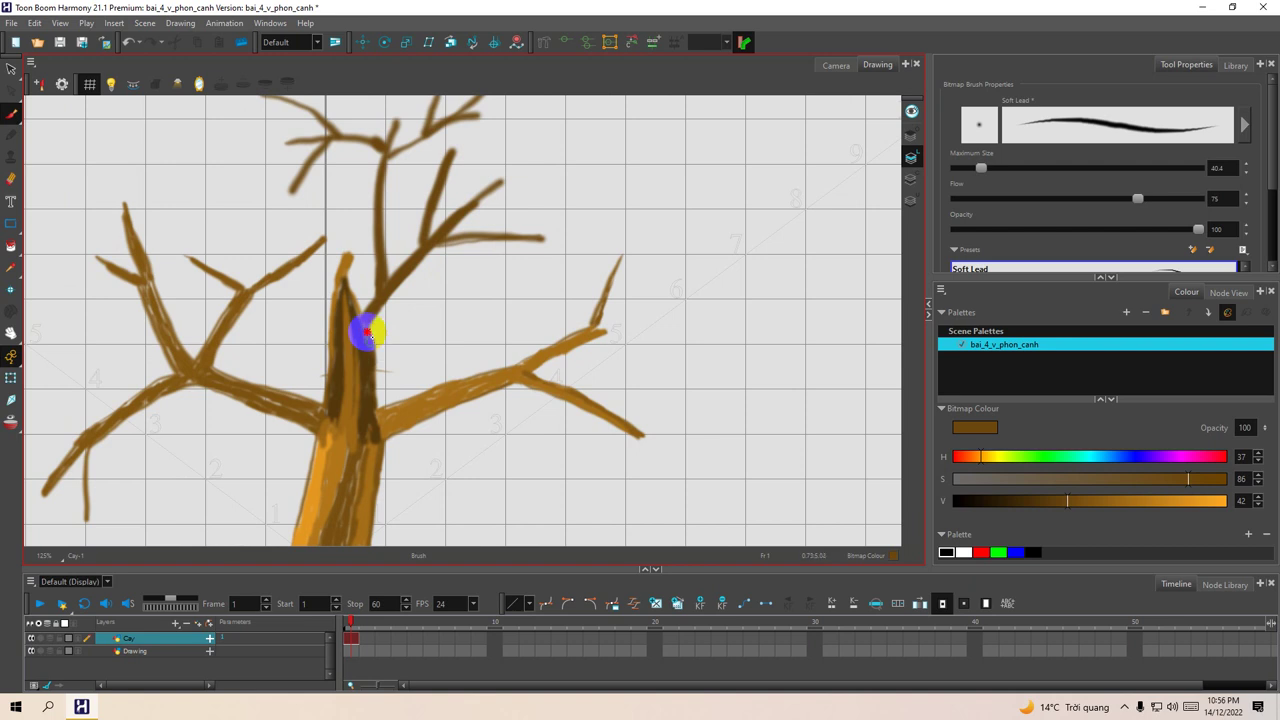
{"action": "key", "text": "space"}
{"action": "mouse_move", "coordinate": [367, 318]}
{"action": "left_mouse_down"}
{"action": "mouse_move", "coordinate": [375, 280]}
{"action": "mouse_move", "coordinate": [443, 254]}
{"action": "mouse_move", "coordinate": [420, 287]}
{"action": "mouse_move", "coordinate": [480, 288]}
{"action": "left_mouse_up"}
{"action": "mouse_move", "coordinate": [433, 234]}
{"action": "left_mouse_down"}
{"action": "mouse_move", "coordinate": [430, 266]}
{"action": "mouse_move", "coordinate": [514, 214]}
{"action": "left_mouse_up"}
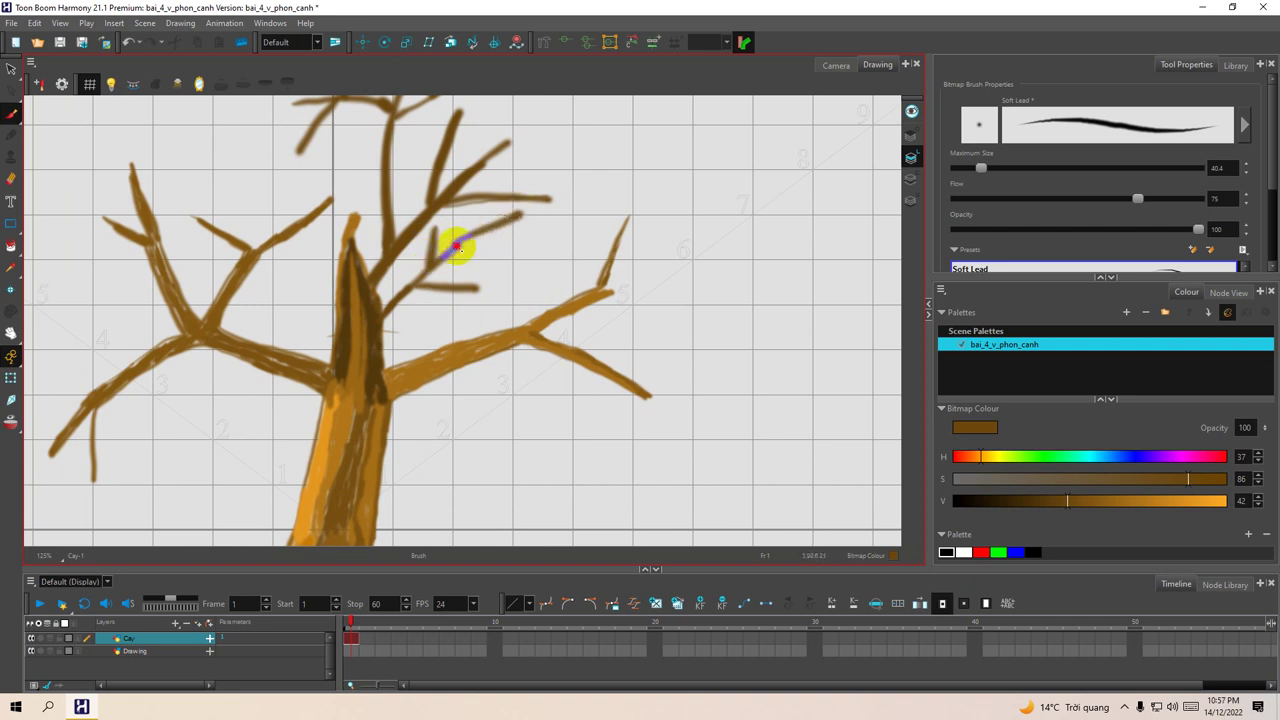
{"action": "left_click_drag", "start_coordinate": [451, 249], "coordinate": [511, 220]}
{"action": "key", "text": "space"}
{"action": "mouse_move", "coordinate": [406, 273]}
{"action": "left_mouse_down"}
{"action": "mouse_move", "coordinate": [491, 243]}
{"action": "mouse_move", "coordinate": [477, 240]}
{"action": "mouse_move", "coordinate": [446, 306]}
{"action": "mouse_move", "coordinate": [417, 266]}
{"action": "mouse_move", "coordinate": [467, 305]}
{"action": "left_mouse_up"}
{"action": "left_click_drag", "start_coordinate": [433, 232], "coordinate": [428, 271]}
Step: Draw a hanging forked twig and an outward twig with several ends on the right branch's lower fork
{"action": "key", "text": "space"}
{"action": "left_click_drag", "start_coordinate": [620, 360], "coordinate": [489, 286]}
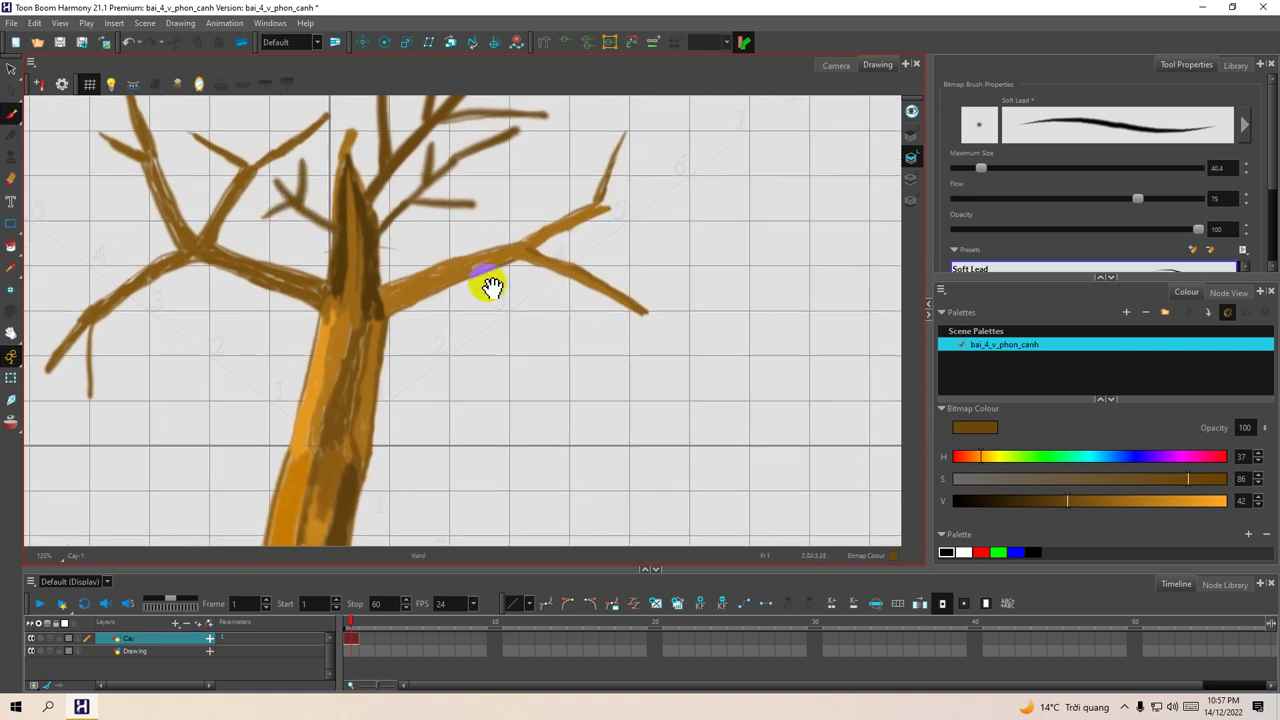
{"action": "mouse_move", "coordinate": [573, 279]}
{"action": "left_mouse_down"}
{"action": "mouse_move", "coordinate": [593, 331]}
{"action": "mouse_move", "coordinate": [582, 288]}
{"action": "left_mouse_up"}
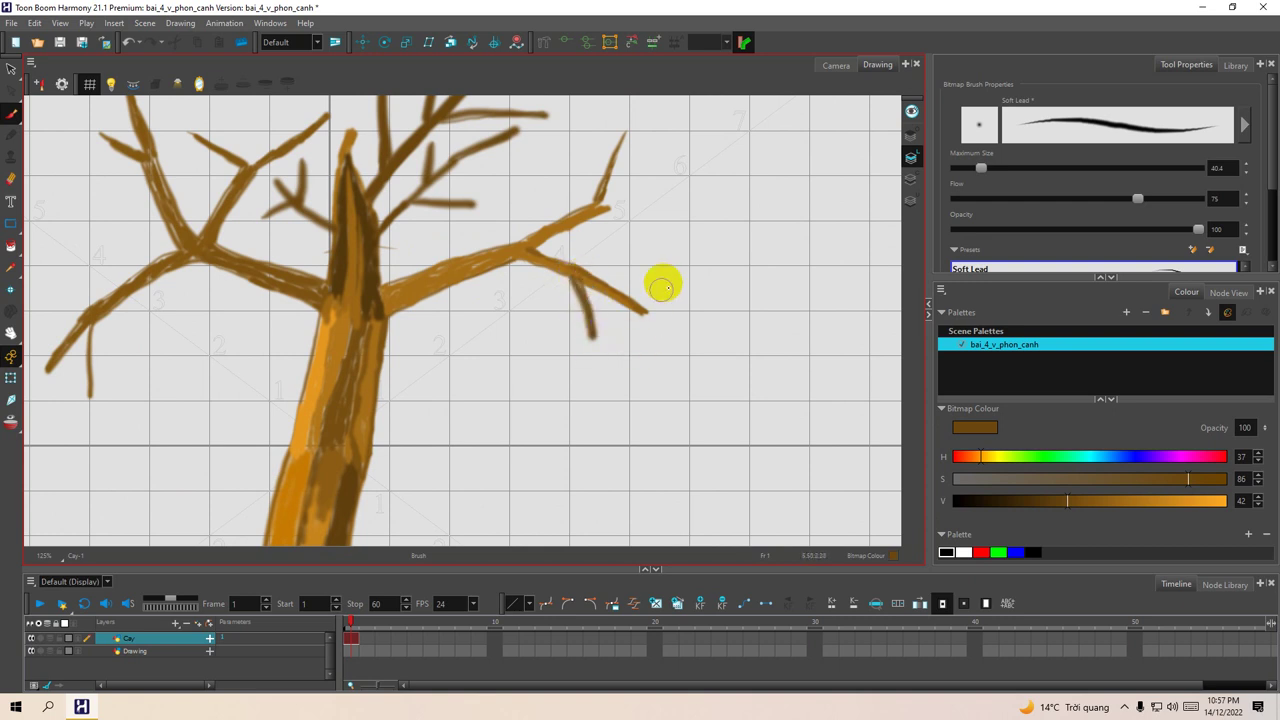
{"action": "mouse_move", "coordinate": [673, 262]}
{"action": "left_mouse_down"}
{"action": "mouse_move", "coordinate": [590, 276]}
{"action": "mouse_move", "coordinate": [596, 325]}
{"action": "mouse_move", "coordinate": [561, 410]}
{"action": "left_mouse_up"}
{"action": "left_click_drag", "start_coordinate": [602, 360], "coordinate": [612, 372]}
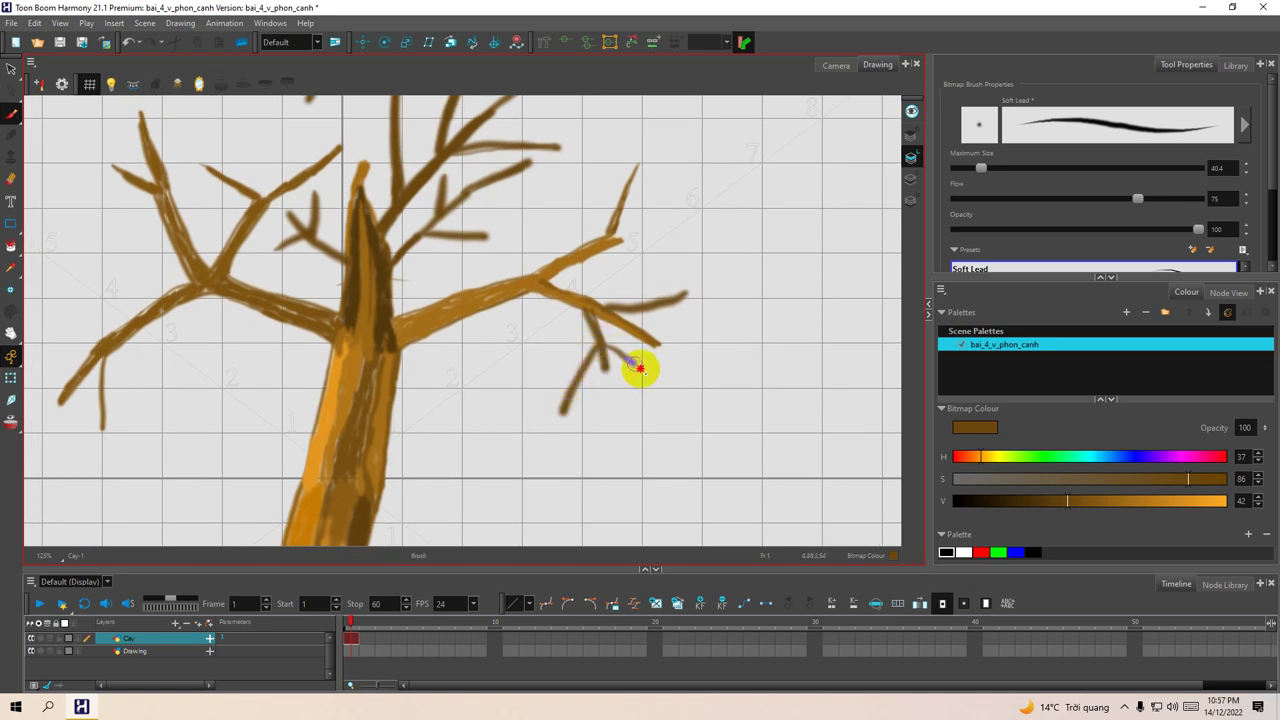
{"action": "key", "text": "space"}
{"action": "left_click_drag", "start_coordinate": [623, 390], "coordinate": [633, 437]}
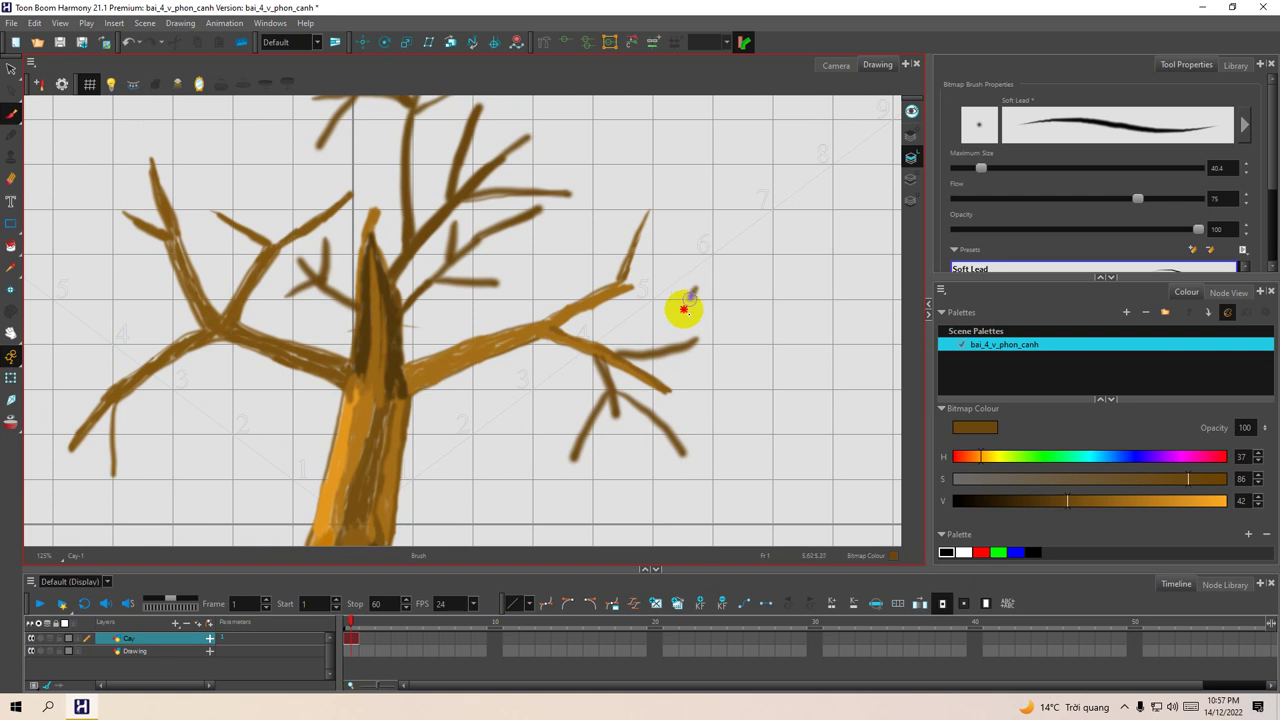
{"action": "left_click_drag", "start_coordinate": [697, 340], "coordinate": [744, 296]}
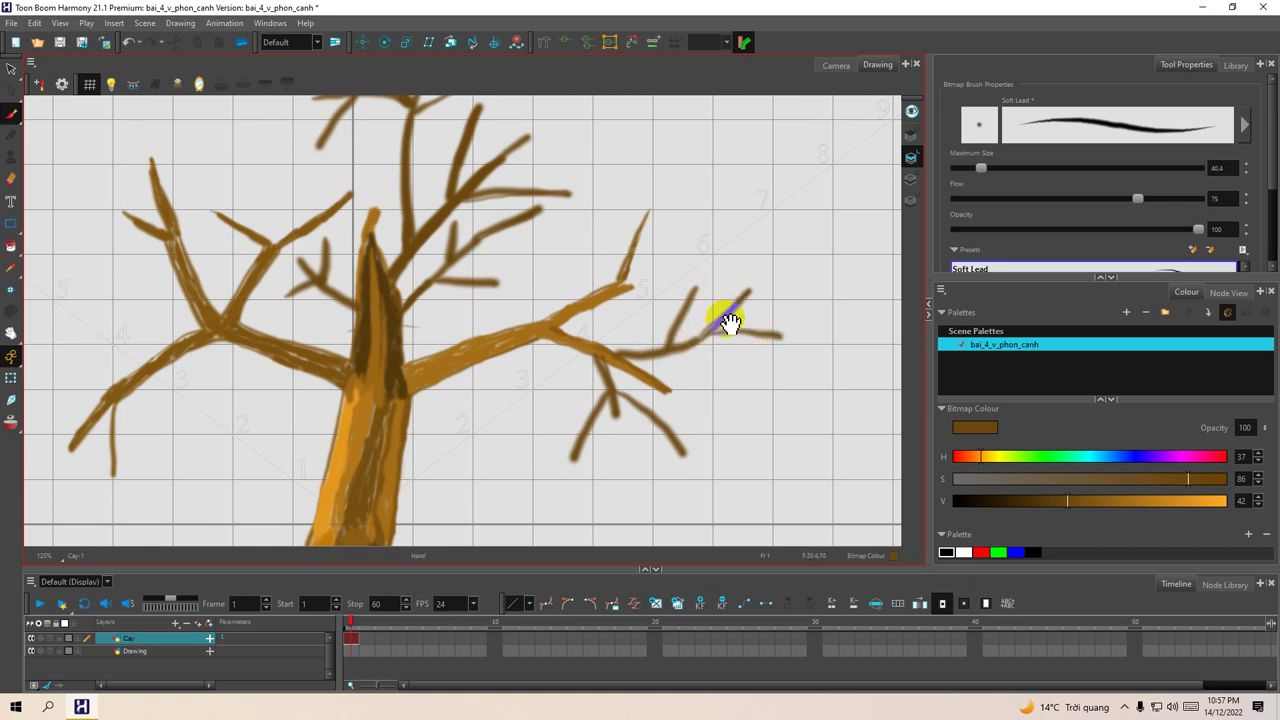
Step: Draw small end twigs on the right branch's outer offshoot and a twig on each side of its upright tip
{"action": "left_click_drag", "start_coordinate": [730, 322], "coordinate": [728, 351]}
{"action": "mouse_move", "coordinate": [733, 284]}
{"action": "left_mouse_down"}
{"action": "mouse_move", "coordinate": [718, 342]}
{"action": "mouse_move", "coordinate": [728, 300]}
{"action": "mouse_move", "coordinate": [752, 285]}
{"action": "mouse_move", "coordinate": [713, 289]}
{"action": "left_mouse_up"}
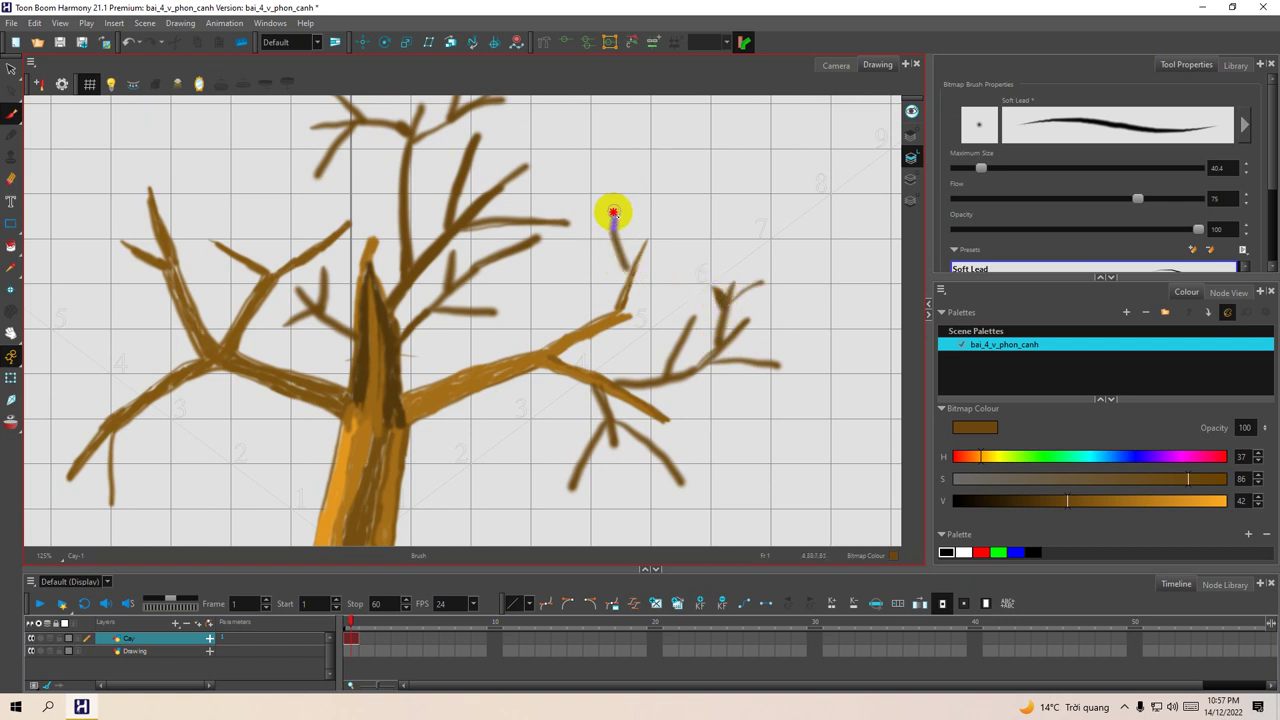
{"action": "mouse_move", "coordinate": [640, 268]}
{"action": "left_mouse_down"}
{"action": "mouse_move", "coordinate": [689, 234]}
{"action": "mouse_move", "coordinate": [634, 269]}
{"action": "left_mouse_up"}
{"action": "left_click_drag", "start_coordinate": [547, 295], "coordinate": [621, 269]}
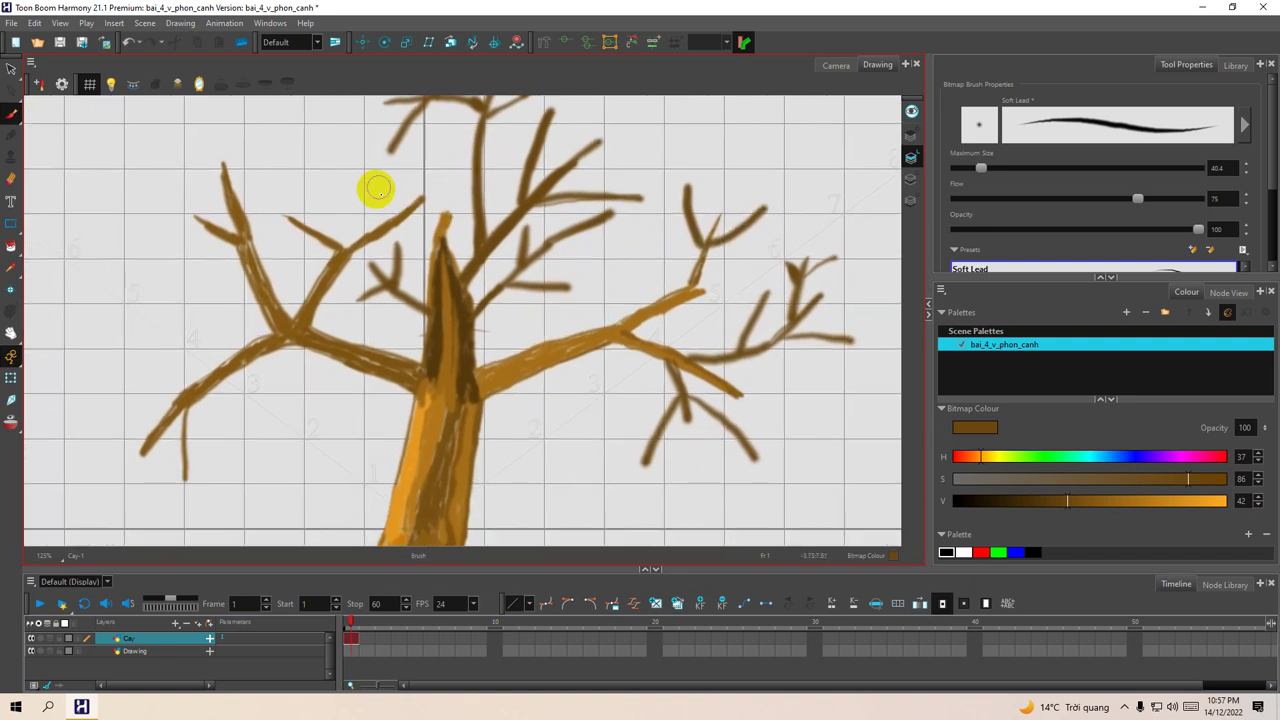
Step: Draw an upright twig on the left branch's inner fork and a forked twig above its outer upright limb
{"action": "left_click_drag", "start_coordinate": [355, 168], "coordinate": [353, 221]}
{"action": "mouse_move", "coordinate": [309, 157]}
{"action": "left_mouse_down"}
{"action": "mouse_move", "coordinate": [287, 238]}
{"action": "mouse_move", "coordinate": [307, 198]}
{"action": "mouse_move", "coordinate": [366, 149]}
{"action": "left_mouse_up"}
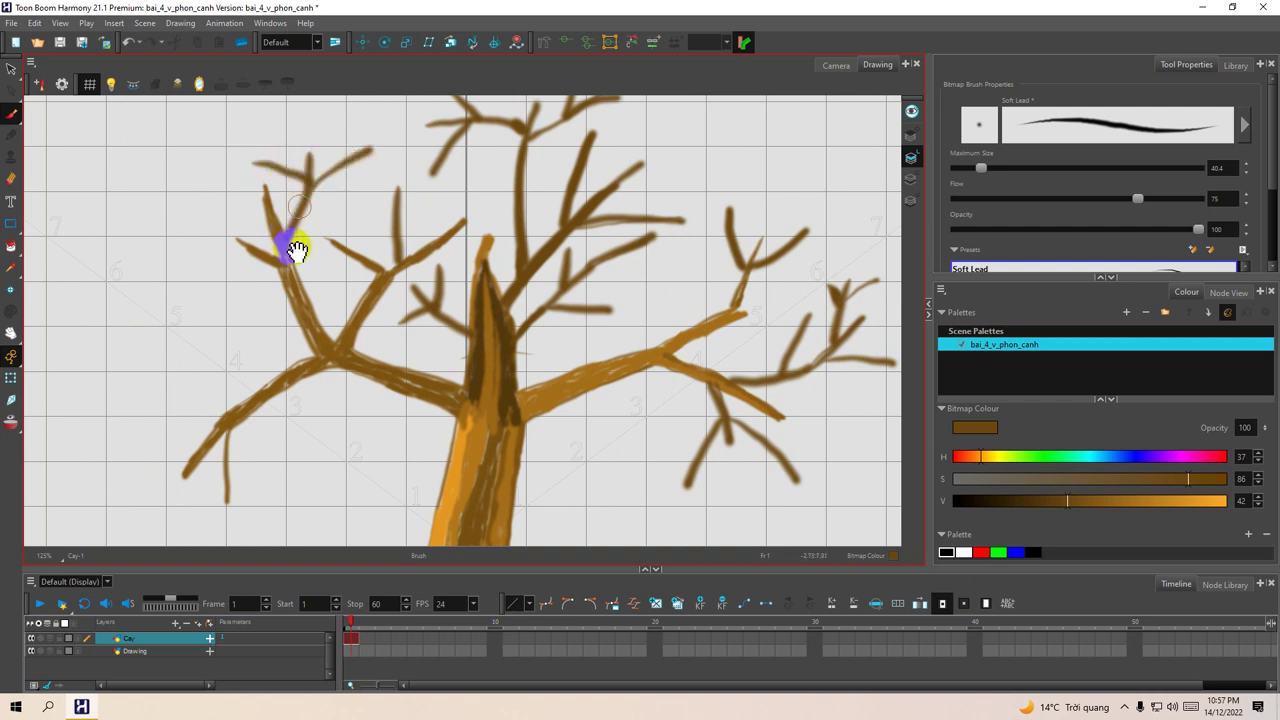
{"action": "left_click_drag", "start_coordinate": [297, 250], "coordinate": [297, 250]}
Step: Draw outward twigs with several ends on the lower left branch and on the left upright limb
{"action": "scroll", "coordinate": [290, 280], "scroll_direction": "down", "scroll_amount": 2}
{"action": "scroll", "coordinate": [290, 280], "scroll_direction": "left", "scroll_amount": 1}
{"action": "left_click_drag", "start_coordinate": [189, 297], "coordinate": [318, 334]}
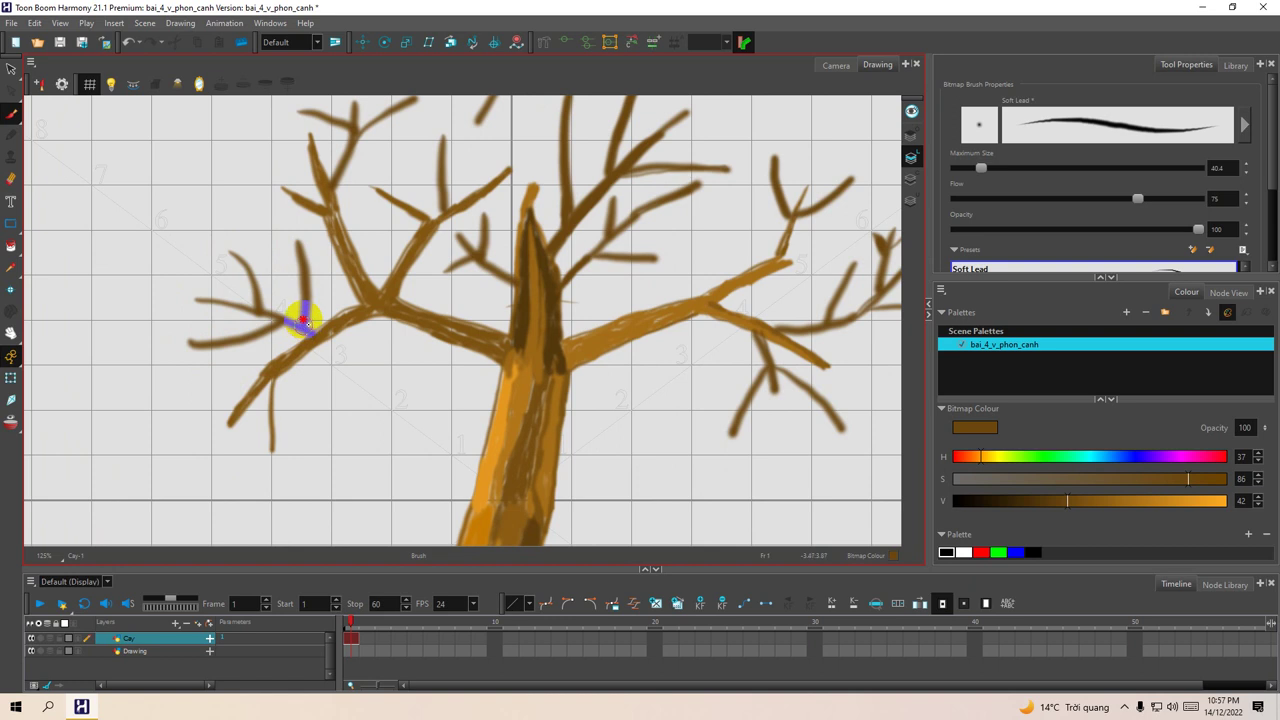
{"action": "mouse_move", "coordinate": [305, 250]}
{"action": "left_mouse_down"}
{"action": "mouse_move", "coordinate": [318, 310]}
{"action": "mouse_move", "coordinate": [306, 348]}
{"action": "left_mouse_up"}
{"action": "mouse_move", "coordinate": [386, 333]}
{"action": "left_mouse_down"}
{"action": "mouse_move", "coordinate": [331, 325]}
{"action": "mouse_move", "coordinate": [345, 334]}
{"action": "left_mouse_up"}
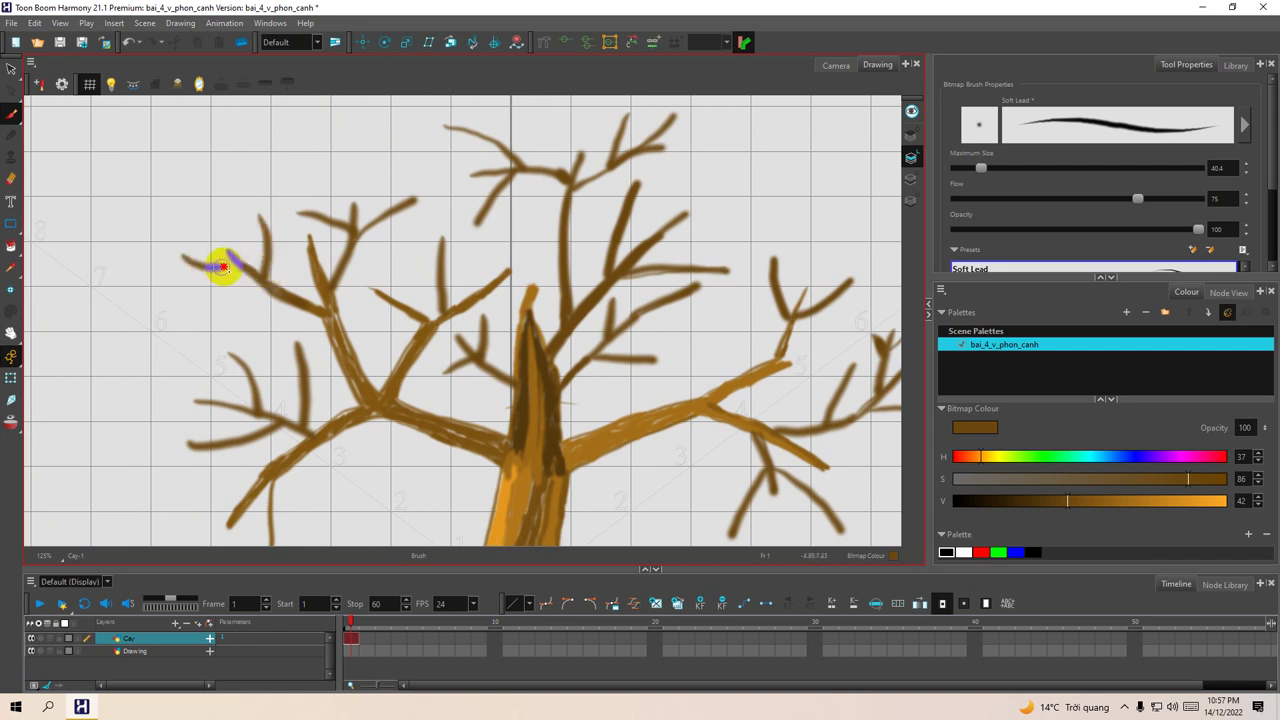
{"action": "left_click_drag", "start_coordinate": [453, 312], "coordinate": [394, 269]}
{"action": "left_click_drag", "start_coordinate": [418, 326], "coordinate": [372, 278]}
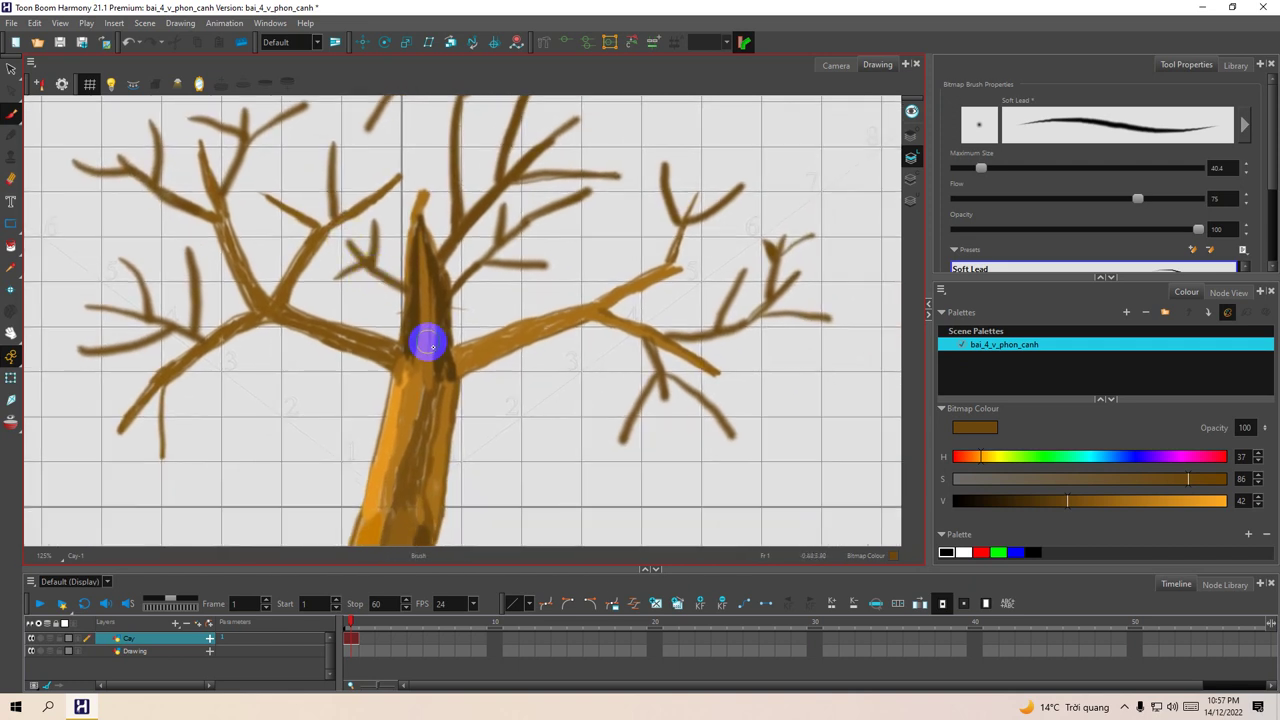
Step: Add a drawing layer named lagia with all four art layers set to Bitmap
{"action": "scroll", "coordinate": [431, 347], "scroll_direction": "down", "scroll_amount": 5}
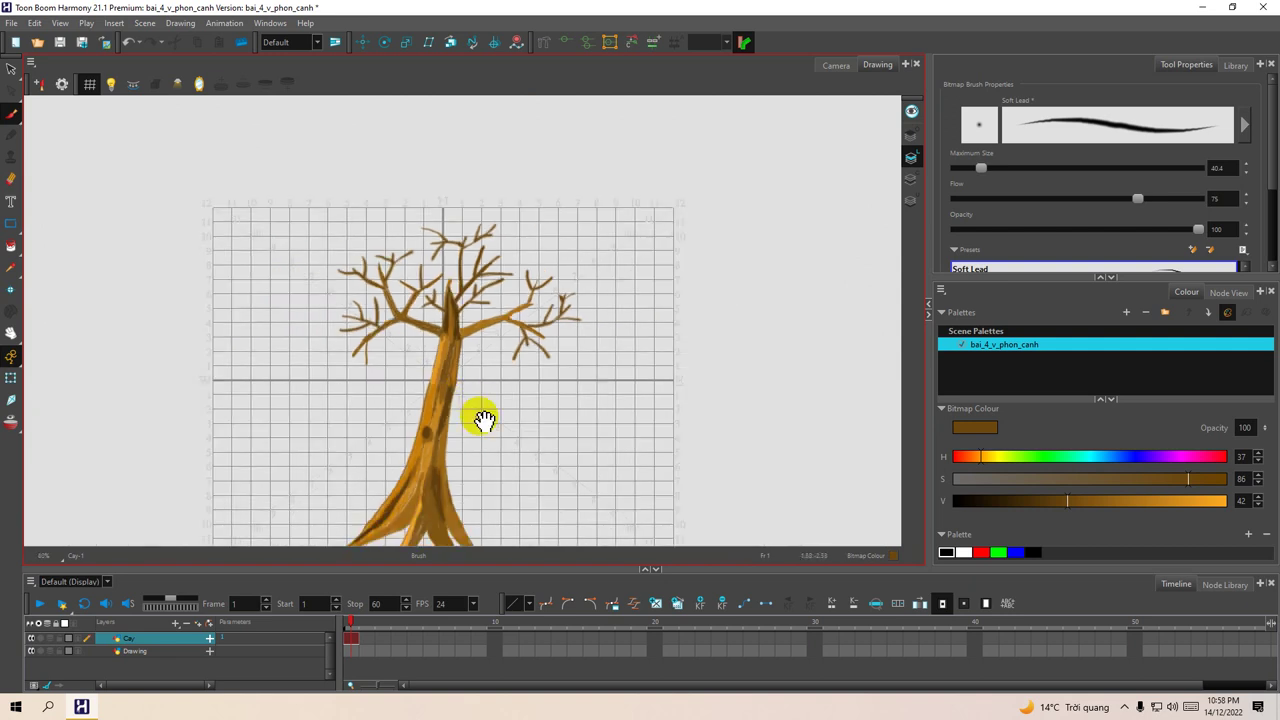
{"action": "left_click_drag", "start_coordinate": [463, 406], "coordinate": [427, 374]}
{"action": "left_click_drag", "start_coordinate": [466, 257], "coordinate": [455, 306]}
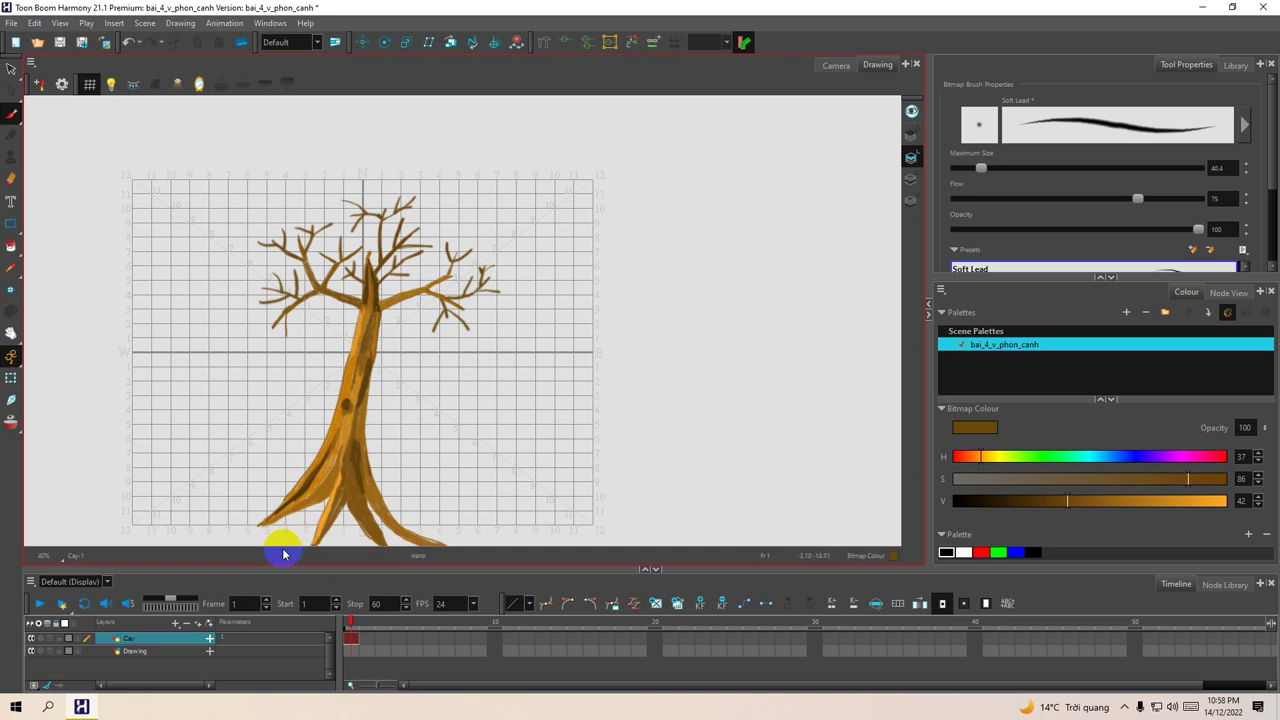
{"action": "left_click_drag", "start_coordinate": [283, 553], "coordinate": [375, 405]}
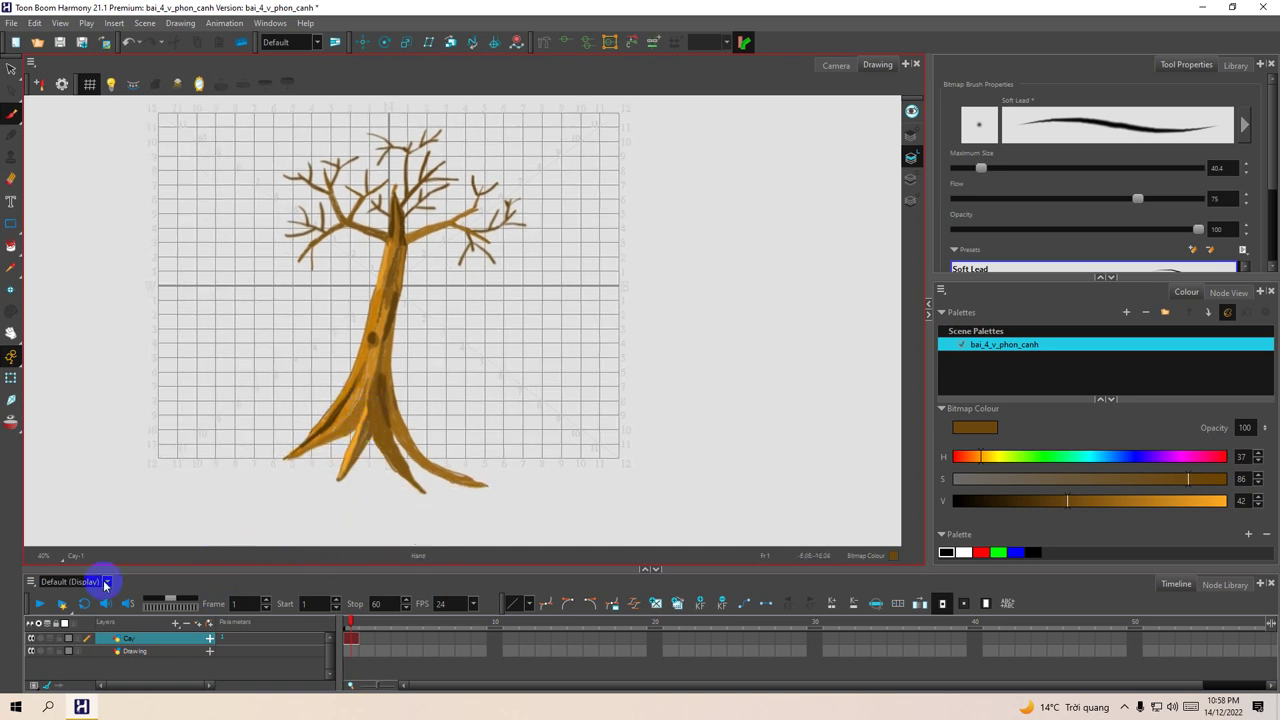
{"action": "left_click", "coordinate": [176, 625]}
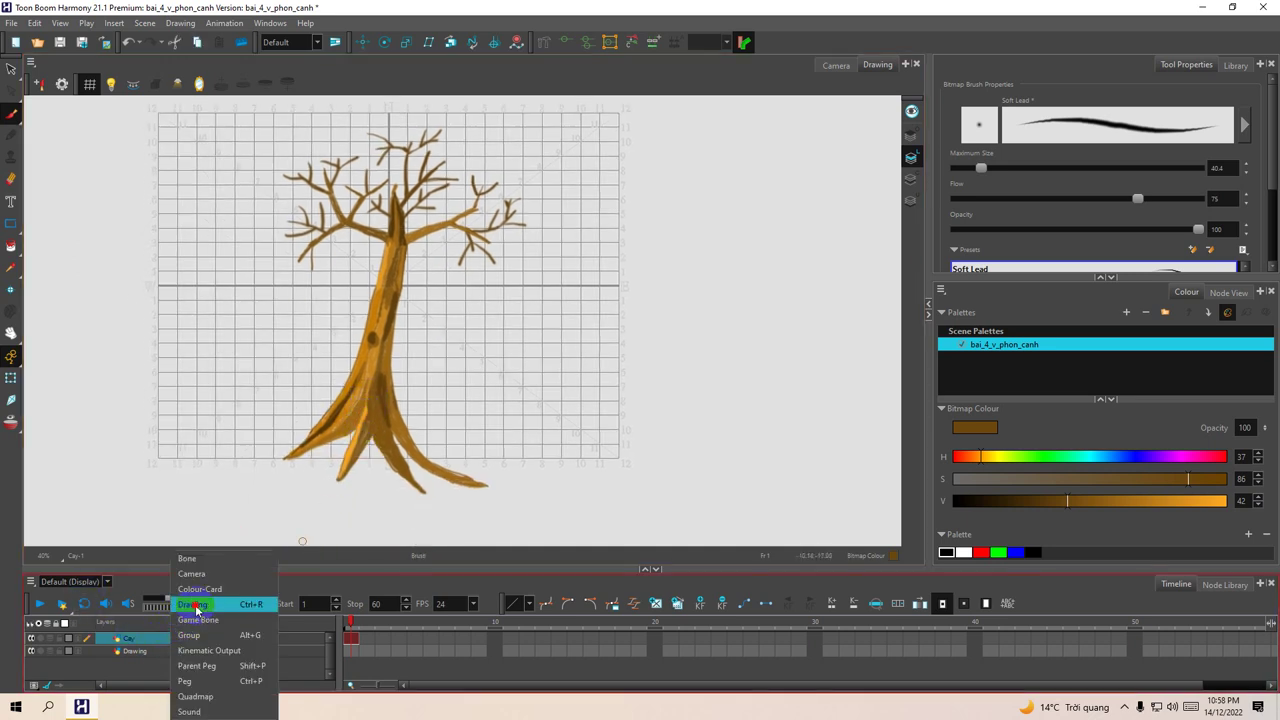
{"action": "left_click", "coordinate": [195, 610]}
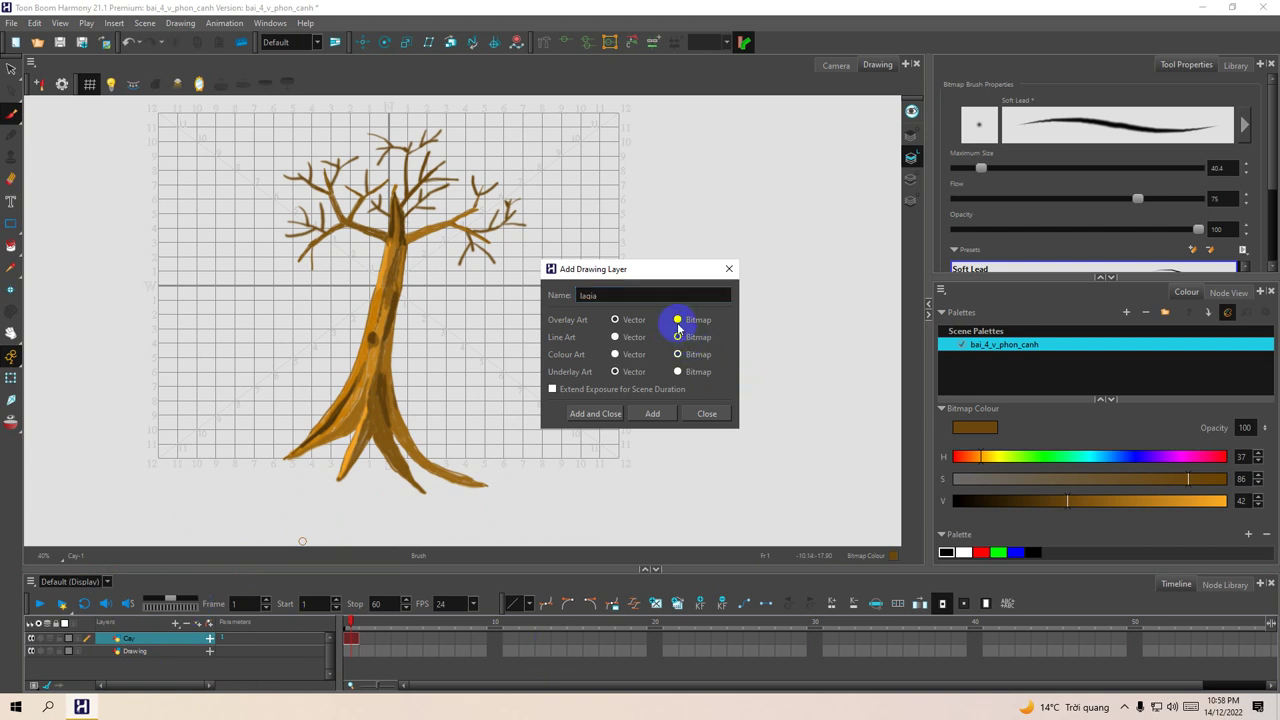
{"action": "left_click", "coordinate": [651, 415]}
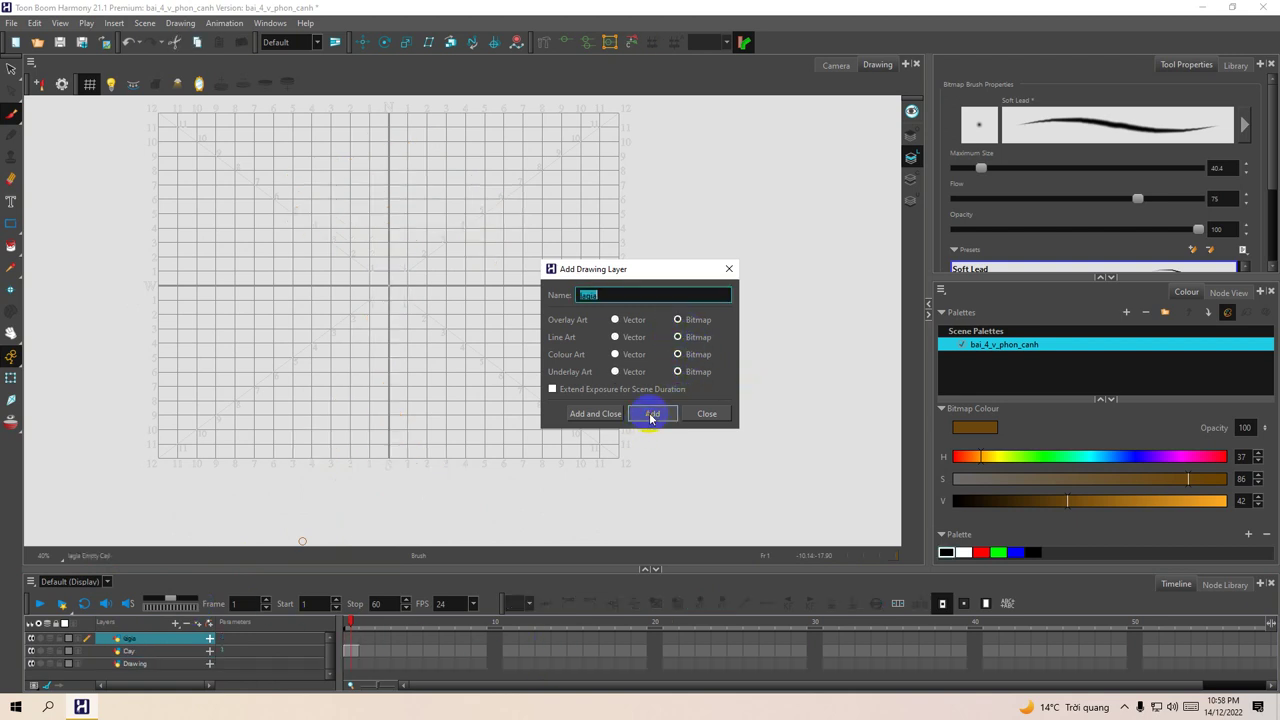
{"action": "left_click", "coordinate": [707, 413]}
Step: Turn on the light table and, for the lagia layer's first frame, set a dark green bitmap colour of H 104, S 97, V 37
{"action": "left_click", "coordinate": [111, 86]}
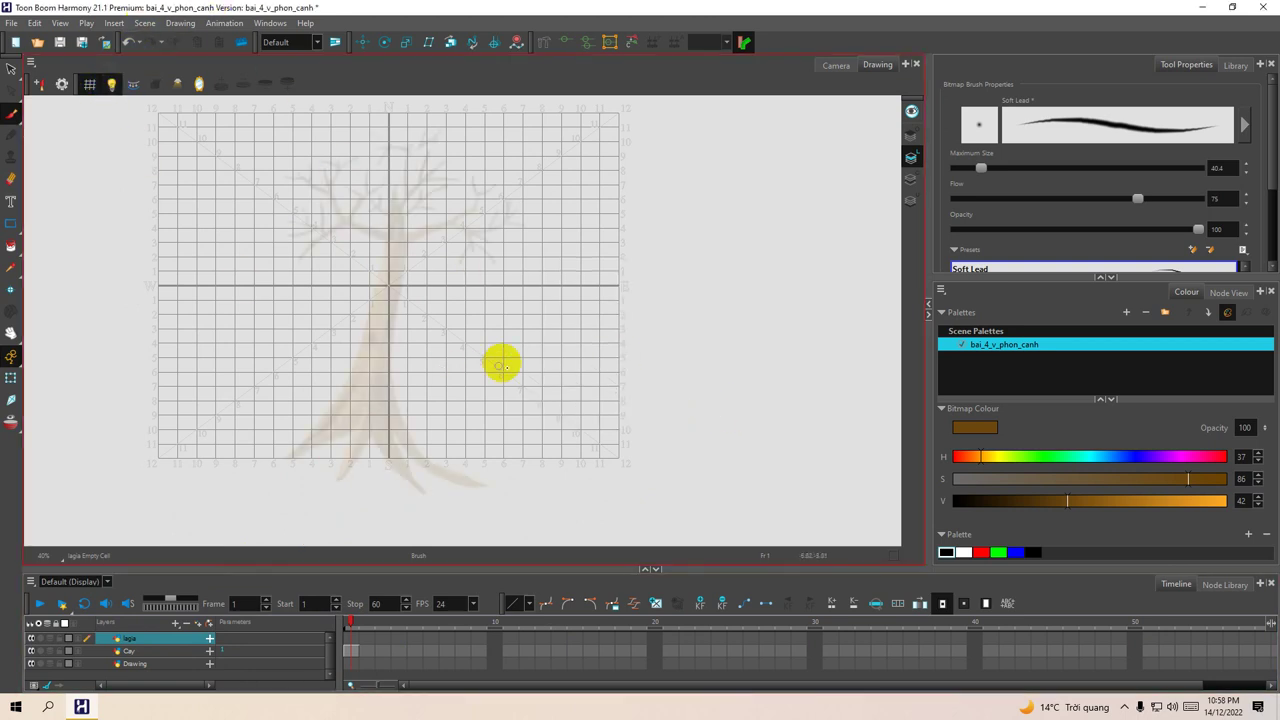
{"action": "left_click", "coordinate": [352, 640]}
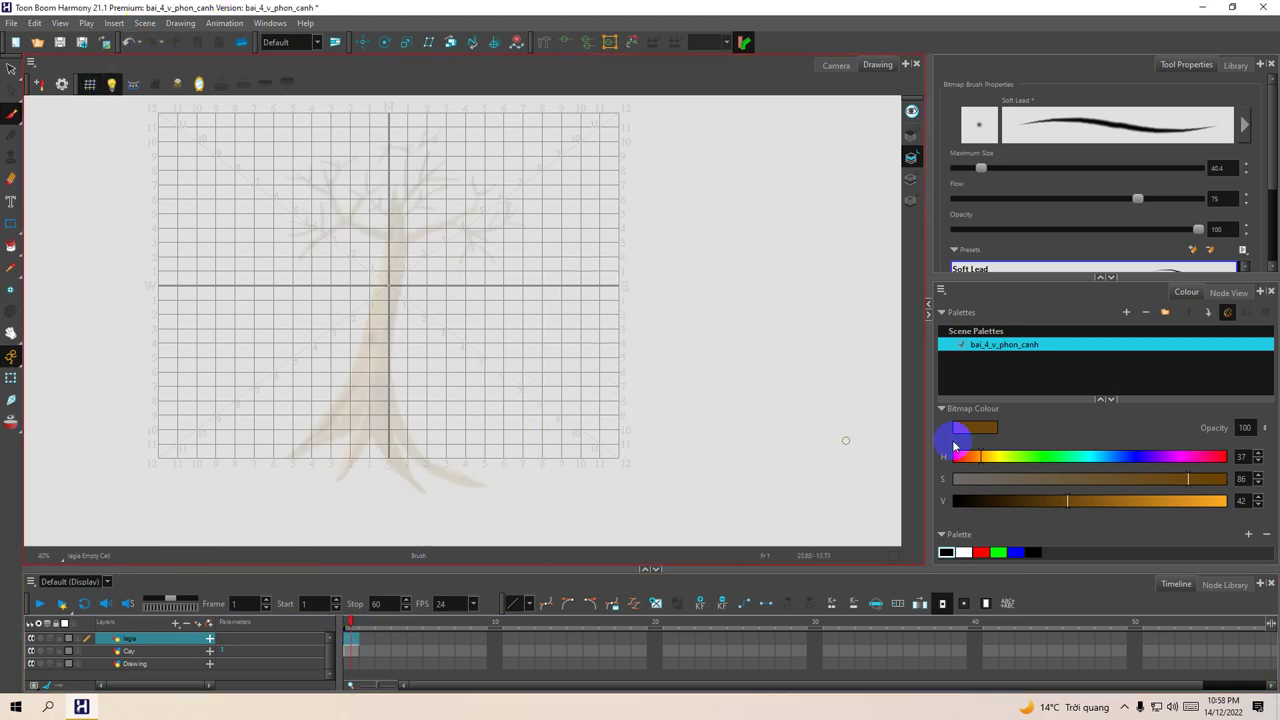
{"action": "left_click", "coordinate": [1104, 458]}
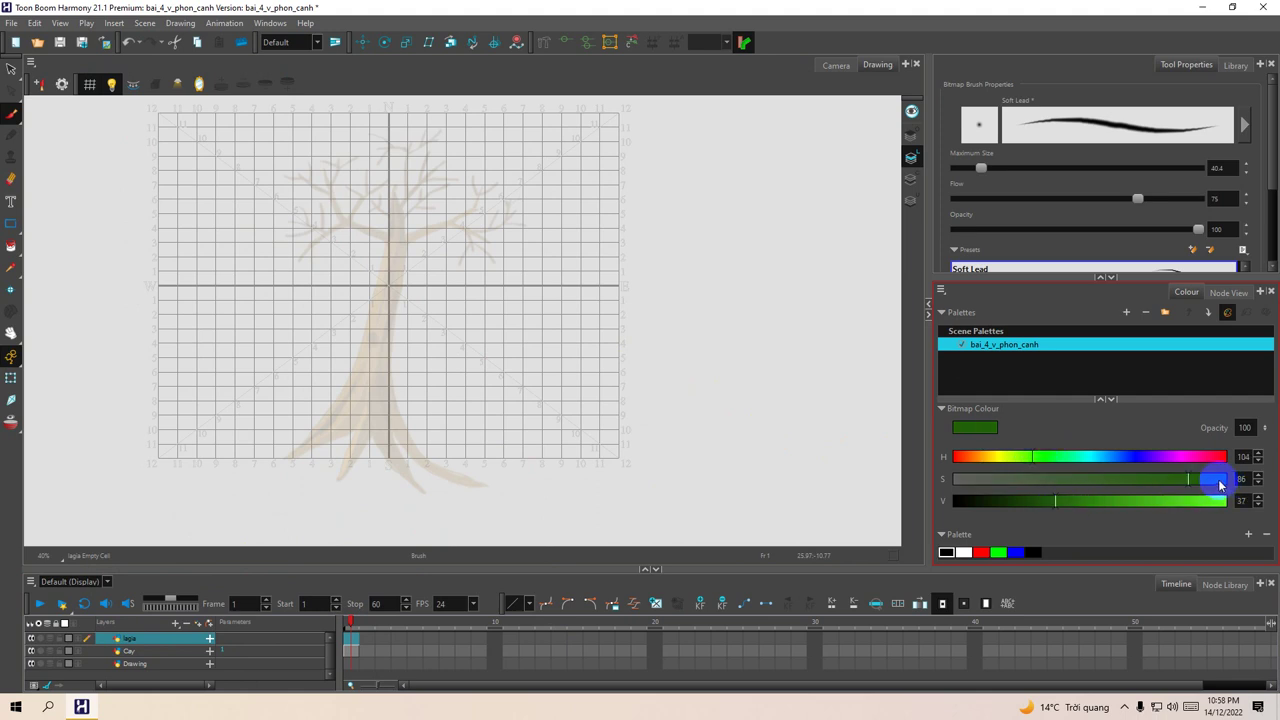
Step: Choose the Soft Pastel brush with opacity 57.3 and flow 77.6, and paint a small leaf patch left of the pointed top
{"action": "left_click", "coordinate": [1171, 122]}
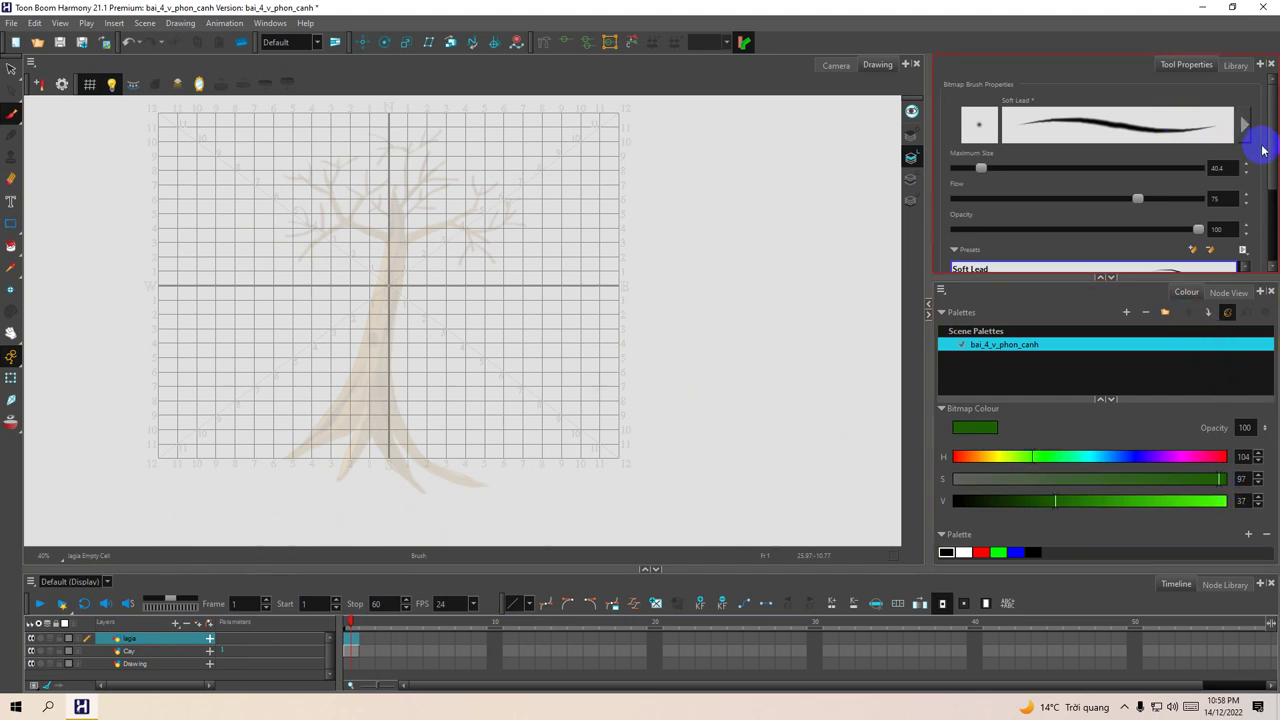
{"action": "left_click_drag", "start_coordinate": [1268, 157], "coordinate": [1268, 229]}
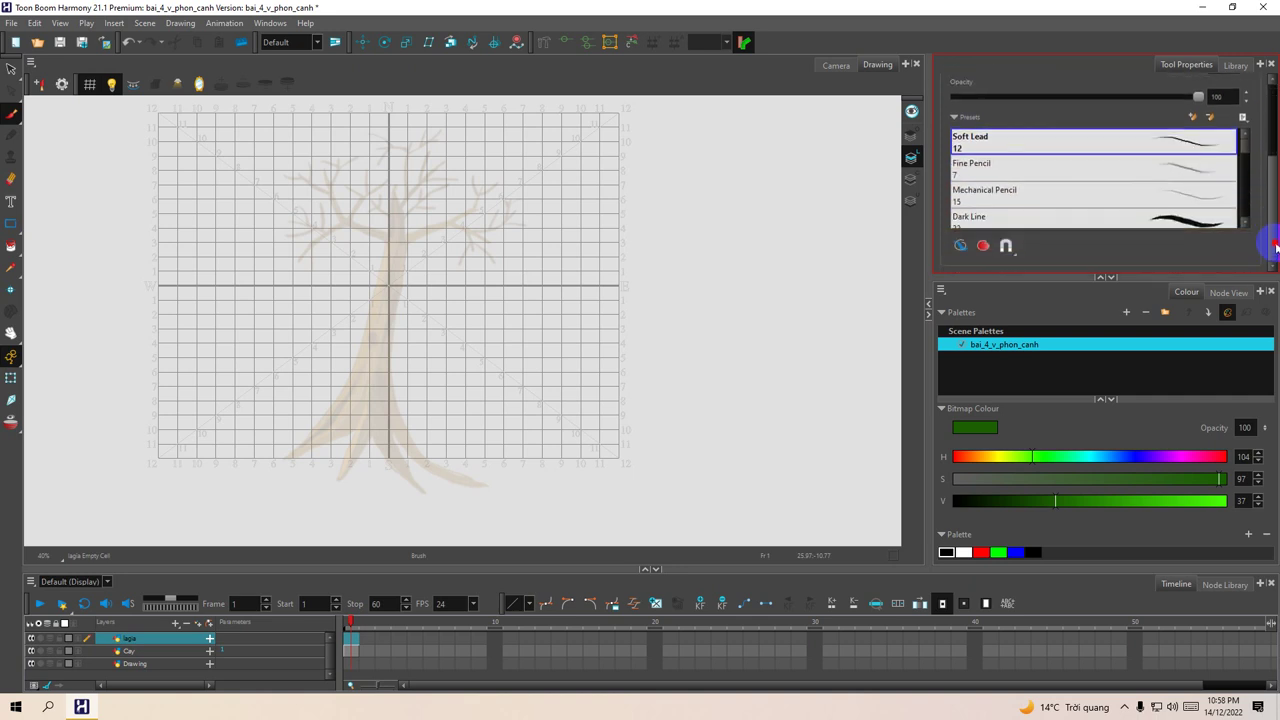
{"action": "left_click", "coordinate": [1245, 168]}
{"action": "left_click_drag", "start_coordinate": [1245, 168], "coordinate": [1245, 185]}
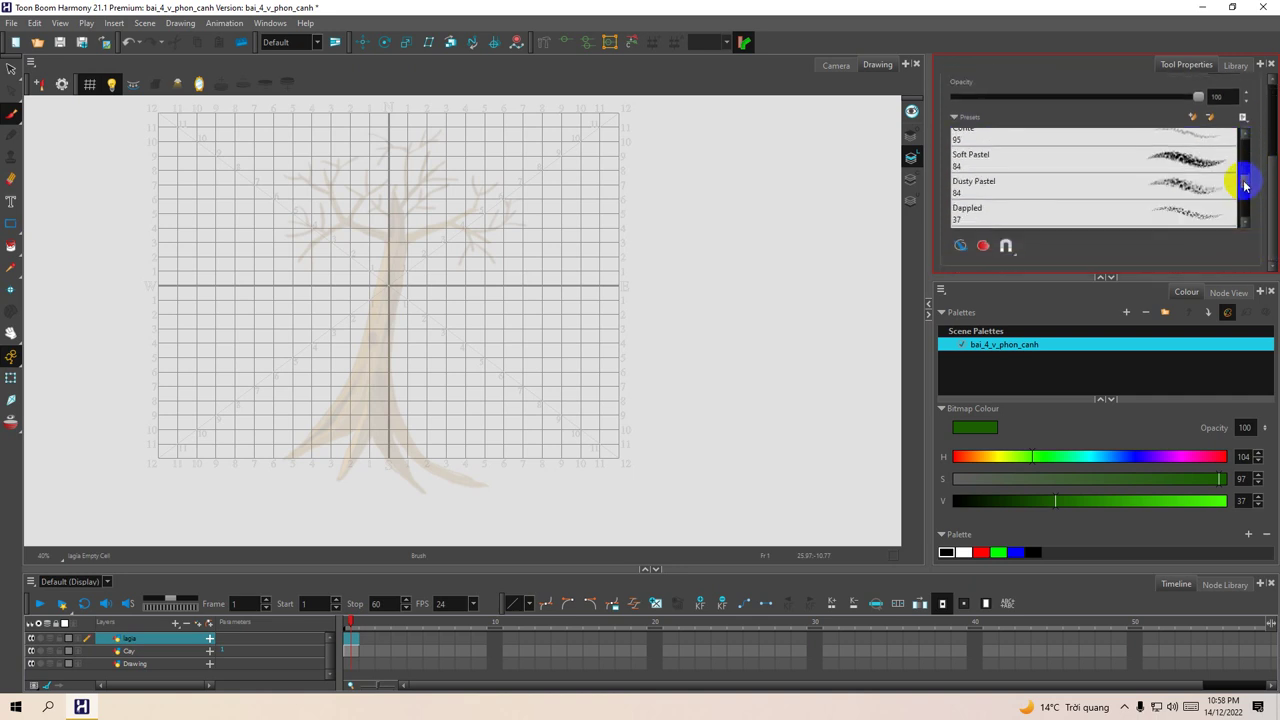
{"action": "left_click", "coordinate": [1190, 162]}
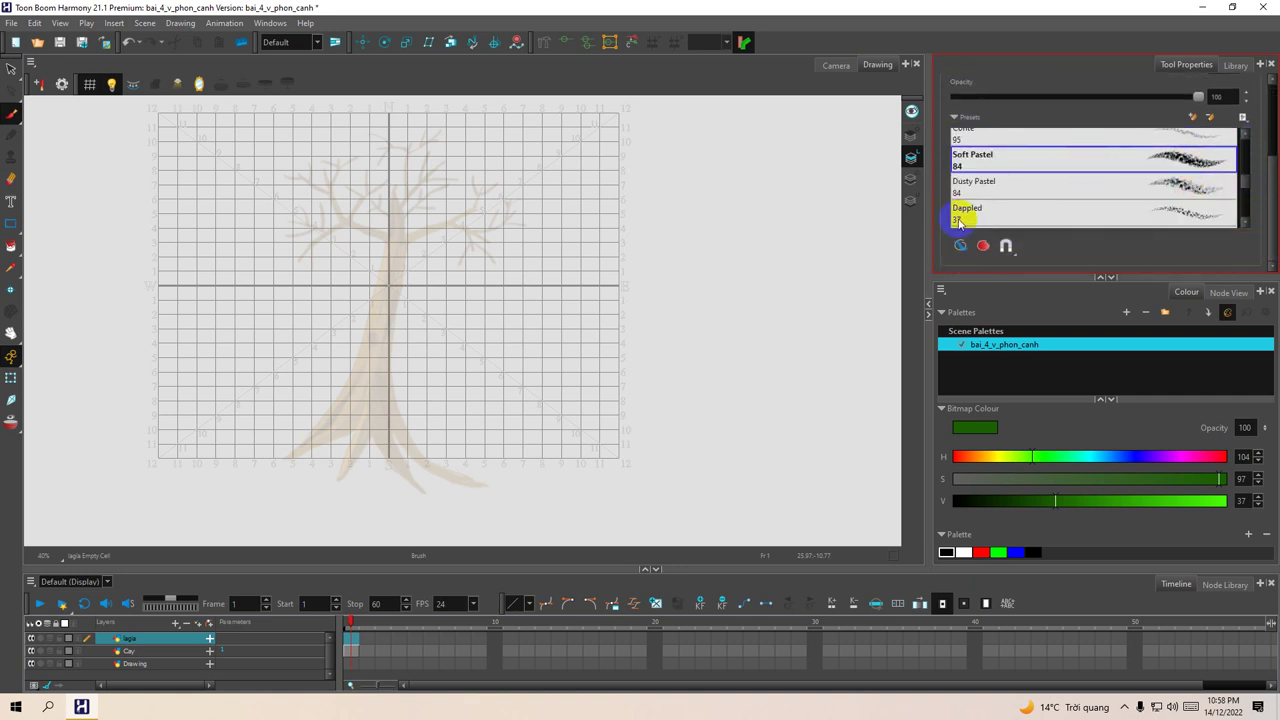
{"action": "scroll", "coordinate": [354, 254], "scroll_direction": "up", "scroll_amount": 4}
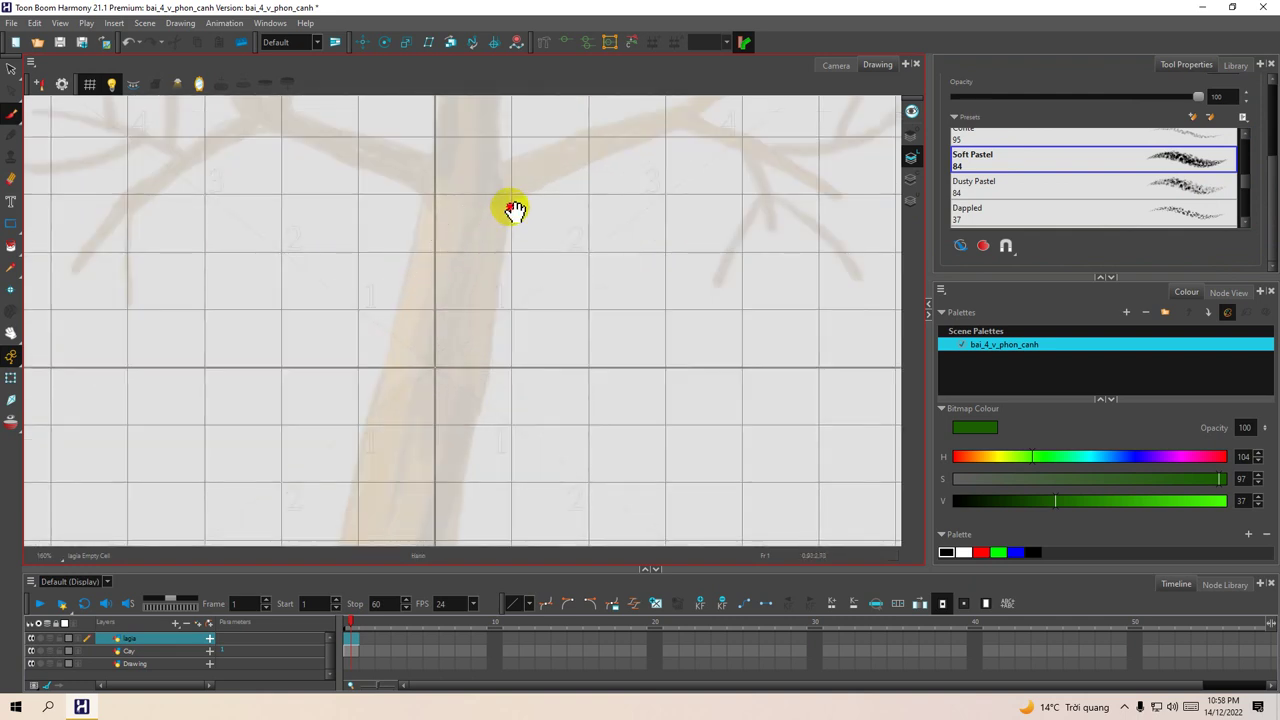
{"action": "left_click_drag", "start_coordinate": [514, 210], "coordinate": [535, 320]}
{"action": "left_click_drag", "start_coordinate": [509, 255], "coordinate": [500, 348]}
{"action": "left_click_drag", "start_coordinate": [509, 277], "coordinate": [509, 330]}
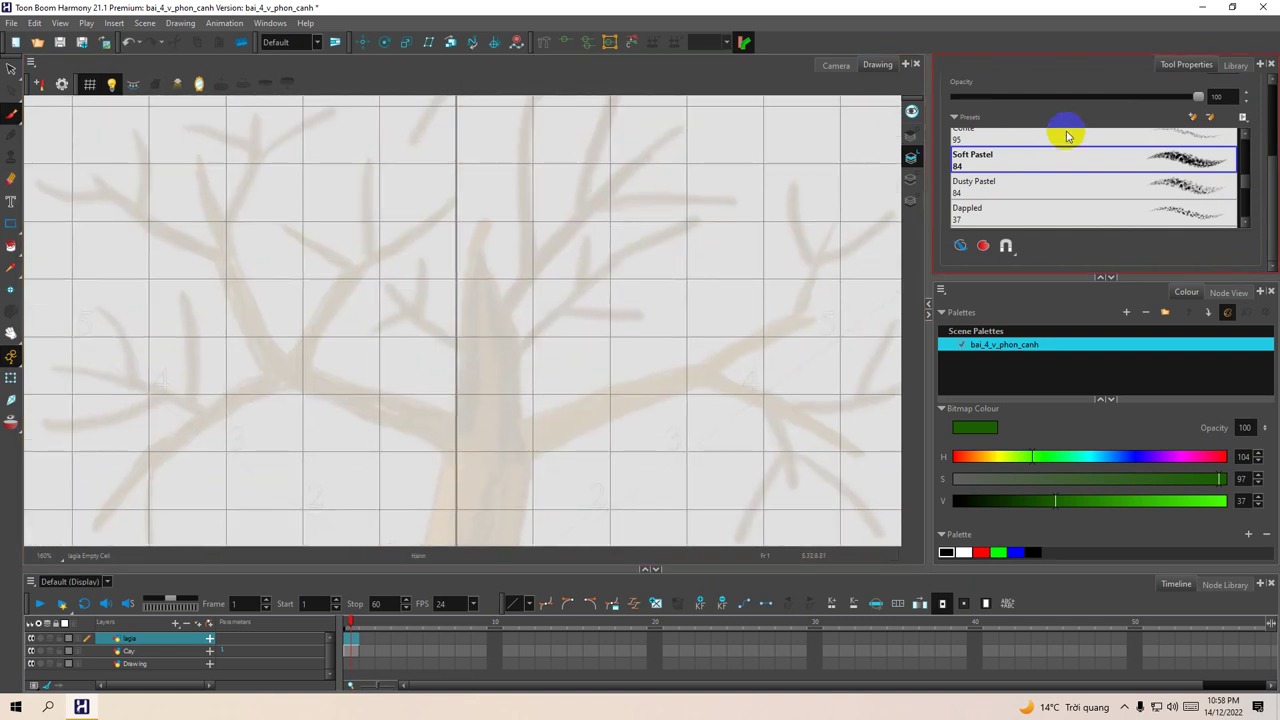
{"action": "left_click_drag", "start_coordinate": [1098, 100], "coordinate": [1094, 98]}
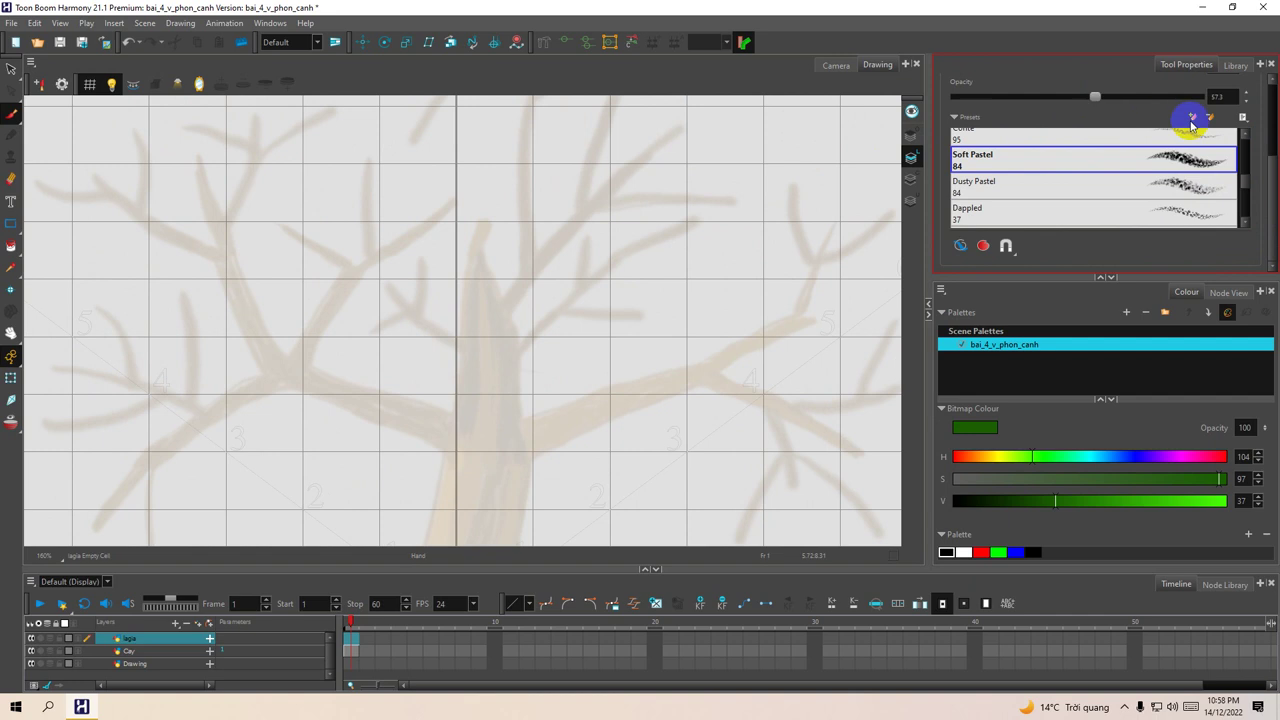
{"action": "left_click_drag", "start_coordinate": [1275, 177], "coordinate": [1270, 105]}
{"action": "left_click", "coordinate": [1200, 155]}
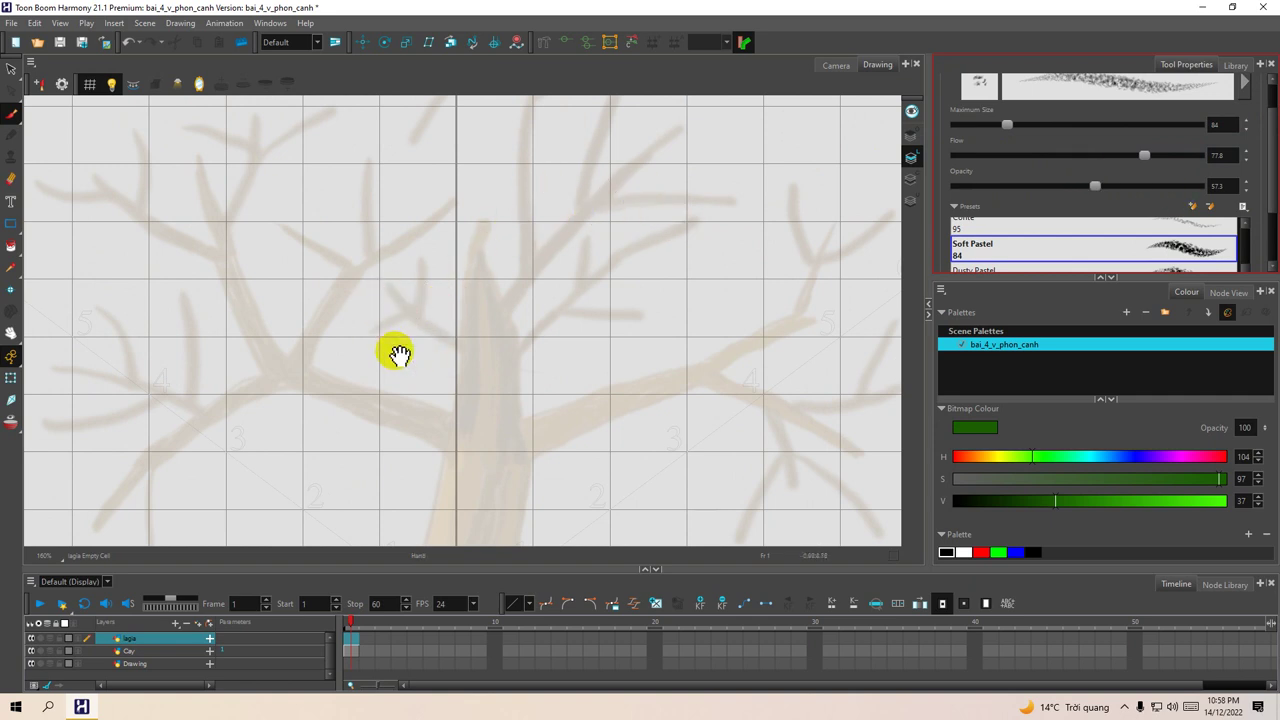
{"action": "mouse_move", "coordinate": [394, 354]}
{"action": "left_mouse_down"}
{"action": "mouse_move", "coordinate": [414, 328]}
{"action": "mouse_move", "coordinate": [400, 322]}
{"action": "left_mouse_up"}
Step: Switch to the Dusty Pastel brush preset and set its maximum size to 155.8
{"action": "left_click", "coordinate": [1243, 268]}
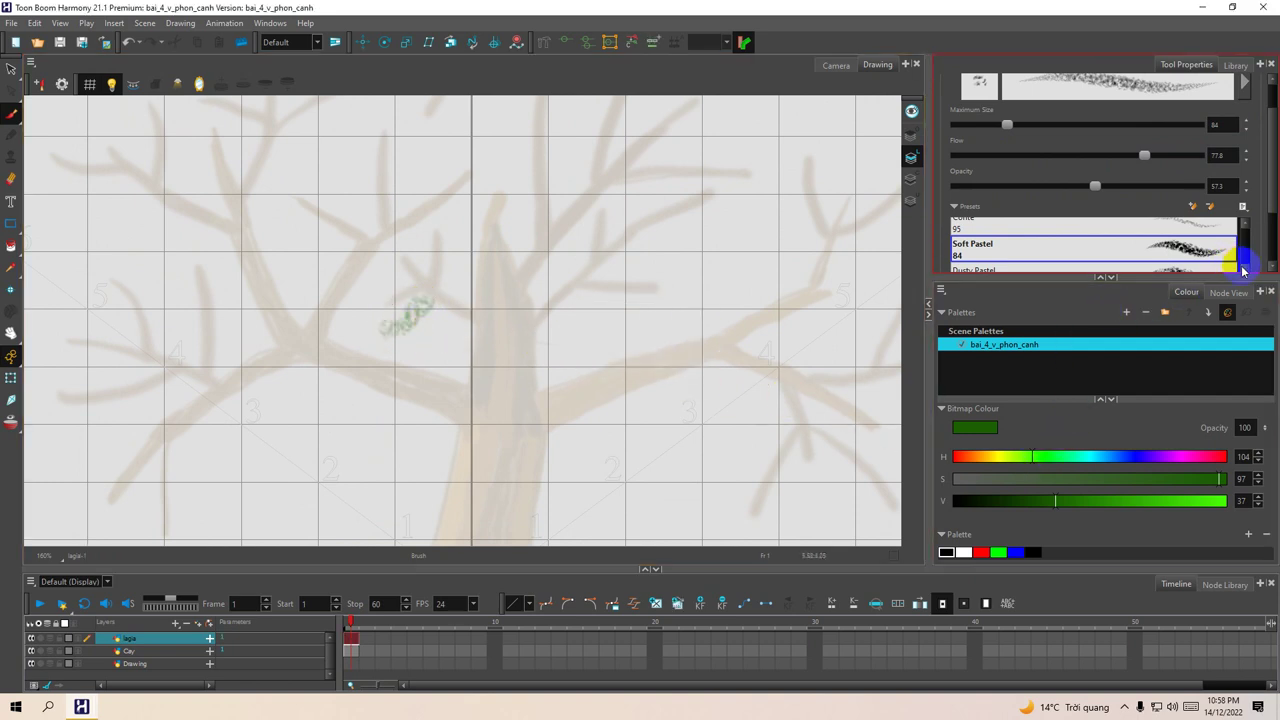
{"action": "left_click", "coordinate": [1228, 275]}
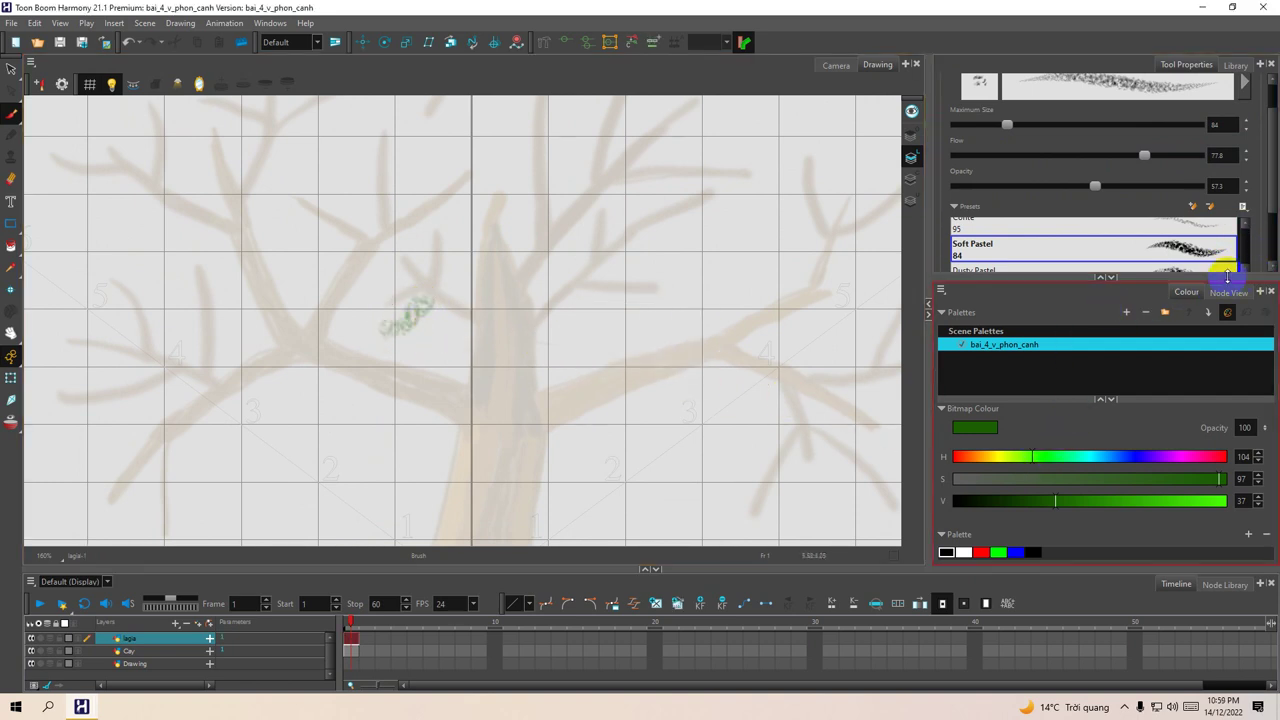
{"action": "left_click_drag", "start_coordinate": [1226, 277], "coordinate": [1211, 295]}
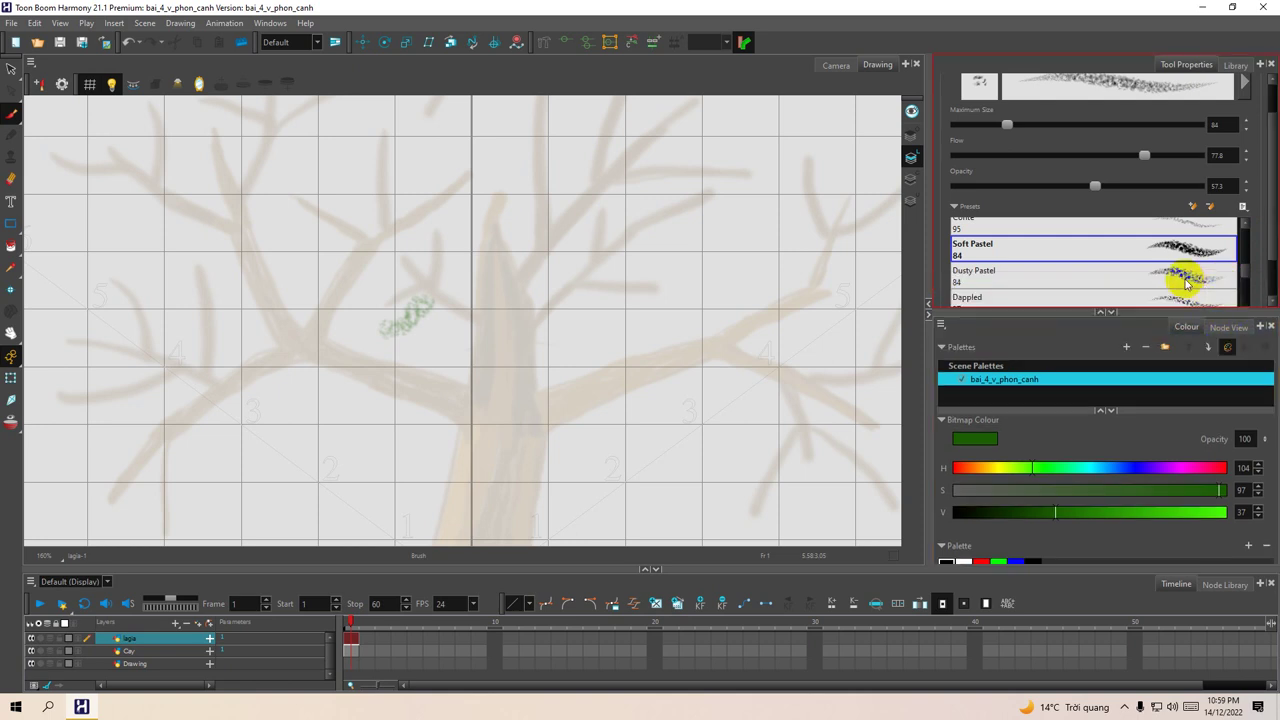
{"action": "left_click", "coordinate": [1189, 281]}
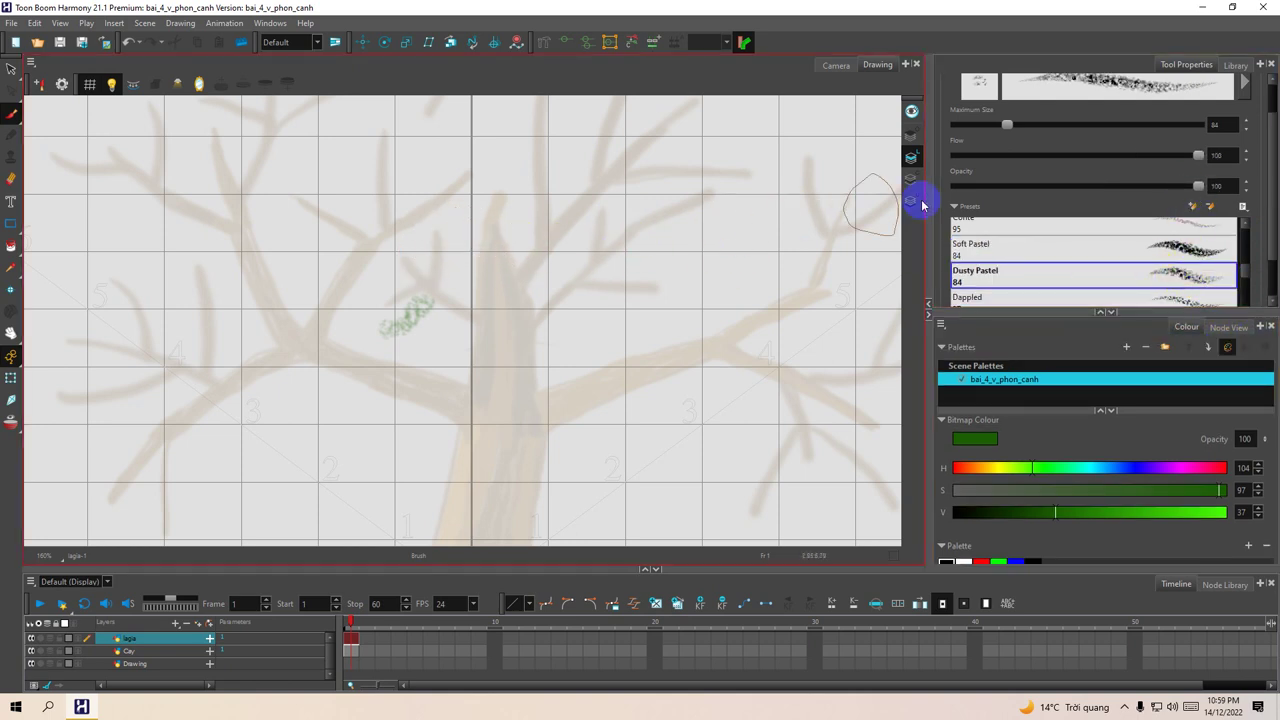
{"action": "left_click_drag", "start_coordinate": [1008, 125], "coordinate": [1051, 126]}
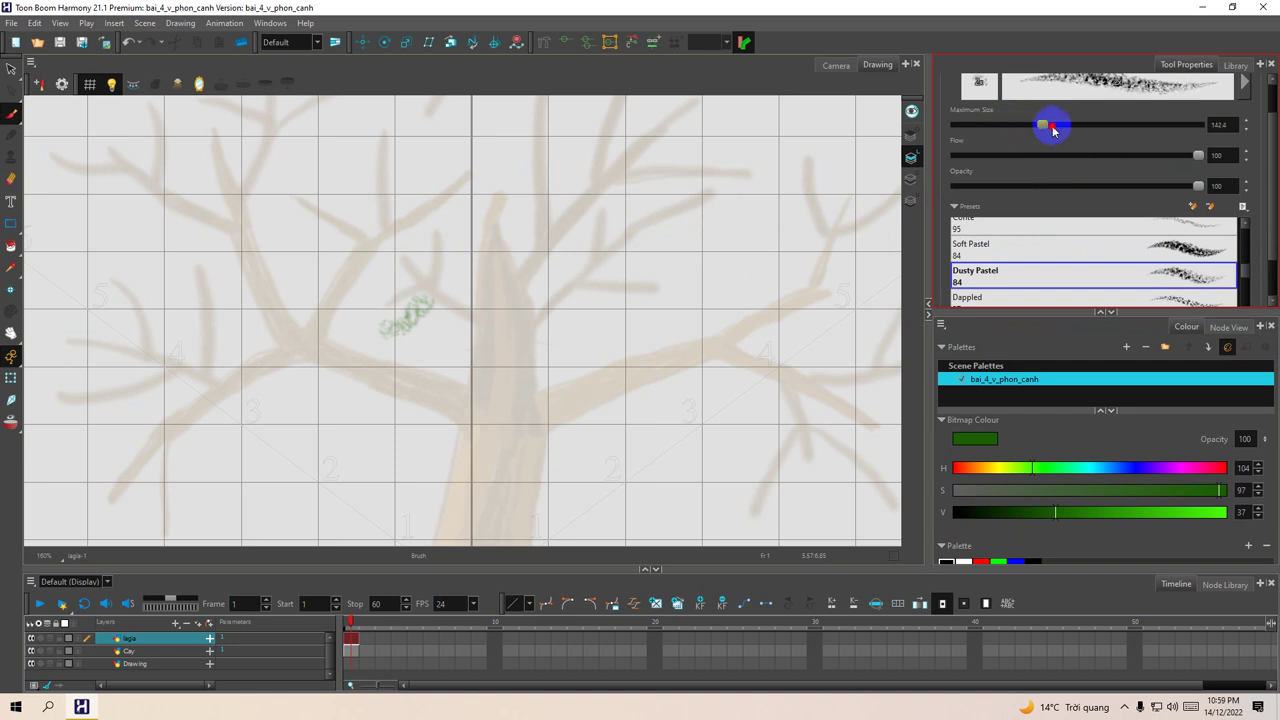
Step: Paint dark green leaves over the lower left branches, around the trunk's pointed top and along the inner right branch
{"action": "mouse_move", "coordinate": [540, 243]}
{"action": "left_mouse_down"}
{"action": "mouse_move", "coordinate": [501, 247]}
{"action": "mouse_move", "coordinate": [529, 280]}
{"action": "mouse_move", "coordinate": [475, 310]}
{"action": "mouse_move", "coordinate": [470, 347]}
{"action": "mouse_move", "coordinate": [434, 355]}
{"action": "mouse_move", "coordinate": [432, 370]}
{"action": "mouse_move", "coordinate": [385, 348]}
{"action": "mouse_move", "coordinate": [372, 300]}
{"action": "mouse_move", "coordinate": [443, 249]}
{"action": "mouse_move", "coordinate": [420, 291]}
{"action": "mouse_move", "coordinate": [326, 243]}
{"action": "mouse_move", "coordinate": [305, 343]}
{"action": "mouse_move", "coordinate": [173, 417]}
{"action": "mouse_move", "coordinate": [127, 468]}
{"action": "mouse_move", "coordinate": [154, 401]}
{"action": "mouse_move", "coordinate": [187, 368]}
{"action": "mouse_move", "coordinate": [125, 315]}
{"action": "left_mouse_up"}
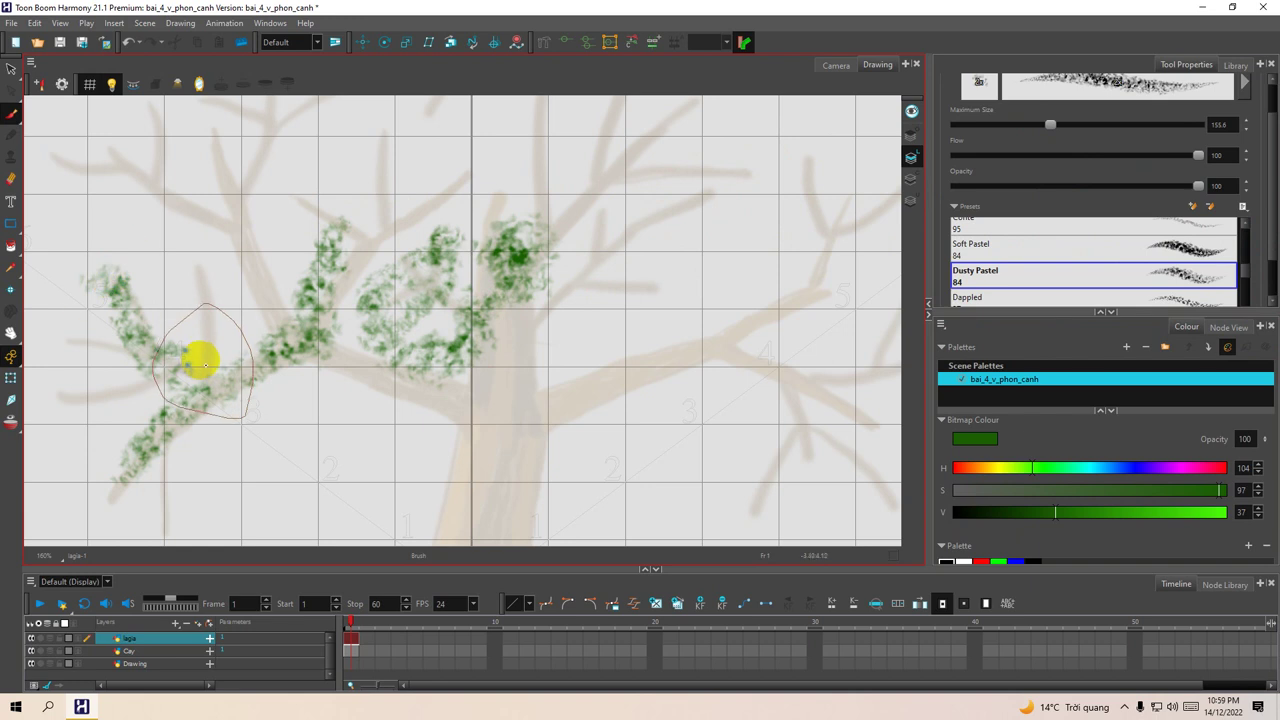
{"action": "left_click_drag", "start_coordinate": [200, 357], "coordinate": [189, 249]}
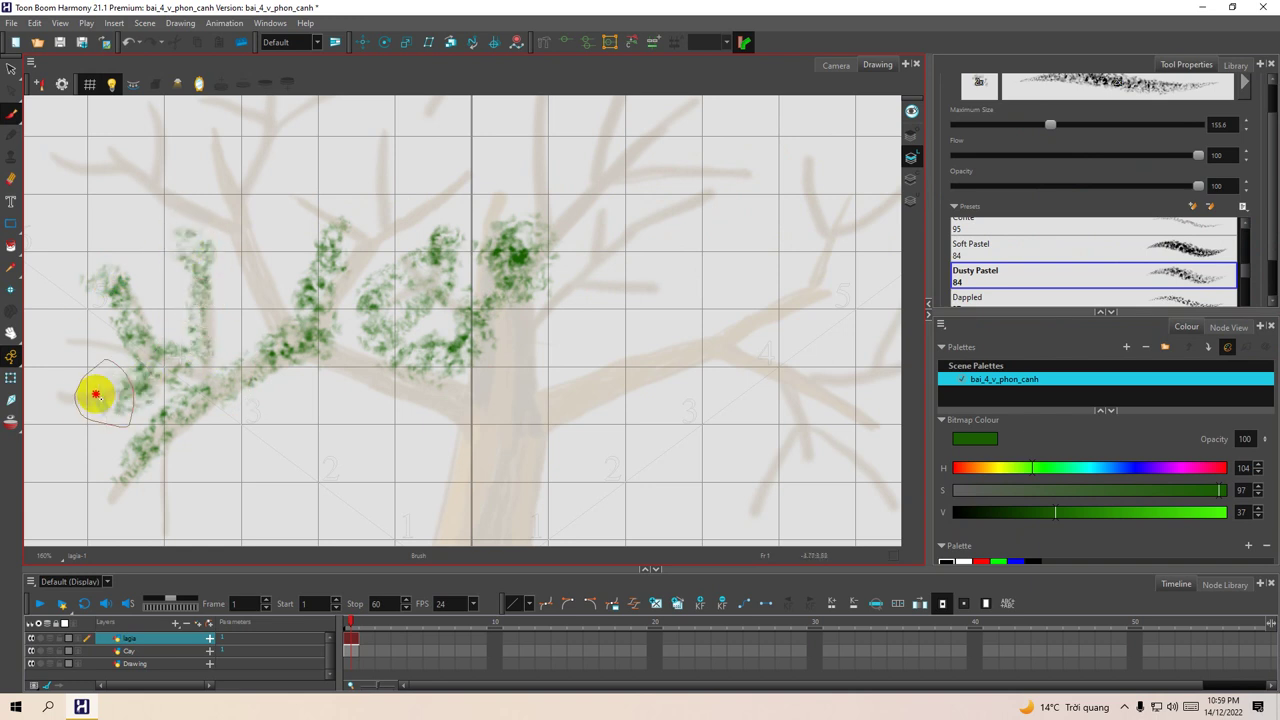
{"action": "mouse_move", "coordinate": [505, 345]}
{"action": "left_mouse_down"}
{"action": "mouse_move", "coordinate": [433, 290]}
{"action": "mouse_move", "coordinate": [397, 289]}
{"action": "mouse_move", "coordinate": [491, 289]}
{"action": "mouse_move", "coordinate": [611, 237]}
{"action": "mouse_move", "coordinate": [494, 254]}
{"action": "mouse_move", "coordinate": [534, 131]}
{"action": "mouse_move", "coordinate": [531, 169]}
{"action": "left_mouse_up"}
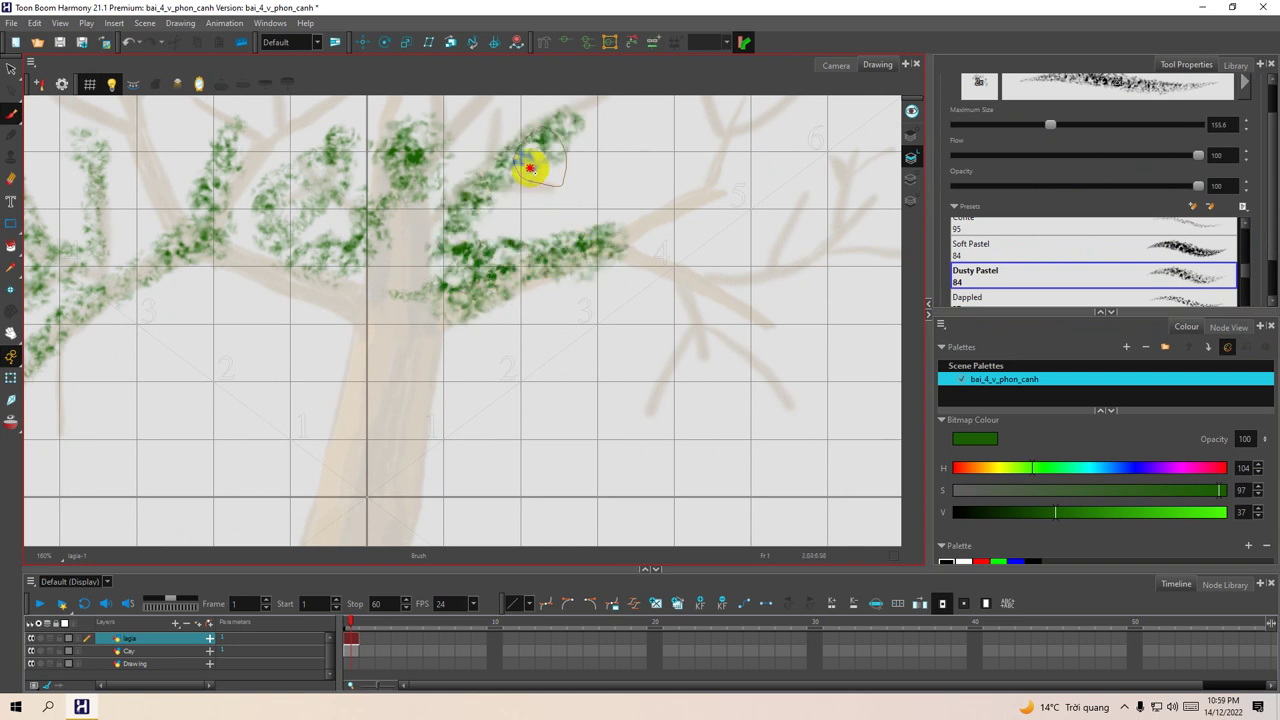
Step: Paint leaves over the right branch's hanging, outward and upright twigs, filling the gap towards the pointed top
{"action": "mouse_move", "coordinate": [651, 259]}
{"action": "left_mouse_down"}
{"action": "mouse_move", "coordinate": [615, 364]}
{"action": "mouse_move", "coordinate": [657, 317]}
{"action": "mouse_move", "coordinate": [661, 274]}
{"action": "mouse_move", "coordinate": [694, 328]}
{"action": "mouse_move", "coordinate": [744, 360]}
{"action": "mouse_move", "coordinate": [695, 256]}
{"action": "mouse_move", "coordinate": [795, 215]}
{"action": "mouse_move", "coordinate": [858, 215]}
{"action": "left_mouse_up"}
{"action": "key", "text": "space"}
{"action": "left_click_drag", "start_coordinate": [740, 231], "coordinate": [745, 251]}
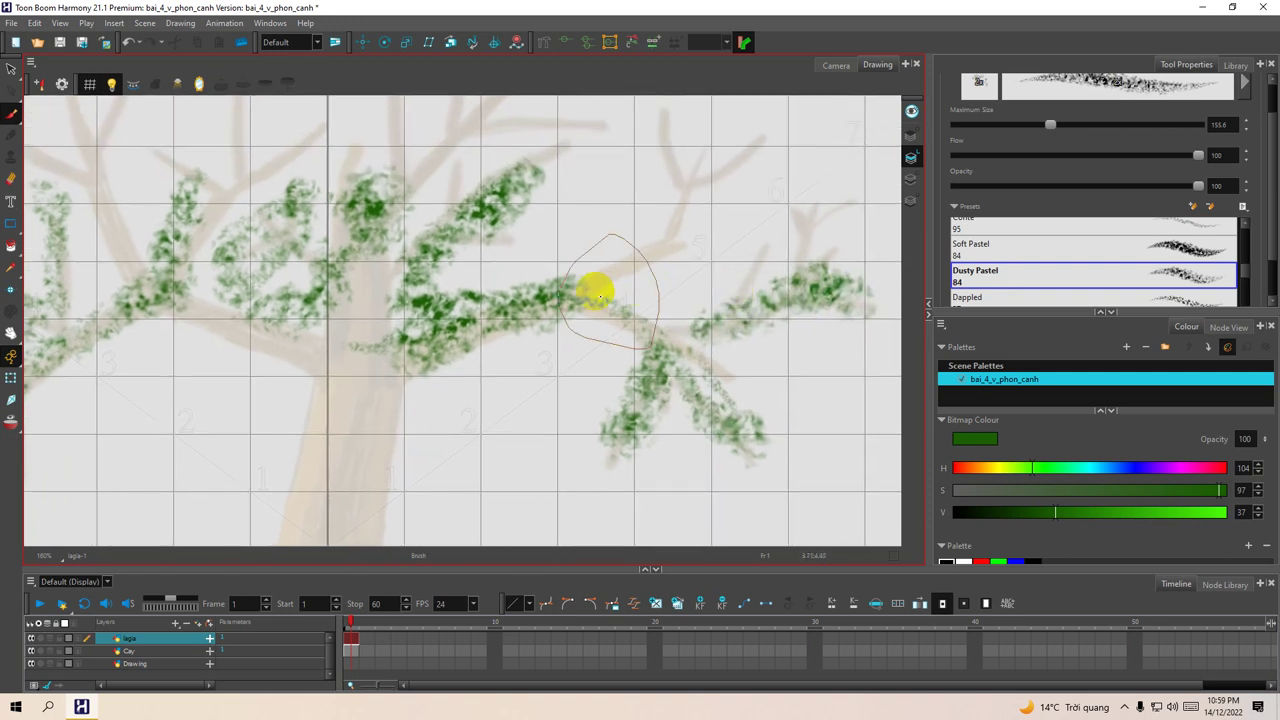
{"action": "mouse_move", "coordinate": [594, 289]}
{"action": "left_mouse_down"}
{"action": "mouse_move", "coordinate": [657, 251]}
{"action": "mouse_move", "coordinate": [691, 207]}
{"action": "mouse_move", "coordinate": [708, 155]}
{"action": "mouse_move", "coordinate": [686, 155]}
{"action": "mouse_move", "coordinate": [667, 129]}
{"action": "mouse_move", "coordinate": [706, 132]}
{"action": "mouse_move", "coordinate": [722, 171]}
{"action": "mouse_move", "coordinate": [788, 132]}
{"action": "mouse_move", "coordinate": [818, 133]}
{"action": "mouse_move", "coordinate": [721, 192]}
{"action": "mouse_move", "coordinate": [811, 204]}
{"action": "mouse_move", "coordinate": [770, 259]}
{"action": "mouse_move", "coordinate": [699, 305]}
{"action": "mouse_move", "coordinate": [665, 313]}
{"action": "mouse_move", "coordinate": [599, 230]}
{"action": "mouse_move", "coordinate": [489, 257]}
{"action": "mouse_move", "coordinate": [472, 283]}
{"action": "mouse_move", "coordinate": [538, 211]}
{"action": "mouse_move", "coordinate": [617, 166]}
{"action": "mouse_move", "coordinate": [642, 185]}
{"action": "mouse_move", "coordinate": [623, 242]}
{"action": "left_mouse_up"}
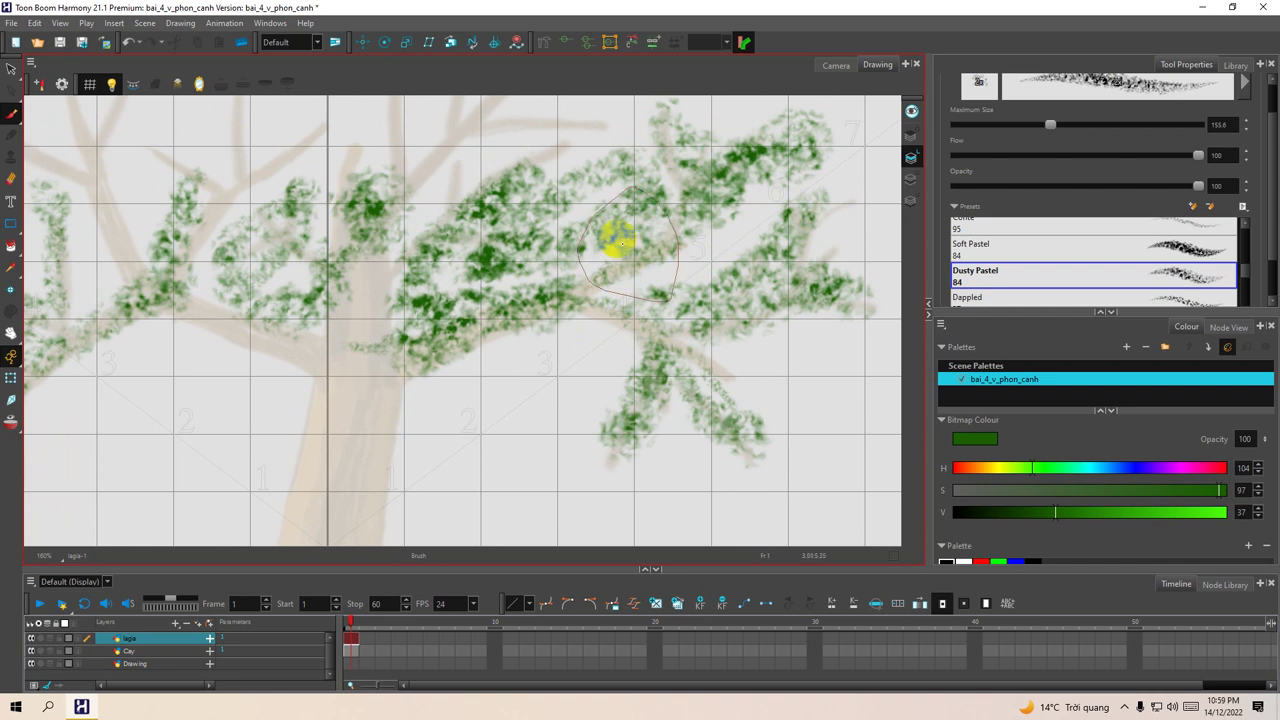
Step: Paint leaves over the rising branches above the pointed top and on the upper twigs of the left branch
{"action": "mouse_move", "coordinate": [535, 225]}
{"action": "left_mouse_down"}
{"action": "mouse_move", "coordinate": [612, 282]}
{"action": "mouse_move", "coordinate": [583, 234]}
{"action": "mouse_move", "coordinate": [643, 152]}
{"action": "mouse_move", "coordinate": [665, 170]}
{"action": "mouse_move", "coordinate": [550, 230]}
{"action": "mouse_move", "coordinate": [515, 229]}
{"action": "mouse_move", "coordinate": [532, 166]}
{"action": "mouse_move", "coordinate": [516, 145]}
{"action": "mouse_move", "coordinate": [521, 279]}
{"action": "left_mouse_up"}
{"action": "mouse_move", "coordinate": [532, 171]}
{"action": "left_mouse_down"}
{"action": "mouse_move", "coordinate": [515, 218]}
{"action": "mouse_move", "coordinate": [557, 158]}
{"action": "mouse_move", "coordinate": [638, 126]}
{"action": "mouse_move", "coordinate": [587, 235]}
{"action": "mouse_move", "coordinate": [387, 150]}
{"action": "mouse_move", "coordinate": [437, 147]}
{"action": "mouse_move", "coordinate": [467, 183]}
{"action": "mouse_move", "coordinate": [433, 187]}
{"action": "mouse_move", "coordinate": [381, 260]}
{"action": "mouse_move", "coordinate": [360, 344]}
{"action": "mouse_move", "coordinate": [452, 290]}
{"action": "left_mouse_up"}
{"action": "key", "text": "space"}
{"action": "mouse_move", "coordinate": [309, 350]}
{"action": "left_mouse_down"}
{"action": "mouse_move", "coordinate": [391, 286]}
{"action": "mouse_move", "coordinate": [294, 243]}
{"action": "mouse_move", "coordinate": [363, 169]}
{"action": "mouse_move", "coordinate": [408, 163]}
{"action": "left_mouse_up"}
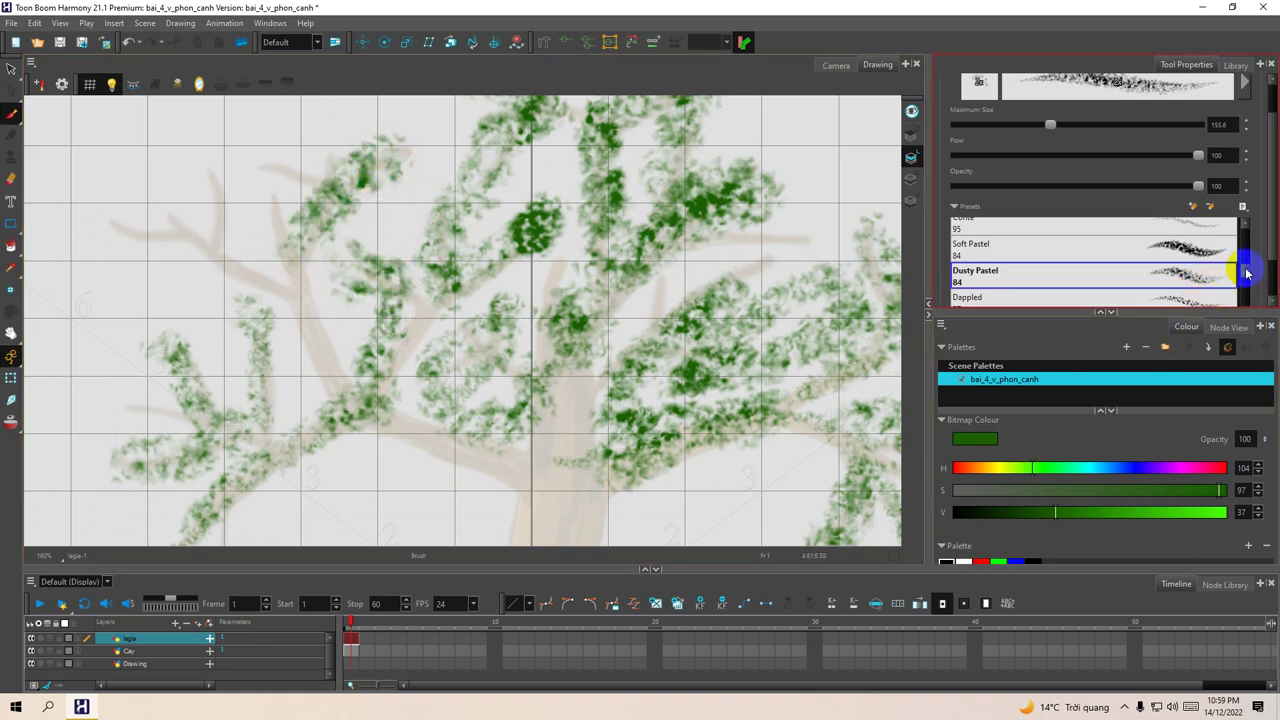
Step: Switch to the Dappled brush preset and set its maximum size to 138
{"action": "scroll", "coordinate": [1247, 272], "scroll_direction": "down", "scroll_amount": 3}
{"action": "scroll", "coordinate": [1244, 274], "scroll_direction": "up", "scroll_amount": 2}
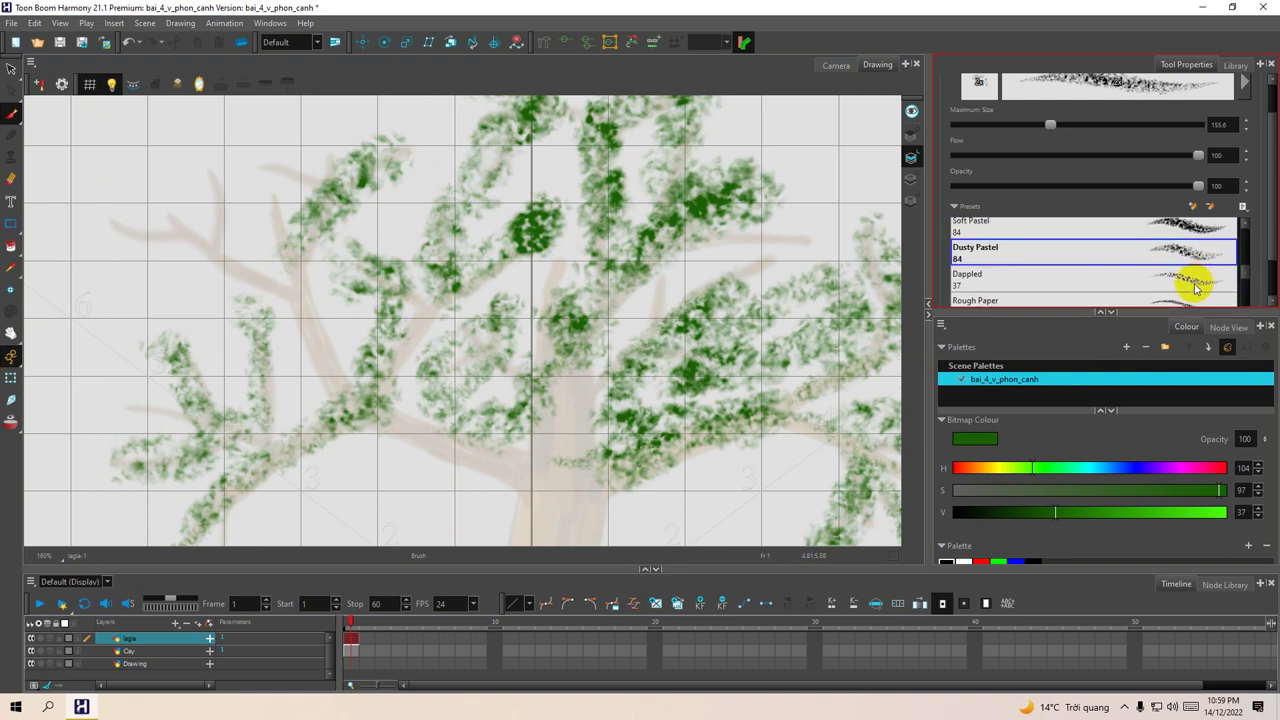
{"action": "left_click", "coordinate": [1163, 279]}
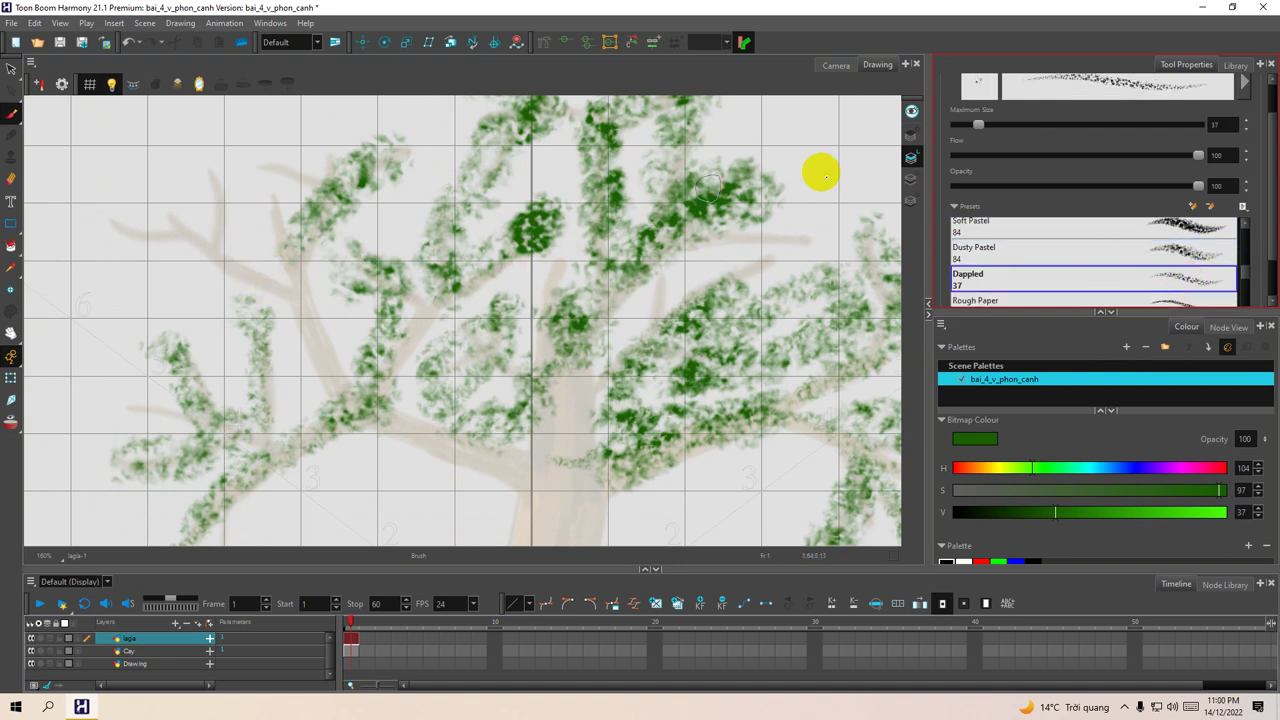
{"action": "left_click", "coordinate": [977, 127]}
{"action": "left_click_drag", "start_coordinate": [1000, 127], "coordinate": [1042, 124]}
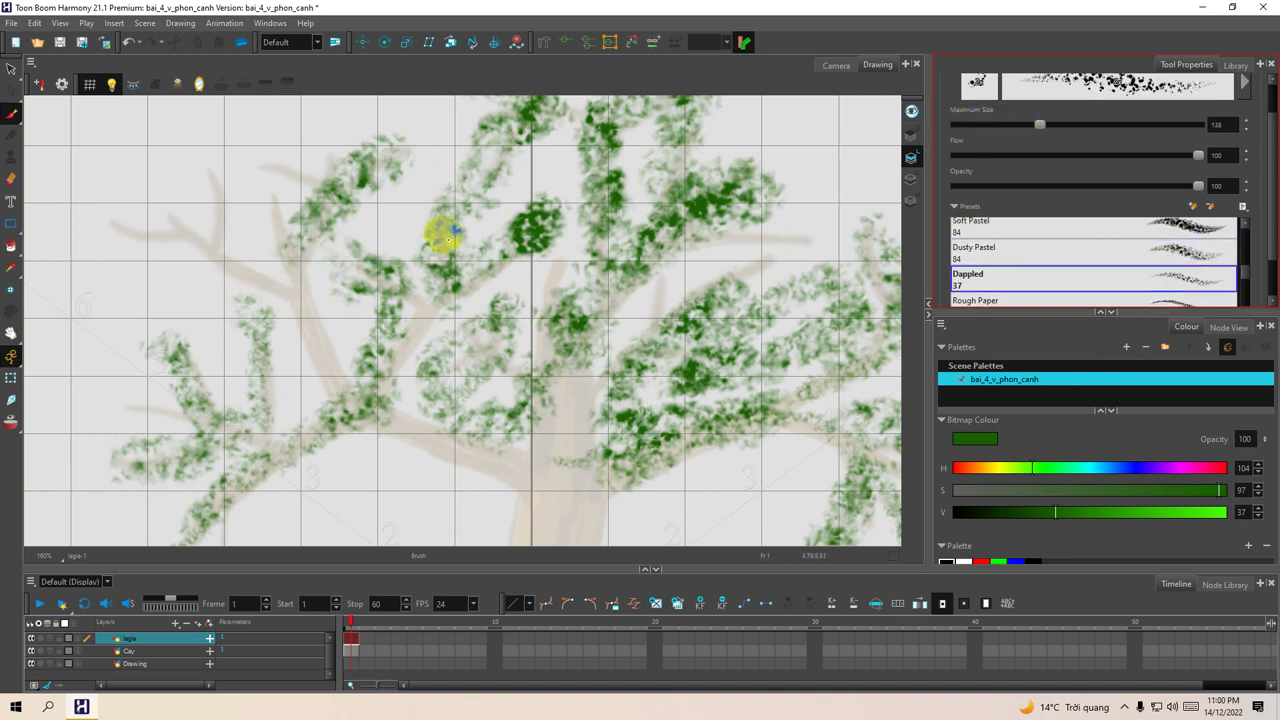
Step: Paint dappled dark green leaves over the upper left twigs and down the lower left branches
{"action": "mouse_move", "coordinate": [270, 280]}
{"action": "left_mouse_down"}
{"action": "mouse_move", "coordinate": [164, 254]}
{"action": "mouse_move", "coordinate": [140, 227]}
{"action": "mouse_move", "coordinate": [239, 199]}
{"action": "mouse_move", "coordinate": [223, 176]}
{"action": "mouse_move", "coordinate": [262, 156]}
{"action": "mouse_move", "coordinate": [340, 160]}
{"action": "left_mouse_up"}
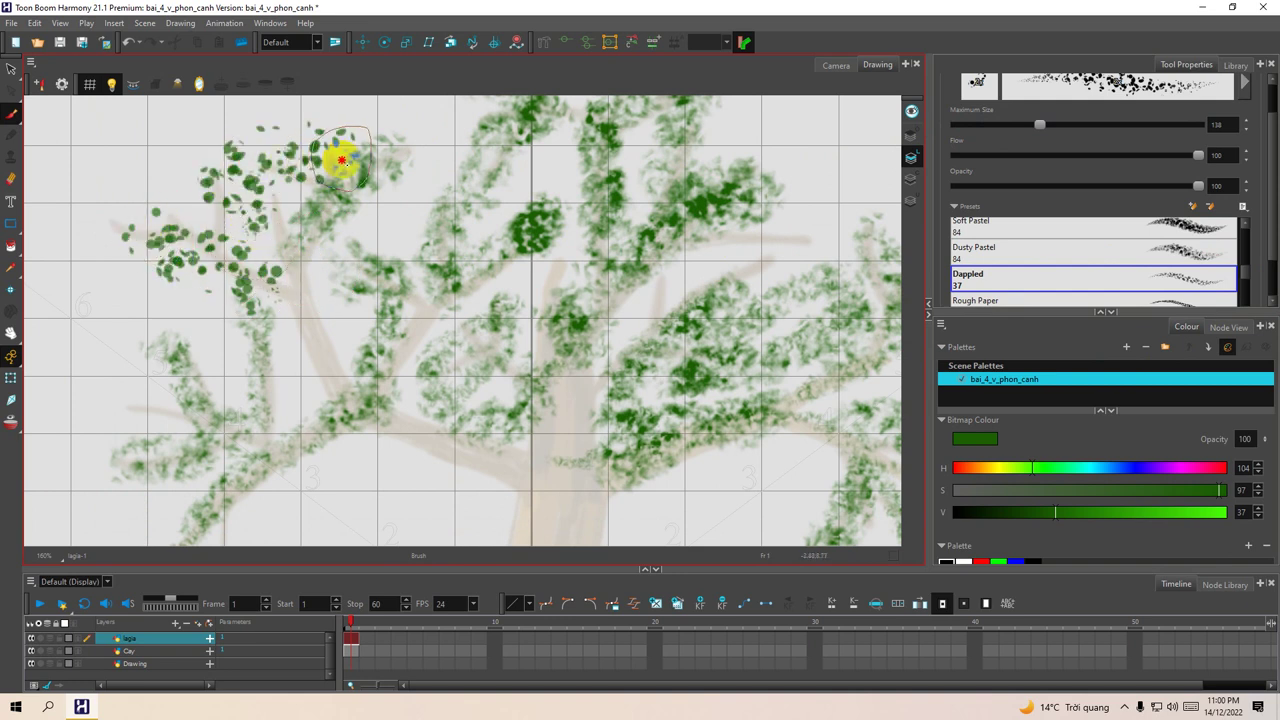
{"action": "left_click_drag", "start_coordinate": [351, 277], "coordinate": [333, 255]}
{"action": "mouse_move", "coordinate": [222, 295]}
{"action": "left_mouse_down"}
{"action": "mouse_move", "coordinate": [177, 371]}
{"action": "mouse_move", "coordinate": [120, 346]}
{"action": "mouse_move", "coordinate": [106, 394]}
{"action": "mouse_move", "coordinate": [152, 436]}
{"action": "mouse_move", "coordinate": [157, 491]}
{"action": "mouse_move", "coordinate": [331, 380]}
{"action": "mouse_move", "coordinate": [230, 496]}
{"action": "left_mouse_up"}
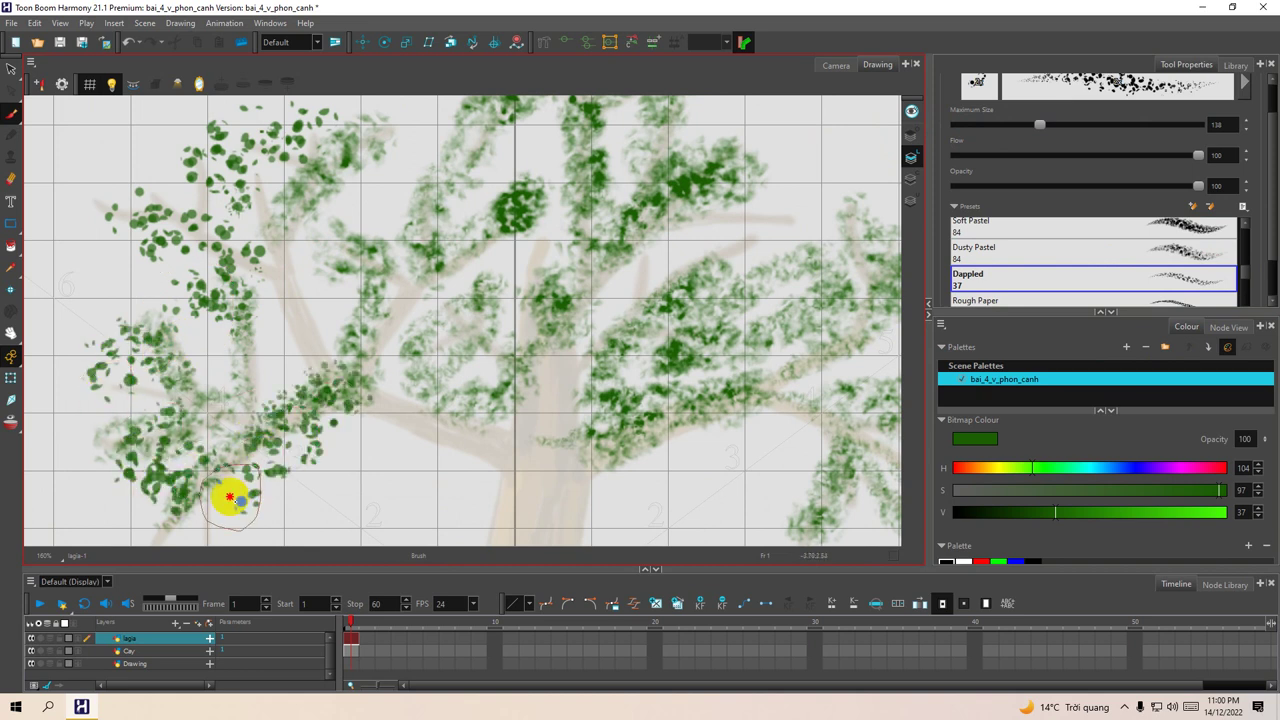
Step: Paint dappled dark green leaves along the lower foliage edge, over the right branches and across the crown's upper left part
{"action": "left_click_drag", "start_coordinate": [475, 406], "coordinate": [416, 311]}
{"action": "mouse_move", "coordinate": [560, 355]}
{"action": "left_mouse_down"}
{"action": "mouse_move", "coordinate": [619, 332]}
{"action": "mouse_move", "coordinate": [731, 331]}
{"action": "mouse_move", "coordinate": [757, 394]}
{"action": "mouse_move", "coordinate": [829, 429]}
{"action": "mouse_move", "coordinate": [852, 410]}
{"action": "left_mouse_up"}
{"action": "mouse_move", "coordinate": [812, 317]}
{"action": "left_mouse_down"}
{"action": "mouse_move", "coordinate": [712, 348]}
{"action": "mouse_move", "coordinate": [805, 349]}
{"action": "mouse_move", "coordinate": [735, 363]}
{"action": "mouse_move", "coordinate": [763, 286]}
{"action": "mouse_move", "coordinate": [697, 260]}
{"action": "mouse_move", "coordinate": [814, 203]}
{"action": "mouse_move", "coordinate": [808, 268]}
{"action": "mouse_move", "coordinate": [623, 251]}
{"action": "mouse_move", "coordinate": [640, 177]}
{"action": "mouse_move", "coordinate": [417, 303]}
{"action": "mouse_move", "coordinate": [537, 174]}
{"action": "mouse_move", "coordinate": [466, 206]}
{"action": "mouse_move", "coordinate": [410, 327]}
{"action": "mouse_move", "coordinate": [351, 386]}
{"action": "mouse_move", "coordinate": [200, 366]}
{"action": "mouse_move", "coordinate": [360, 397]}
{"action": "mouse_move", "coordinate": [540, 378]}
{"action": "left_mouse_up"}
{"action": "key", "text": "space"}
{"action": "left_click_drag", "start_coordinate": [394, 278], "coordinate": [491, 374]}
{"action": "mouse_move", "coordinate": [465, 251]}
{"action": "left_mouse_down"}
{"action": "mouse_move", "coordinate": [443, 281]}
{"action": "mouse_move", "coordinate": [251, 286]}
{"action": "mouse_move", "coordinate": [291, 223]}
{"action": "mouse_move", "coordinate": [309, 254]}
{"action": "mouse_move", "coordinate": [421, 203]}
{"action": "mouse_move", "coordinate": [400, 251]}
{"action": "mouse_move", "coordinate": [415, 258]}
{"action": "left_mouse_up"}
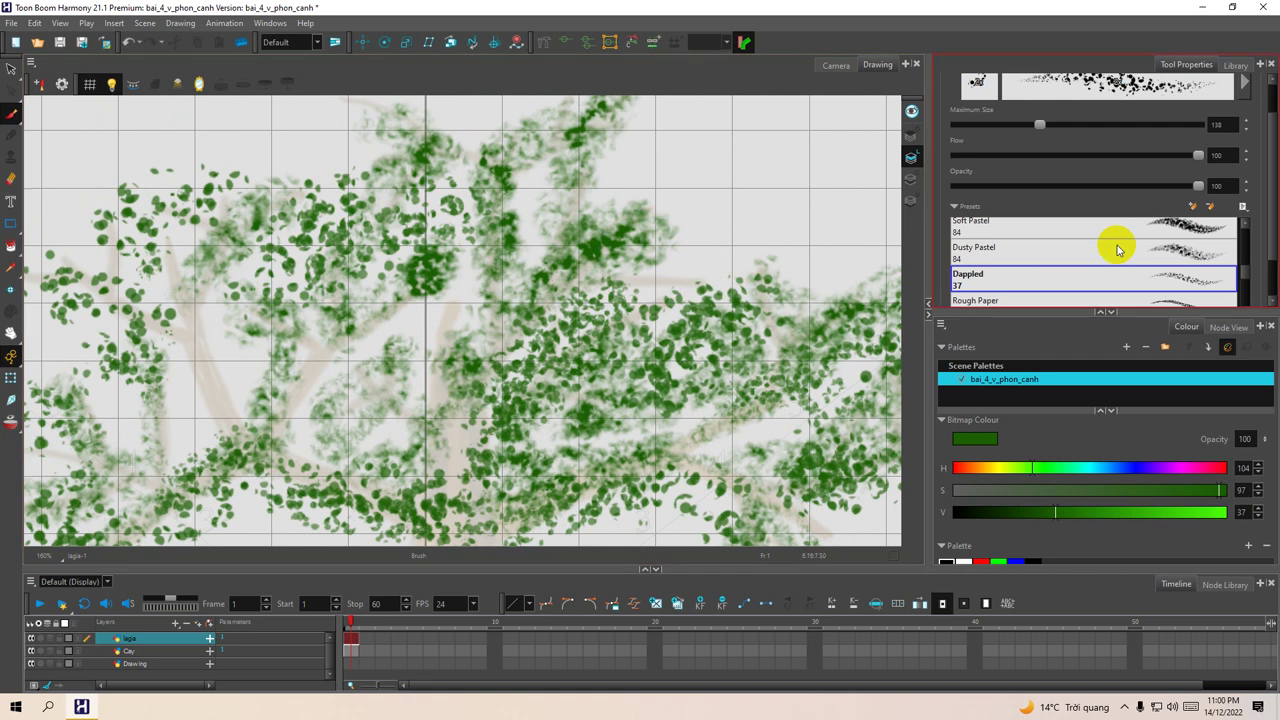
Step: Set the maximum brush size to 306.4 and paint larger dark green leaves over the crown's upper right, centre and left
{"action": "left_click", "coordinate": [1104, 128]}
{"action": "mouse_move", "coordinate": [611, 189]}
{"action": "left_mouse_down"}
{"action": "mouse_move", "coordinate": [706, 206]}
{"action": "mouse_move", "coordinate": [757, 244]}
{"action": "mouse_move", "coordinate": [686, 157]}
{"action": "mouse_move", "coordinate": [523, 180]}
{"action": "mouse_move", "coordinate": [366, 177]}
{"action": "mouse_move", "coordinate": [212, 300]}
{"action": "mouse_move", "coordinate": [243, 366]}
{"action": "mouse_move", "coordinate": [432, 338]}
{"action": "left_mouse_up"}
{"action": "mouse_move", "coordinate": [395, 415]}
{"action": "left_mouse_down"}
{"action": "mouse_move", "coordinate": [386, 286]}
{"action": "mouse_move", "coordinate": [371, 357]}
{"action": "left_mouse_up"}
{"action": "mouse_move", "coordinate": [652, 404]}
{"action": "left_mouse_down"}
{"action": "mouse_move", "coordinate": [764, 410]}
{"action": "mouse_move", "coordinate": [760, 350]}
{"action": "mouse_move", "coordinate": [645, 289]}
{"action": "mouse_move", "coordinate": [503, 266]}
{"action": "mouse_move", "coordinate": [367, 269]}
{"action": "mouse_move", "coordinate": [239, 296]}
{"action": "mouse_move", "coordinate": [152, 358]}
{"action": "mouse_move", "coordinate": [150, 323]}
{"action": "mouse_move", "coordinate": [124, 321]}
{"action": "mouse_move", "coordinate": [146, 252]}
{"action": "left_mouse_up"}
{"action": "mouse_move", "coordinate": [415, 236]}
{"action": "left_mouse_down"}
{"action": "mouse_move", "coordinate": [443, 309]}
{"action": "mouse_move", "coordinate": [592, 285]}
{"action": "mouse_move", "coordinate": [543, 280]}
{"action": "mouse_move", "coordinate": [623, 263]}
{"action": "mouse_move", "coordinate": [726, 309]}
{"action": "mouse_move", "coordinate": [467, 268]}
{"action": "mouse_move", "coordinate": [513, 266]}
{"action": "left_mouse_up"}
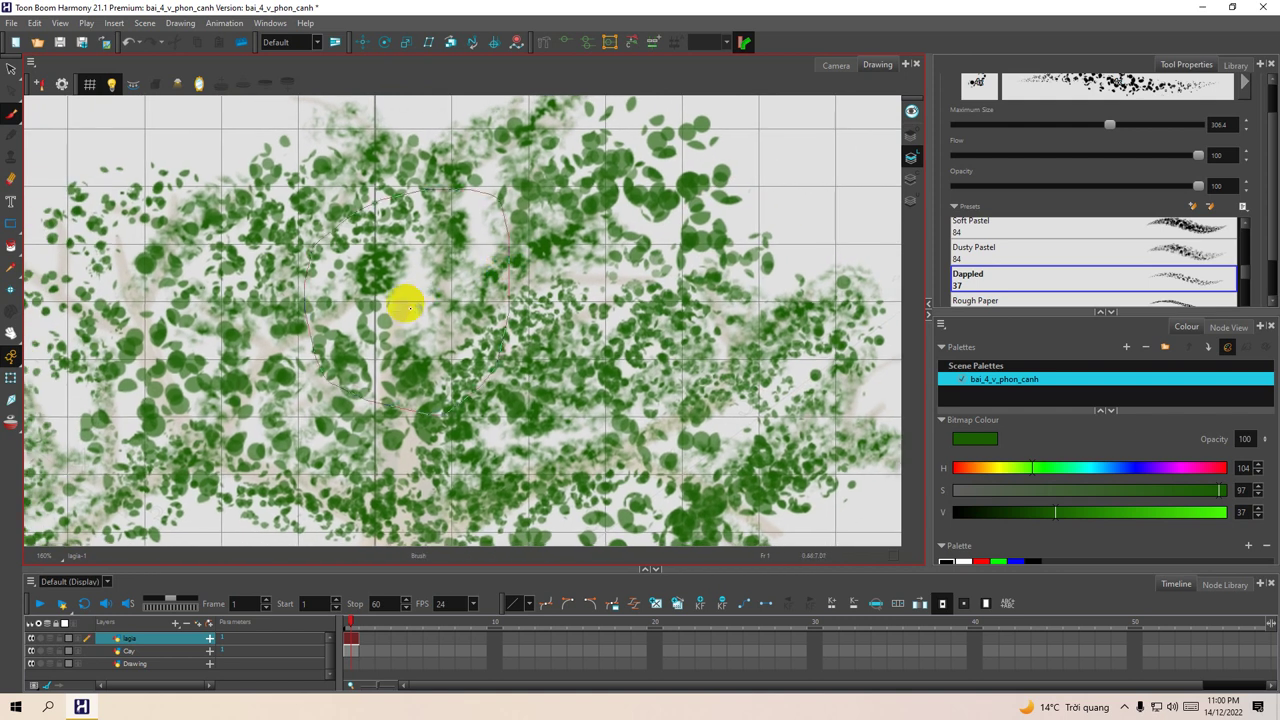
{"action": "left_click_drag", "start_coordinate": [341, 271], "coordinate": [457, 257]}
{"action": "mouse_move", "coordinate": [262, 225]}
{"action": "left_mouse_down"}
{"action": "mouse_move", "coordinate": [186, 256]}
{"action": "mouse_move", "coordinate": [175, 369]}
{"action": "mouse_move", "coordinate": [160, 392]}
{"action": "mouse_move", "coordinate": [170, 412]}
{"action": "mouse_move", "coordinate": [273, 351]}
{"action": "mouse_move", "coordinate": [325, 357]}
{"action": "mouse_move", "coordinate": [322, 404]}
{"action": "mouse_move", "coordinate": [372, 436]}
{"action": "mouse_move", "coordinate": [292, 491]}
{"action": "mouse_move", "coordinate": [416, 455]}
{"action": "mouse_move", "coordinate": [398, 390]}
{"action": "mouse_move", "coordinate": [386, 391]}
{"action": "mouse_move", "coordinate": [377, 320]}
{"action": "left_mouse_up"}
{"action": "key", "text": "space"}
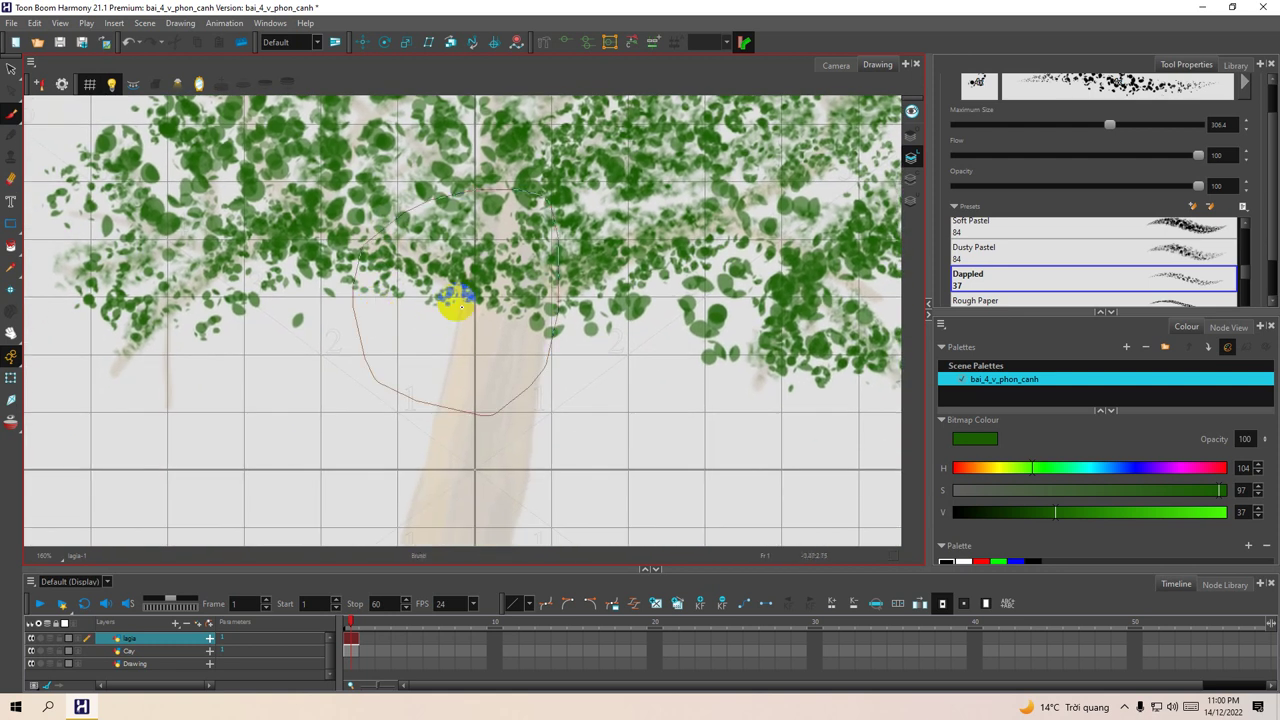
{"action": "left_click", "coordinate": [215, 640]}
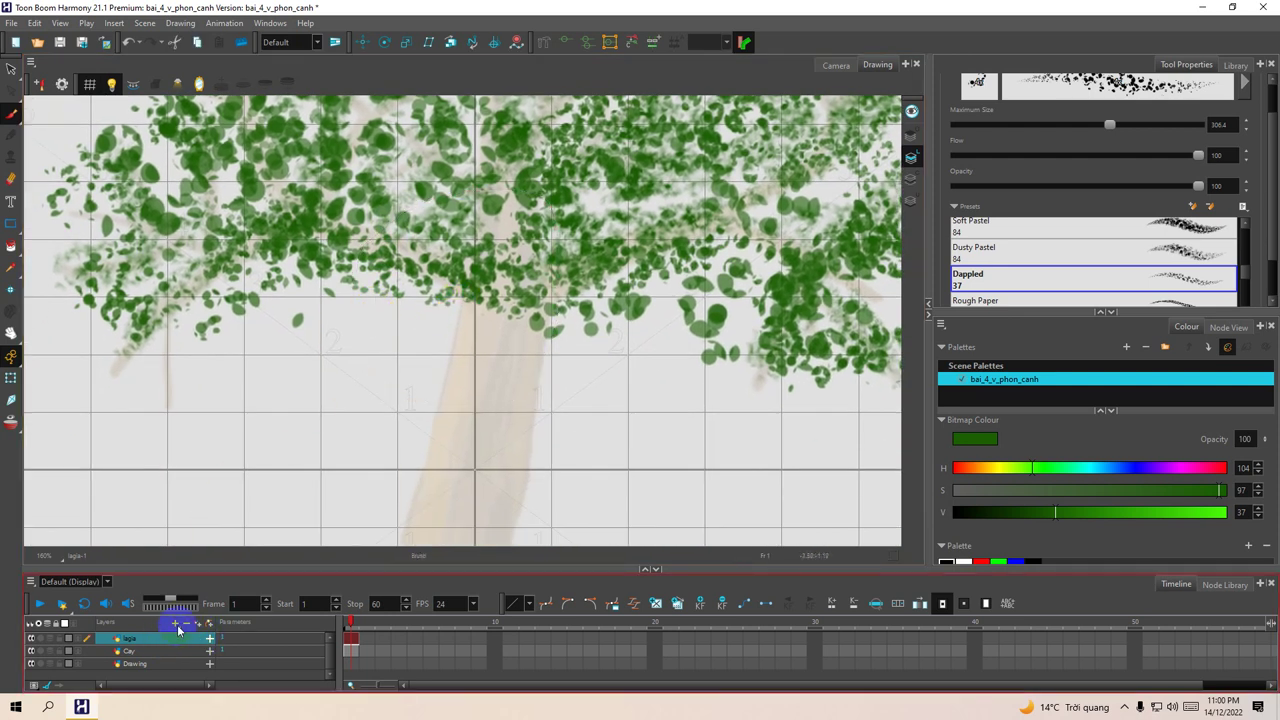
{"action": "left_click", "coordinate": [177, 624]}
{"action": "left_click", "coordinate": [193, 605]}
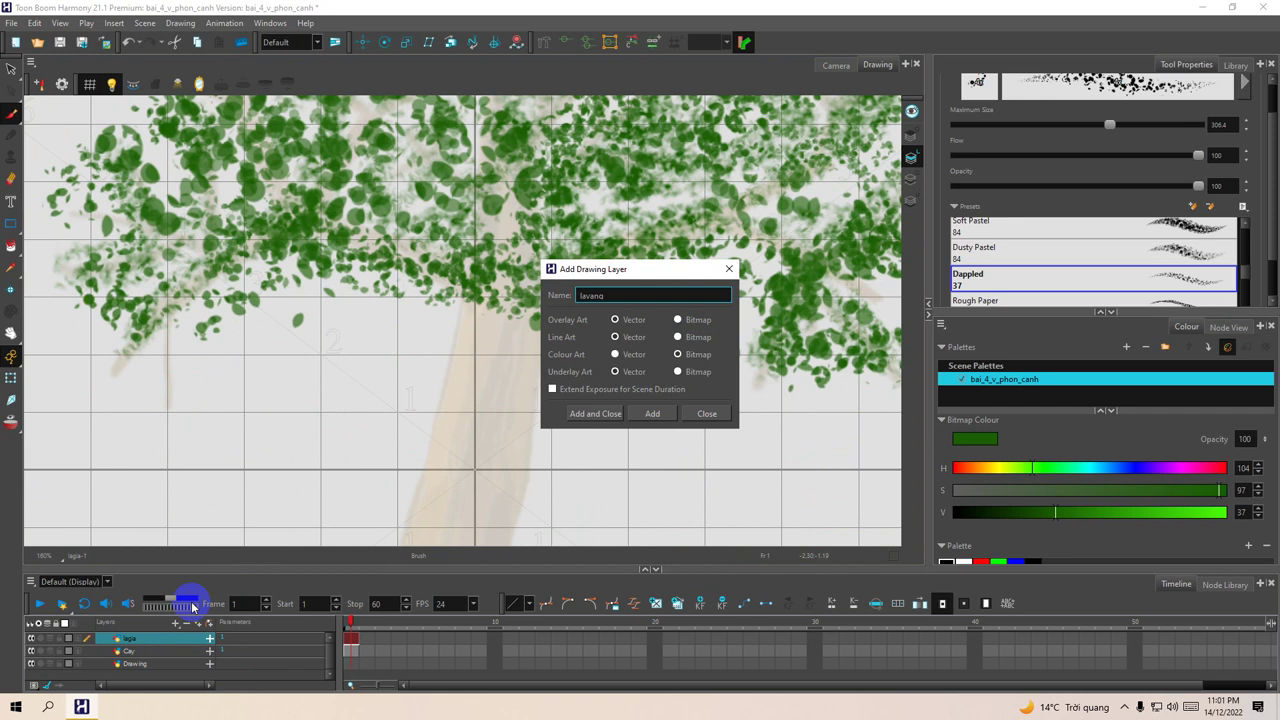
{"action": "key", "text": "Return"}
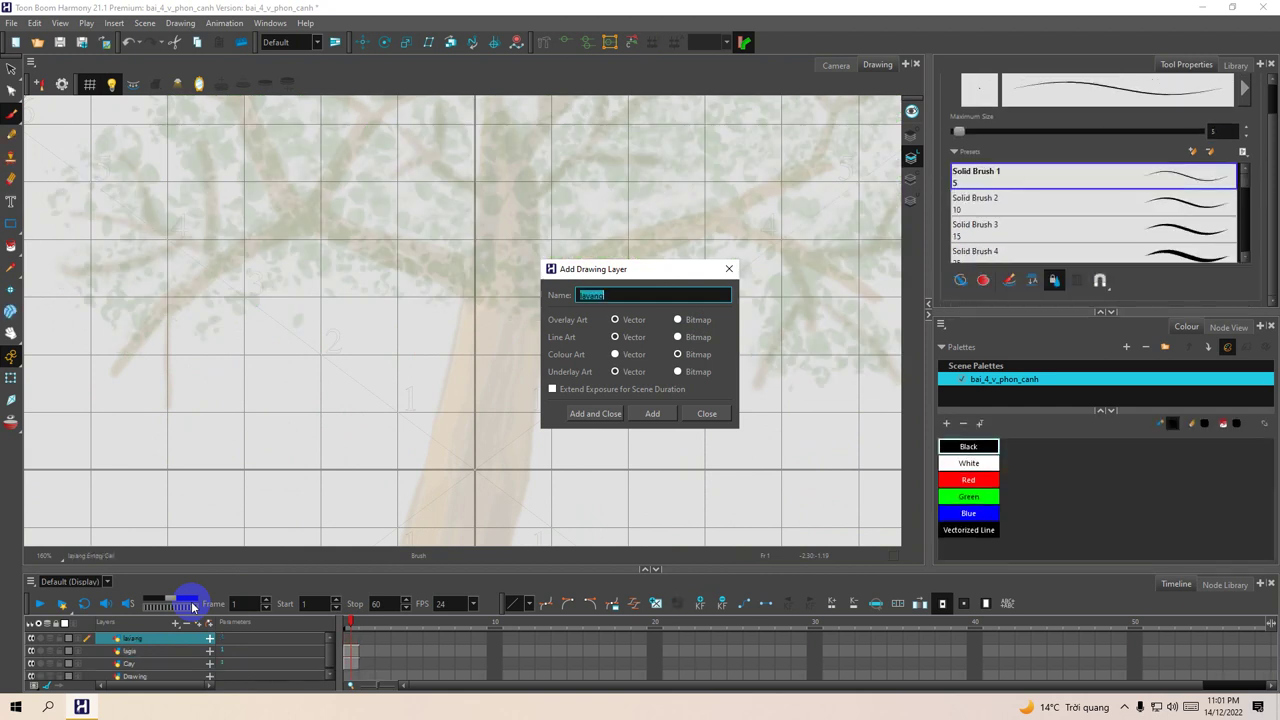
{"action": "left_click", "coordinate": [729, 272]}
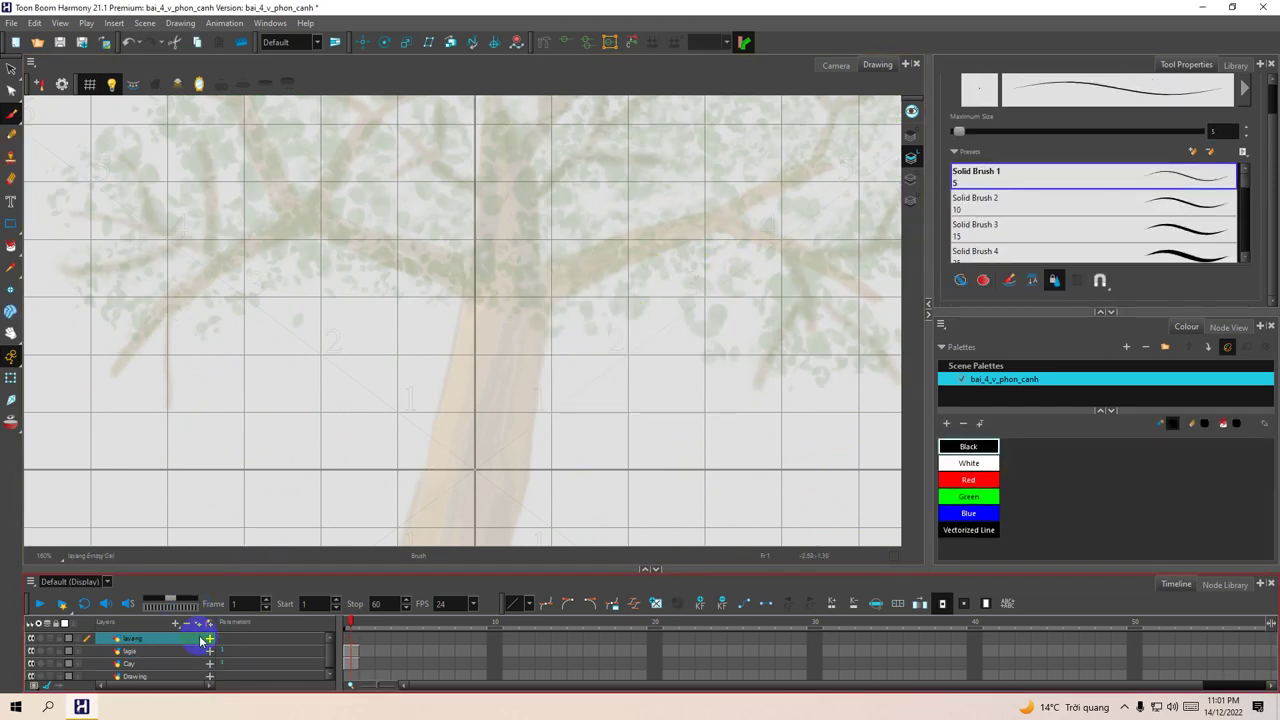
{"action": "right_click", "coordinate": [198, 640]}
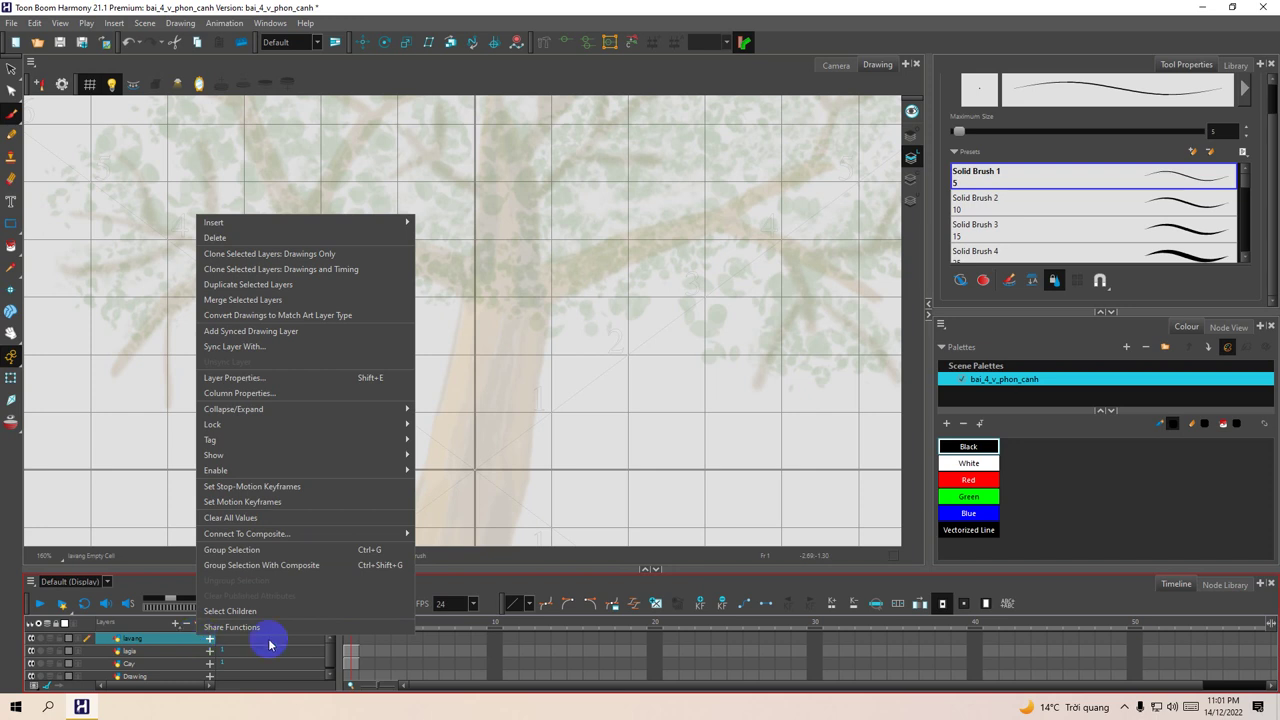
{"action": "left_click", "coordinate": [349, 643]}
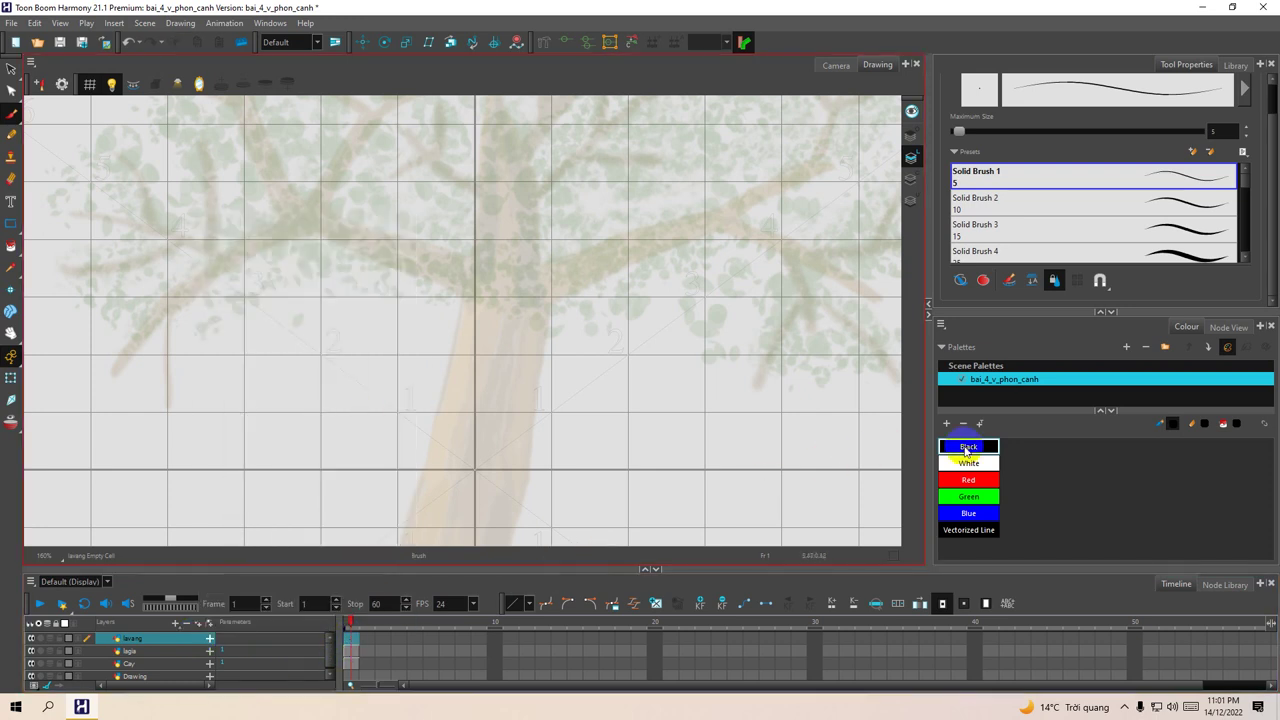
{"action": "right_click", "coordinate": [182, 642]}
{"action": "left_click", "coordinate": [215, 246]}
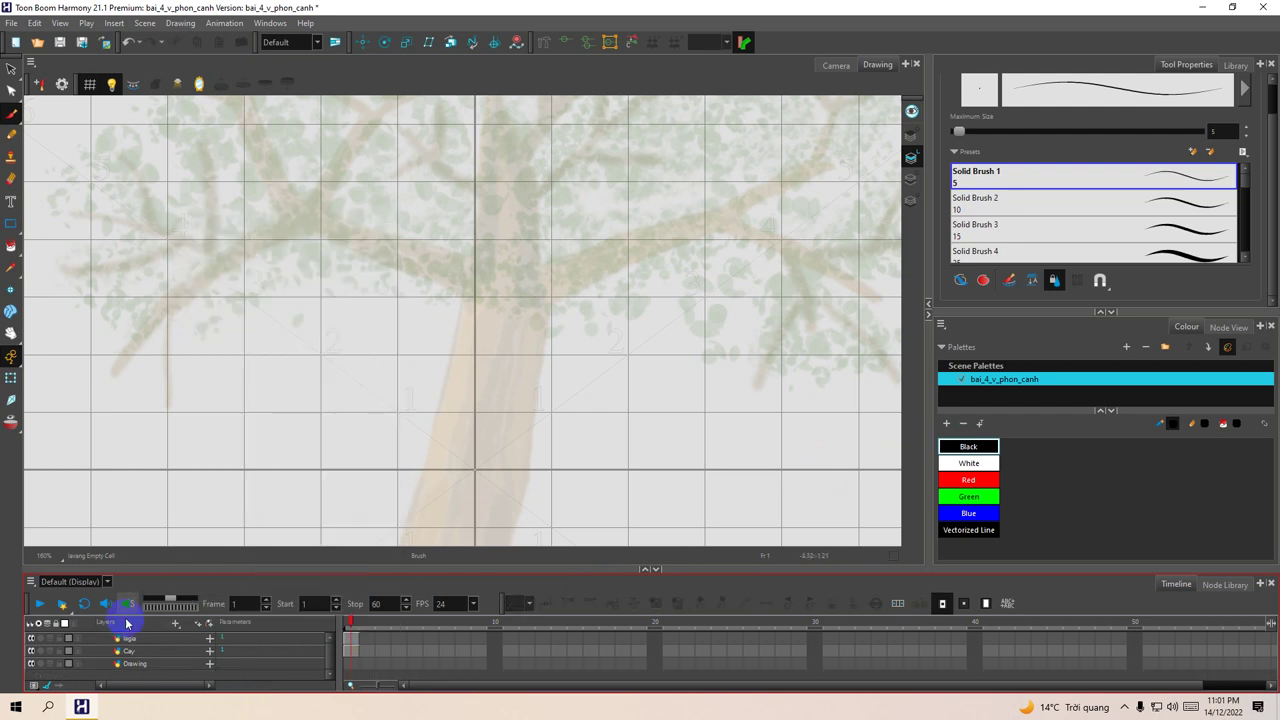
Step: Add a drawing layer named lavang with all its art layers set to bitmap
{"action": "left_click", "coordinate": [175, 622]}
{"action": "left_click", "coordinate": [252, 612]}
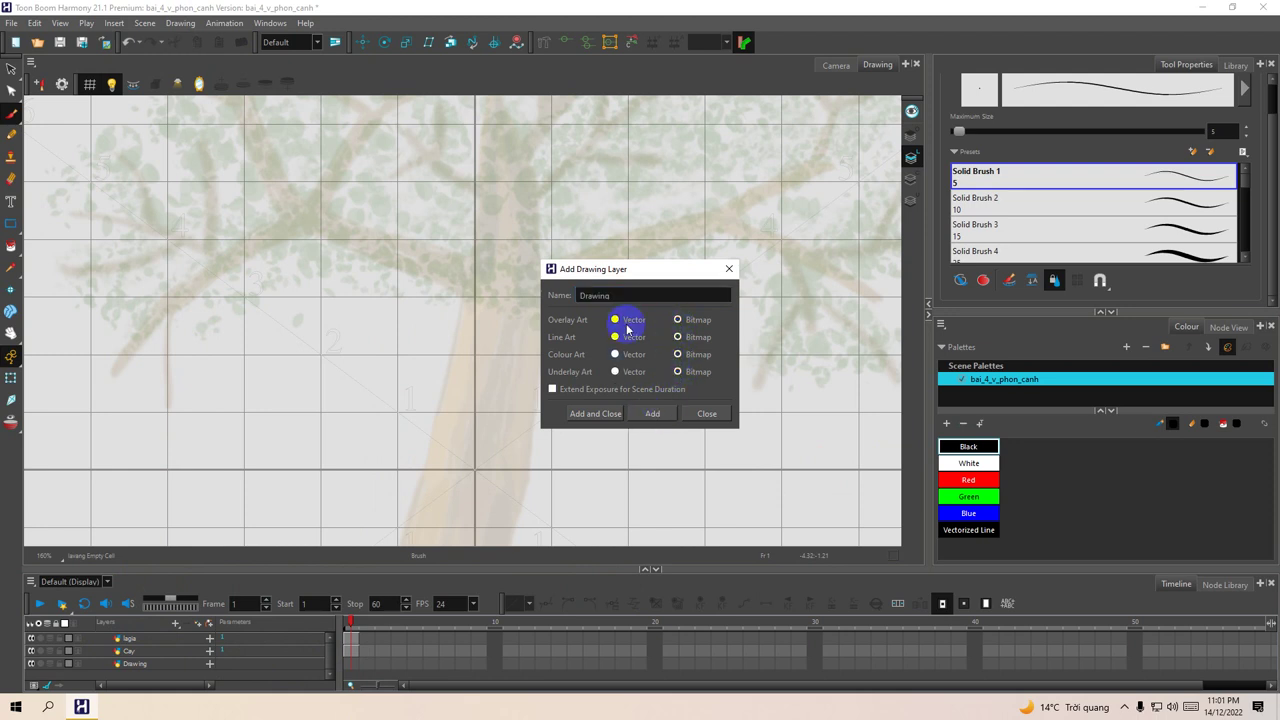
{"action": "left_click_drag", "start_coordinate": [621, 295], "coordinate": [531, 293]}
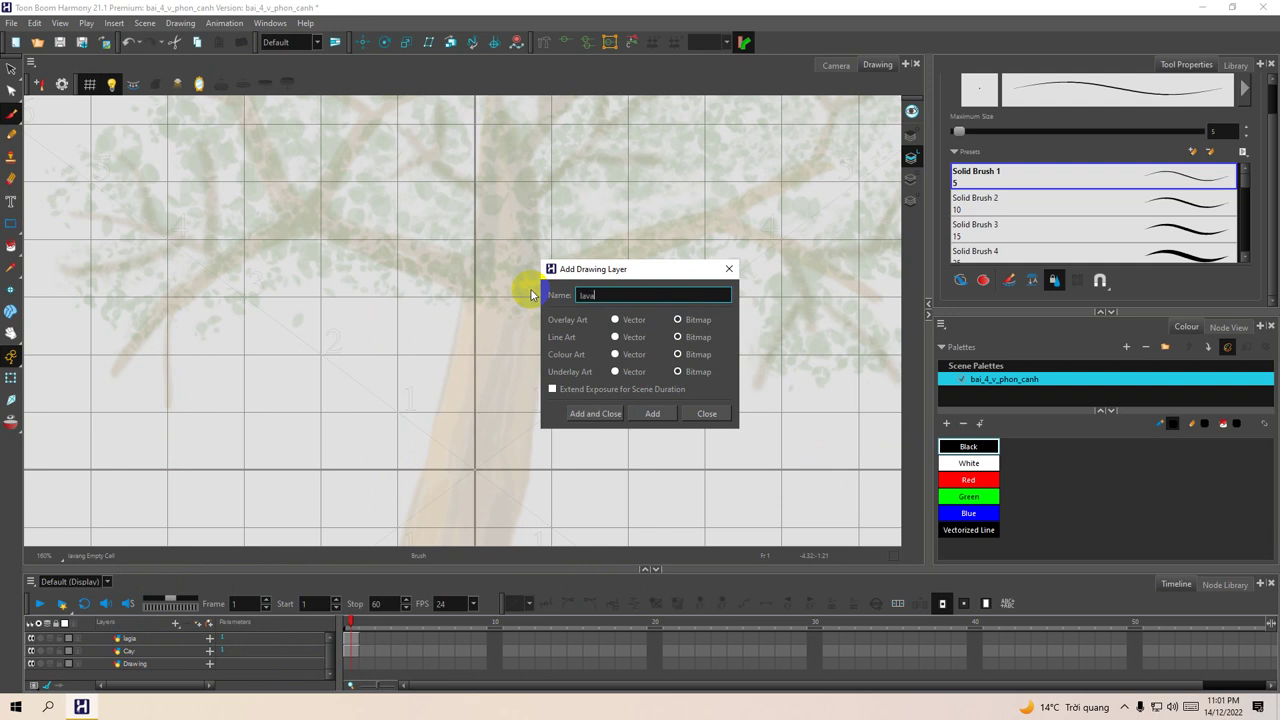
{"action": "key", "text": "Return"}
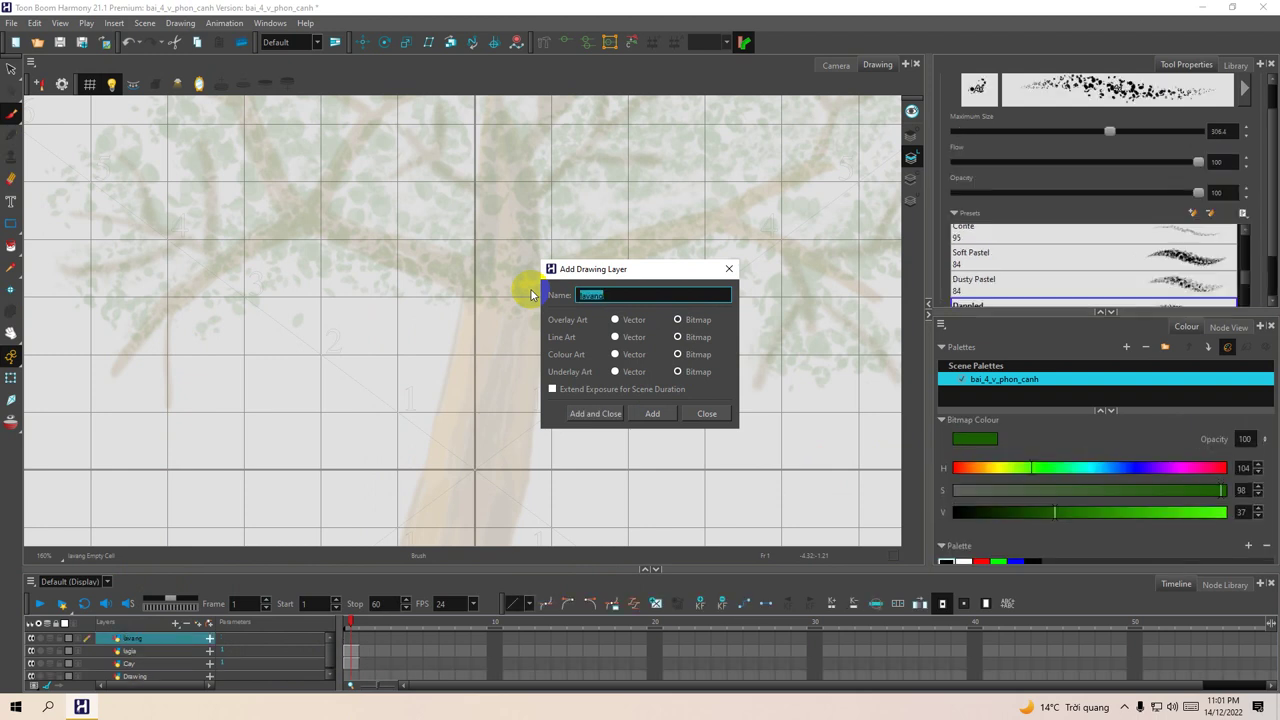
{"action": "left_click", "coordinate": [729, 268]}
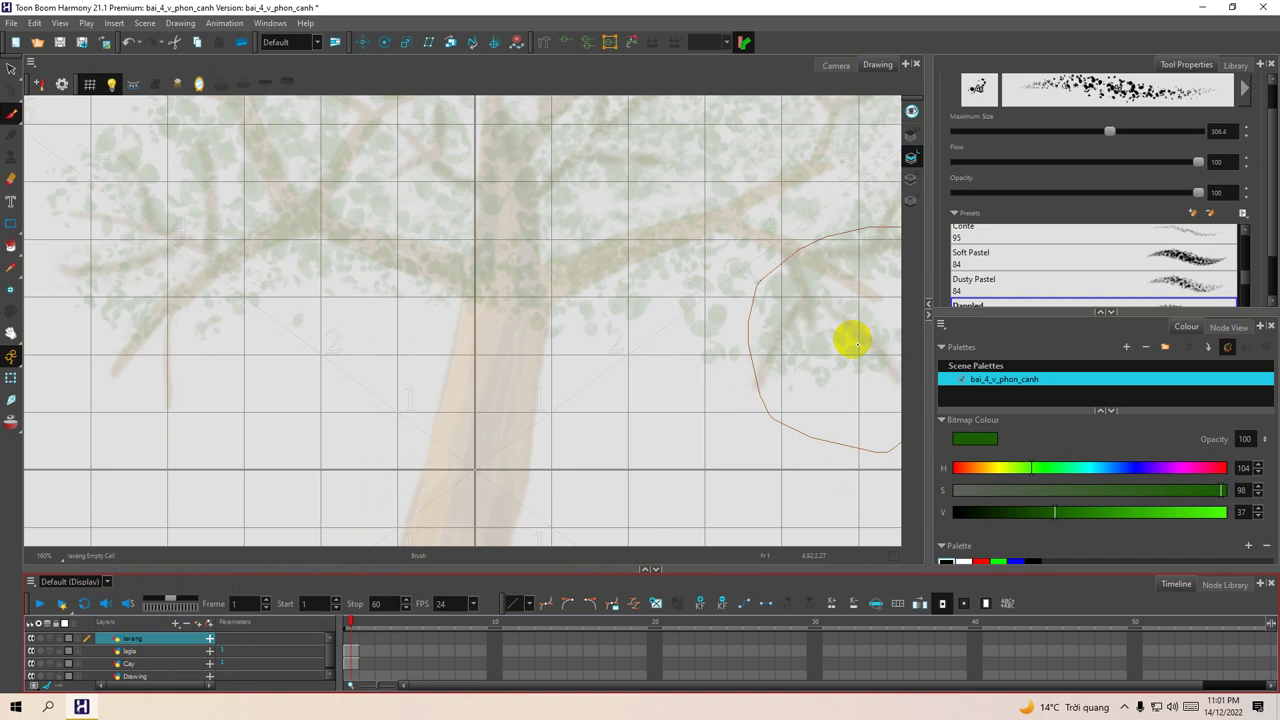
Step: Set the bitmap colour to bright yellow with hue 64, saturation 98 and value 99
{"action": "left_click", "coordinate": [1135, 335]}
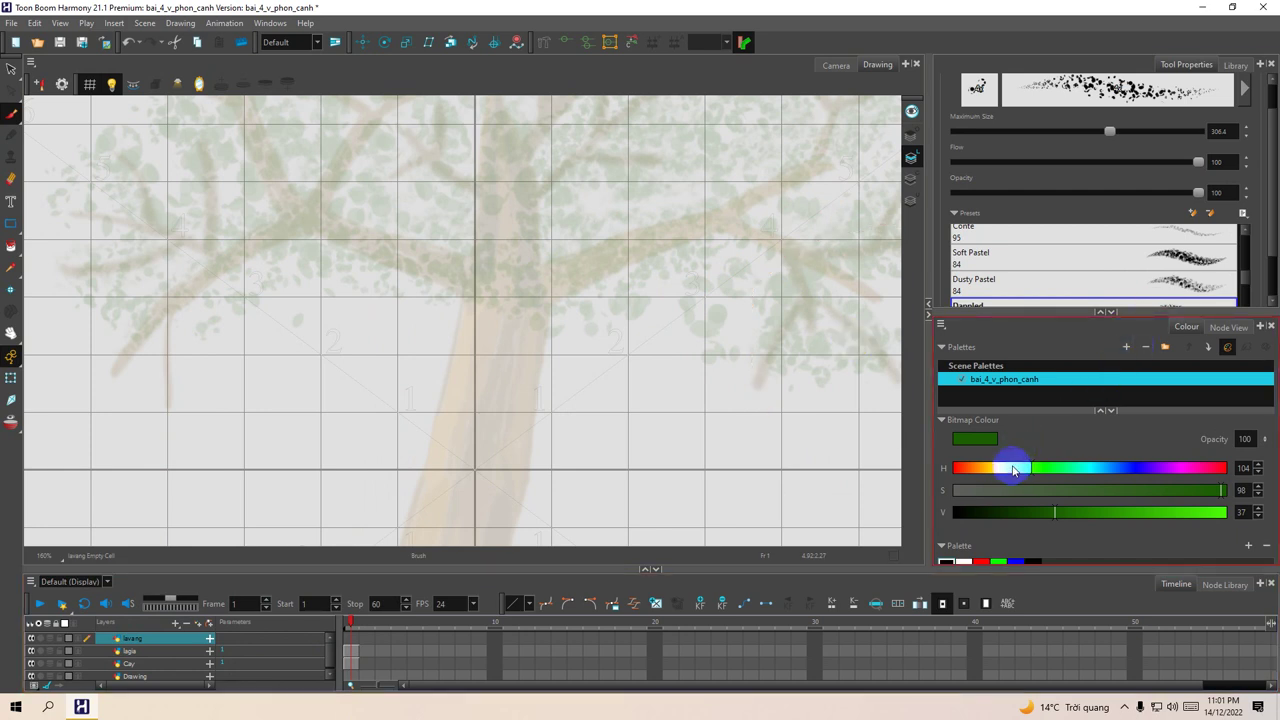
{"action": "left_click", "coordinate": [1014, 470]}
{"action": "left_click", "coordinate": [1218, 514]}
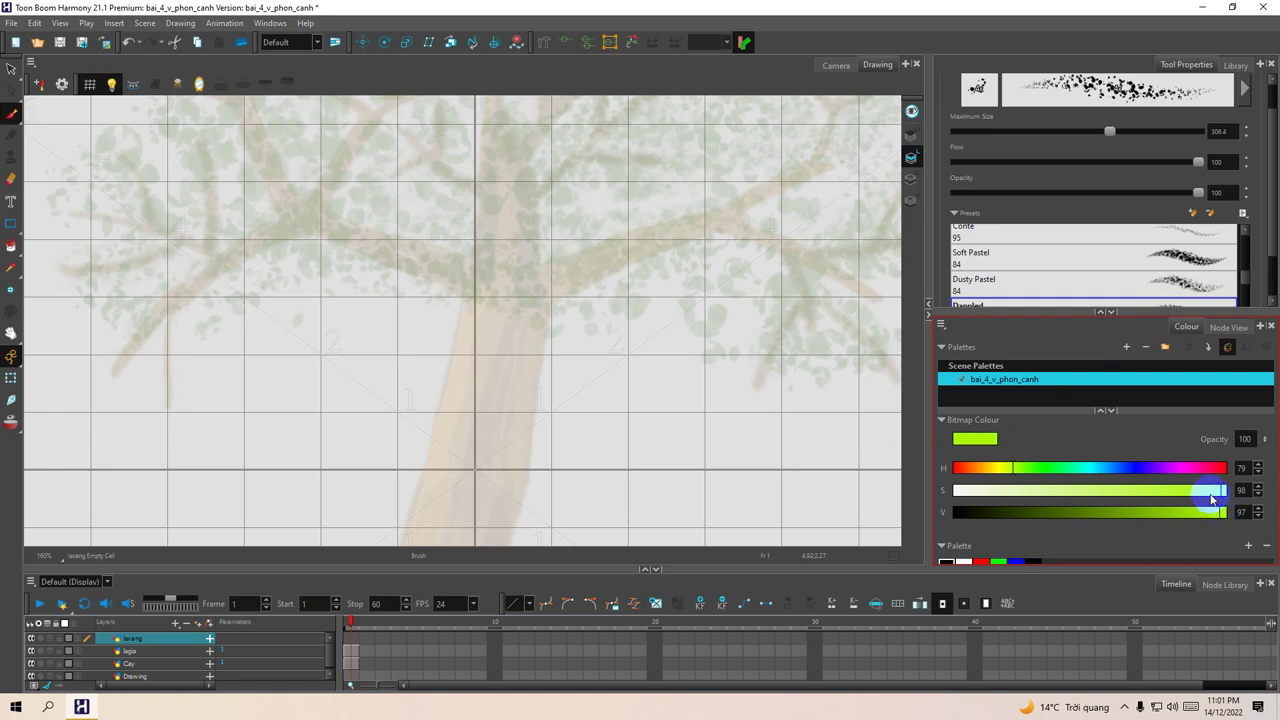
{"action": "left_click_drag", "start_coordinate": [998, 470], "coordinate": [1002, 473]}
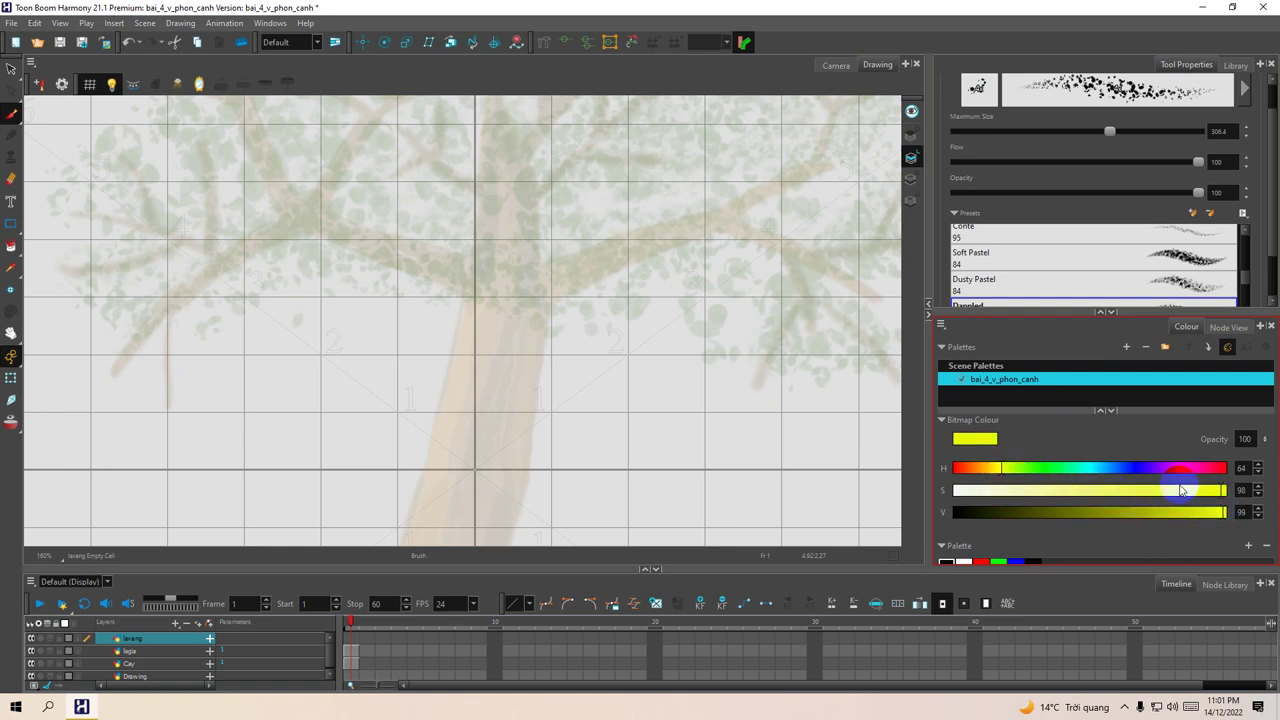
Step: Paint yellow leaves down the crown's left edge and along its lower edge past the trunk to the lower right branch
{"action": "mouse_move", "coordinate": [512, 226]}
{"action": "left_mouse_down"}
{"action": "mouse_move", "coordinate": [500, 300]}
{"action": "mouse_move", "coordinate": [438, 238]}
{"action": "left_mouse_up"}
{"action": "mouse_move", "coordinate": [305, 208]}
{"action": "left_mouse_down"}
{"action": "mouse_move", "coordinate": [382, 176]}
{"action": "mouse_move", "coordinate": [461, 189]}
{"action": "mouse_move", "coordinate": [596, 174]}
{"action": "mouse_move", "coordinate": [420, 172]}
{"action": "mouse_move", "coordinate": [242, 208]}
{"action": "mouse_move", "coordinate": [151, 256]}
{"action": "mouse_move", "coordinate": [93, 345]}
{"action": "mouse_move", "coordinate": [200, 277]}
{"action": "left_mouse_up"}
{"action": "mouse_move", "coordinate": [127, 318]}
{"action": "left_mouse_down"}
{"action": "mouse_move", "coordinate": [117, 364]}
{"action": "mouse_move", "coordinate": [142, 472]}
{"action": "mouse_move", "coordinate": [217, 493]}
{"action": "mouse_move", "coordinate": [338, 484]}
{"action": "mouse_move", "coordinate": [328, 502]}
{"action": "mouse_move", "coordinate": [372, 489]}
{"action": "left_mouse_up"}
{"action": "left_click_drag", "start_coordinate": [446, 394], "coordinate": [383, 318]}
{"action": "mouse_move", "coordinate": [314, 409]}
{"action": "left_mouse_down"}
{"action": "mouse_move", "coordinate": [518, 422]}
{"action": "mouse_move", "coordinate": [665, 393]}
{"action": "mouse_move", "coordinate": [729, 450]}
{"action": "mouse_move", "coordinate": [646, 428]}
{"action": "mouse_move", "coordinate": [680, 443]}
{"action": "left_mouse_up"}
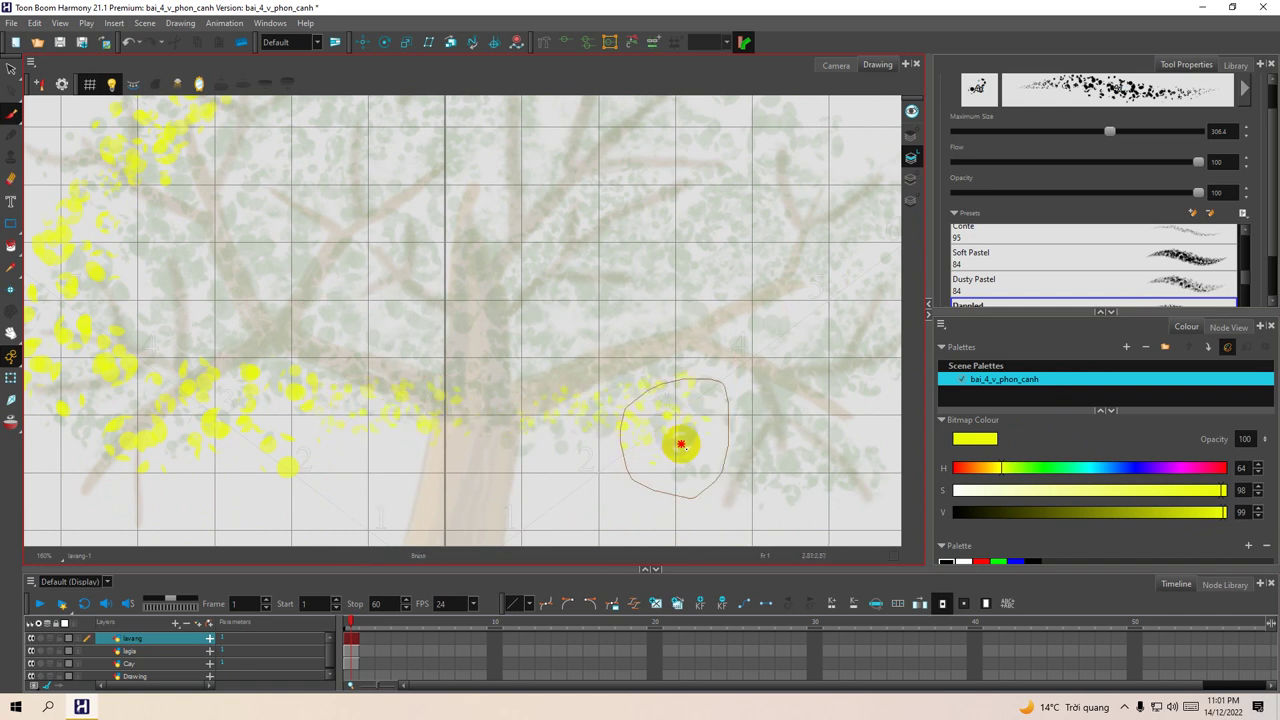
Step: Set the maximum brush size to 160 and paint yellow leaves over the lower right twigs and up the crown's right edge
{"action": "left_click", "coordinate": [1043, 148]}
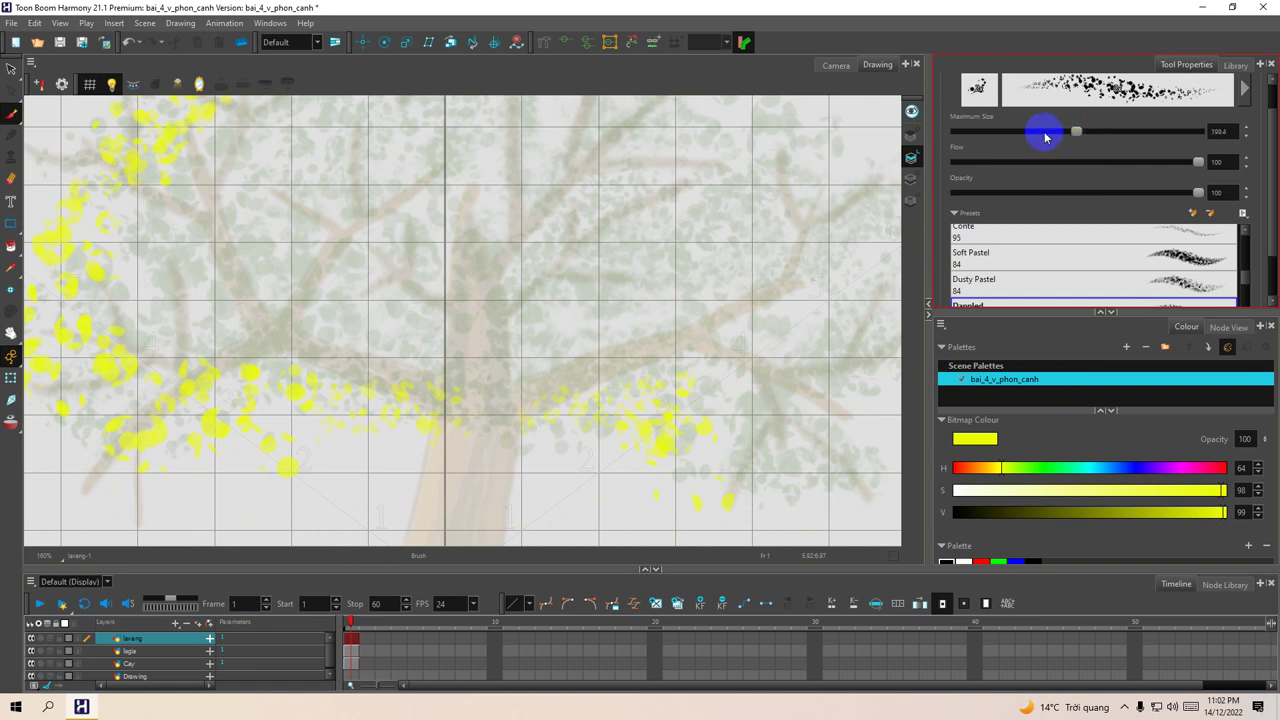
{"action": "left_click", "coordinate": [1044, 137]}
{"action": "mouse_move", "coordinate": [749, 403]}
{"action": "left_mouse_down"}
{"action": "mouse_move", "coordinate": [736, 444]}
{"action": "mouse_move", "coordinate": [758, 464]}
{"action": "mouse_move", "coordinate": [848, 471]}
{"action": "left_mouse_up"}
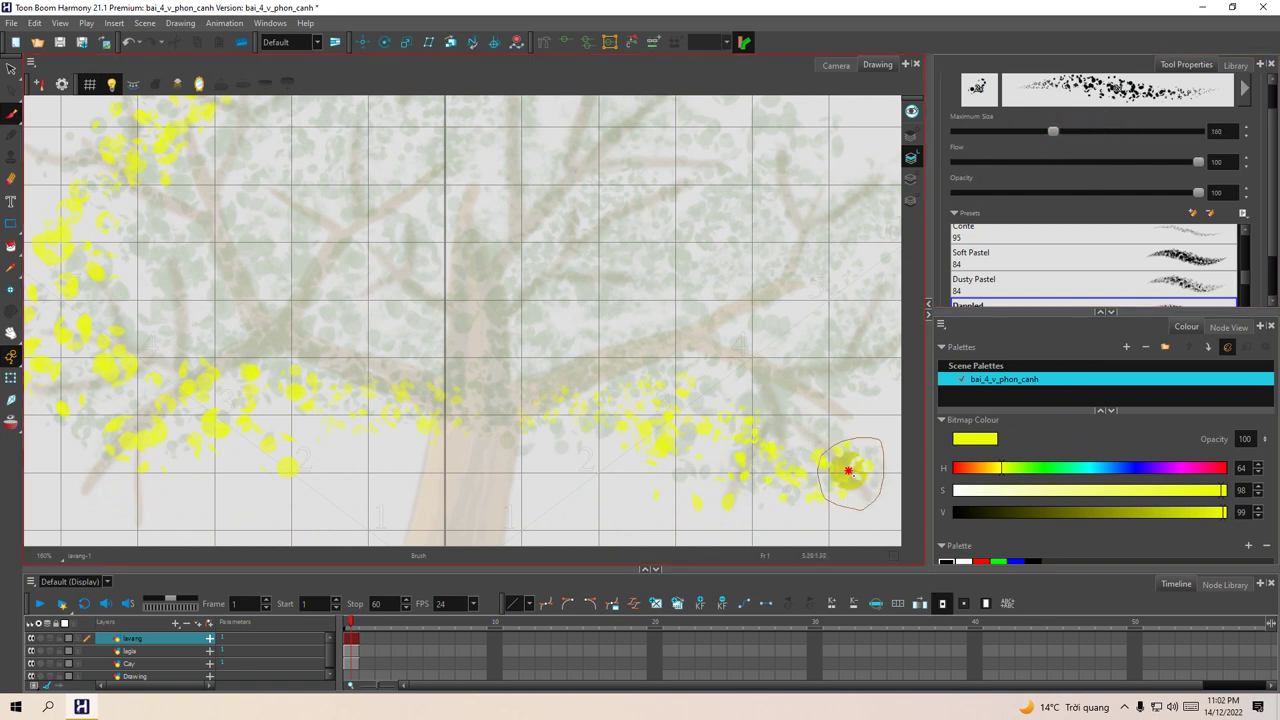
{"action": "left_click_drag", "start_coordinate": [773, 359], "coordinate": [635, 369]}
{"action": "mouse_move", "coordinate": [700, 398]}
{"action": "left_mouse_down"}
{"action": "mouse_move", "coordinate": [807, 352]}
{"action": "mouse_move", "coordinate": [800, 320]}
{"action": "mouse_move", "coordinate": [817, 273]}
{"action": "mouse_move", "coordinate": [759, 295]}
{"action": "mouse_move", "coordinate": [714, 349]}
{"action": "mouse_move", "coordinate": [788, 229]}
{"action": "mouse_move", "coordinate": [762, 202]}
{"action": "mouse_move", "coordinate": [725, 216]}
{"action": "mouse_move", "coordinate": [701, 173]}
{"action": "mouse_move", "coordinate": [658, 167]}
{"action": "mouse_move", "coordinate": [646, 143]}
{"action": "mouse_move", "coordinate": [608, 171]}
{"action": "mouse_move", "coordinate": [617, 267]}
{"action": "mouse_move", "coordinate": [651, 234]}
{"action": "left_mouse_up"}
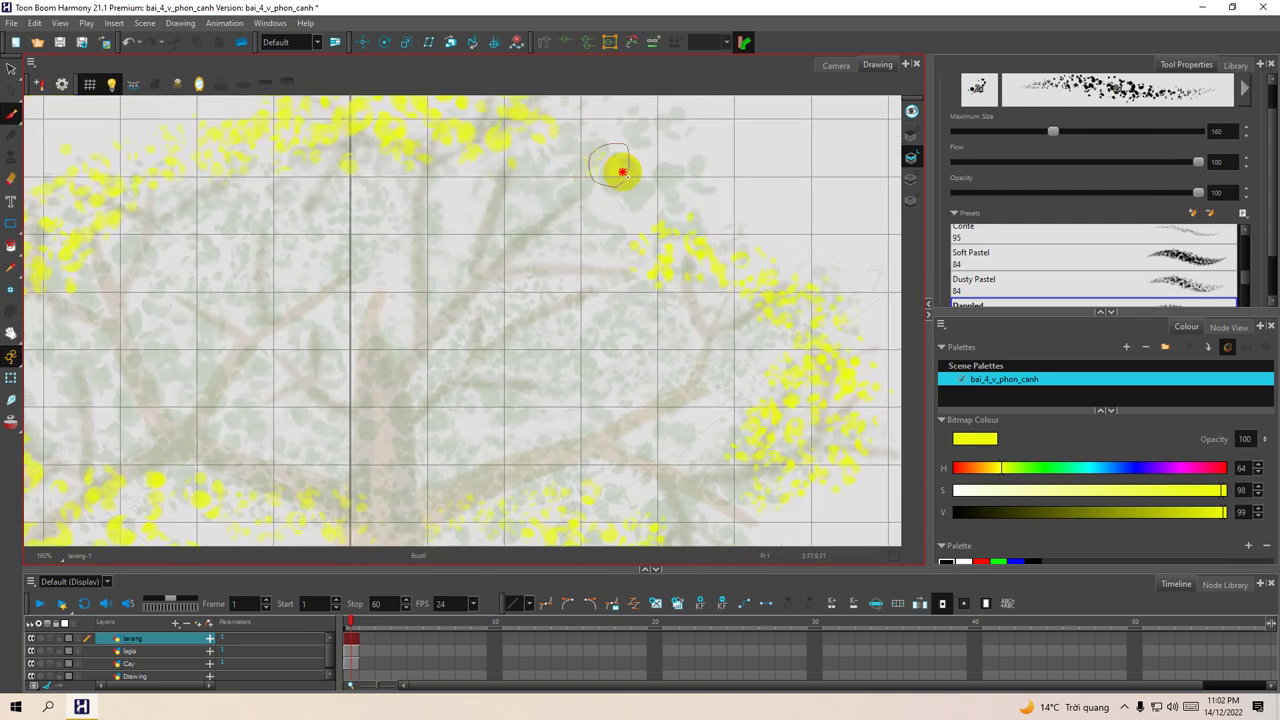
Step: Thicken the yellow leaves across the crown's upper right and top, and down the inside of its left edge
{"action": "mouse_move", "coordinate": [622, 172]}
{"action": "left_mouse_down"}
{"action": "mouse_move", "coordinate": [657, 216]}
{"action": "mouse_move", "coordinate": [685, 202]}
{"action": "mouse_move", "coordinate": [663, 145]}
{"action": "mouse_move", "coordinate": [531, 159]}
{"action": "mouse_move", "coordinate": [533, 195]}
{"action": "mouse_move", "coordinate": [618, 210]}
{"action": "mouse_move", "coordinate": [657, 243]}
{"action": "left_mouse_up"}
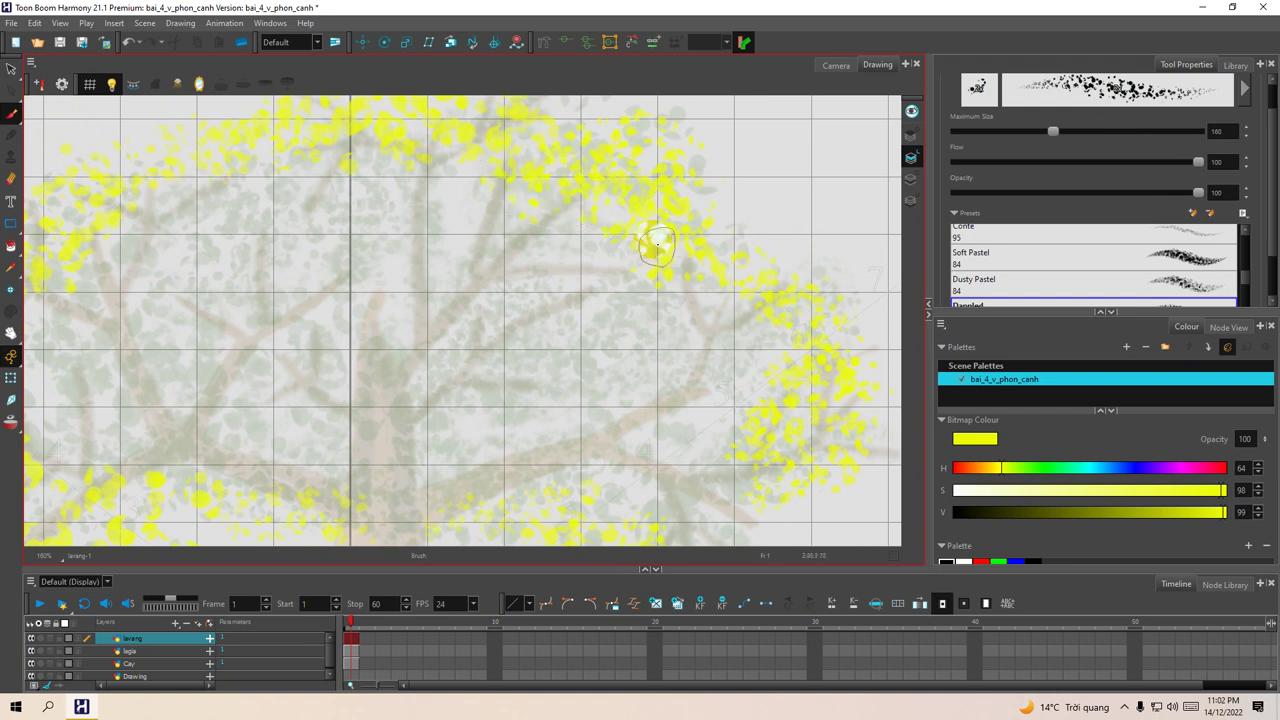
{"action": "left_click_drag", "start_coordinate": [570, 199], "coordinate": [614, 254]}
{"action": "mouse_move", "coordinate": [598, 145]}
{"action": "left_mouse_down"}
{"action": "mouse_move", "coordinate": [626, 146]}
{"action": "mouse_move", "coordinate": [737, 237]}
{"action": "mouse_move", "coordinate": [737, 258]}
{"action": "left_mouse_up"}
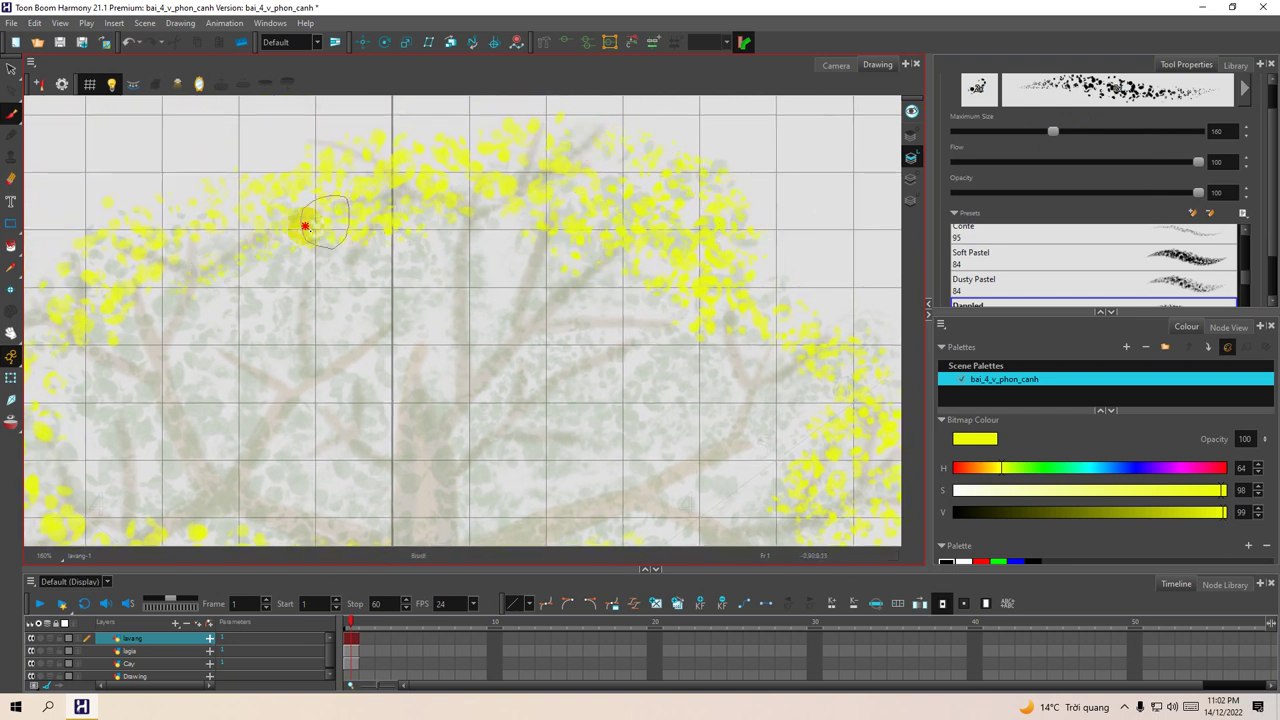
{"action": "mouse_move", "coordinate": [305, 226]}
{"action": "left_mouse_down"}
{"action": "mouse_move", "coordinate": [214, 262]}
{"action": "mouse_move", "coordinate": [142, 321]}
{"action": "mouse_move", "coordinate": [98, 382]}
{"action": "mouse_move", "coordinate": [90, 459]}
{"action": "mouse_move", "coordinate": [99, 447]}
{"action": "mouse_move", "coordinate": [141, 478]}
{"action": "left_mouse_up"}
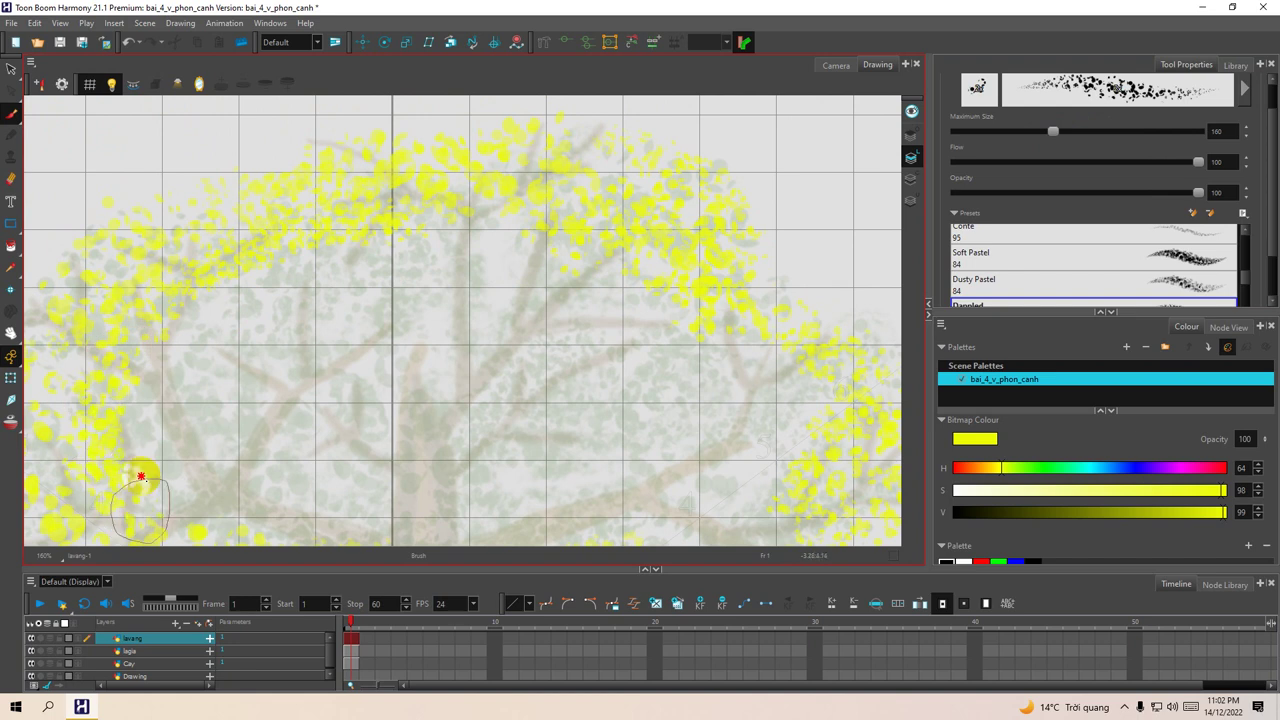
Step: Paint yellow leaves over the inner branches, around the trunk's pointed top and along the right branch to the outer foliage
{"action": "key", "text": "space"}
{"action": "mouse_move", "coordinate": [251, 420]}
{"action": "left_mouse_down"}
{"action": "mouse_move", "coordinate": [294, 349]}
{"action": "mouse_move", "coordinate": [254, 351]}
{"action": "mouse_move", "coordinate": [420, 400]}
{"action": "mouse_move", "coordinate": [440, 249]}
{"action": "mouse_move", "coordinate": [434, 368]}
{"action": "mouse_move", "coordinate": [466, 337]}
{"action": "mouse_move", "coordinate": [491, 217]}
{"action": "mouse_move", "coordinate": [557, 177]}
{"action": "mouse_move", "coordinate": [470, 265]}
{"action": "left_mouse_up"}
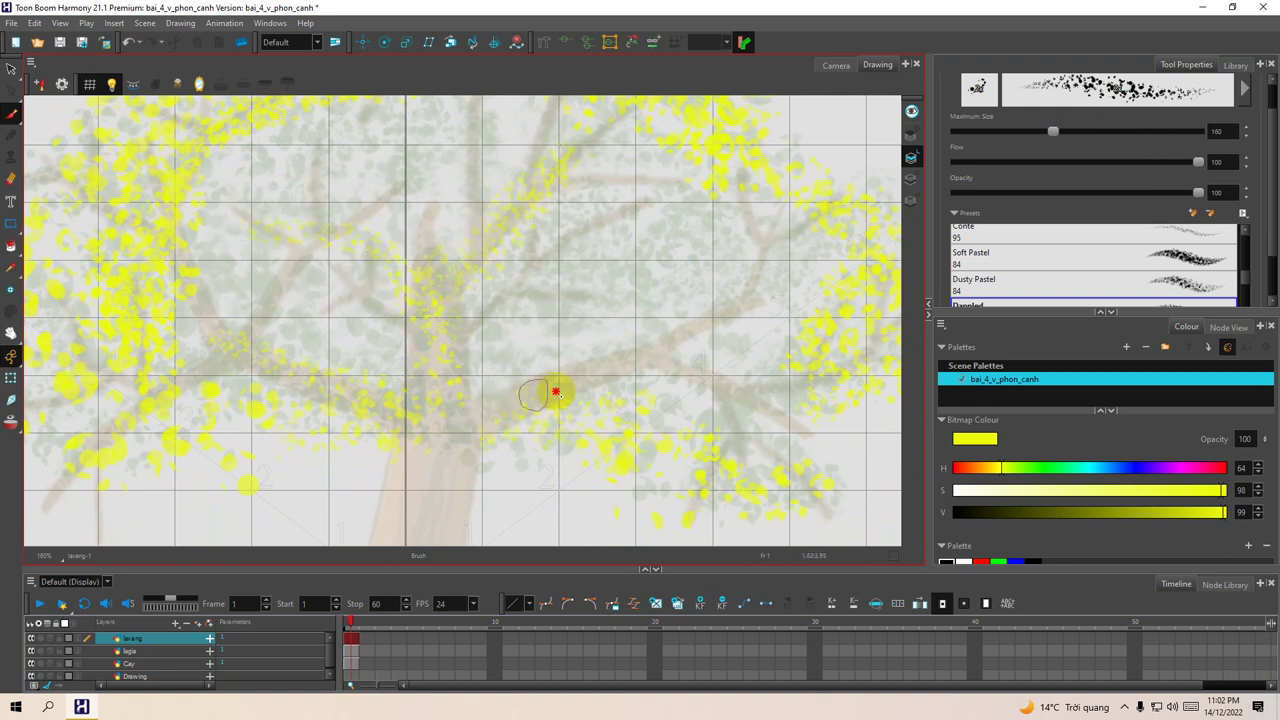
{"action": "mouse_move", "coordinate": [557, 393]}
{"action": "left_mouse_down"}
{"action": "mouse_move", "coordinate": [730, 303]}
{"action": "mouse_move", "coordinate": [689, 340]}
{"action": "mouse_move", "coordinate": [611, 367]}
{"action": "mouse_move", "coordinate": [482, 387]}
{"action": "mouse_move", "coordinate": [526, 286]}
{"action": "mouse_move", "coordinate": [581, 294]}
{"action": "mouse_move", "coordinate": [670, 220]}
{"action": "mouse_move", "coordinate": [471, 295]}
{"action": "left_mouse_up"}
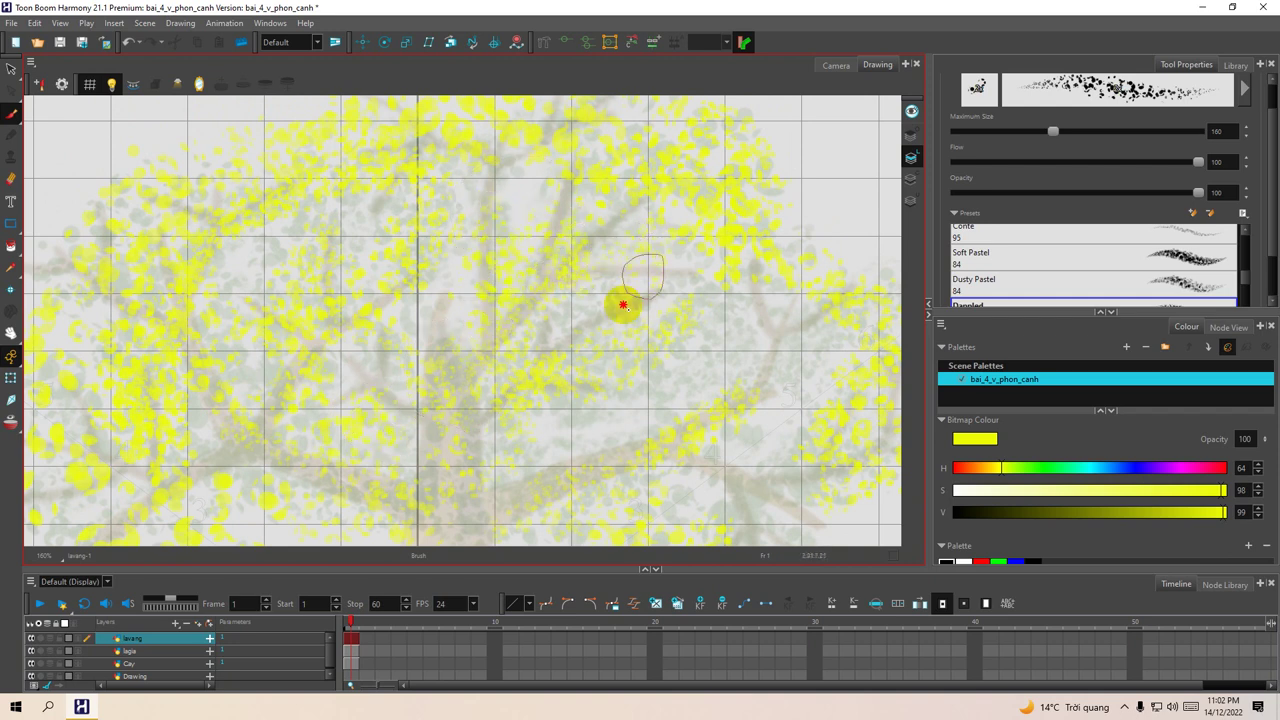
{"action": "left_click_drag", "start_coordinate": [702, 311], "coordinate": [618, 306]}
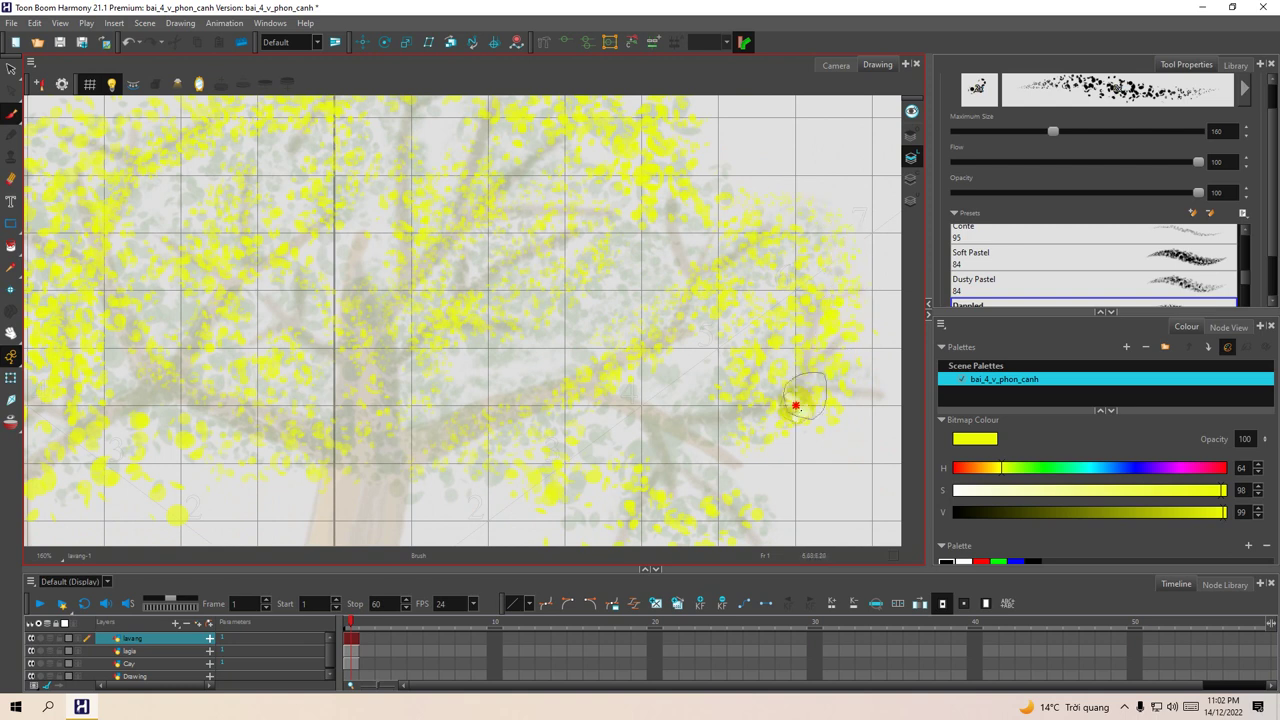
{"action": "mouse_move", "coordinate": [795, 405]}
{"action": "left_mouse_down"}
{"action": "mouse_move", "coordinate": [686, 337]}
{"action": "mouse_move", "coordinate": [651, 334]}
{"action": "left_mouse_up"}
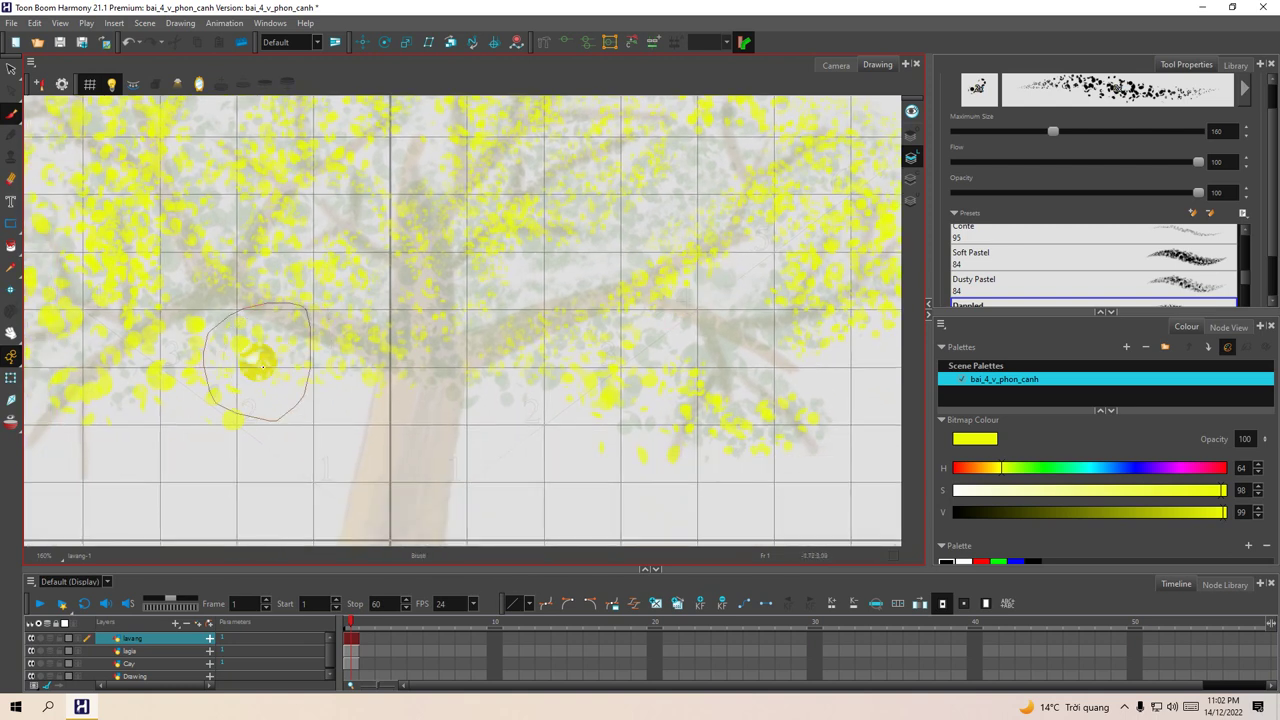
Step: Examine the tree's crown and trunk in the Camera view to find spots that still lack yellow leaves
{"action": "left_click", "coordinate": [825, 66]}
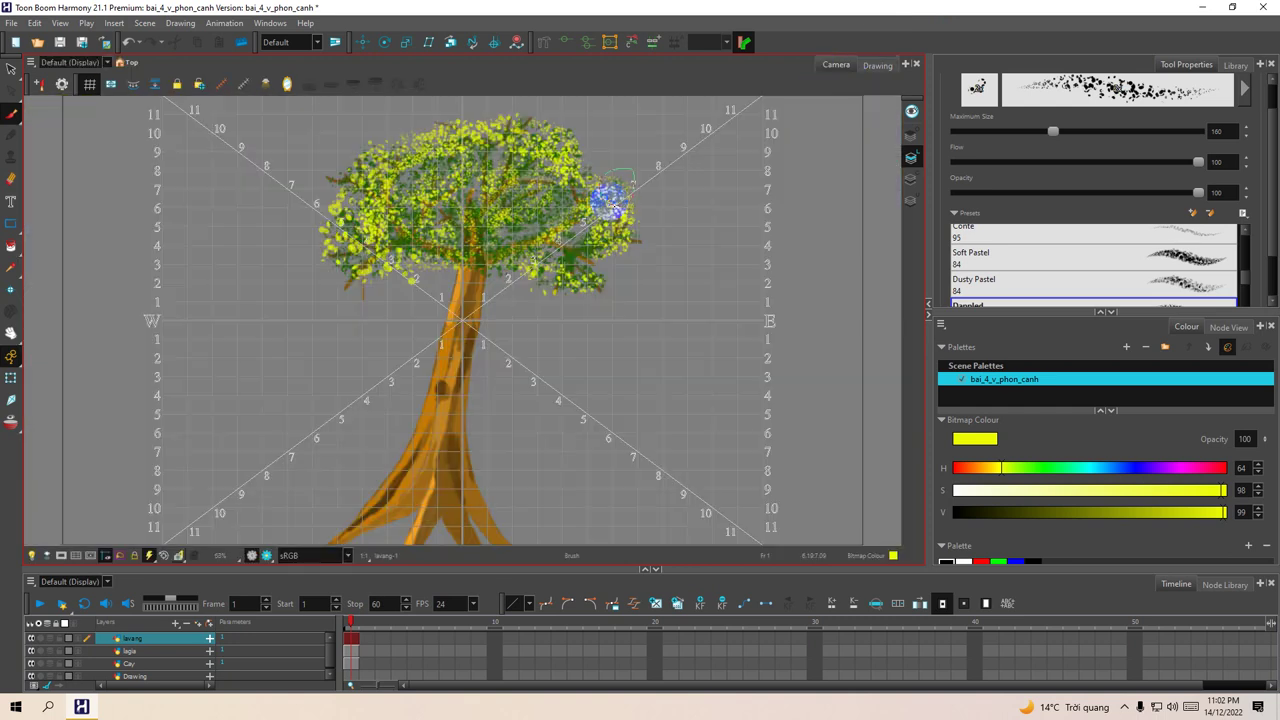
{"action": "scroll", "coordinate": [545, 292], "scroll_direction": "up", "scroll_amount": 5}
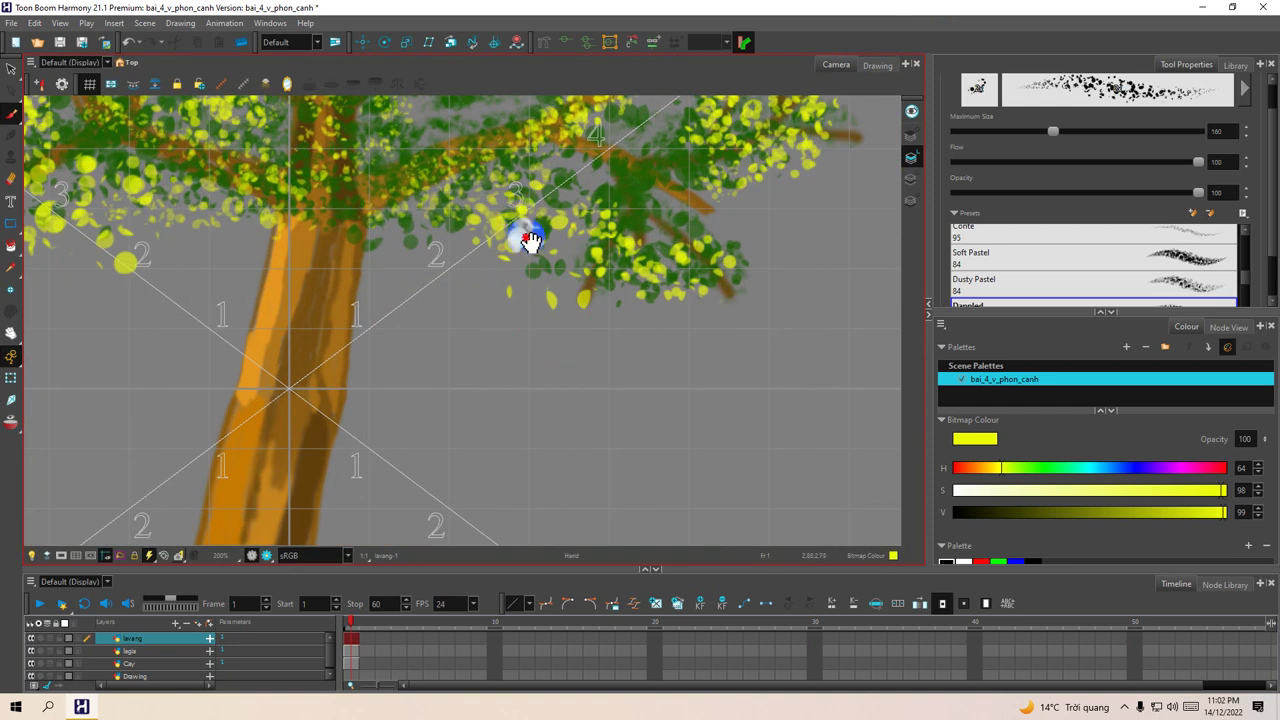
{"action": "scroll", "coordinate": [530, 240], "scroll_direction": "down", "scroll_amount": 4}
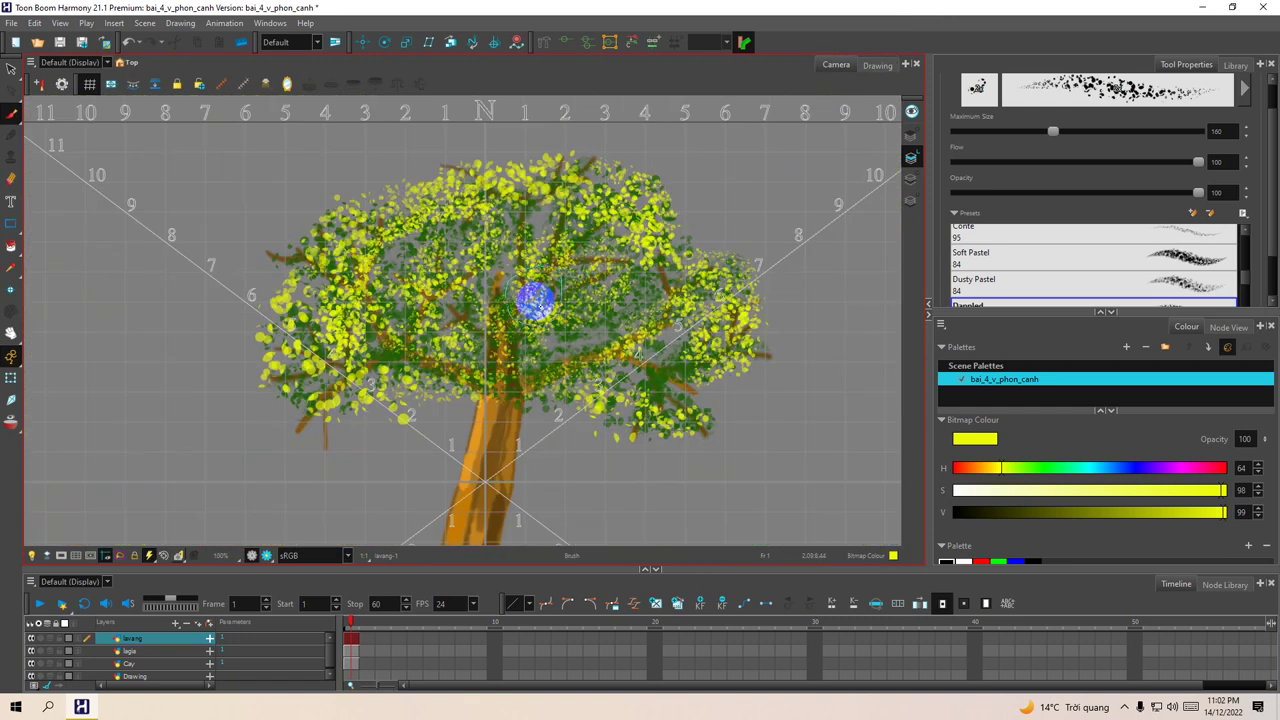
{"action": "left_click_drag", "start_coordinate": [551, 323], "coordinate": [516, 303]}
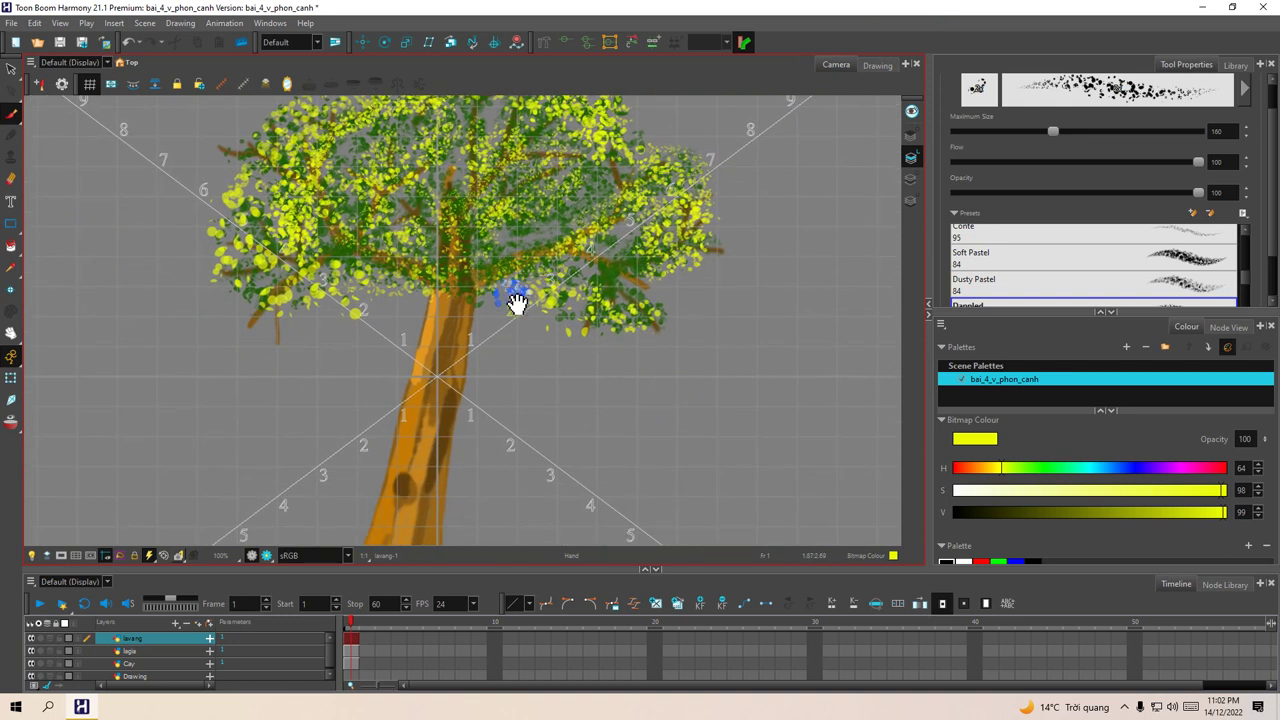
{"action": "left_click_drag", "start_coordinate": [528, 380], "coordinate": [520, 441]}
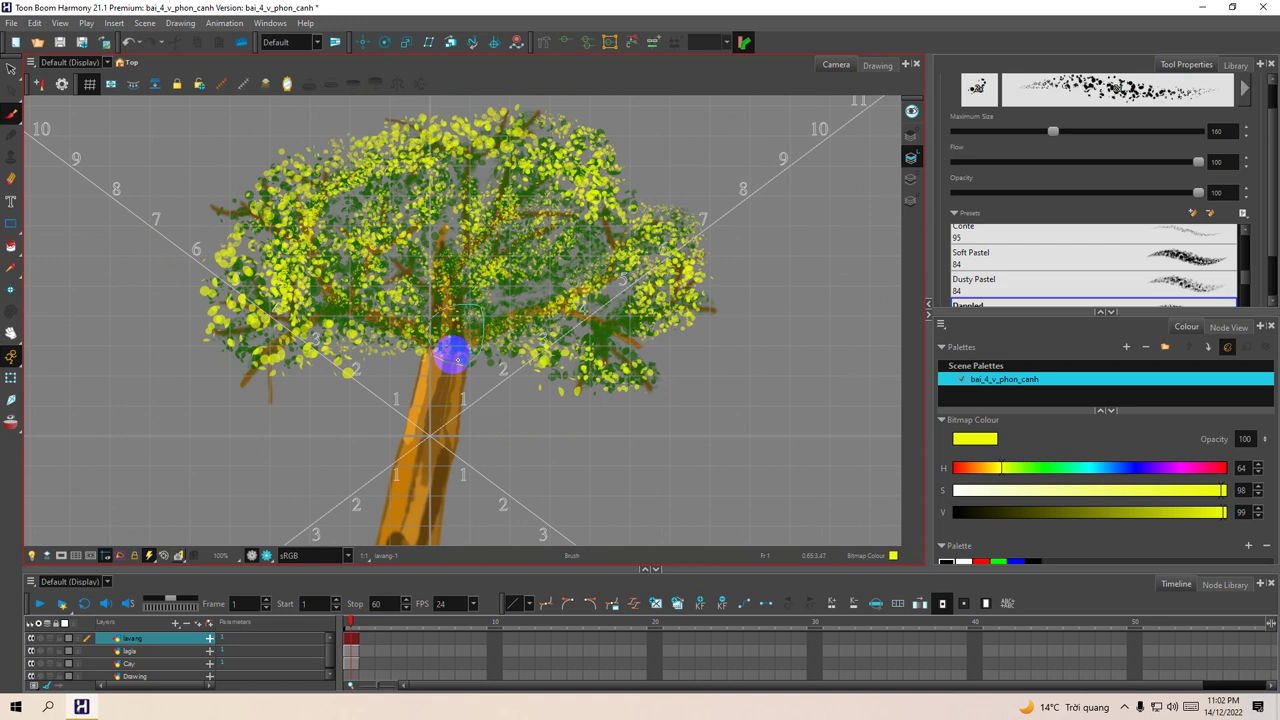
{"action": "scroll", "coordinate": [530, 407], "scroll_direction": "up", "scroll_amount": 1}
{"action": "left_click_drag", "start_coordinate": [454, 300], "coordinate": [511, 383]}
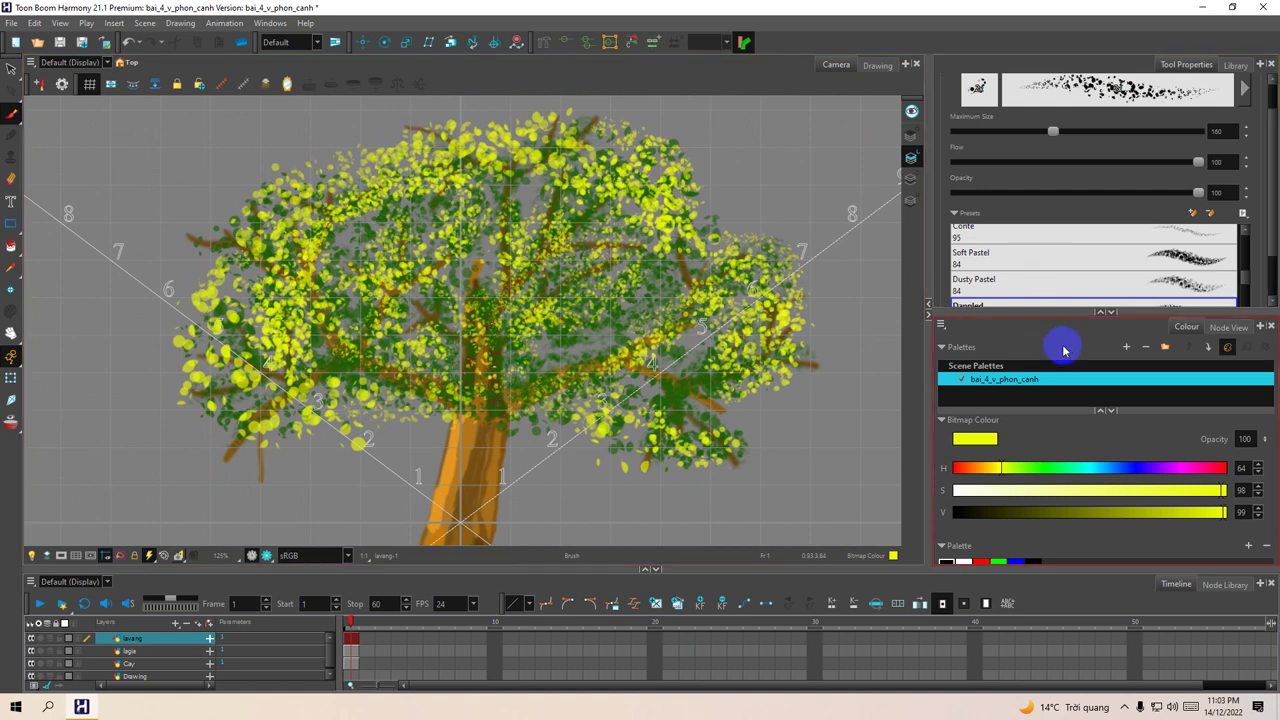
Step: Set the colour's brightness to 56 and then 96, painting leaves over the bare twigs at the crown's left and lower-left edges
{"action": "left_click_drag", "start_coordinate": [1102, 516], "coordinate": [1106, 516]}
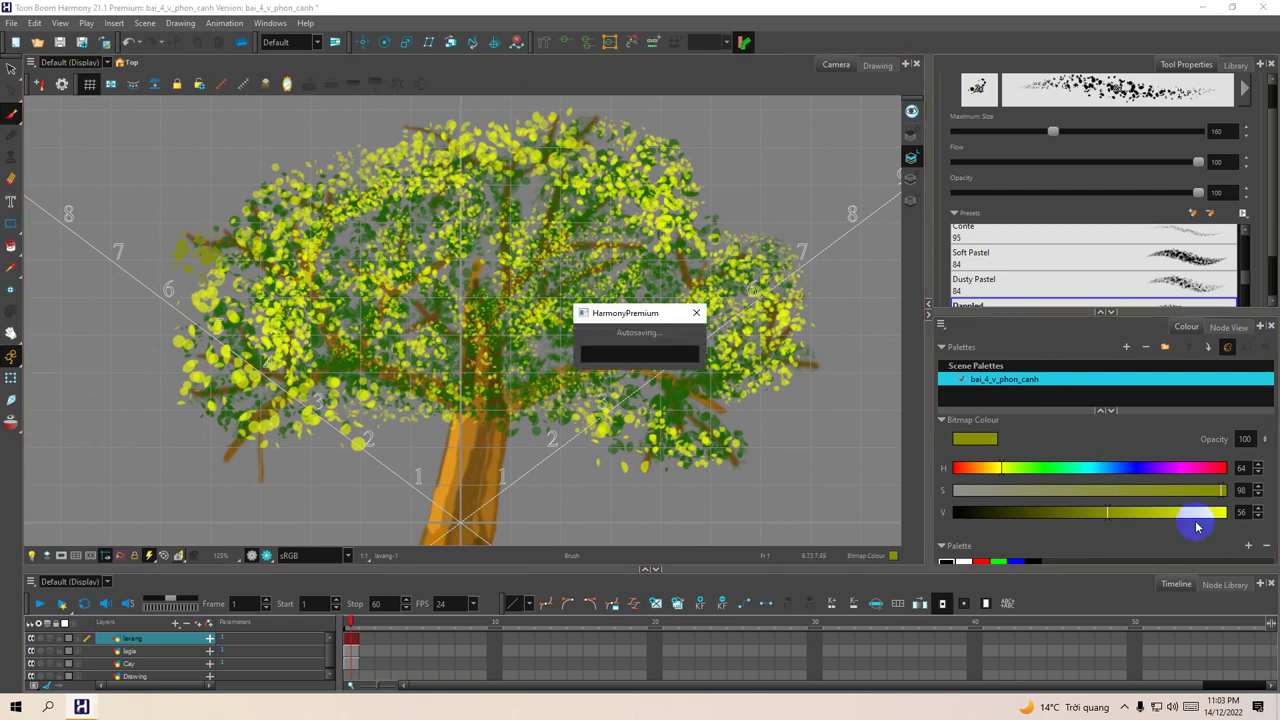
{"action": "left_click", "coordinate": [1218, 512]}
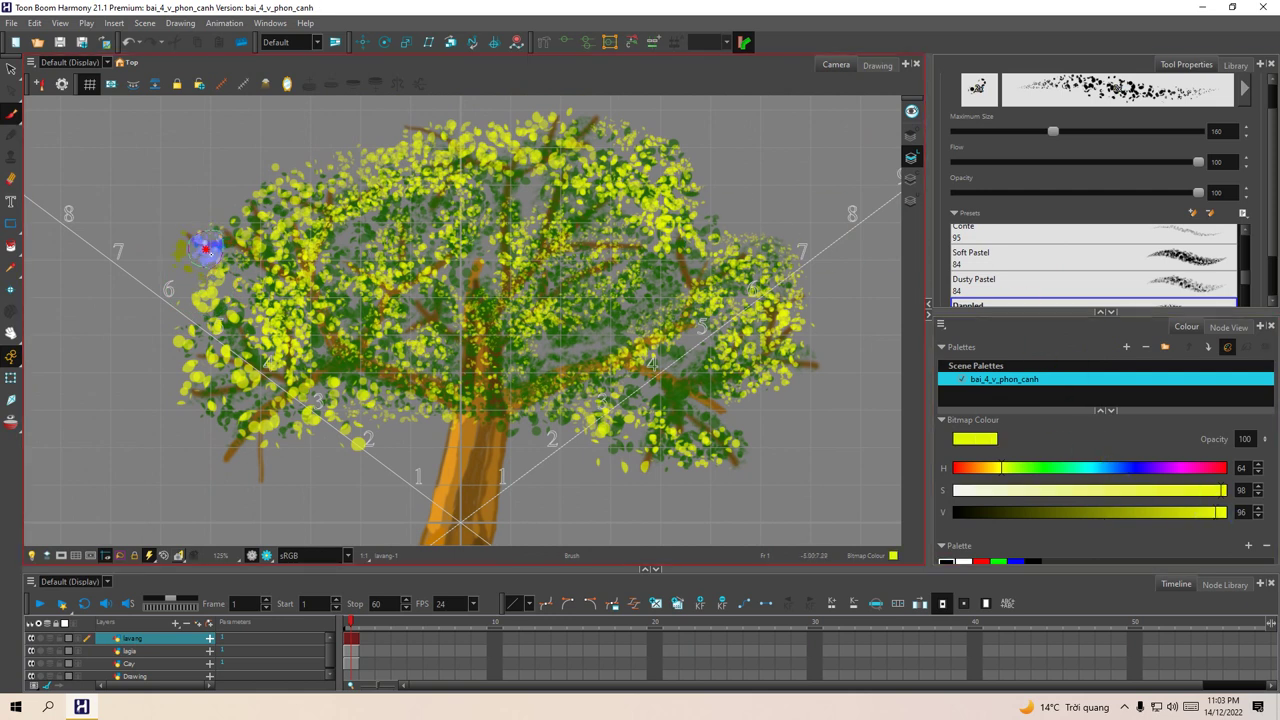
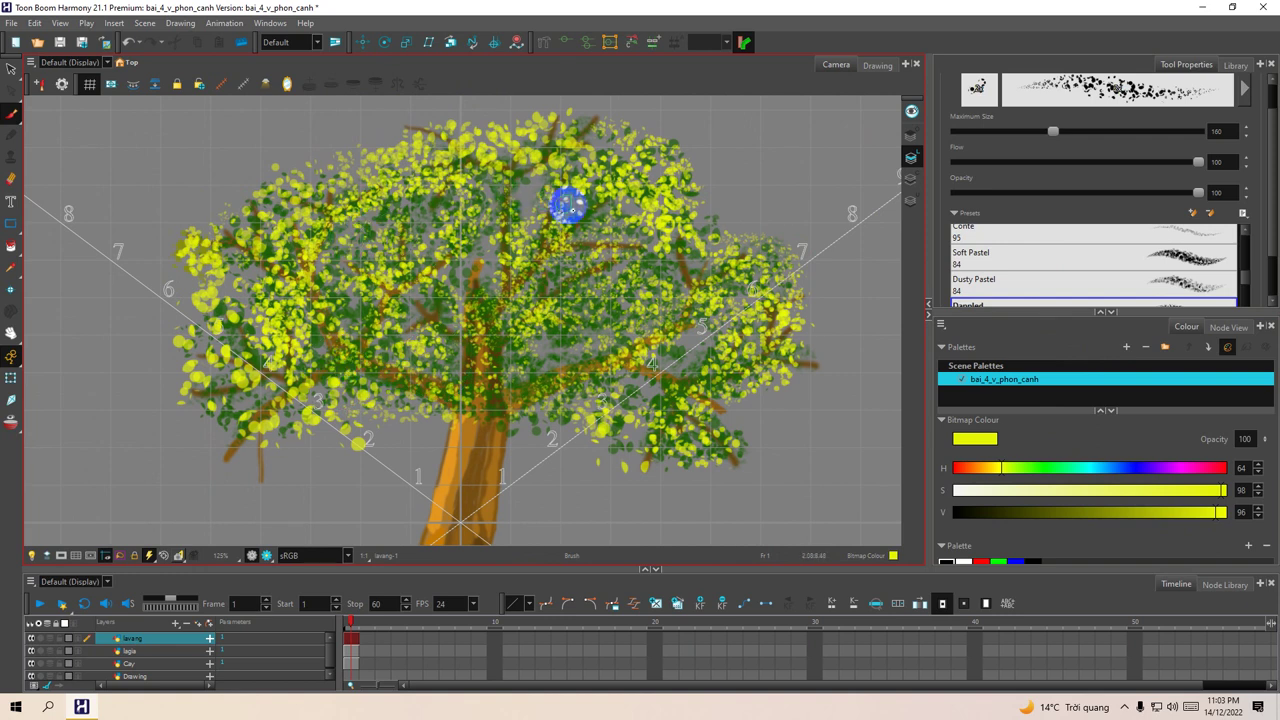
{"action": "scroll", "coordinate": [530, 280], "scroll_direction": "down", "scroll_amount": 2}
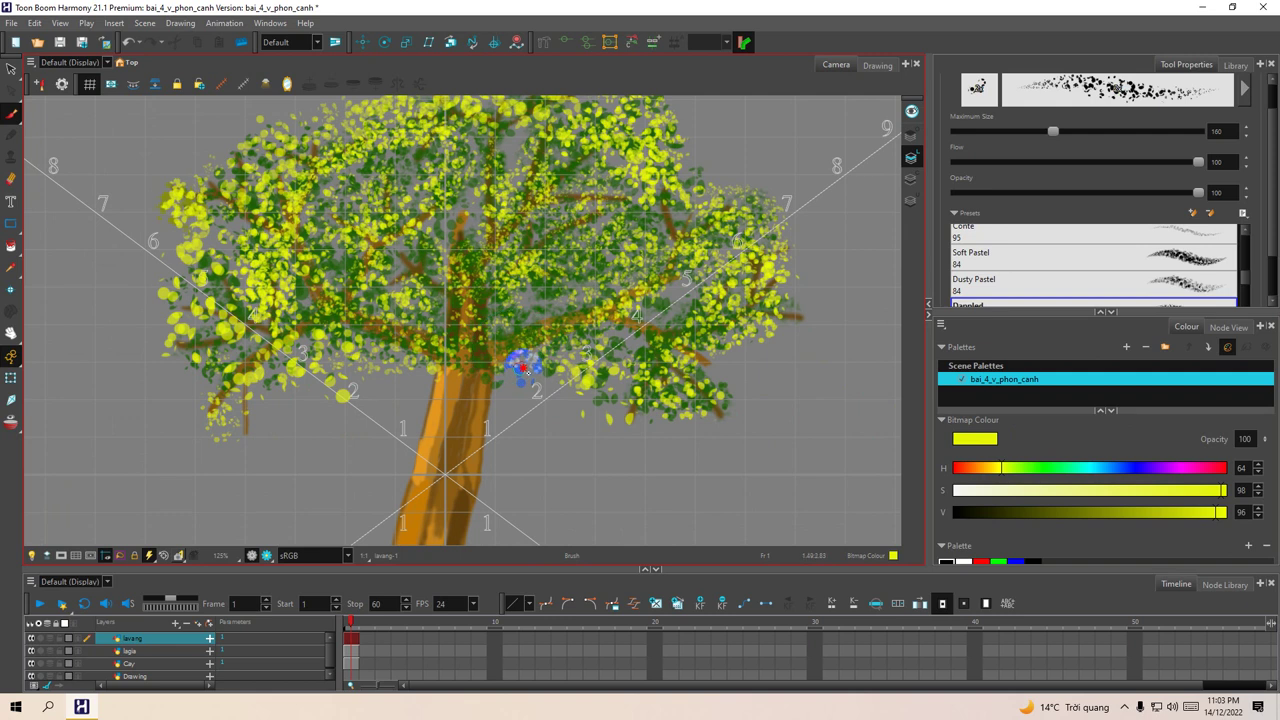
{"action": "left_click_drag", "start_coordinate": [712, 358], "coordinate": [705, 388]}
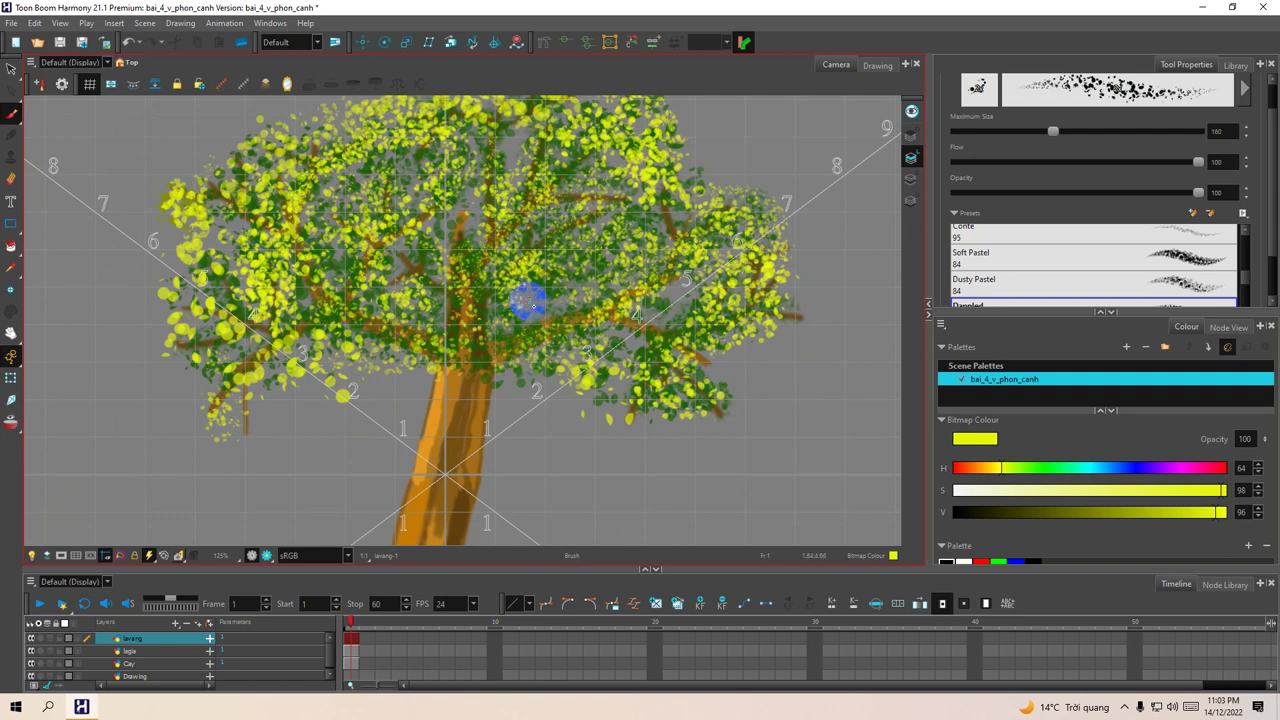
{"action": "left_click_drag", "start_coordinate": [538, 292], "coordinate": [497, 318]}
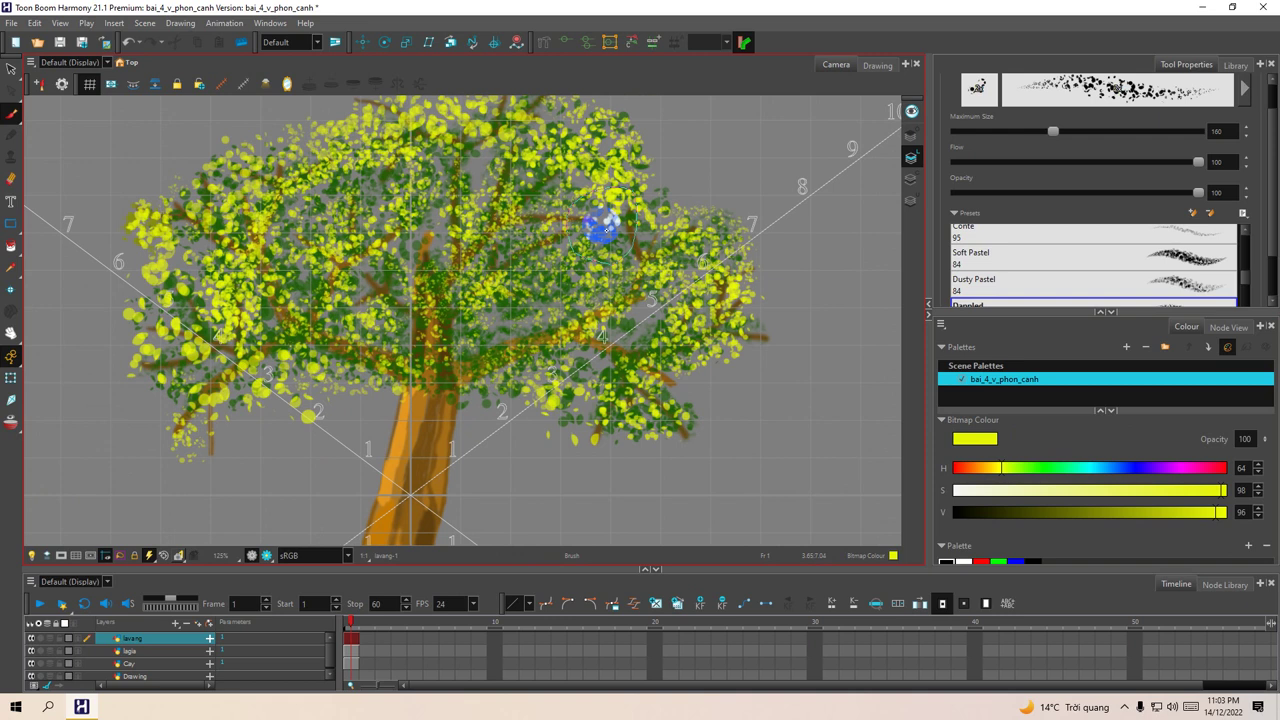
Step: Hide the grid in the Camera view
{"action": "left_click", "coordinate": [285, 565]}
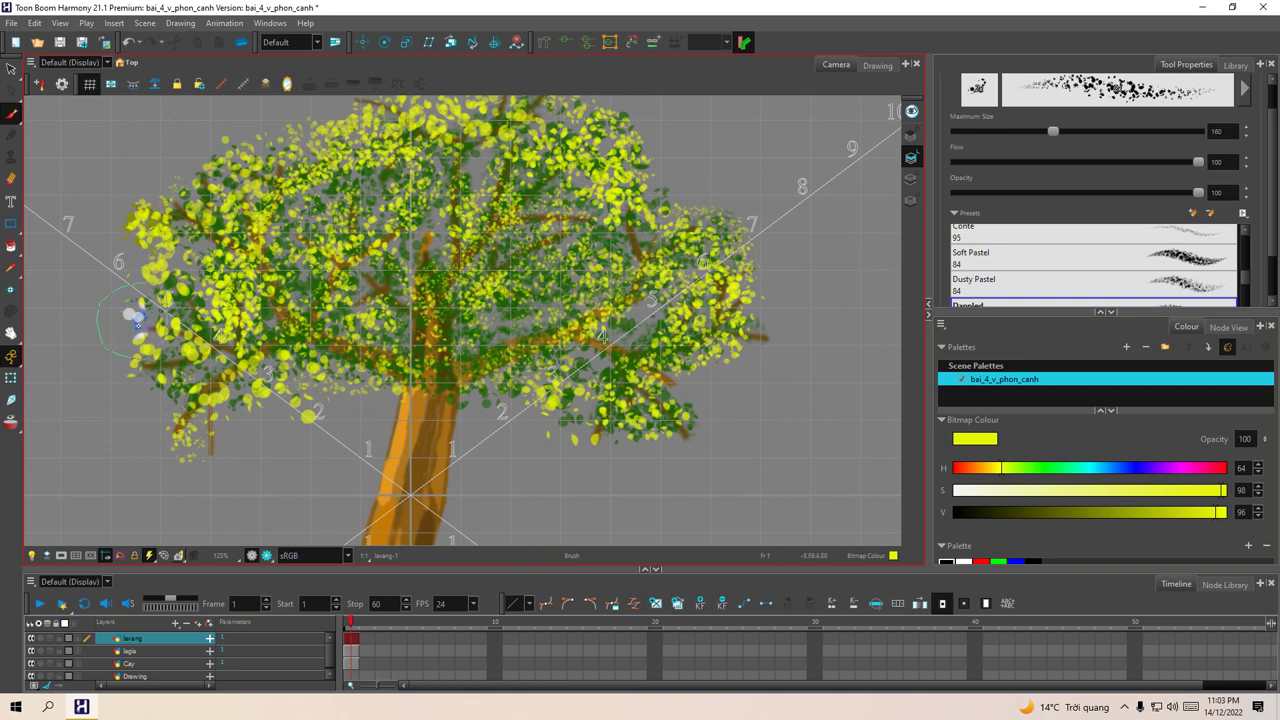
{"action": "left_click_drag", "start_coordinate": [362, 360], "coordinate": [388, 352]}
{"action": "left_click", "coordinate": [89, 85]}
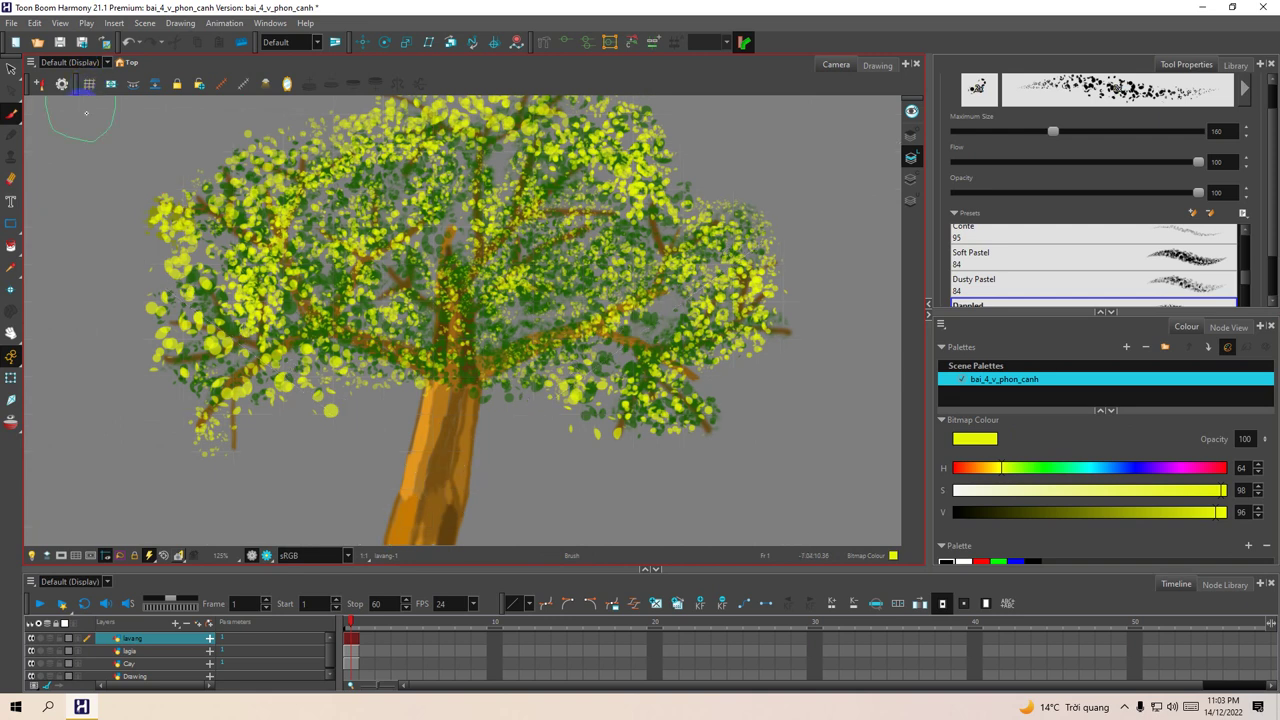
{"action": "left_click_drag", "start_coordinate": [308, 255], "coordinate": [309, 271]}
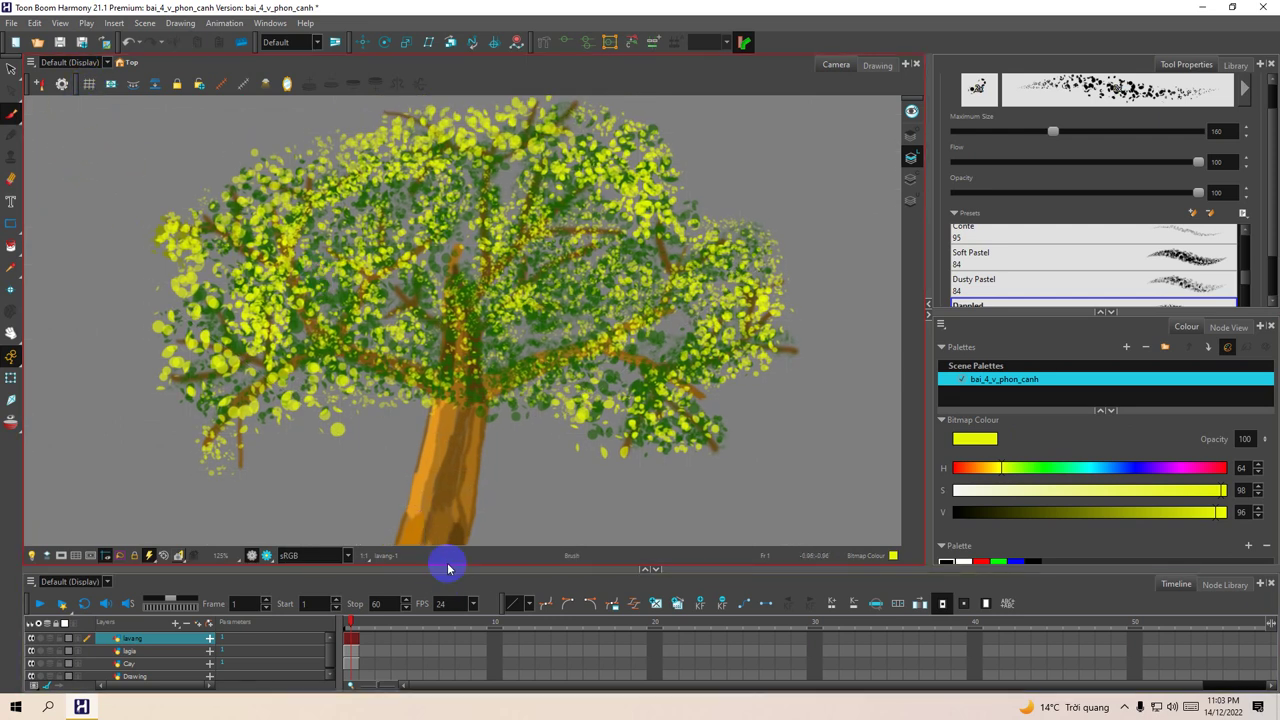
Step: Enlarge the Camera view area and examine the whole tree from crown to roots
{"action": "left_click_drag", "start_coordinate": [447, 571], "coordinate": [447, 620]}
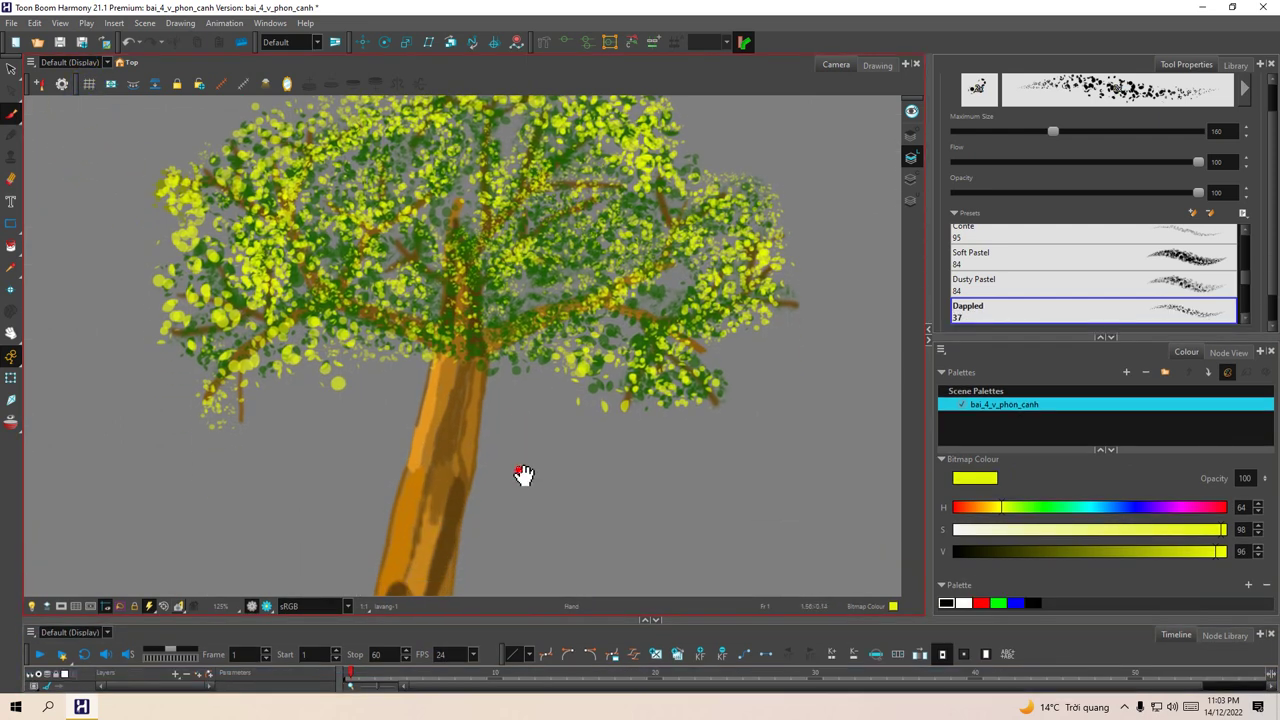
{"action": "left_click_drag", "start_coordinate": [530, 546], "coordinate": [539, 531]}
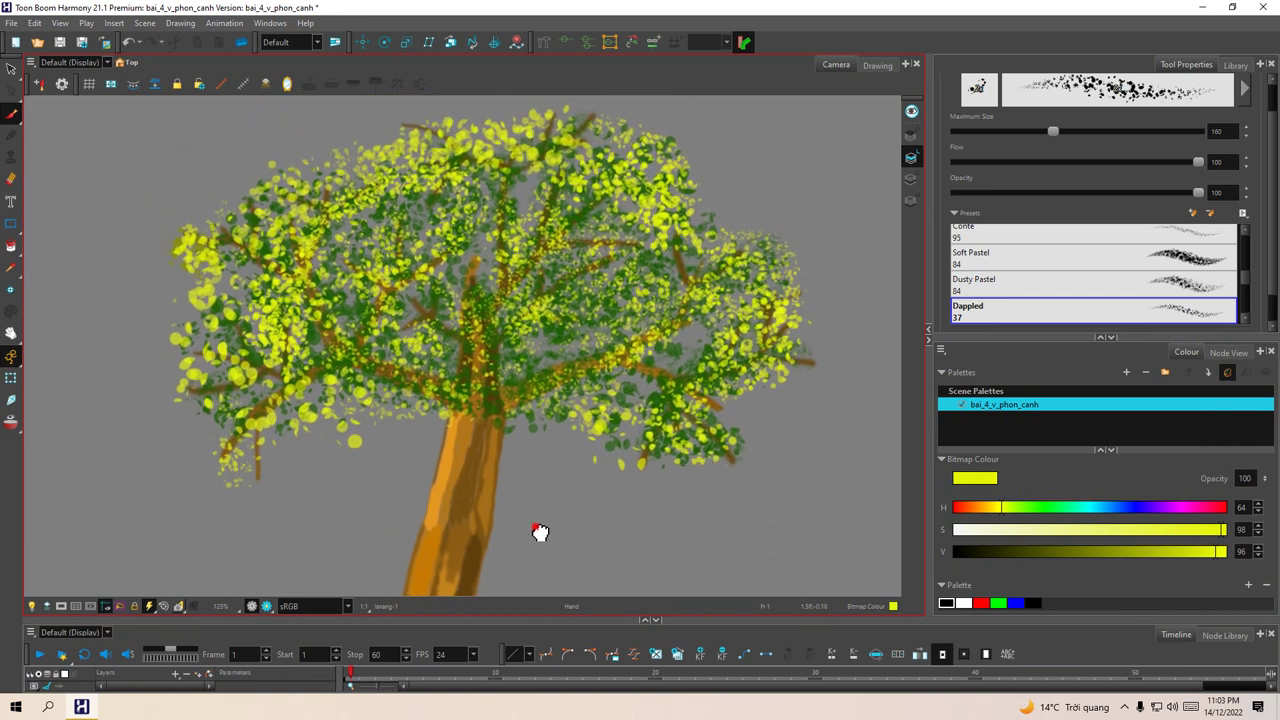
{"action": "mouse_move", "coordinate": [540, 532]}
{"action": "left_mouse_down"}
{"action": "mouse_move", "coordinate": [532, 520]}
{"action": "mouse_move", "coordinate": [494, 523]}
{"action": "mouse_move", "coordinate": [581, 469]}
{"action": "left_mouse_up"}
{"action": "scroll", "coordinate": [566, 479], "scroll_direction": "down", "scroll_amount": 4}
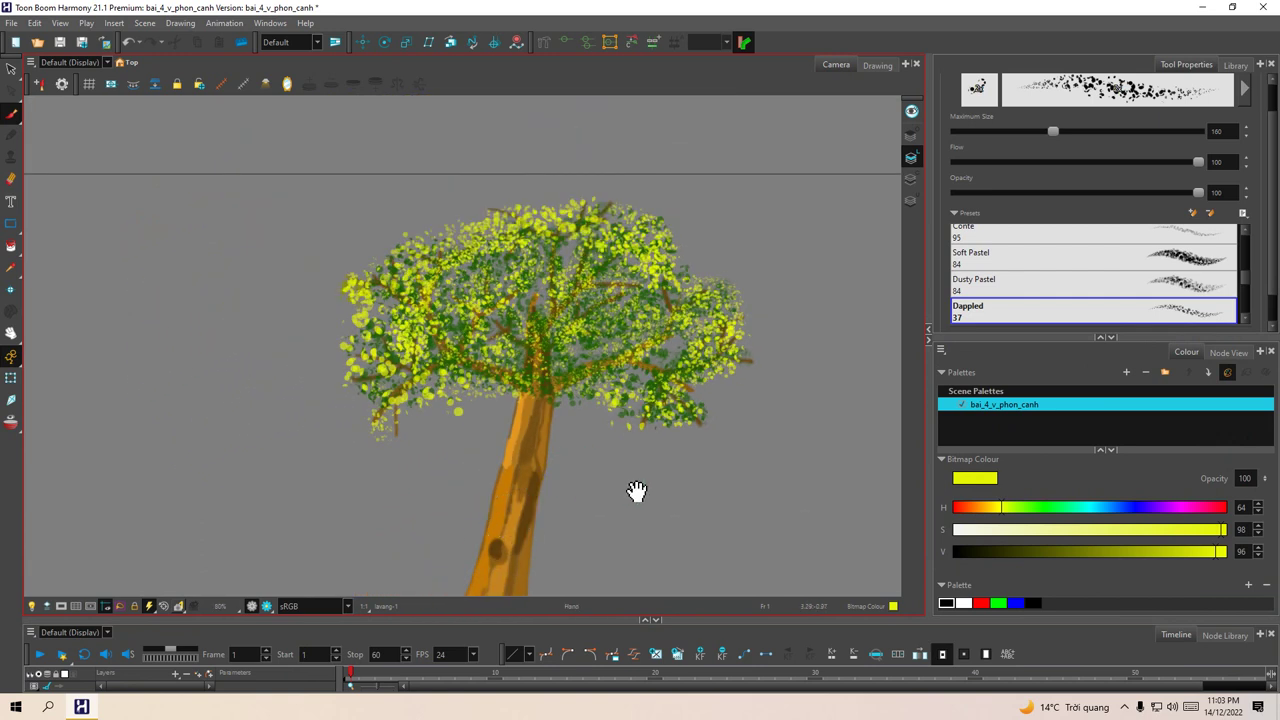
{"action": "scroll", "coordinate": [566, 462], "scroll_direction": "up", "scroll_amount": 4}
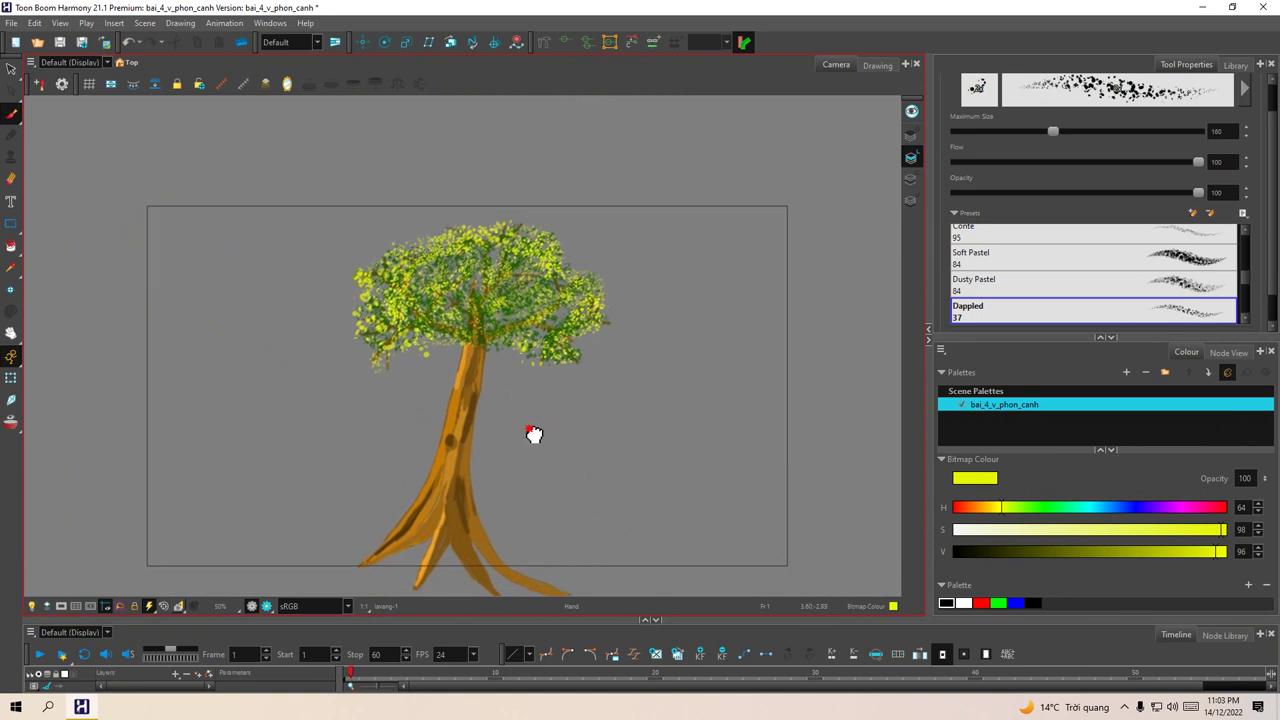
{"action": "scroll", "coordinate": [484, 434], "scroll_direction": "up", "scroll_amount": 1}
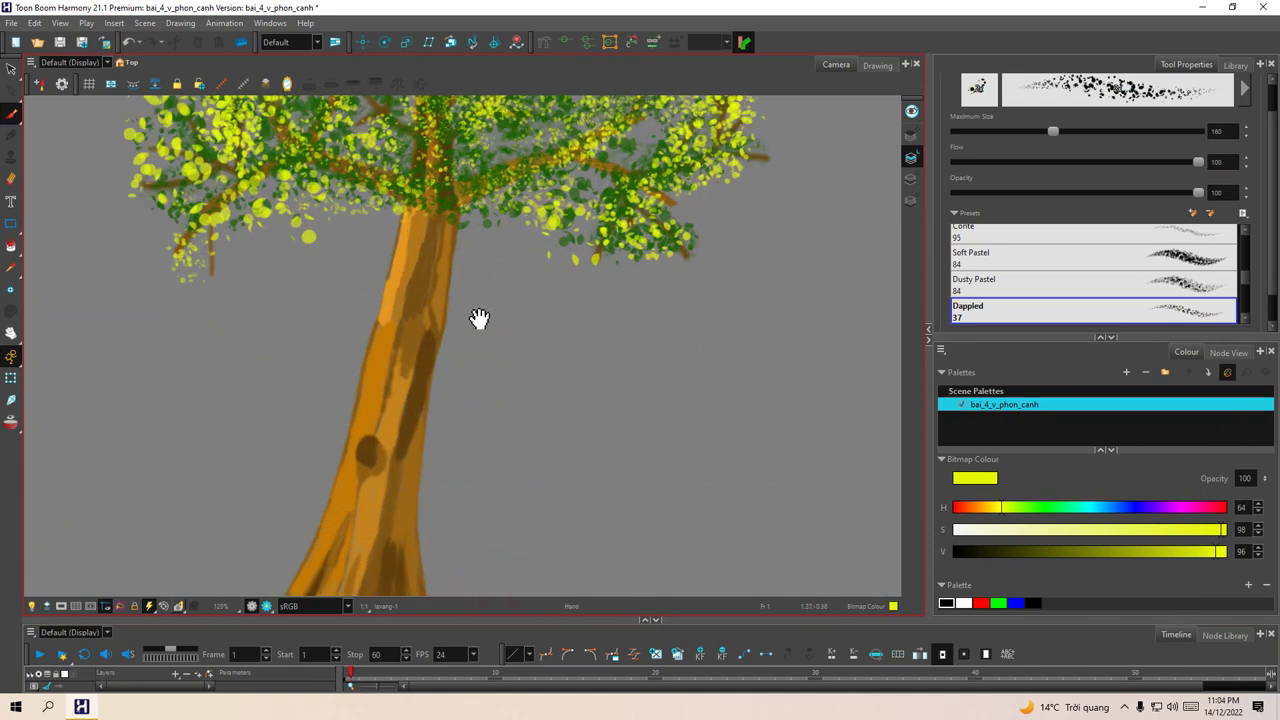
{"action": "mouse_move", "coordinate": [480, 316]}
{"action": "left_mouse_down"}
{"action": "mouse_move", "coordinate": [537, 457]}
{"action": "mouse_move", "coordinate": [511, 459]}
{"action": "mouse_move", "coordinate": [506, 486]}
{"action": "left_mouse_up"}
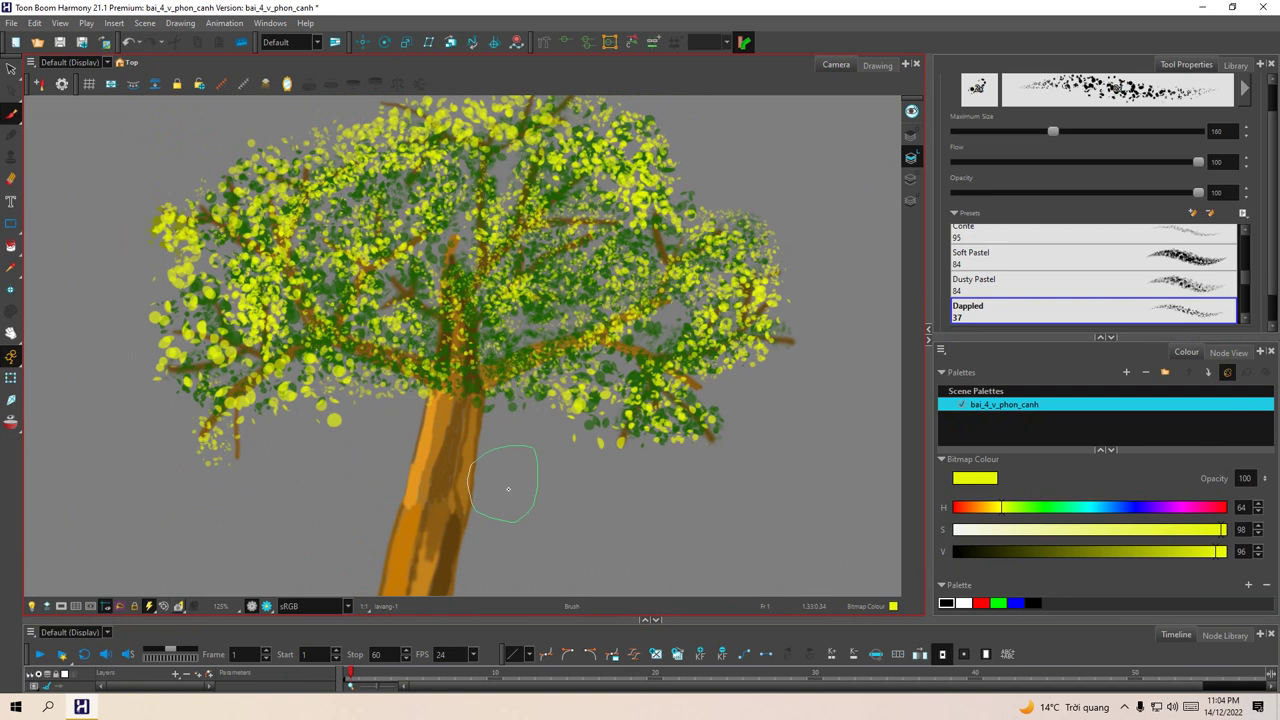
Step: Enlarge the timeline area and add a peg as the parent of the lavang layer
{"action": "left_click_drag", "start_coordinate": [420, 620], "coordinate": [410, 519]}
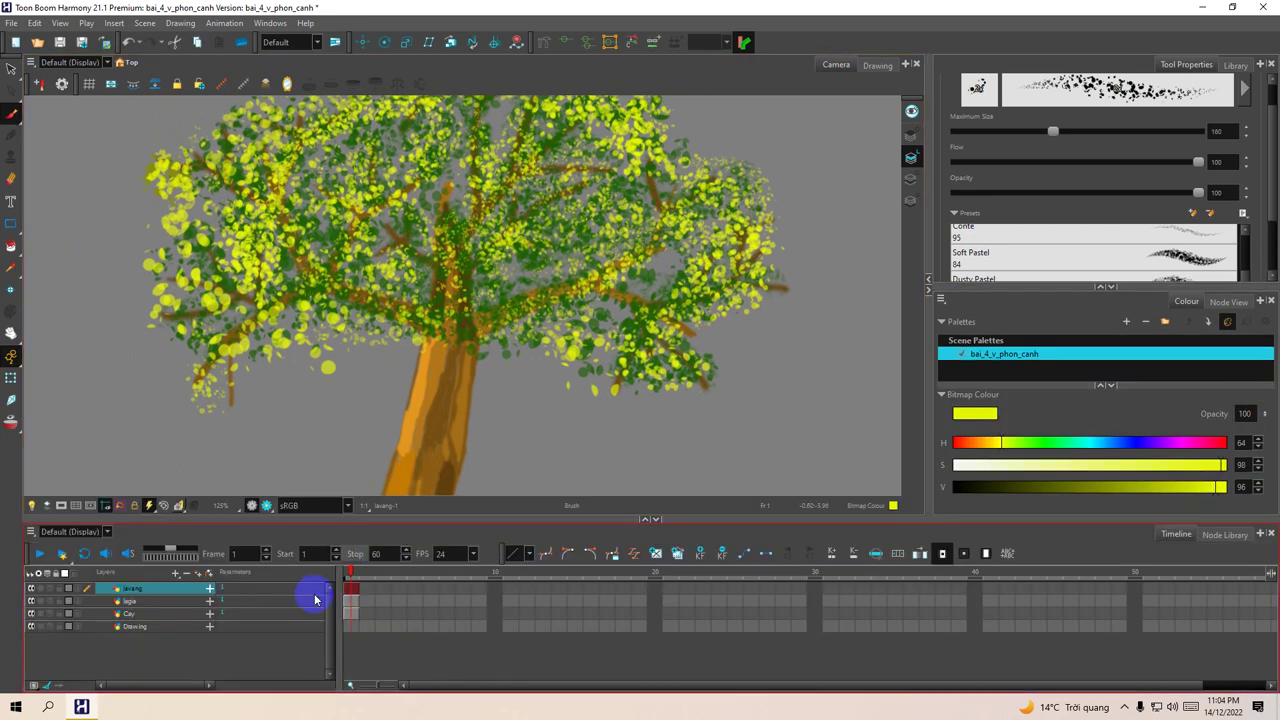
{"action": "left_click", "coordinate": [177, 574]}
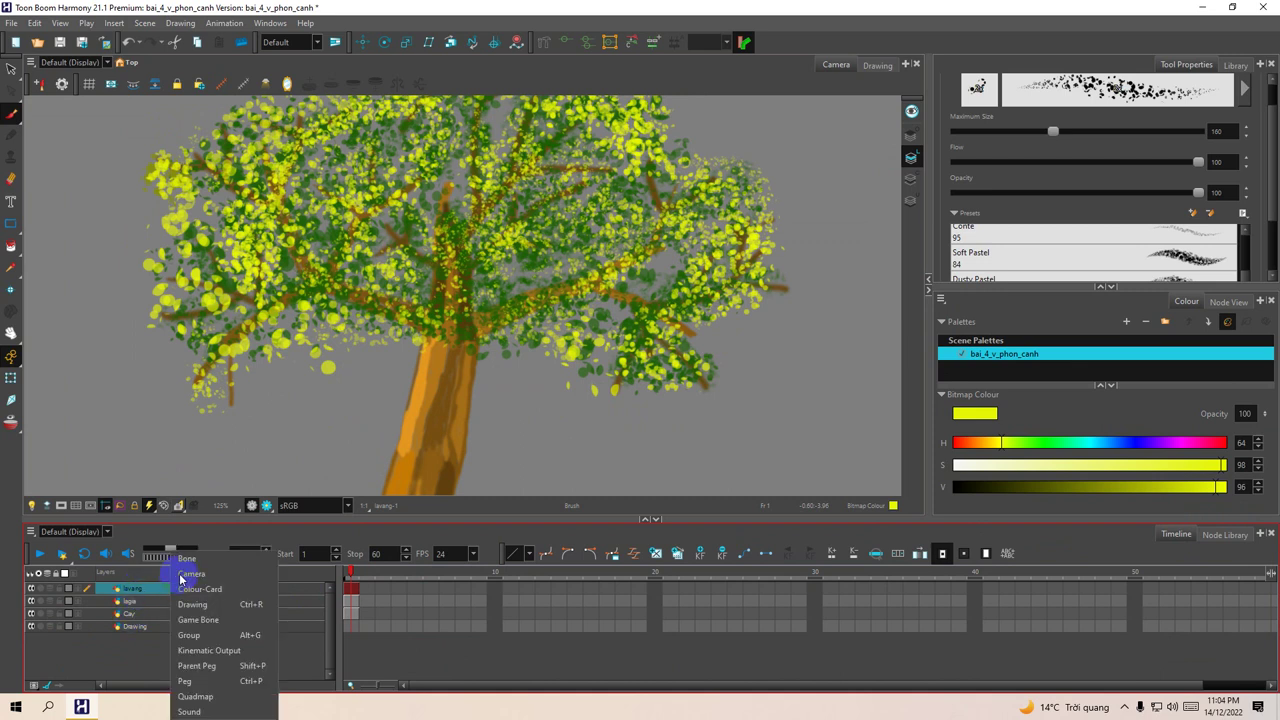
{"action": "left_click", "coordinate": [190, 681]}
{"action": "left_click", "coordinate": [156, 590]}
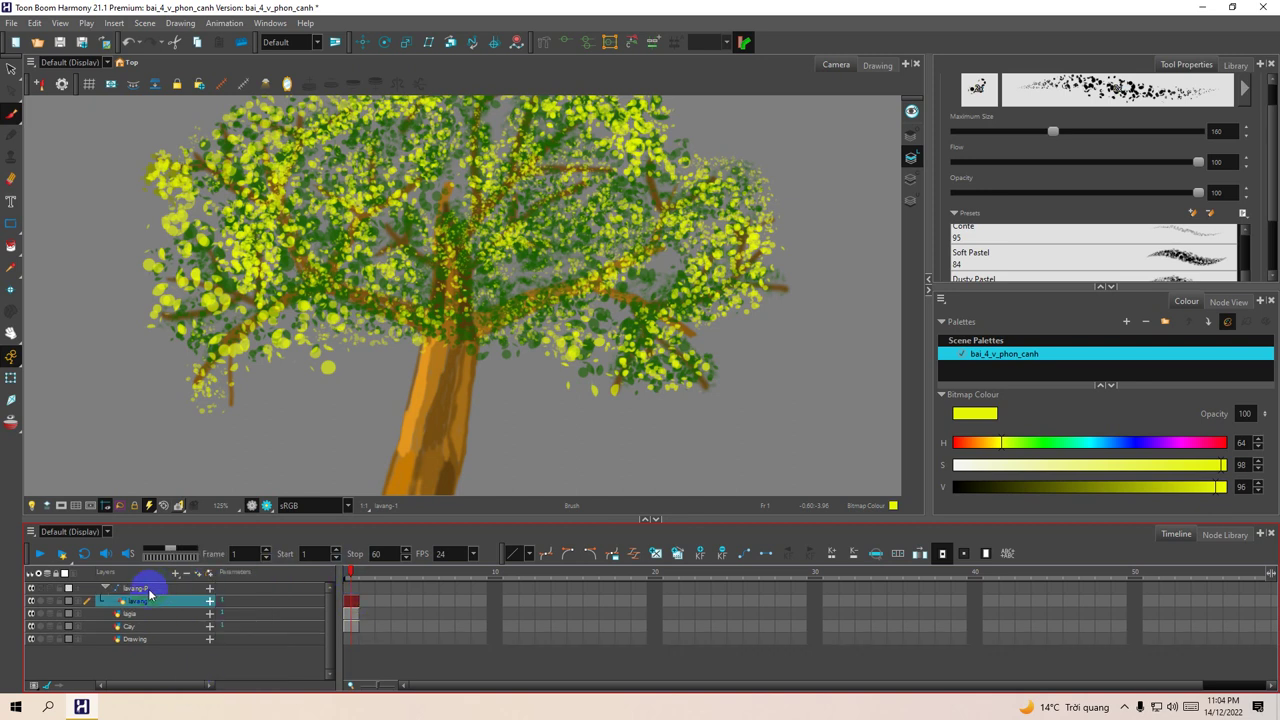
Step: Parent the lagia layer to lavang and the Cay layer to the lavang-P peg
{"action": "left_click", "coordinate": [137, 615]}
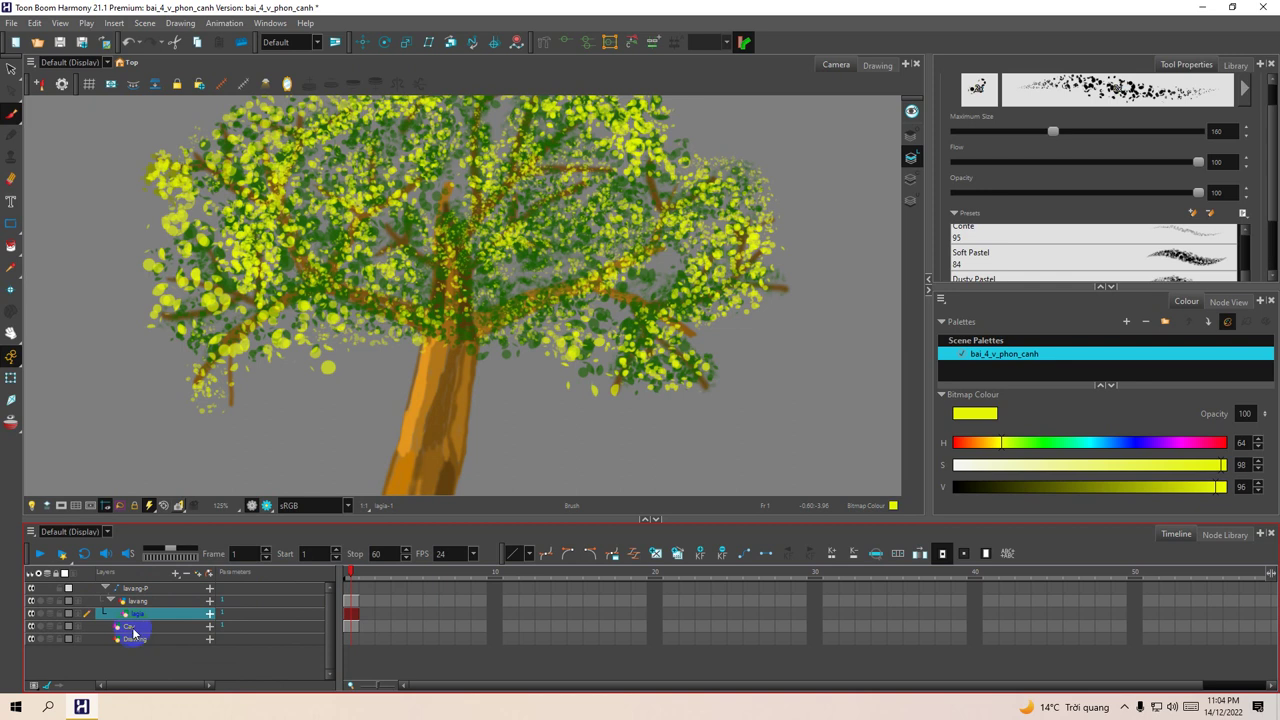
{"action": "left_click_drag", "start_coordinate": [133, 632], "coordinate": [135, 600]}
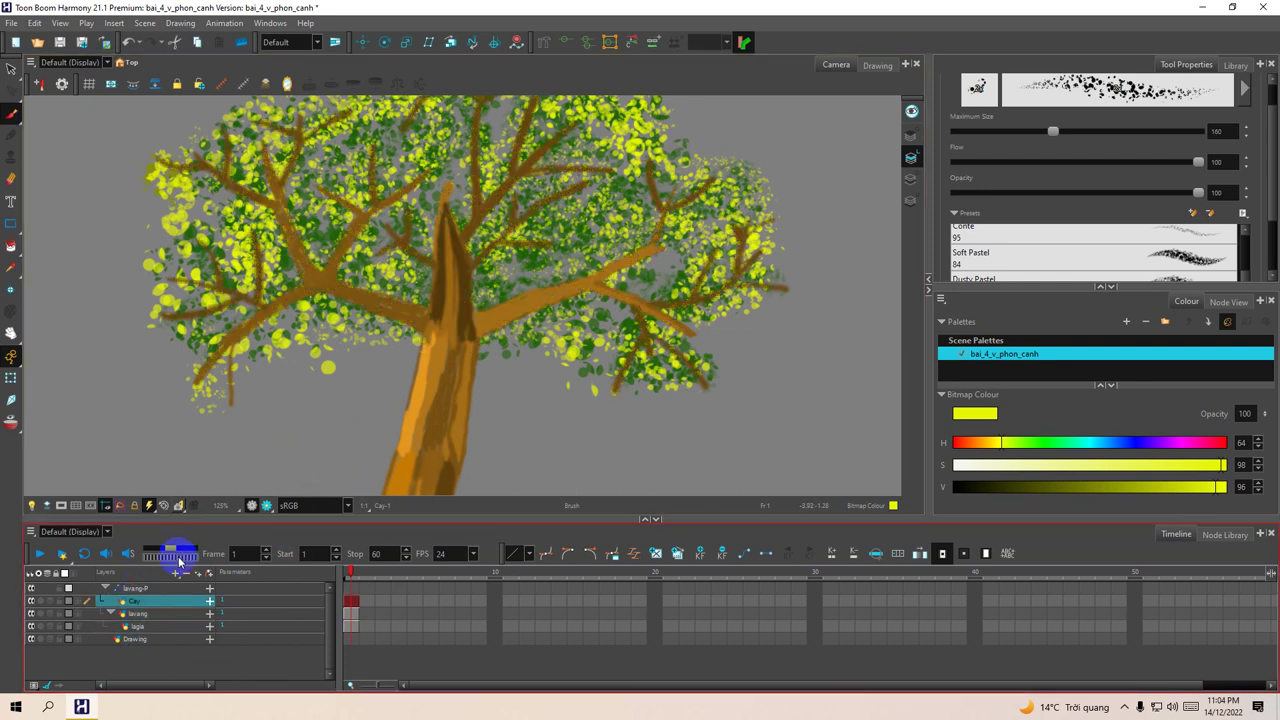
{"action": "scroll", "coordinate": [440, 338], "scroll_direction": "down", "scroll_amount": 1}
{"action": "scroll", "coordinate": [440, 338], "scroll_direction": "down", "scroll_amount": 1}
{"action": "left_click_drag", "start_coordinate": [386, 386], "coordinate": [393, 360]}
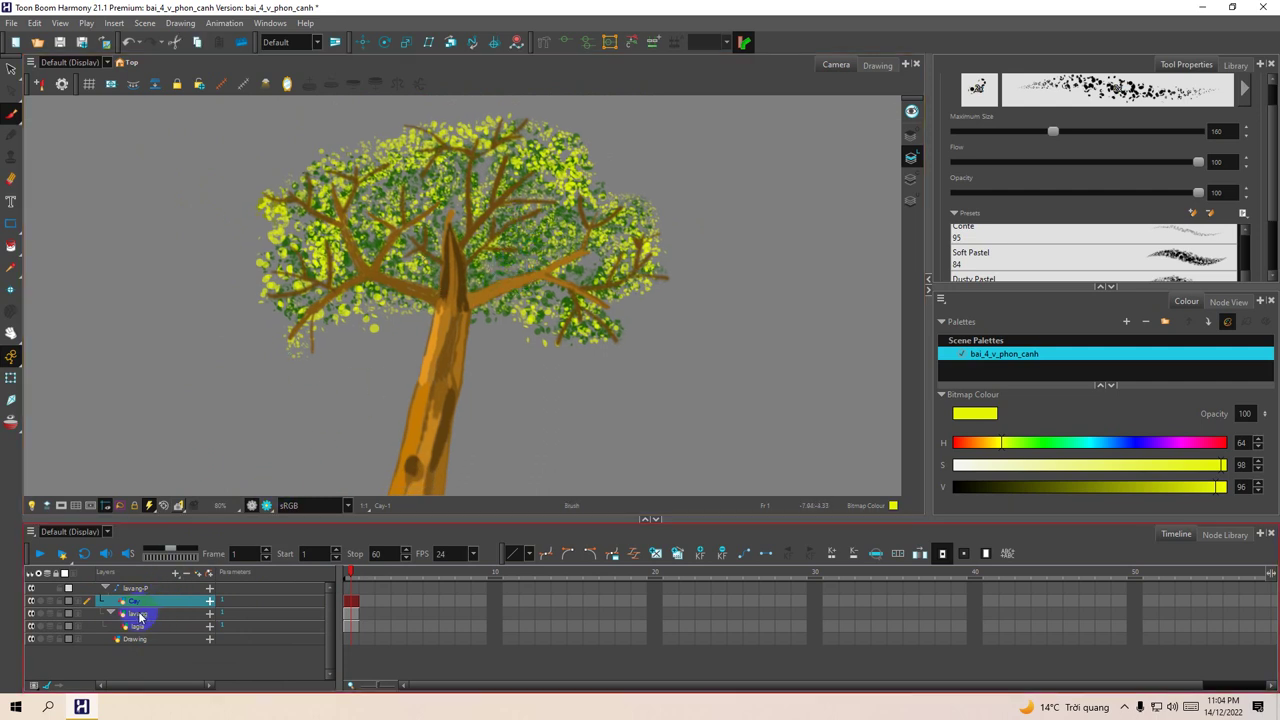
Step: Move Cay beneath lavang in the layer hierarchy, and place lagia above Cay so the leaves cover the branches
{"action": "mouse_move", "coordinate": [138, 618]}
{"action": "left_mouse_down"}
{"action": "mouse_move", "coordinate": [138, 606]}
{"action": "mouse_move", "coordinate": [129, 628]}
{"action": "left_mouse_up"}
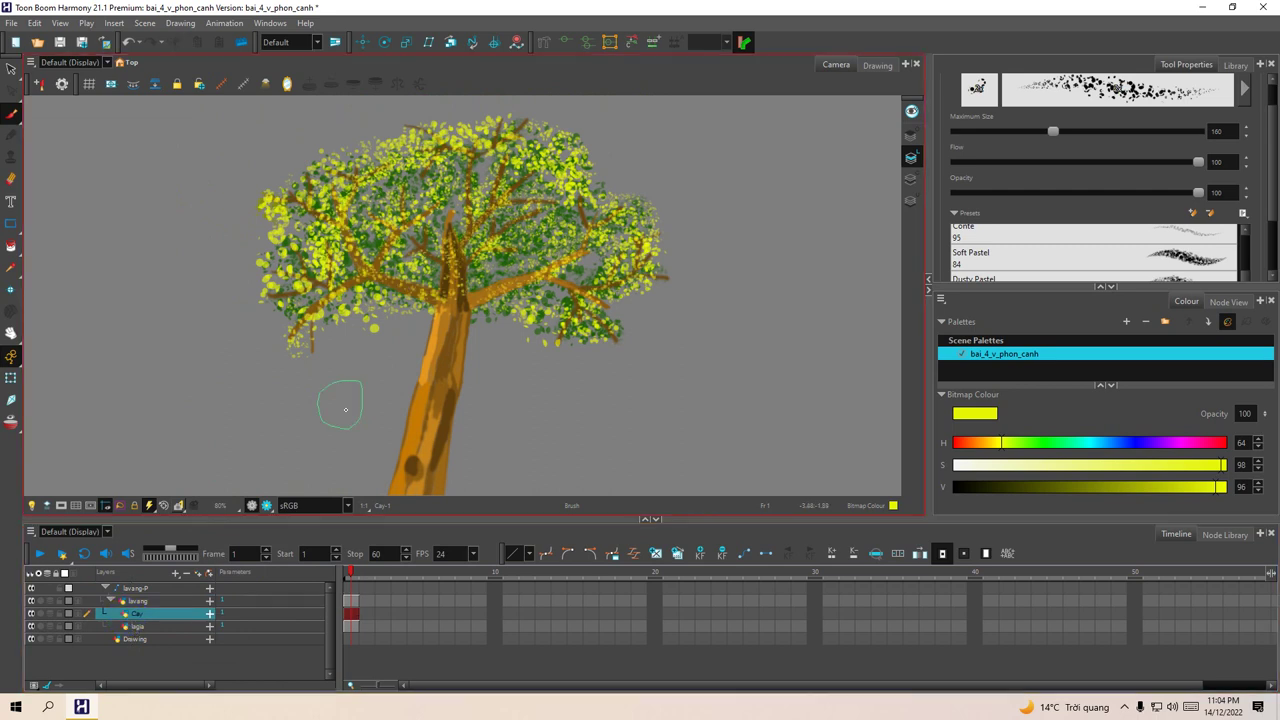
{"action": "left_click_drag", "start_coordinate": [437, 366], "coordinate": [446, 397]}
{"action": "scroll", "coordinate": [446, 397], "scroll_direction": "up", "scroll_amount": 3}
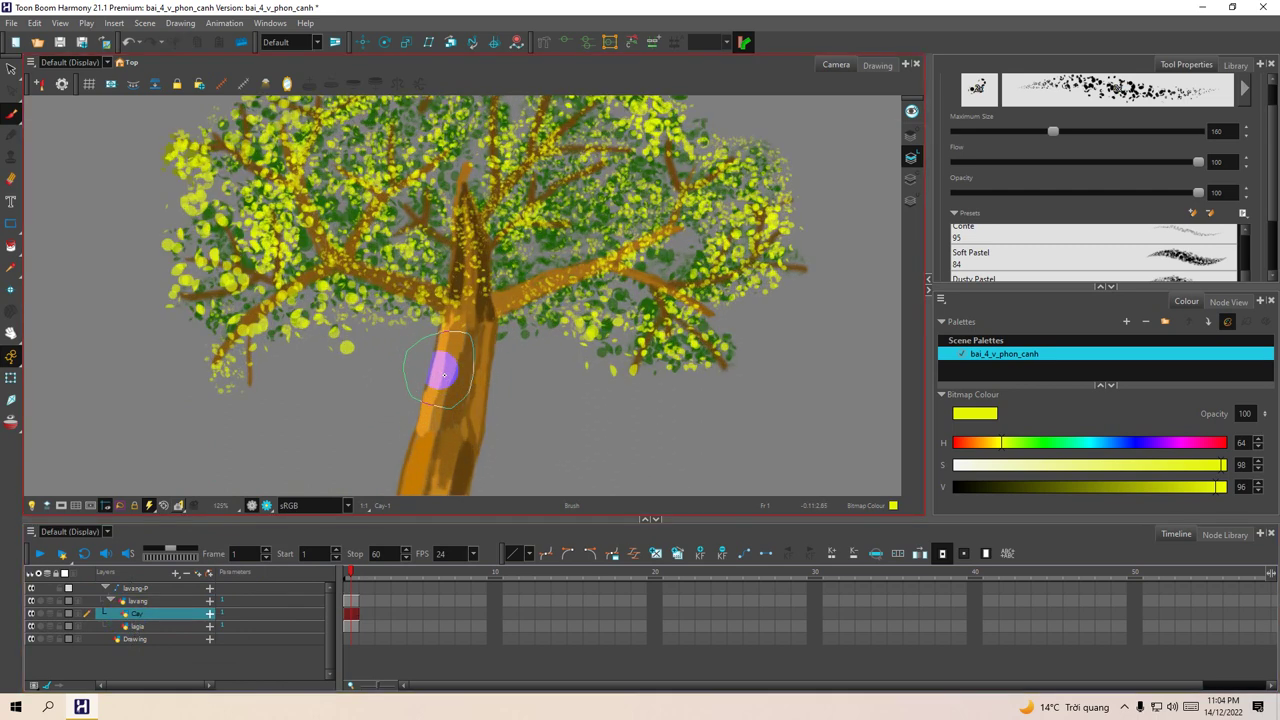
{"action": "left_click", "coordinate": [140, 627]}
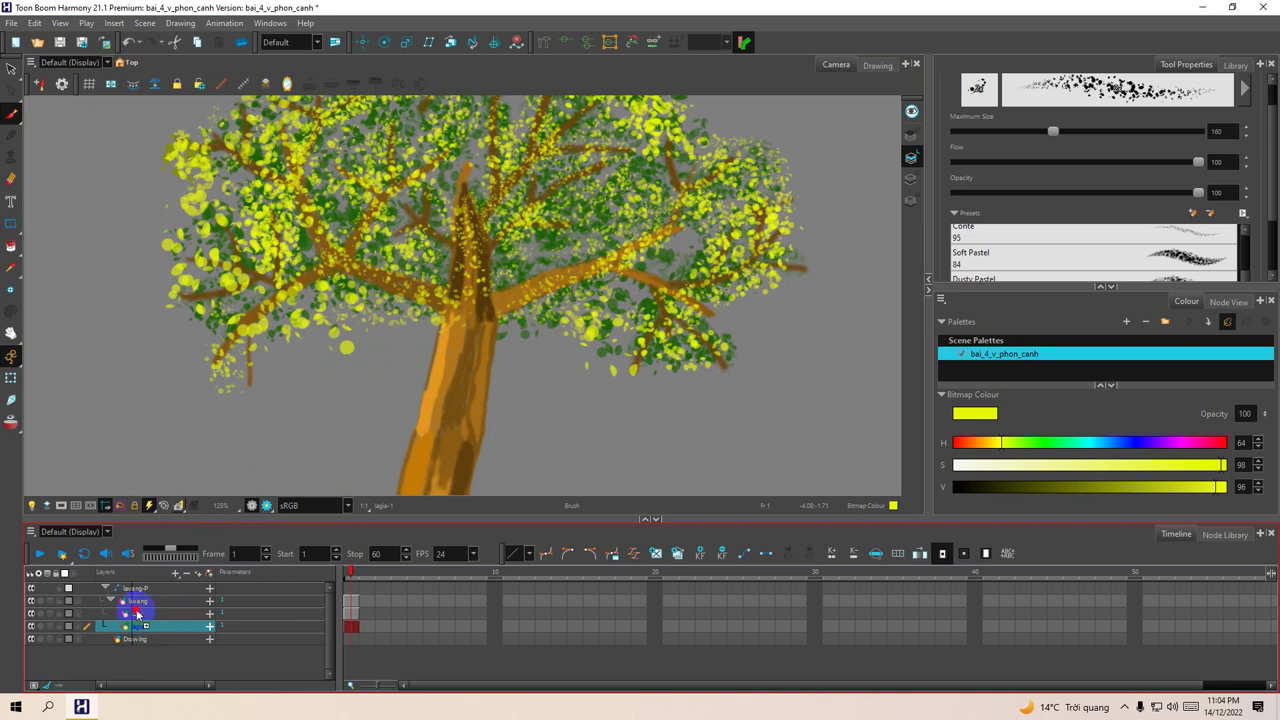
{"action": "left_click_drag", "start_coordinate": [138, 613], "coordinate": [138, 616]}
{"action": "scroll", "coordinate": [414, 371], "scroll_direction": "down", "scroll_amount": 4}
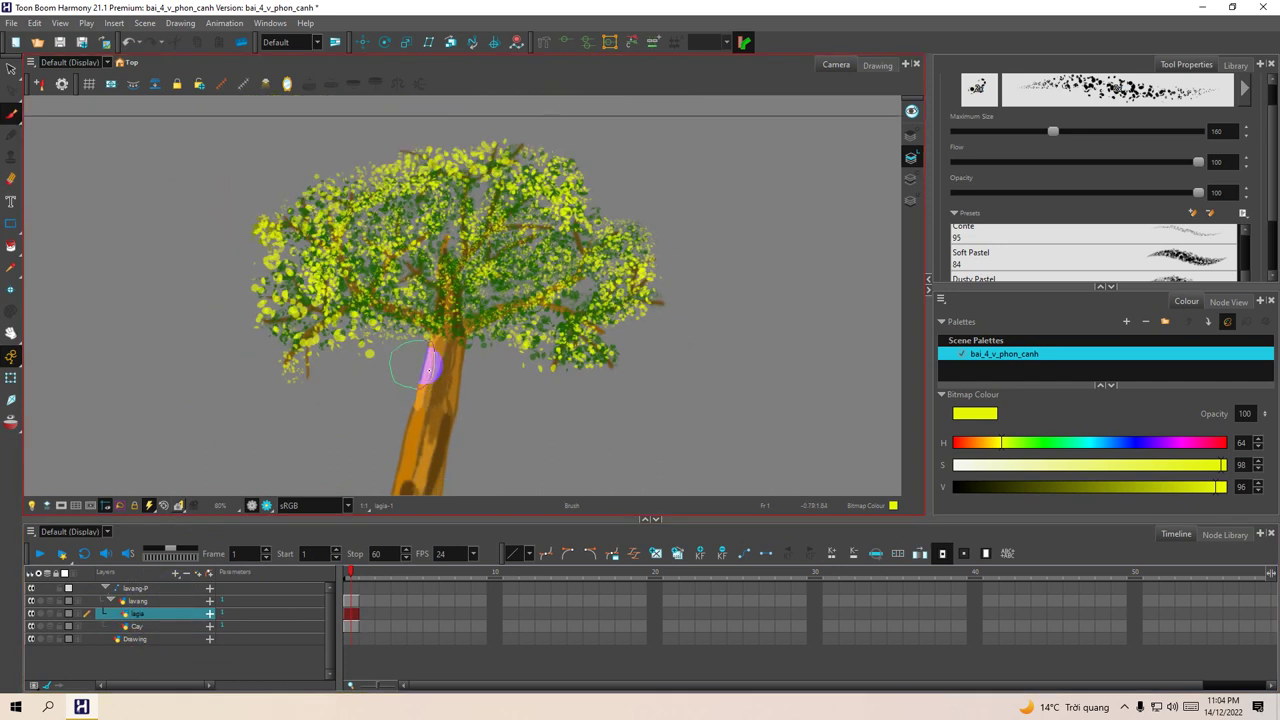
{"action": "left_click_drag", "start_coordinate": [526, 427], "coordinate": [523, 340]}
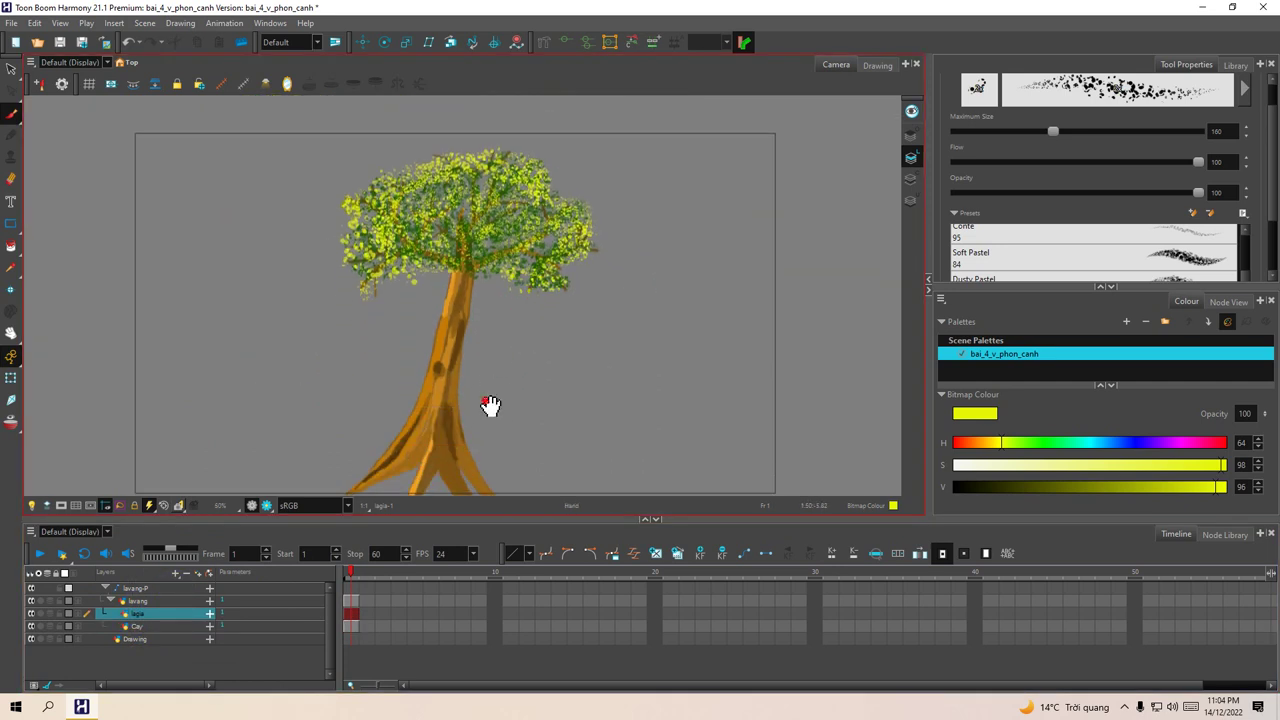
{"action": "left_click_drag", "start_coordinate": [489, 400], "coordinate": [492, 348]}
Step: Collapse the lavang-P peg's layers in the timeline and check the tree's crown
{"action": "left_click", "coordinate": [106, 590]}
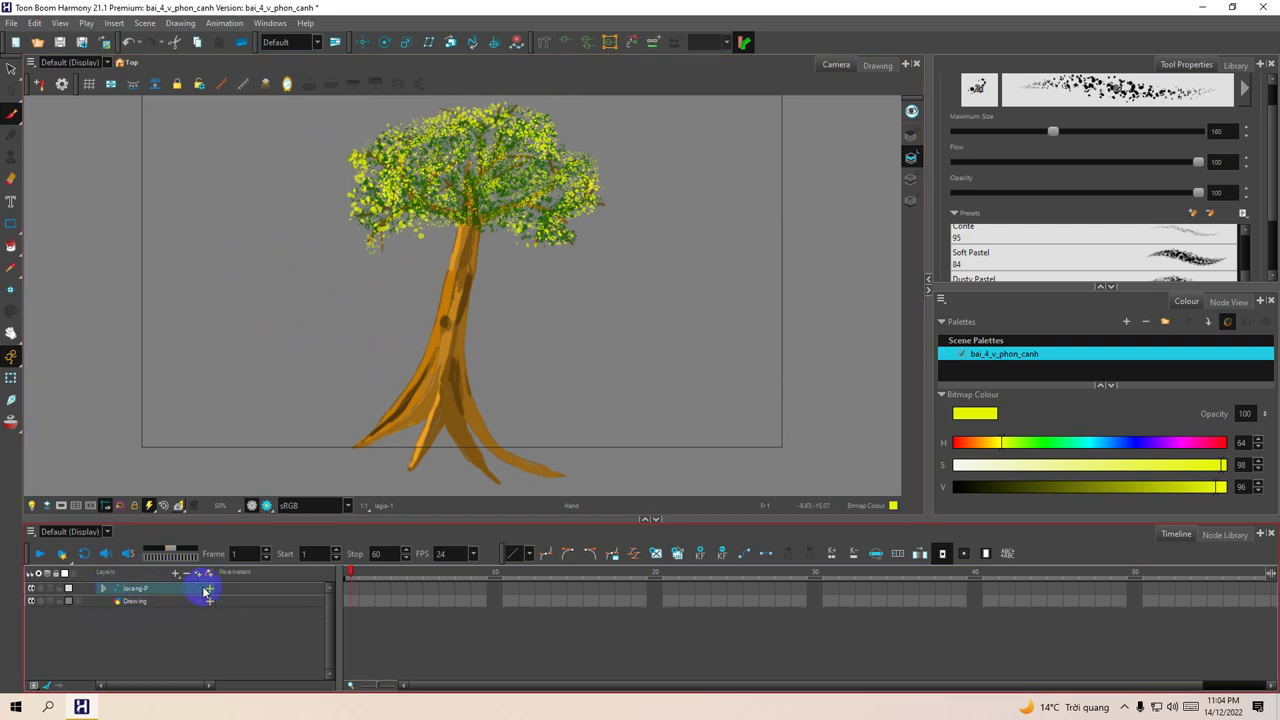
{"action": "scroll", "coordinate": [503, 363], "scroll_direction": "up", "scroll_amount": 4}
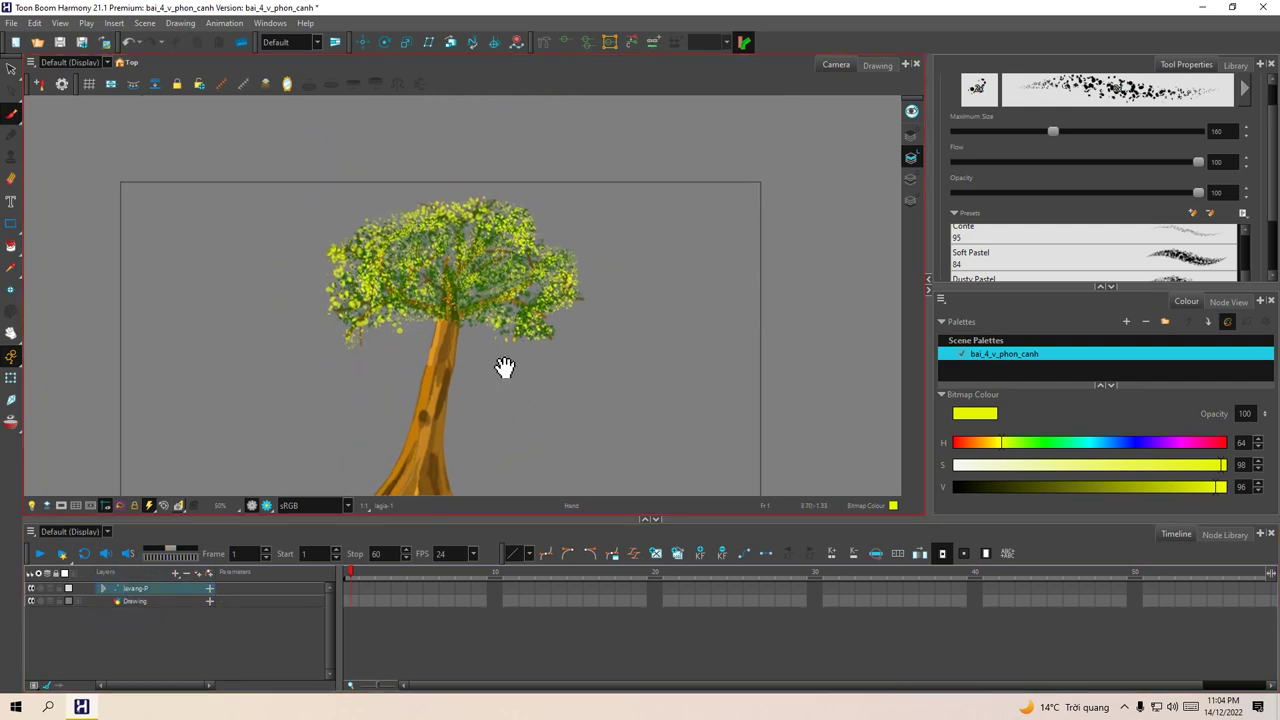
{"action": "left_click_drag", "start_coordinate": [520, 366], "coordinate": [514, 337]}
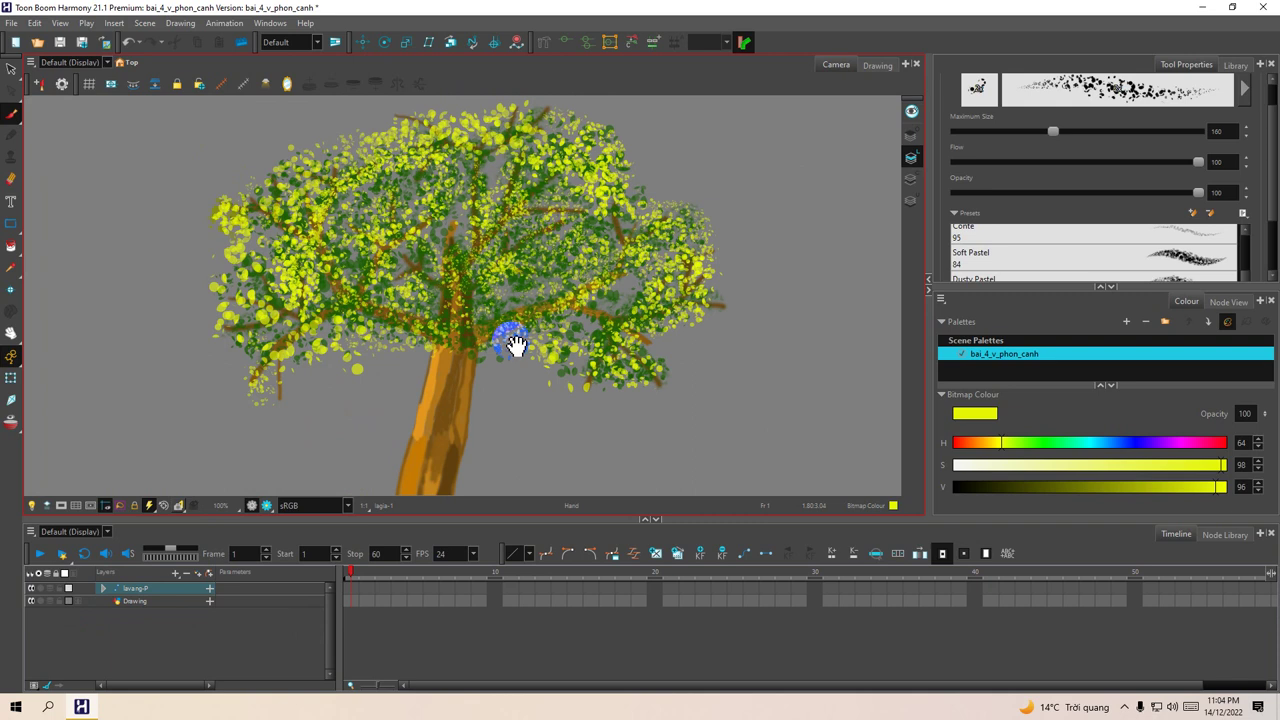
Step: Reduce the height of the timeline area to give the camera view more room
{"action": "left_click", "coordinate": [516, 517]}
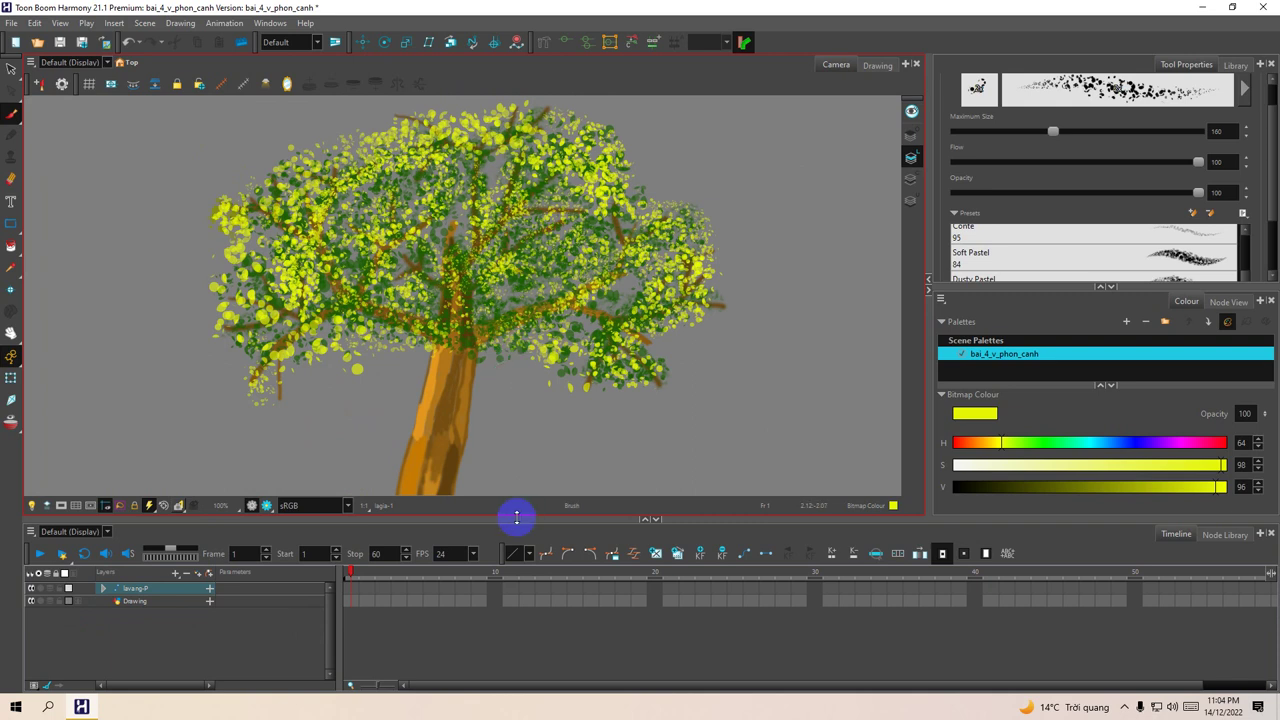
{"action": "left_click_drag", "start_coordinate": [512, 517], "coordinate": [512, 549]}
{"action": "scroll", "coordinate": [563, 418], "scroll_direction": "up", "scroll_amount": 1}
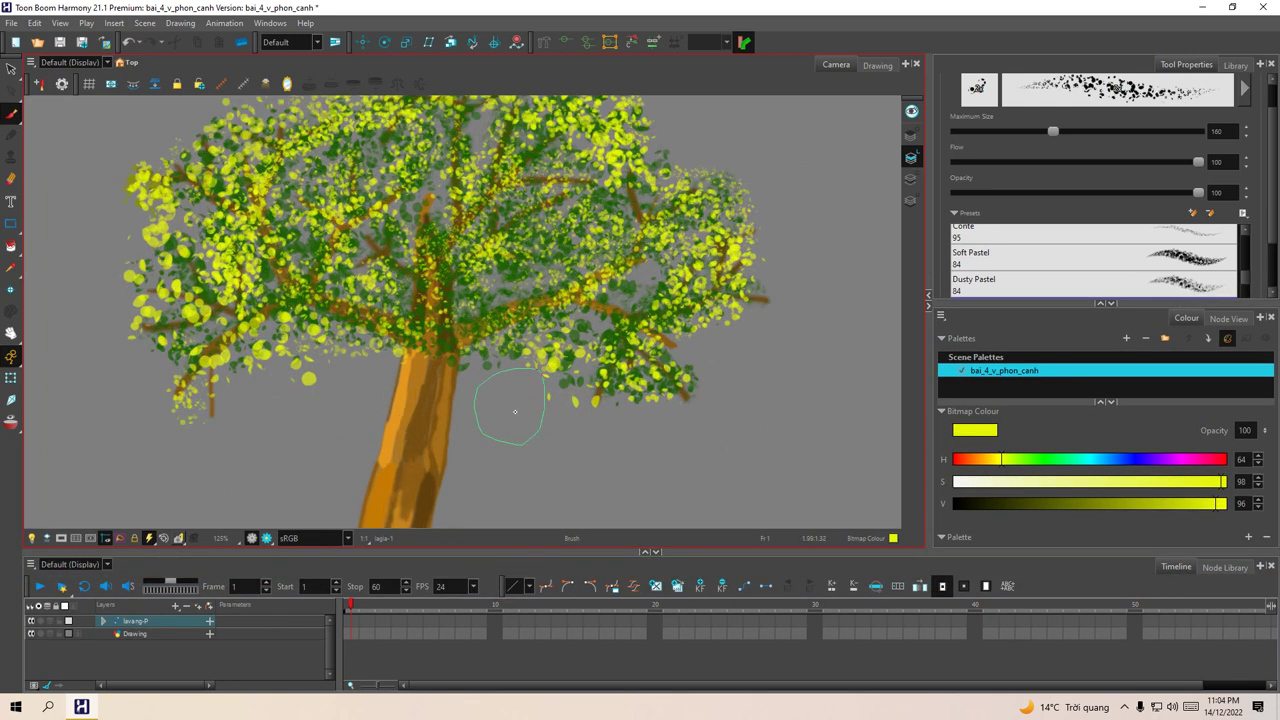
Step: Examine the tree's foliage and upper trunk both close up and from farther away
{"action": "scroll", "coordinate": [514, 411], "scroll_direction": "down", "scroll_amount": 1}
{"action": "scroll", "coordinate": [468, 407], "scroll_direction": "up", "scroll_amount": 1}
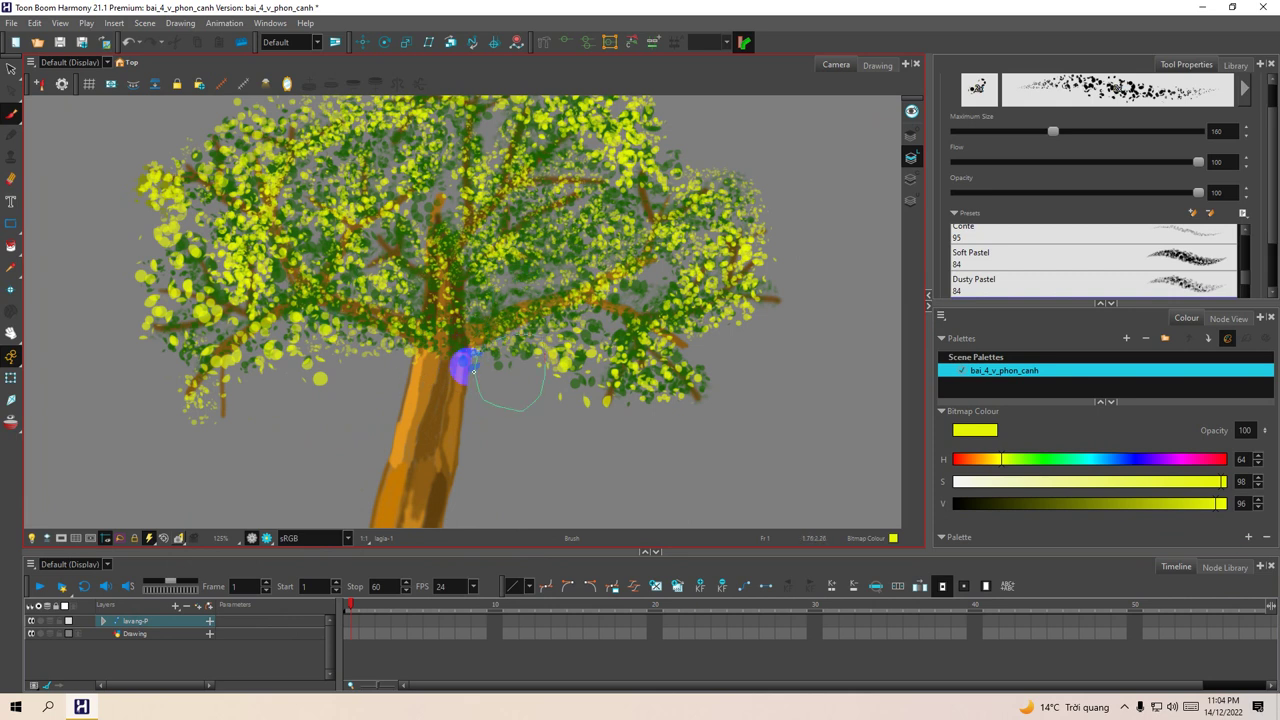
{"action": "scroll", "coordinate": [551, 449], "scroll_direction": "down", "scroll_amount": 2}
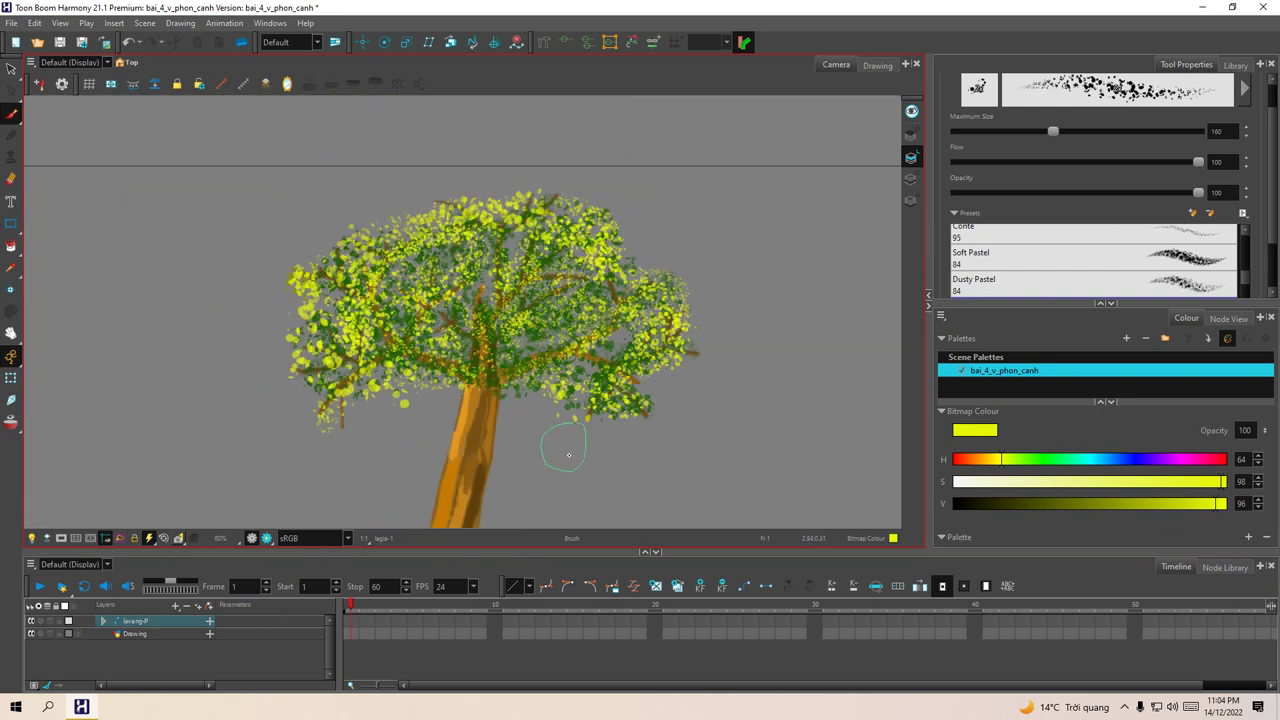
{"action": "scroll", "coordinate": [568, 455], "scroll_direction": "up", "scroll_amount": 2}
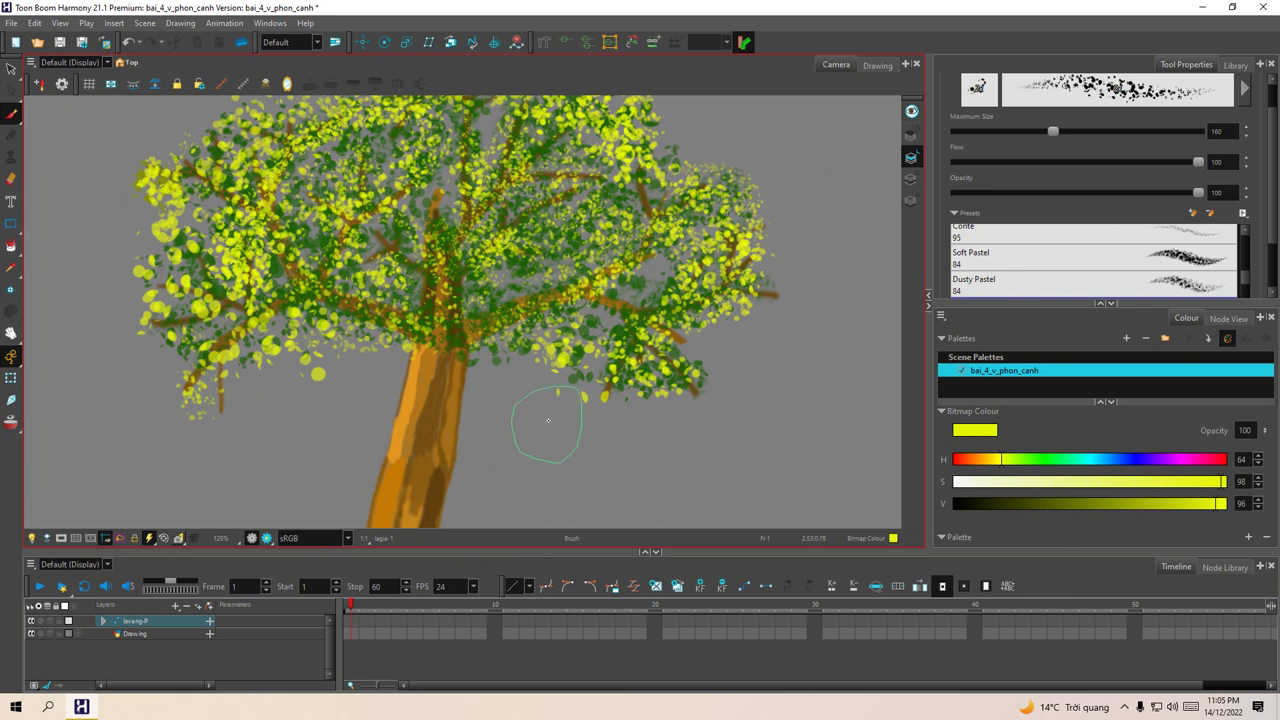
{"action": "scroll", "coordinate": [556, 404], "scroll_direction": "down", "scroll_amount": 2}
{"action": "scroll", "coordinate": [520, 491], "scroll_direction": "up", "scroll_amount": 3}
{"action": "scroll", "coordinate": [495, 460], "scroll_direction": "up", "scroll_amount": 2}
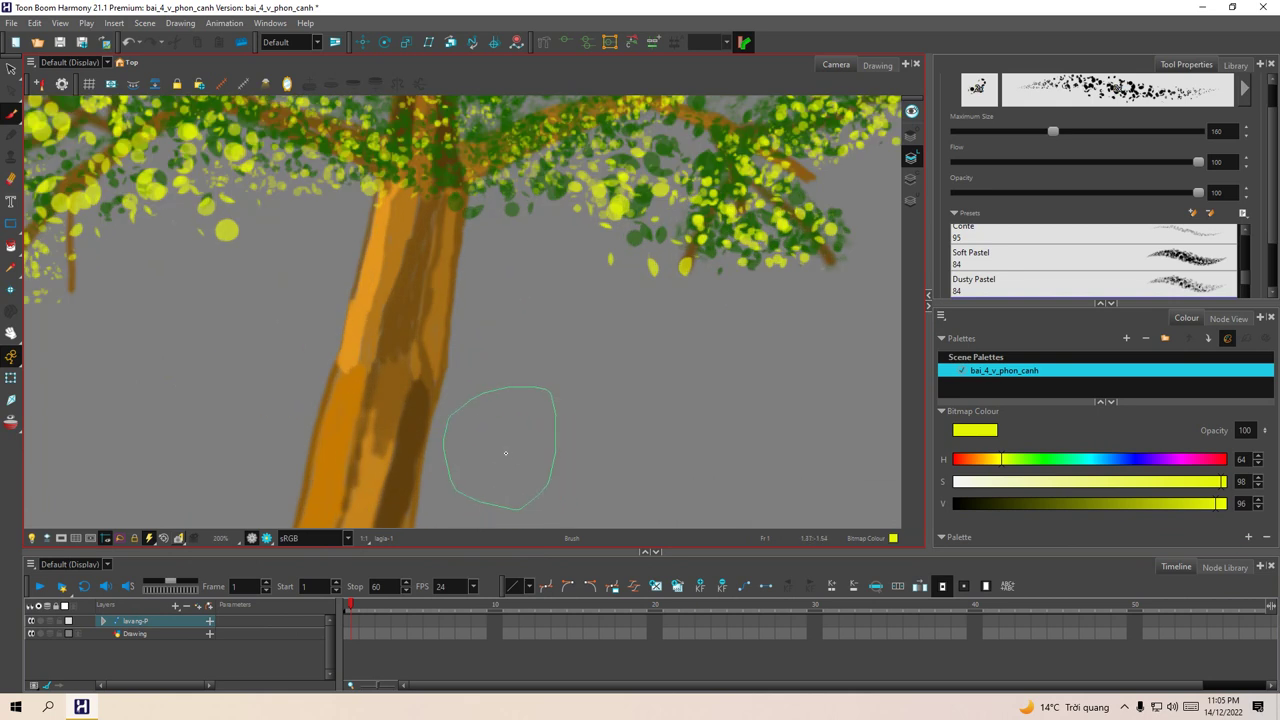
{"action": "scroll", "coordinate": [470, 490], "scroll_direction": "down", "scroll_amount": 4}
Step: Select the lavang-P peg, open the Library window and enable modification rights for its New folder
{"action": "left_click", "coordinate": [350, 625]}
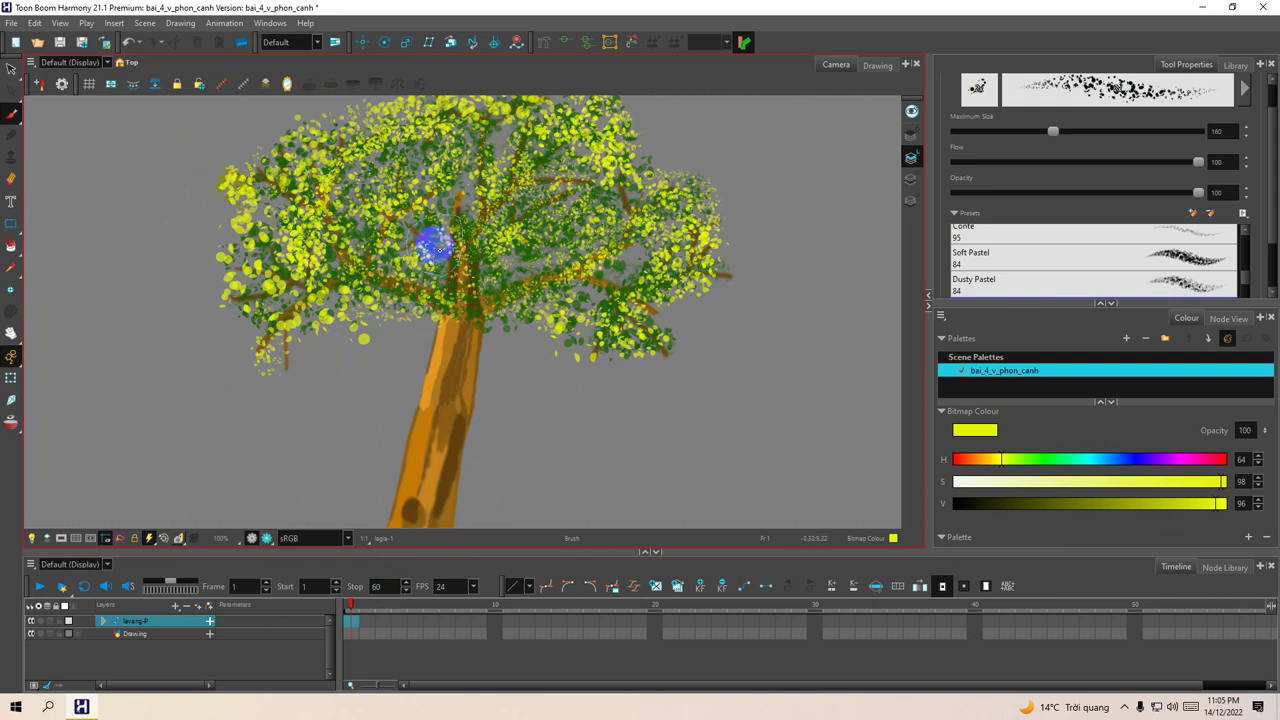
{"action": "left_click", "coordinate": [270, 23]}
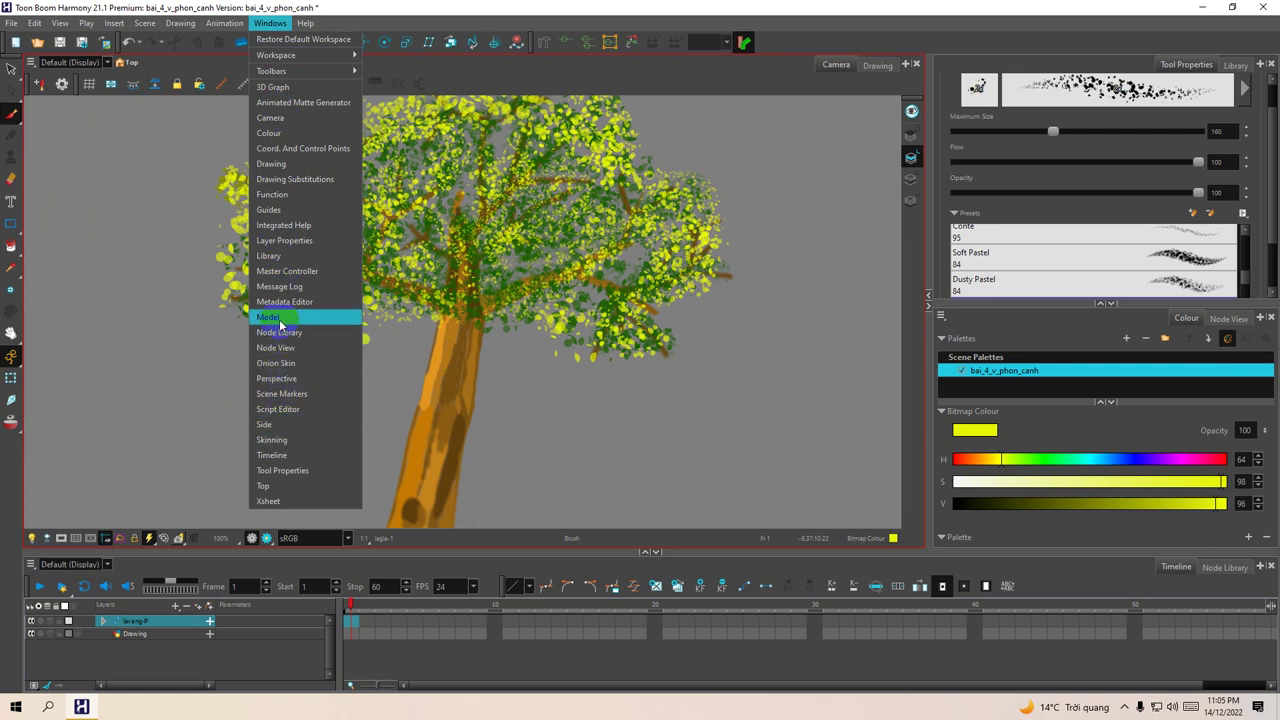
{"action": "left_click", "coordinate": [278, 257]}
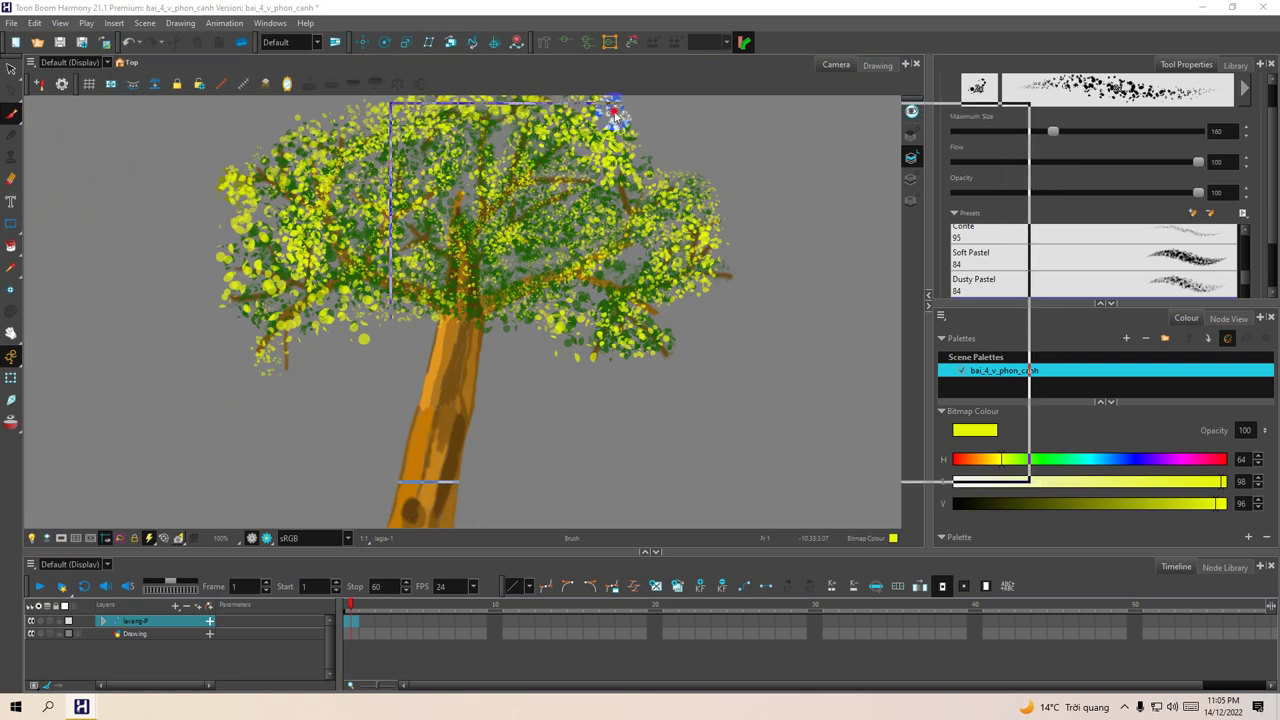
{"action": "left_click", "coordinate": [441, 346]}
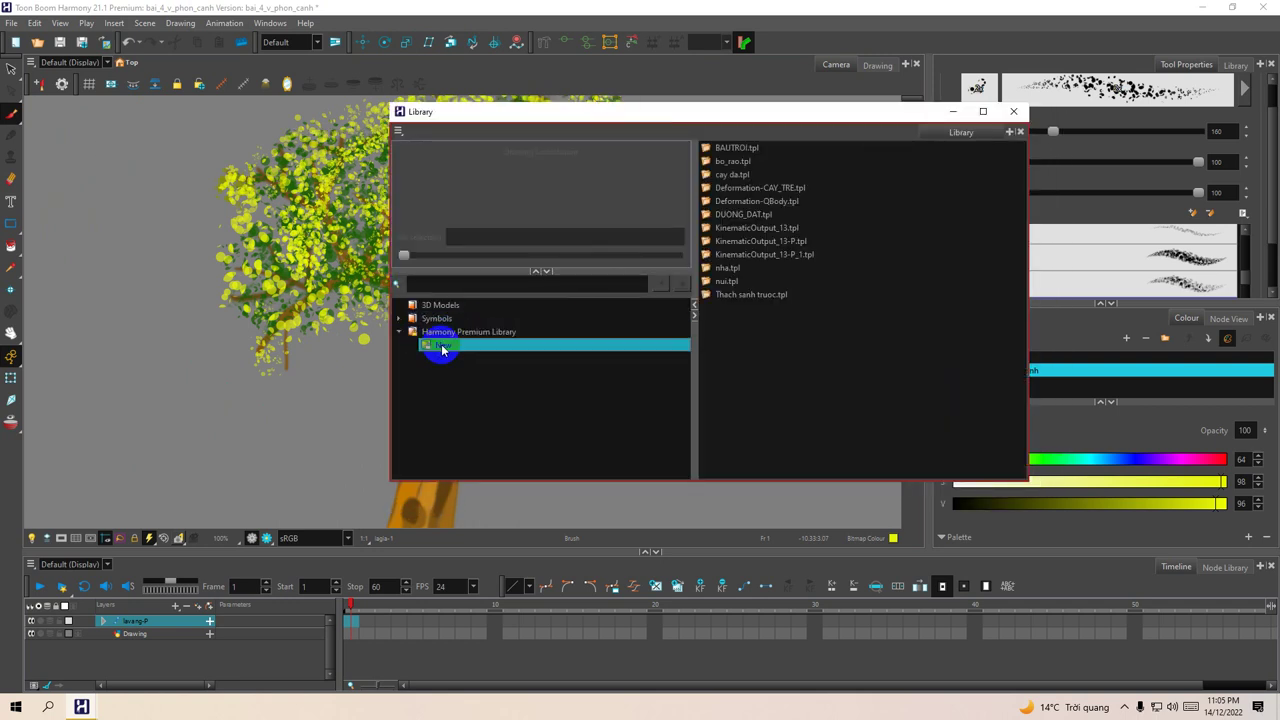
{"action": "right_click", "coordinate": [443, 350]}
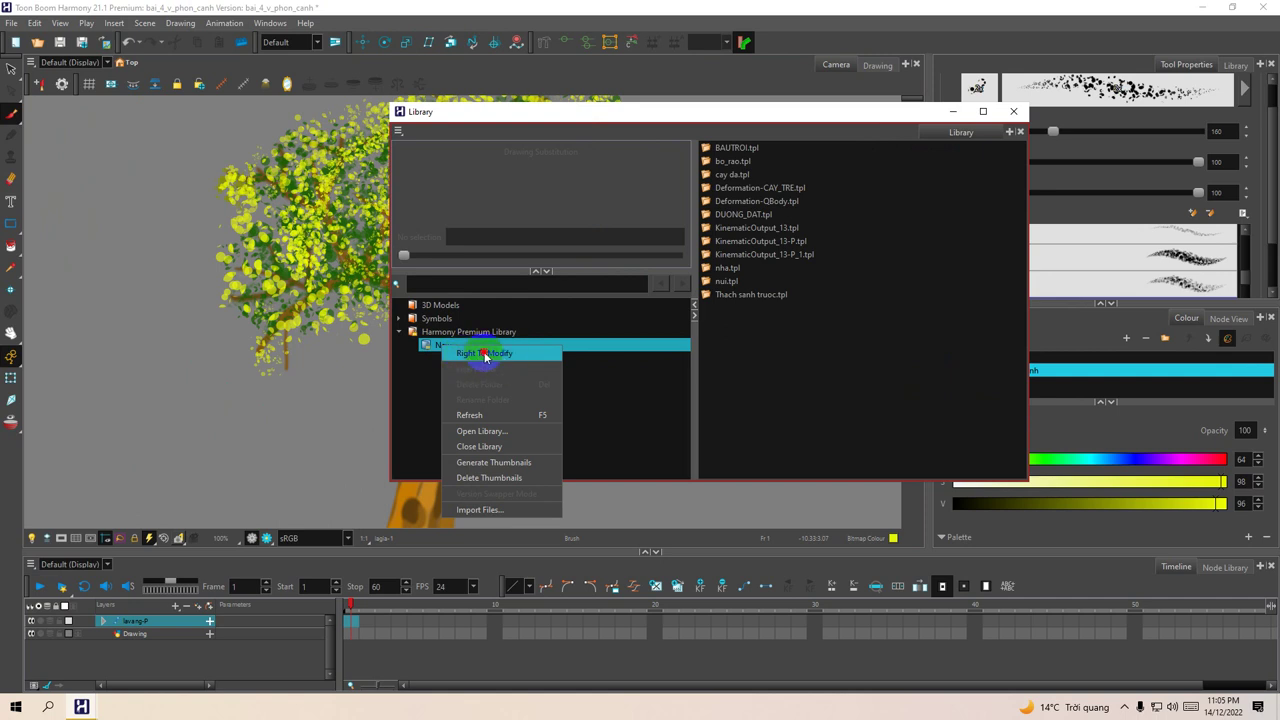
{"action": "left_click", "coordinate": [485, 354]}
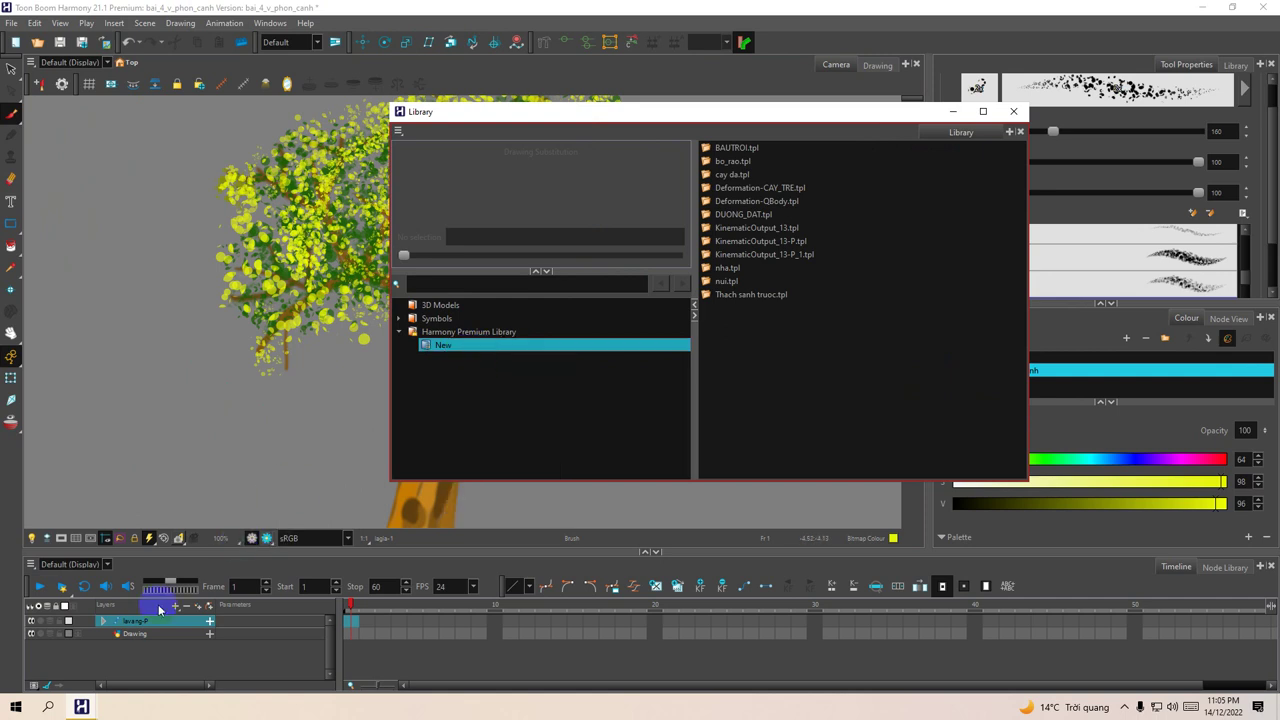
Step: Try to move the lavang-P group into the Library, and bring the Library window back to the front
{"action": "left_click_drag", "start_coordinate": [143, 621], "coordinate": [233, 609]}
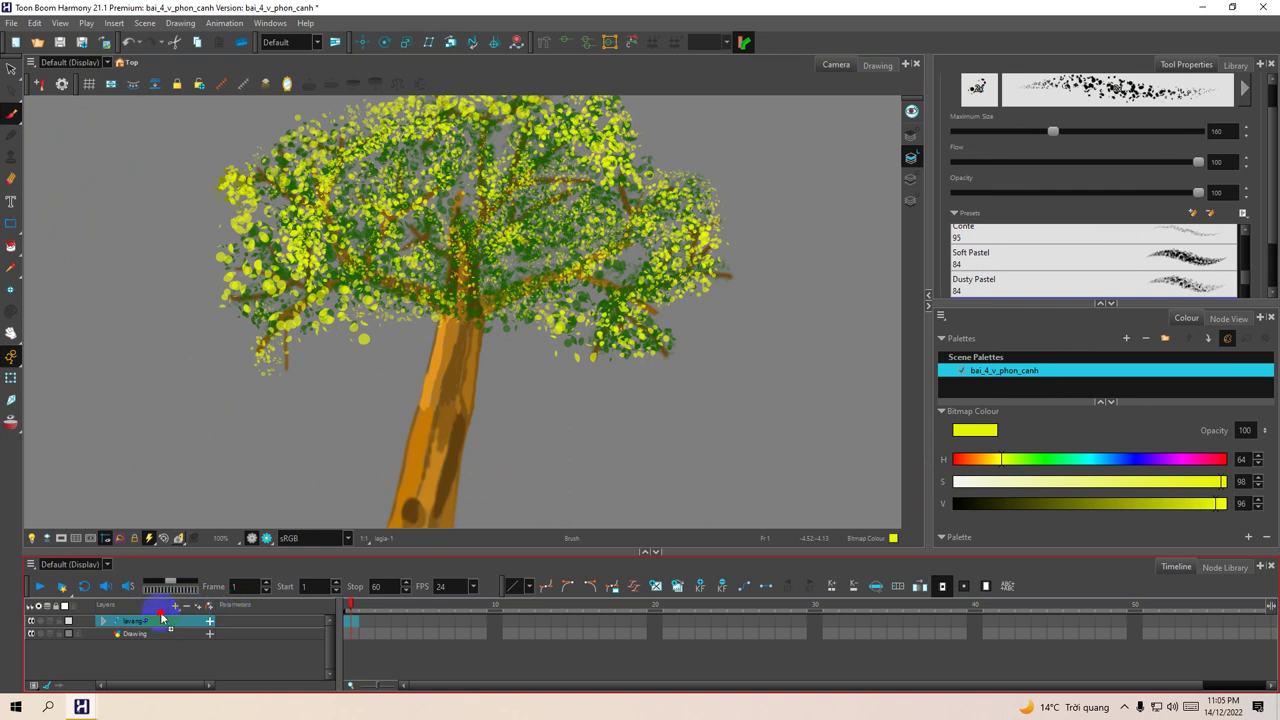
{"action": "mouse_move", "coordinate": [83, 707]}
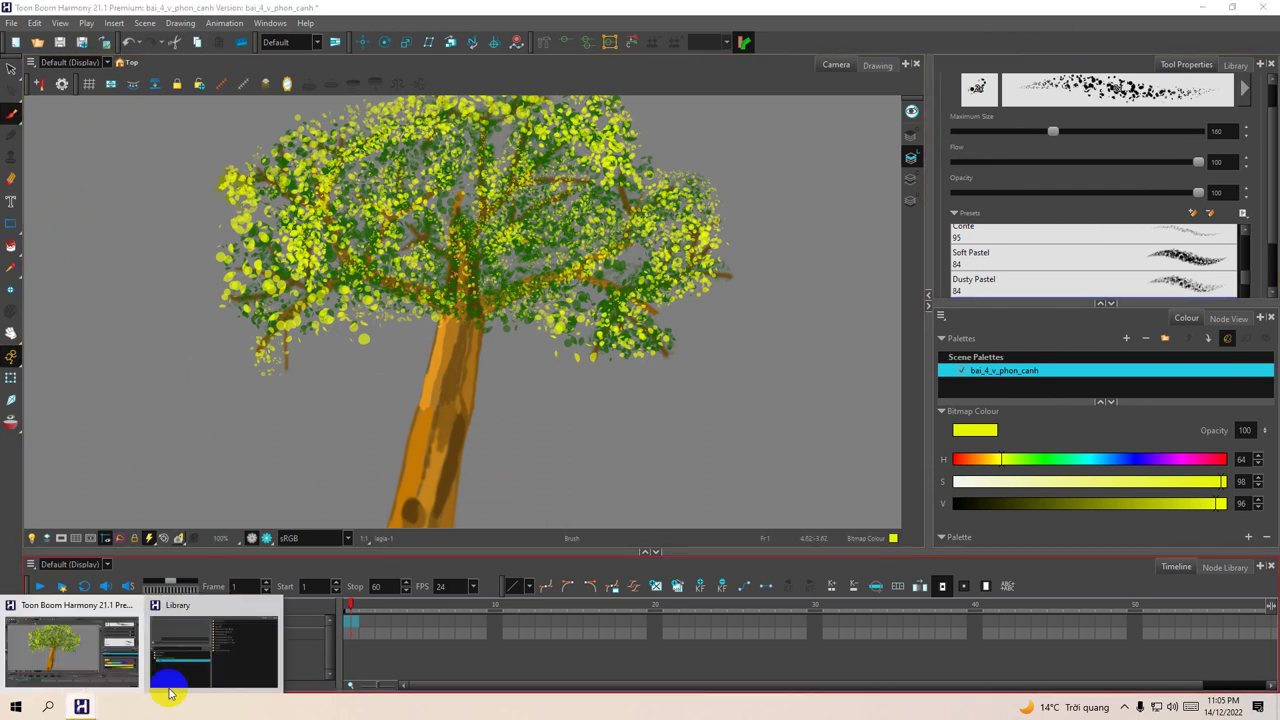
{"action": "left_click", "coordinate": [262, 650]}
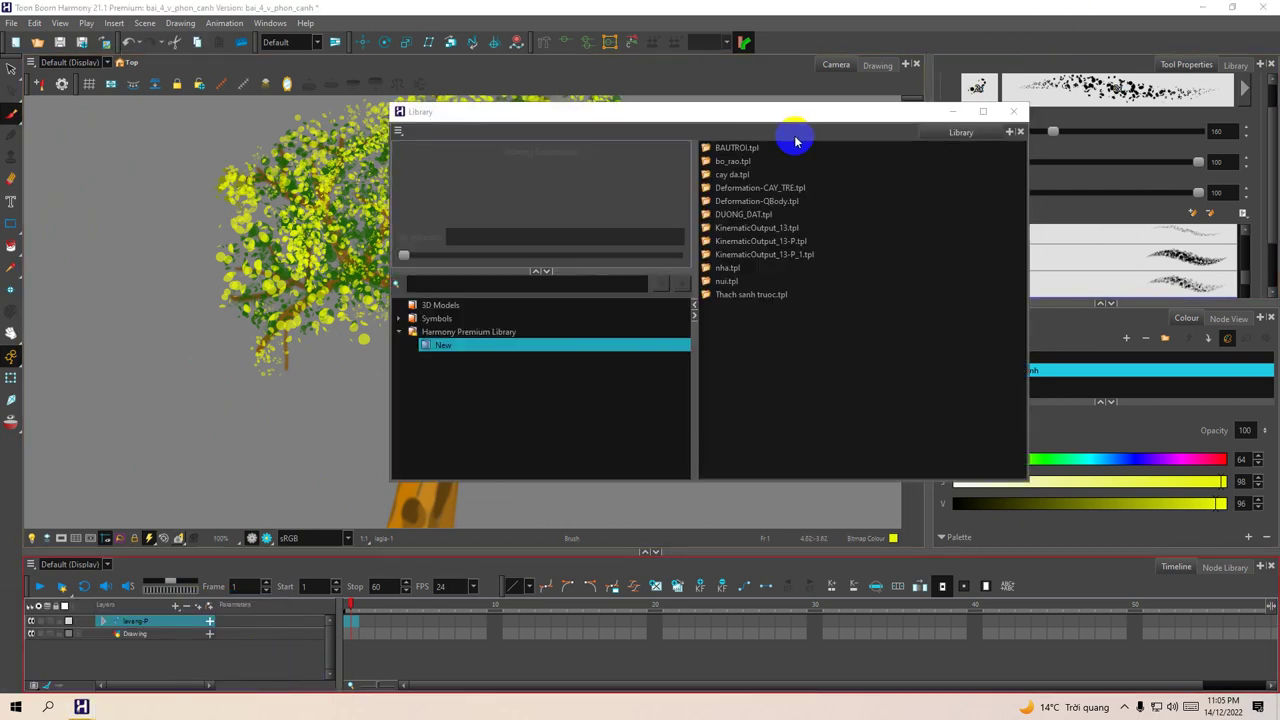
{"action": "left_click", "coordinate": [1202, 7]}
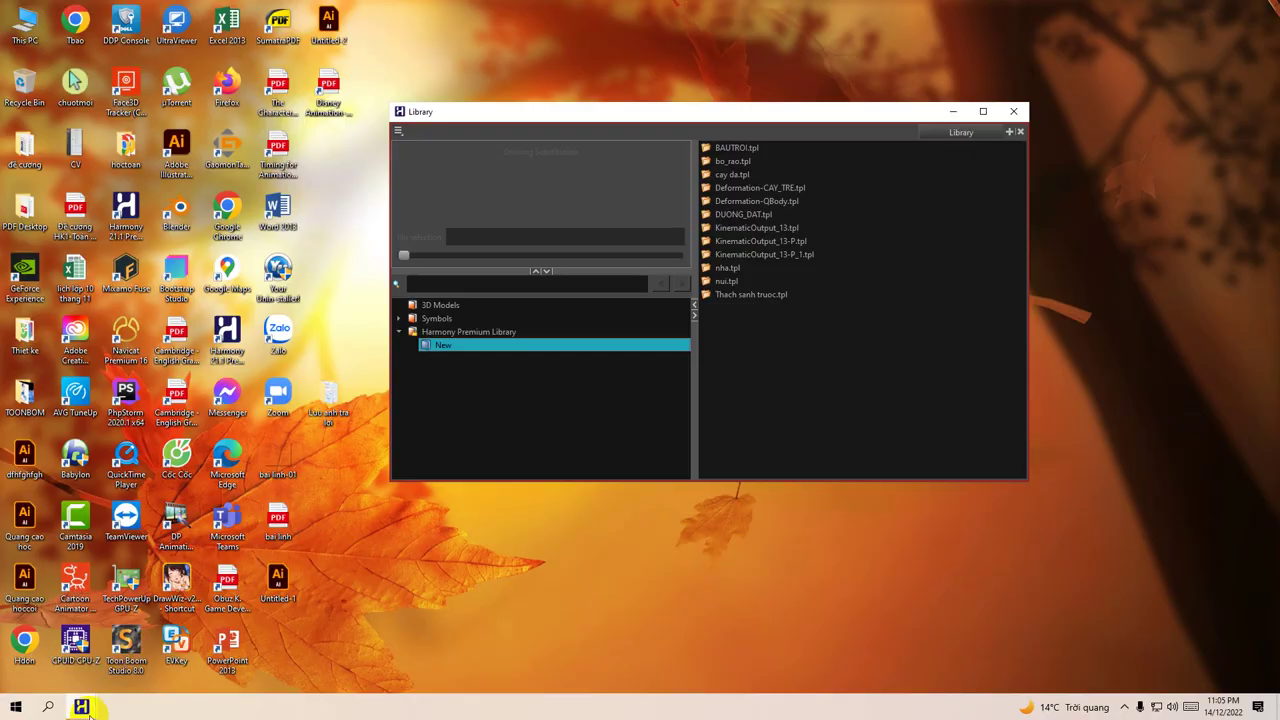
{"action": "mouse_move", "coordinate": [83, 708]}
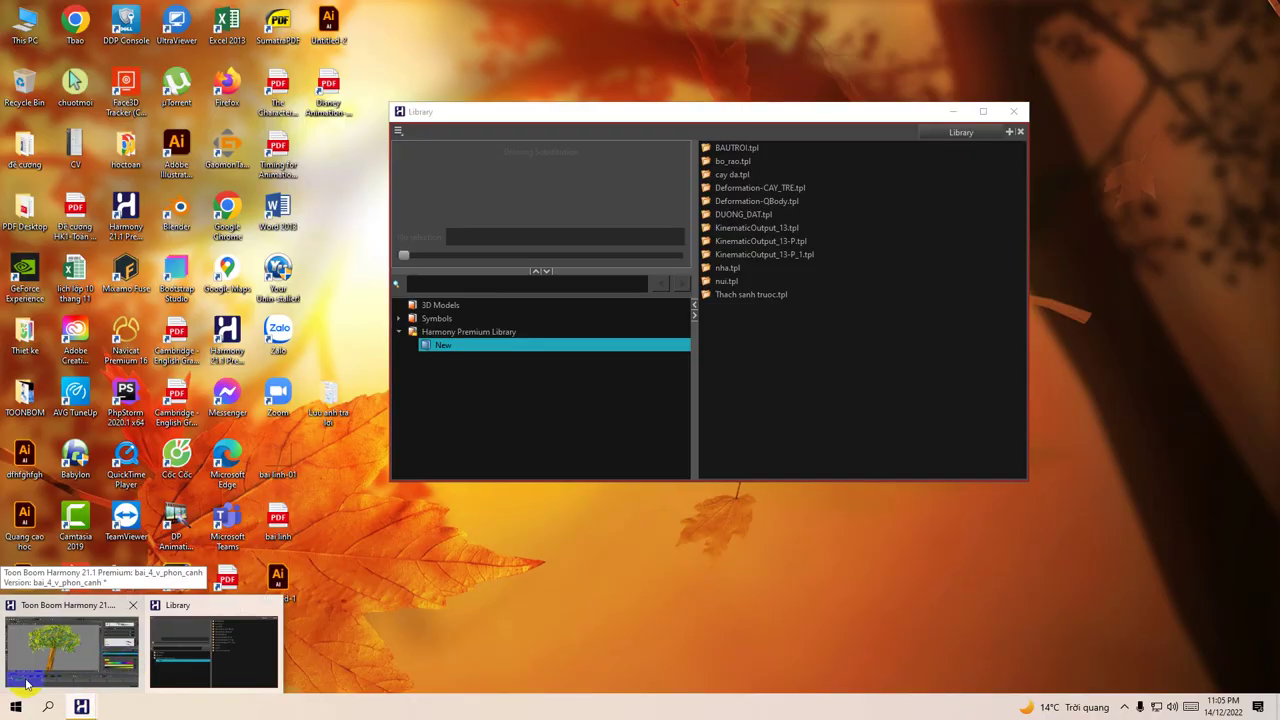
{"action": "left_click", "coordinate": [27, 684]}
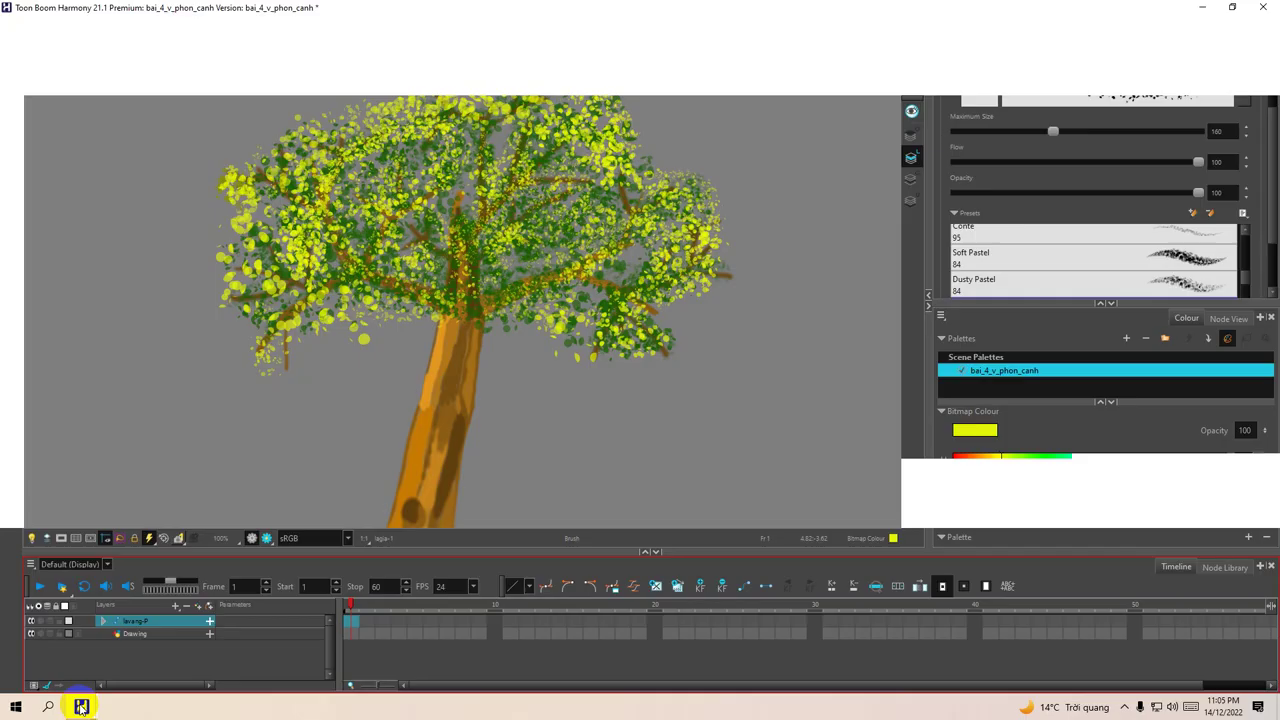
{"action": "mouse_move", "coordinate": [81, 707]}
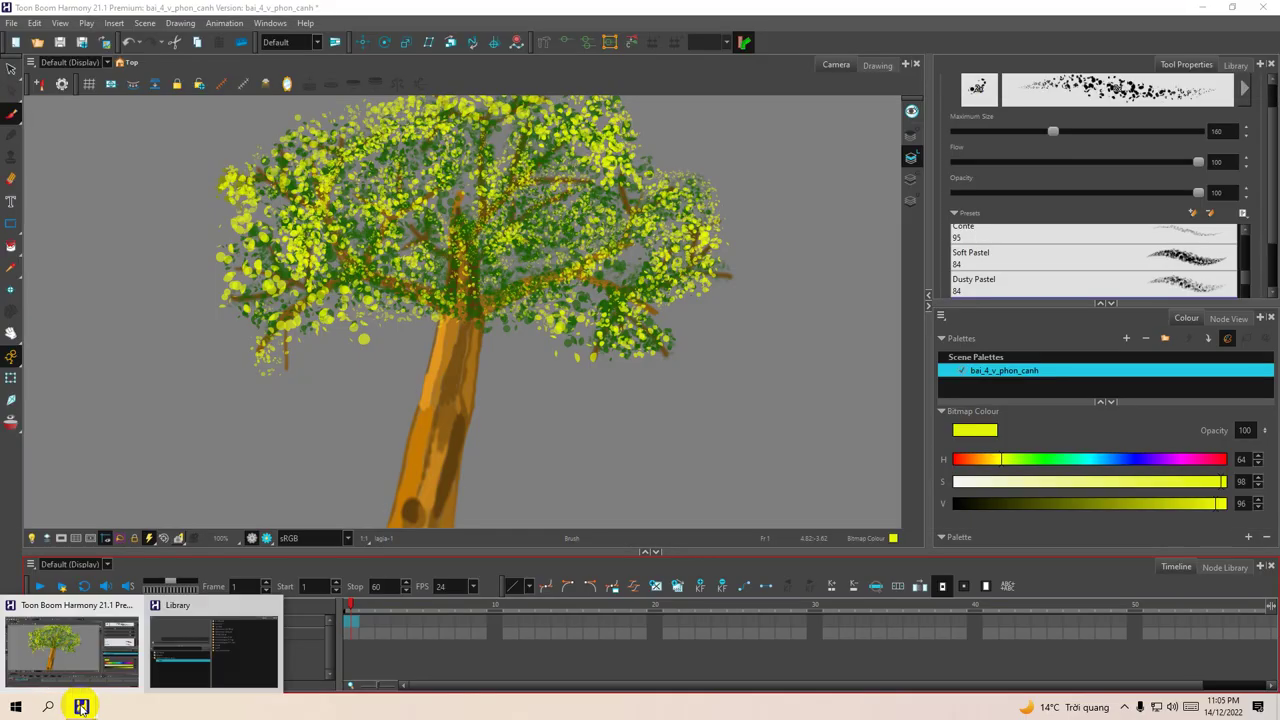
{"action": "left_click", "coordinate": [20, 683]}
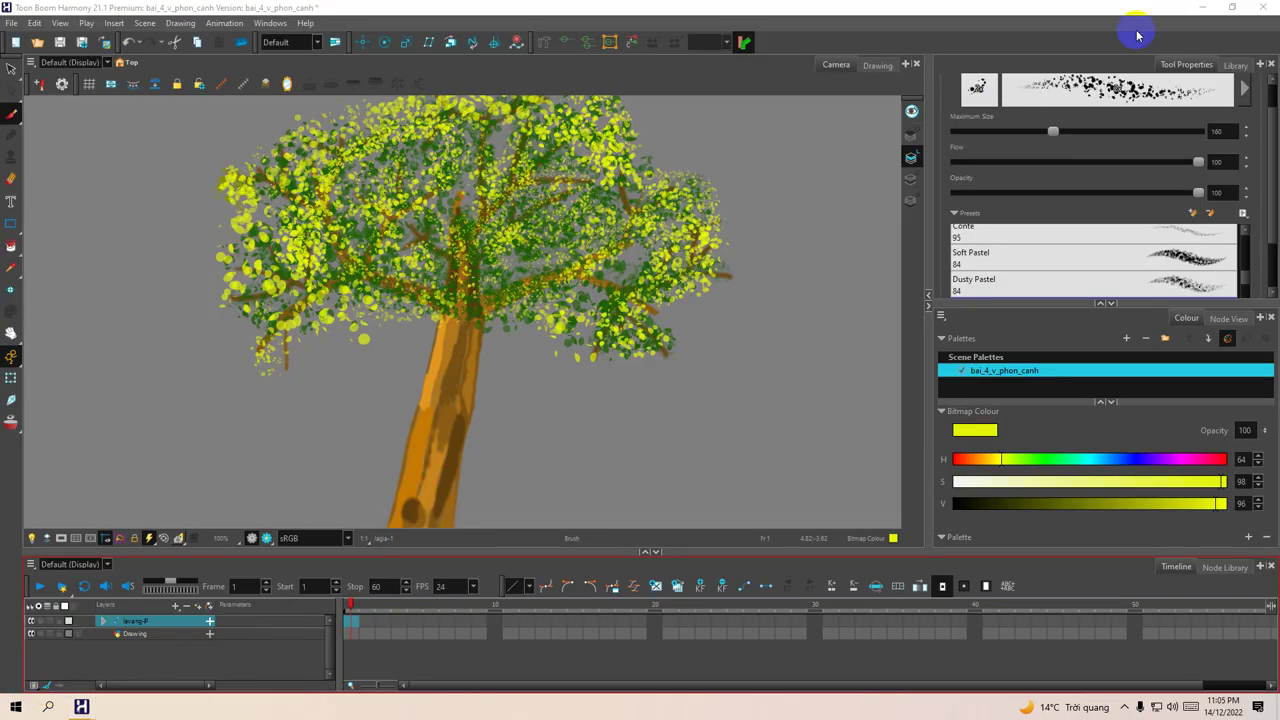
Step: Un-maximize and narrow the main window, and place the narrowed Library window beside it so both are accessible
{"action": "mouse_move", "coordinate": [1085, 8]}
{"action": "left_mouse_down"}
{"action": "mouse_move", "coordinate": [1058, 17]}
{"action": "mouse_move", "coordinate": [1095, 10]}
{"action": "left_mouse_up"}
{"action": "mouse_move", "coordinate": [95, 708]}
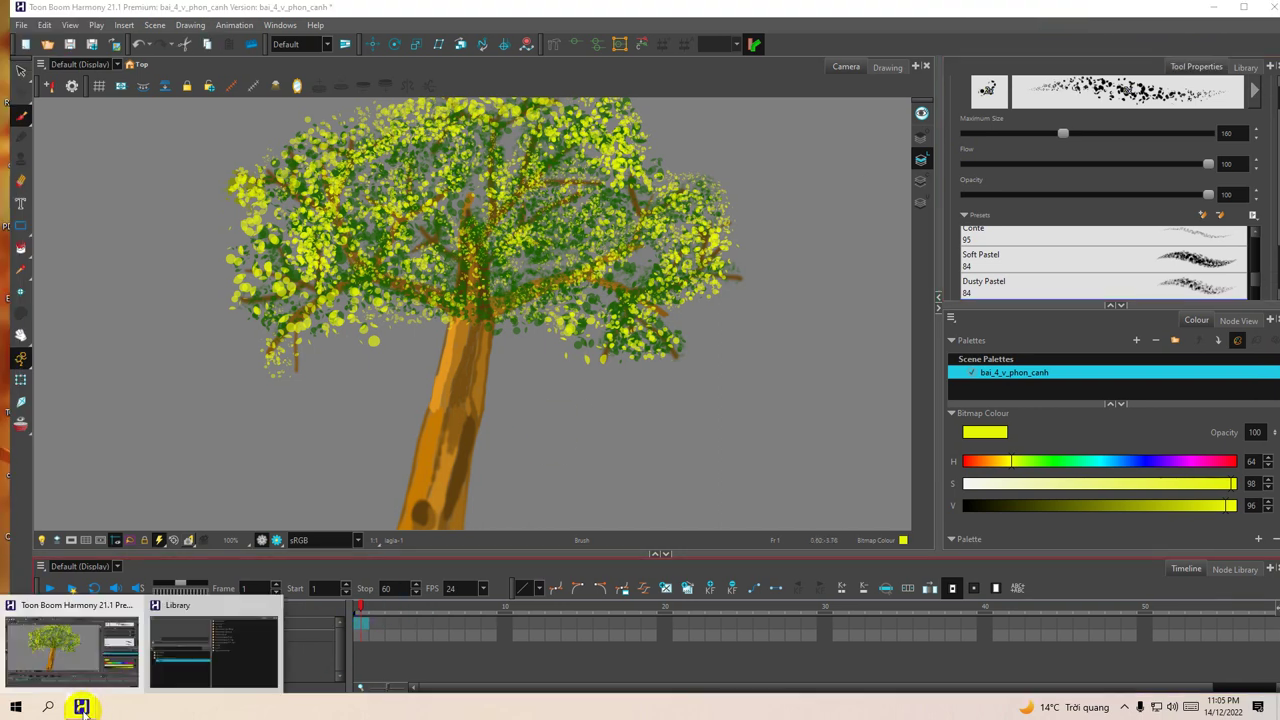
{"action": "left_click", "coordinate": [237, 660]}
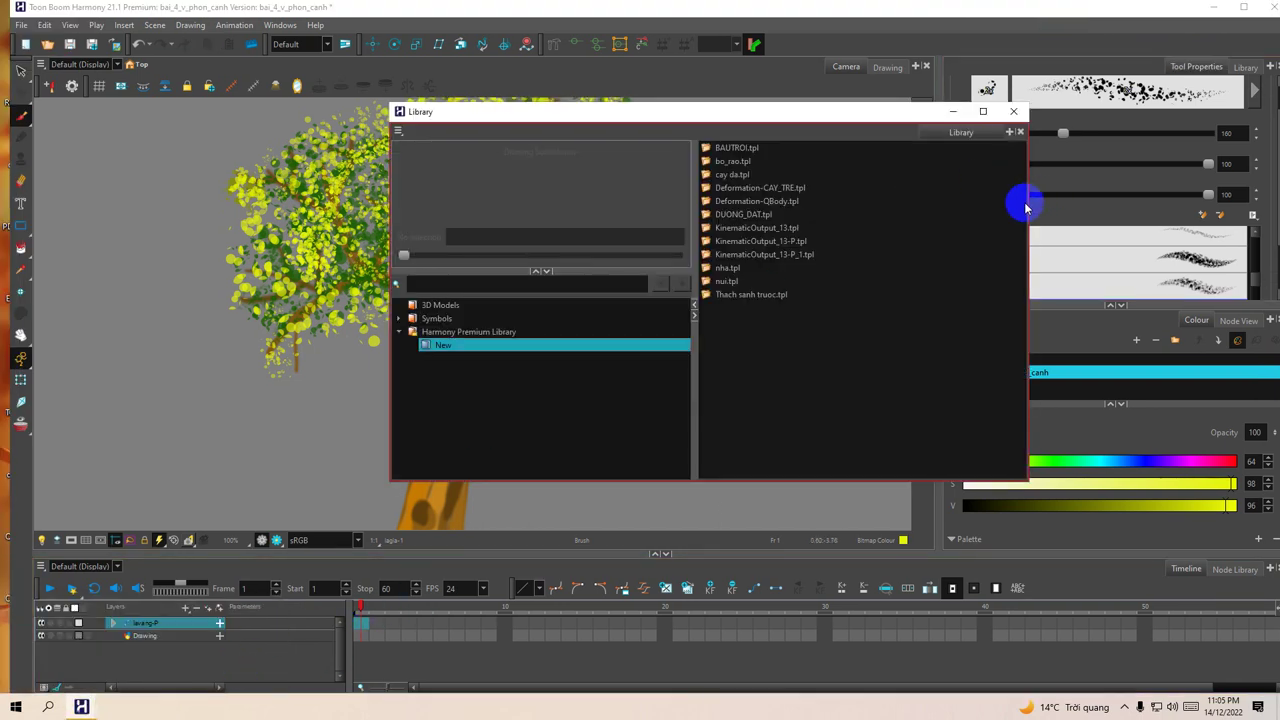
{"action": "left_click_drag", "start_coordinate": [1029, 195], "coordinate": [894, 206]}
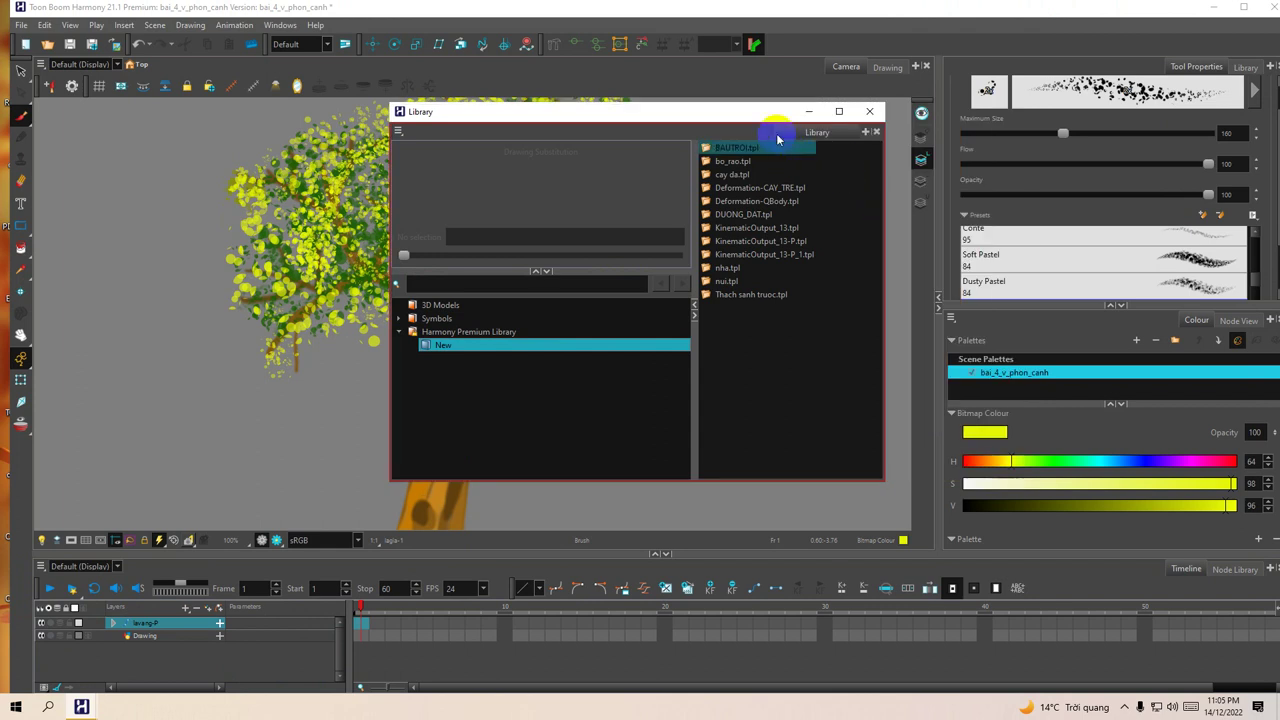
{"action": "left_click_drag", "start_coordinate": [800, 111], "coordinate": [1065, 88]}
{"action": "left_click_drag", "start_coordinate": [1158, 10], "coordinate": [1121, 14]}
{"action": "left_click_drag", "start_coordinate": [1242, 38], "coordinate": [846, 100]}
{"action": "left_click_drag", "start_coordinate": [953, 103], "coordinate": [1055, 110]}
Step: Store the lavang-P group as a template in the Library's New folder and name it tree
{"action": "left_click_drag", "start_coordinate": [105, 632], "coordinate": [881, 350]}
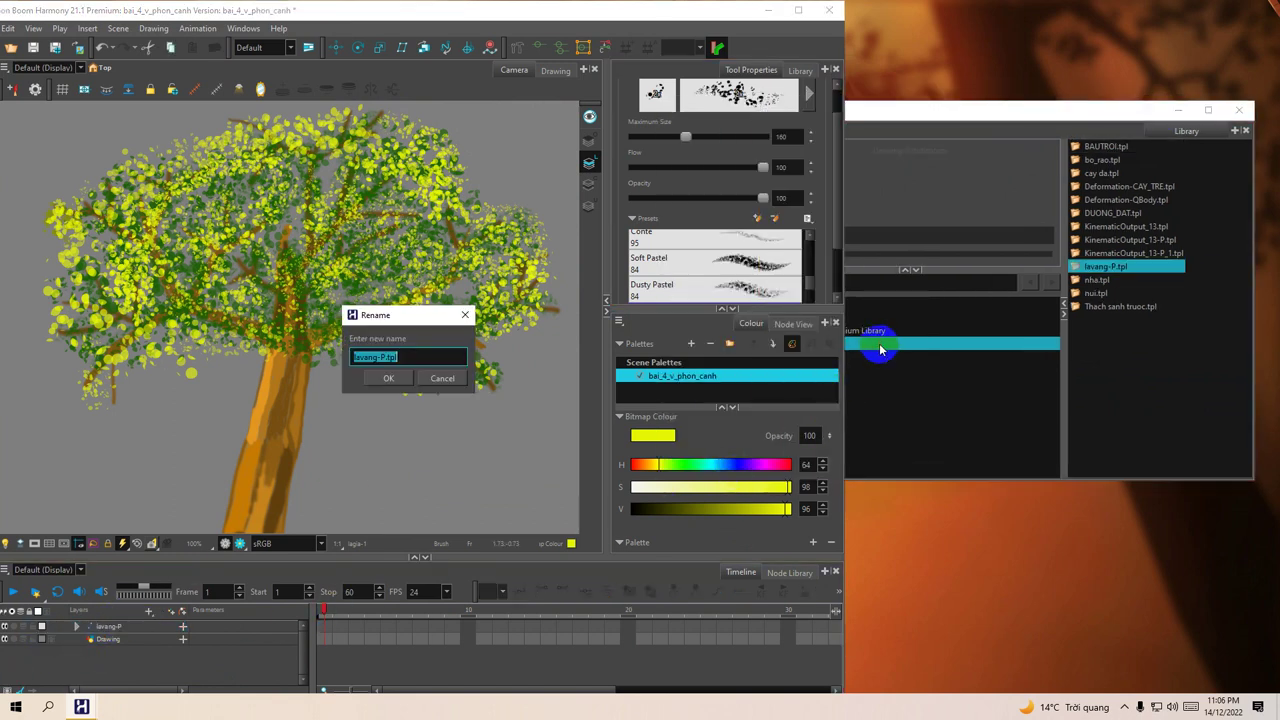
{"action": "left_click", "coordinate": [390, 379]}
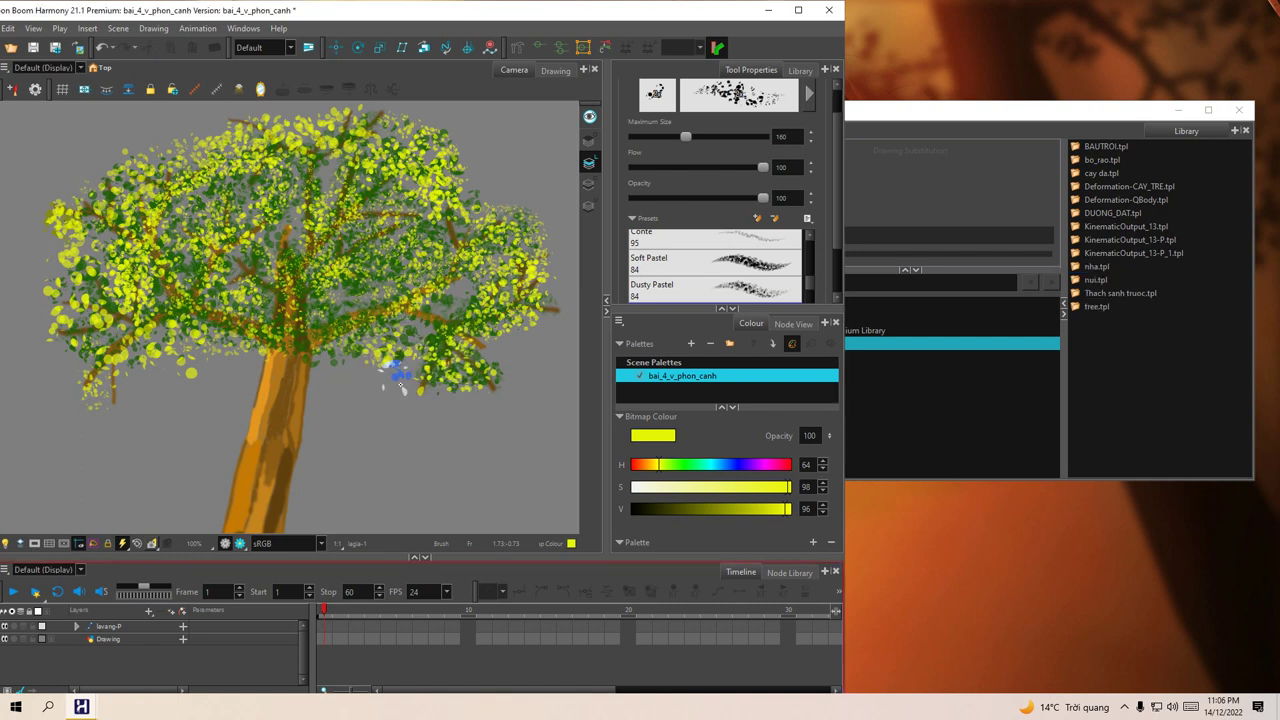
Step: Maximize the main window again and look over the whole tree from crown to roots
{"action": "scroll", "coordinate": [362, 416], "scroll_direction": "up", "scroll_amount": 3}
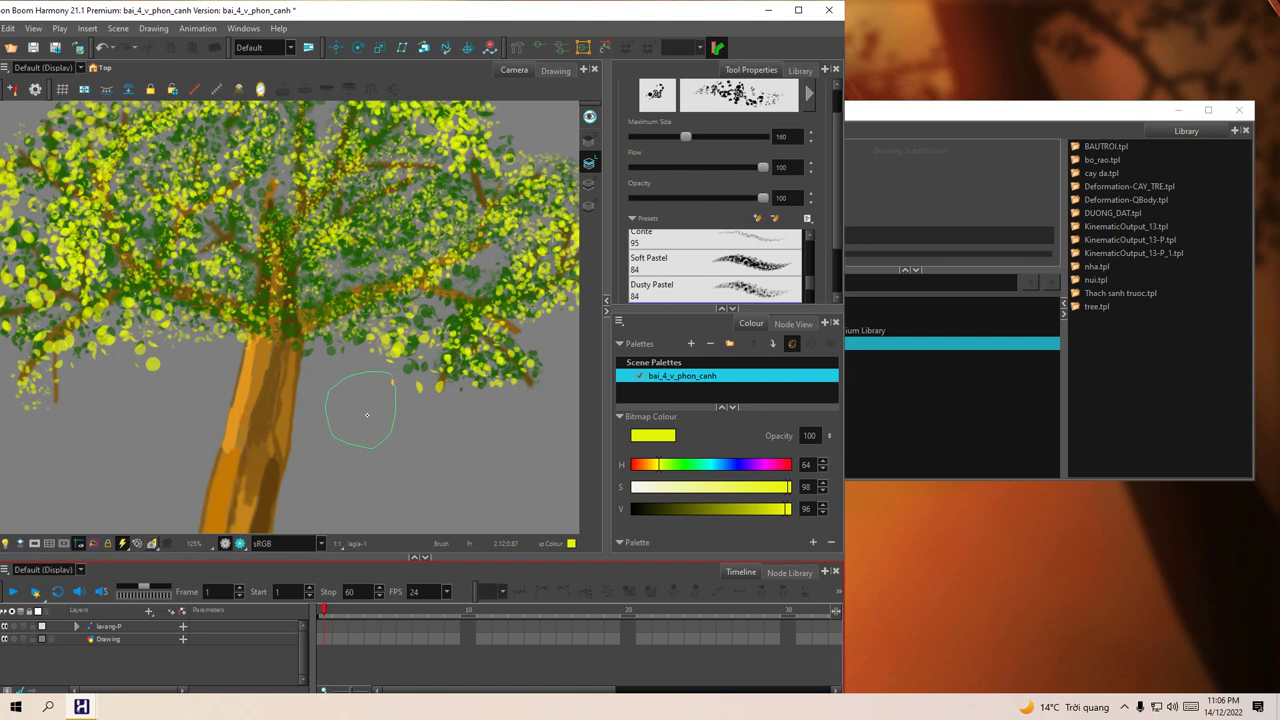
{"action": "key", "text": "space"}
{"action": "left_click_drag", "start_coordinate": [372, 318], "coordinate": [475, 397]}
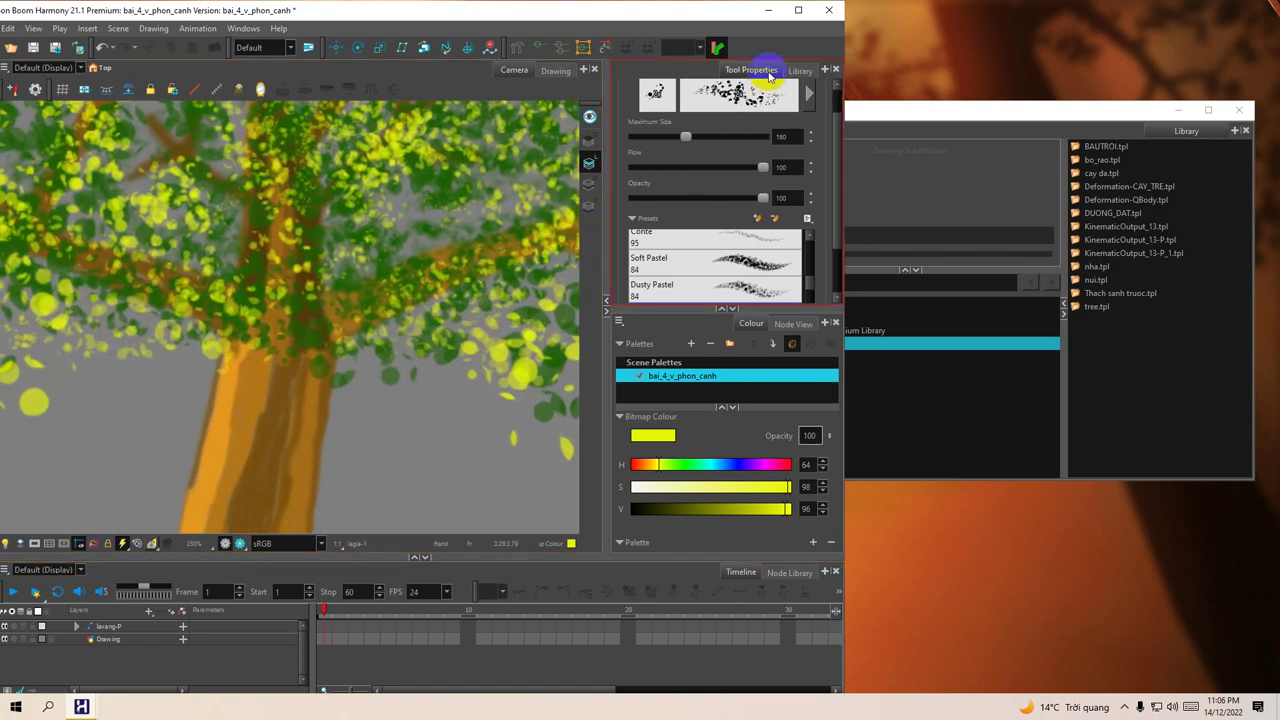
{"action": "left_click", "coordinate": [798, 10]}
{"action": "scroll", "coordinate": [509, 271], "scroll_direction": "down", "scroll_amount": 5}
{"action": "scroll", "coordinate": [536, 289], "scroll_direction": "down", "scroll_amount": 3}
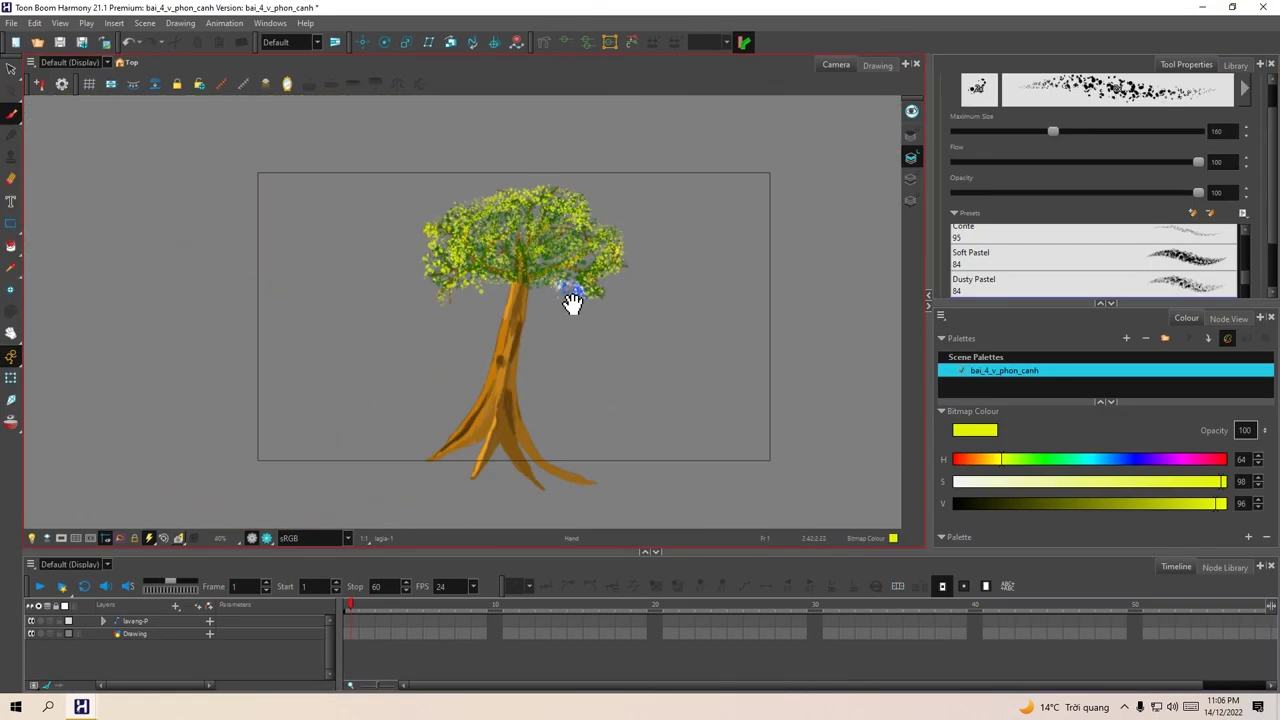
{"action": "scroll", "coordinate": [543, 286], "scroll_direction": "up", "scroll_amount": 1}
{"action": "scroll", "coordinate": [557, 337], "scroll_direction": "up", "scroll_amount": 2}
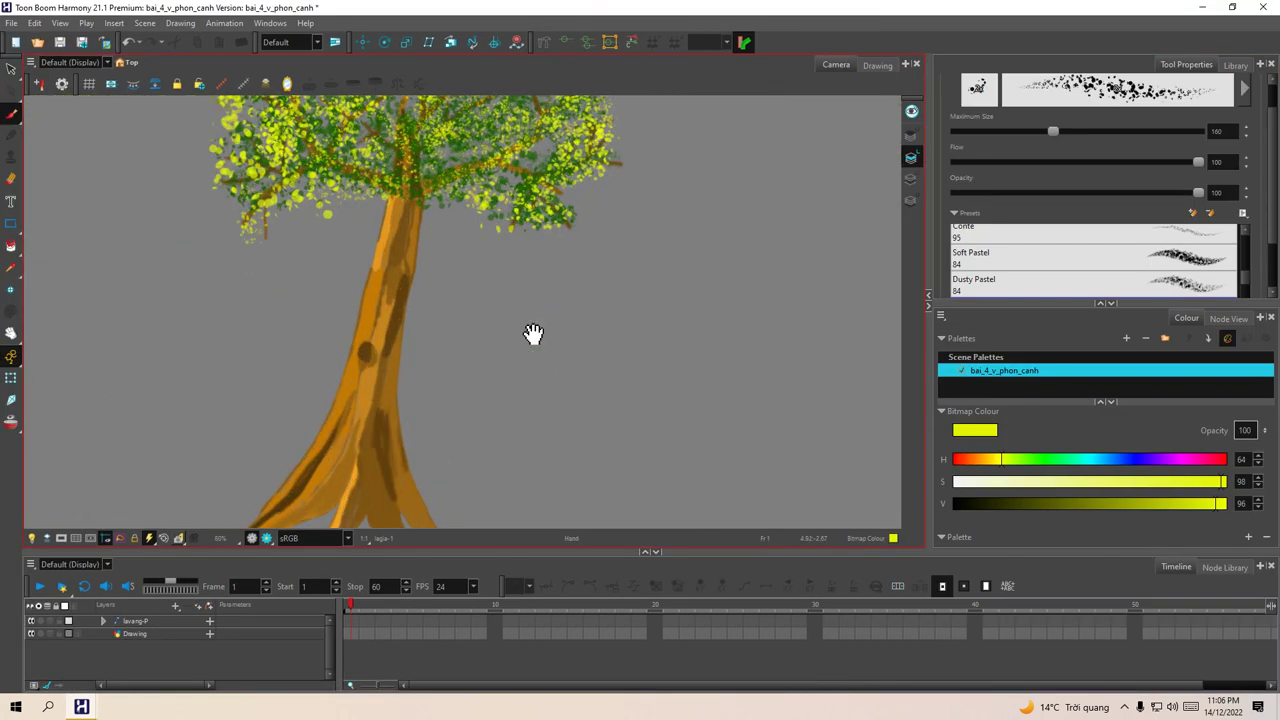
{"action": "mouse_move", "coordinate": [577, 343]}
{"action": "left_mouse_down"}
{"action": "mouse_move", "coordinate": [609, 349]}
{"action": "mouse_move", "coordinate": [620, 334]}
{"action": "left_mouse_up"}
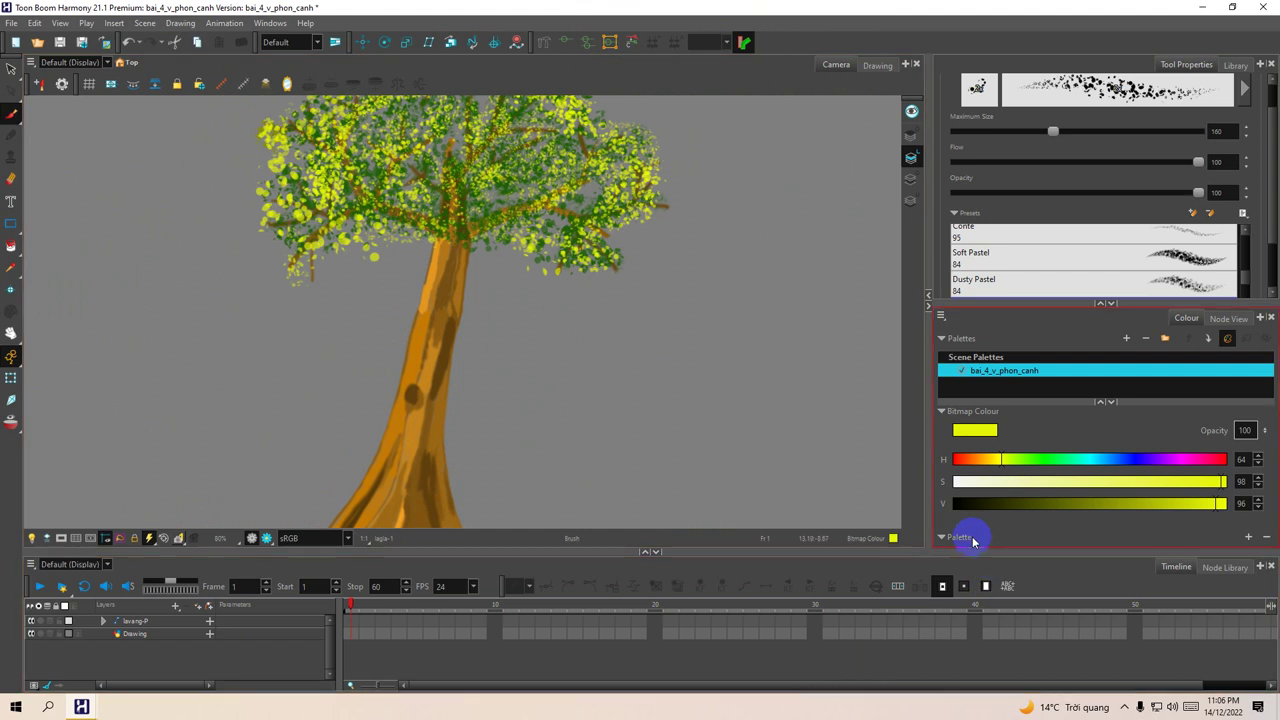
{"action": "left_click", "coordinate": [1123, 707]}
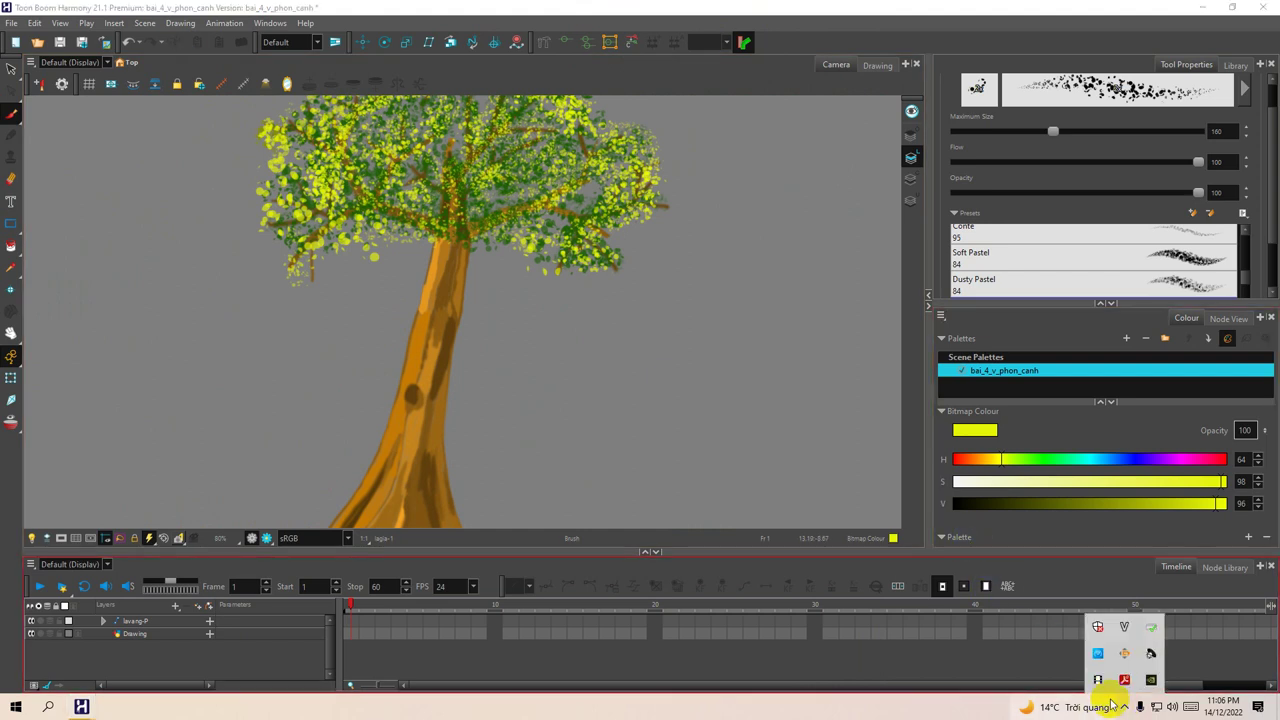